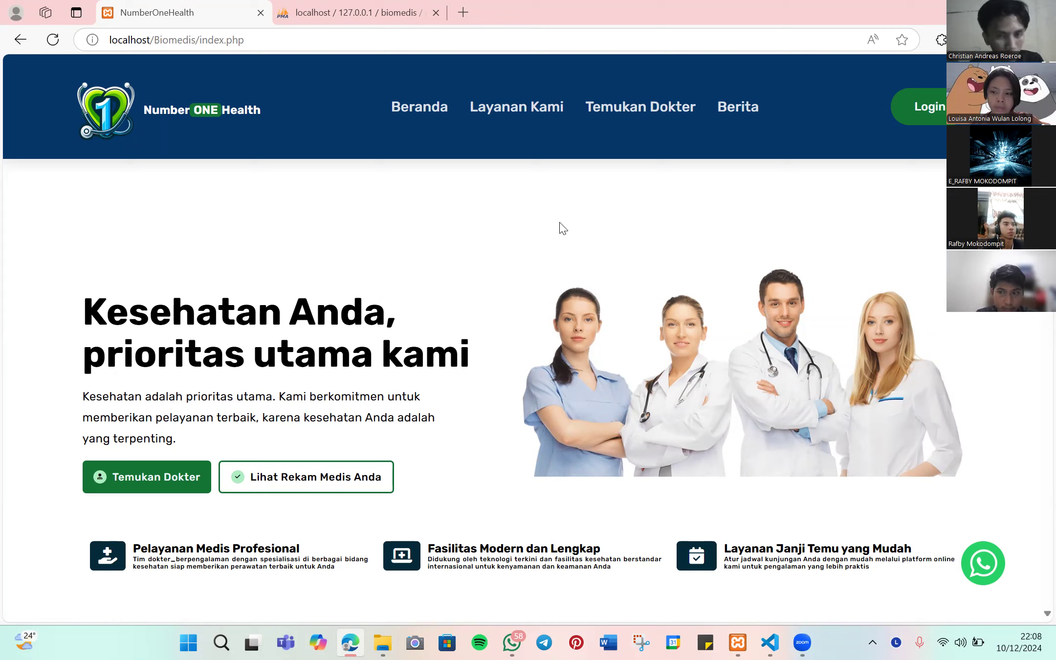
- Browse the site's home and Poli services sections
{"action": "left_click", "coordinate": [433, 118]}
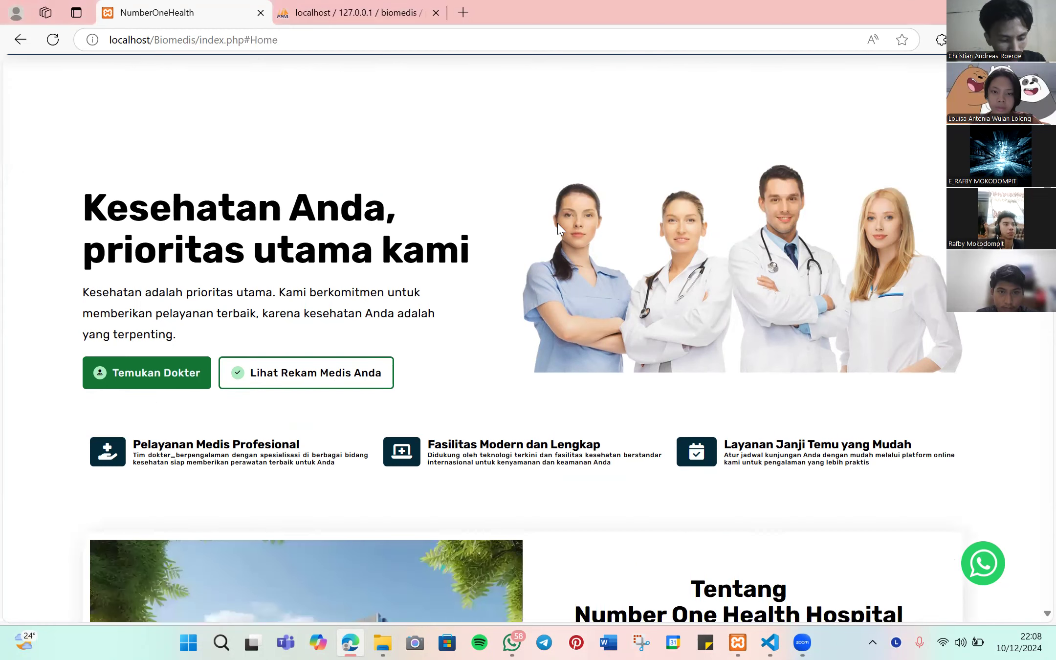
{"action": "scroll", "coordinate": [558, 223], "scroll_direction": "up", "scroll_amount": 2}
{"action": "left_click", "coordinate": [541, 128]}
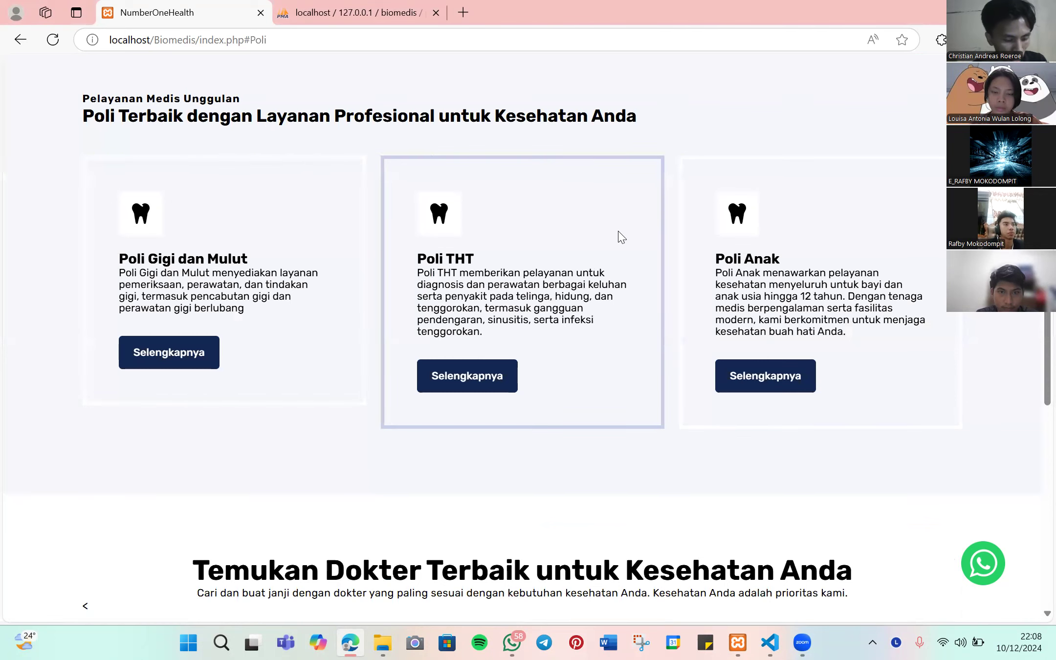
{"action": "scroll", "coordinate": [620, 236], "scroll_direction": "up", "scroll_amount": 1}
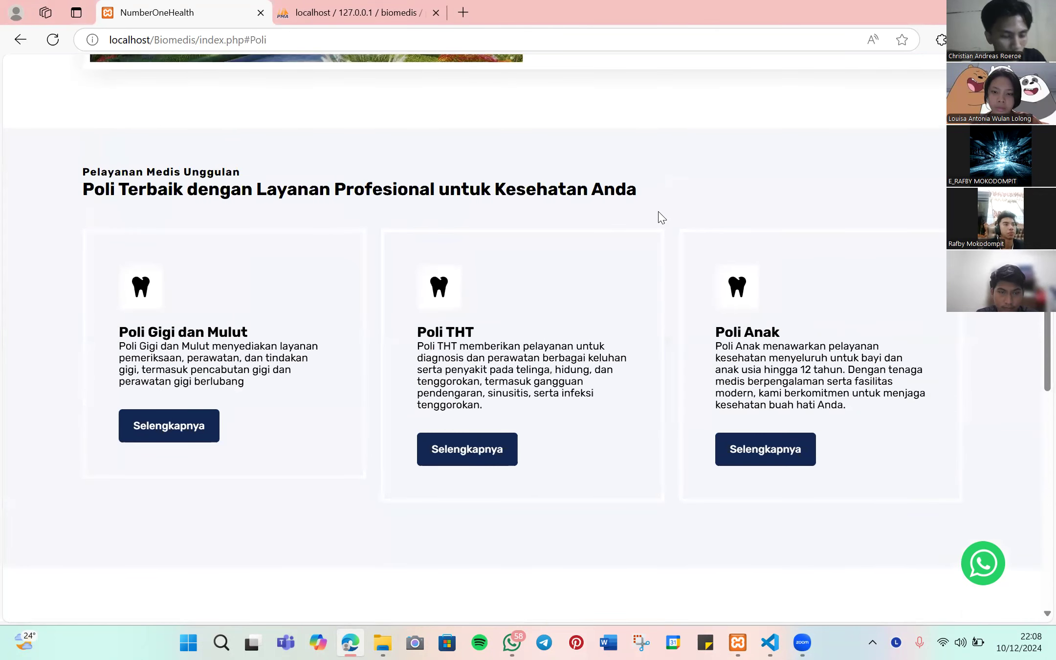
{"action": "scroll", "coordinate": [642, 240], "scroll_direction": "up", "scroll_amount": 1}
{"action": "scroll", "coordinate": [642, 240], "scroll_direction": "down", "scroll_amount": 1}
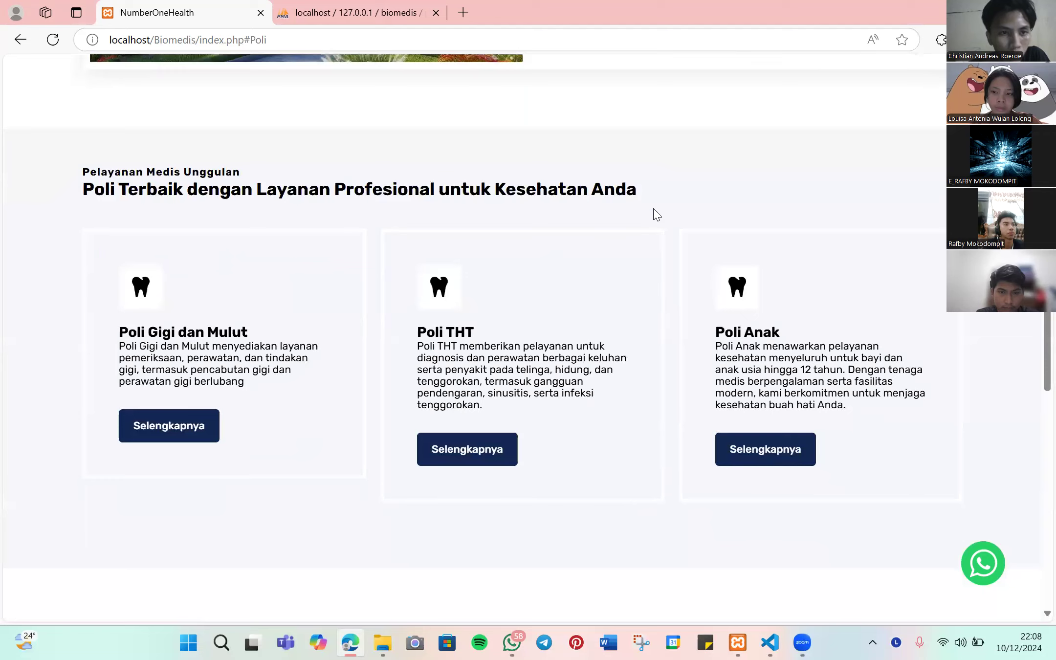
{"action": "scroll", "coordinate": [655, 213], "scroll_direction": "up", "scroll_amount": 2}
{"action": "scroll", "coordinate": [652, 212], "scroll_direction": "up", "scroll_amount": 10}
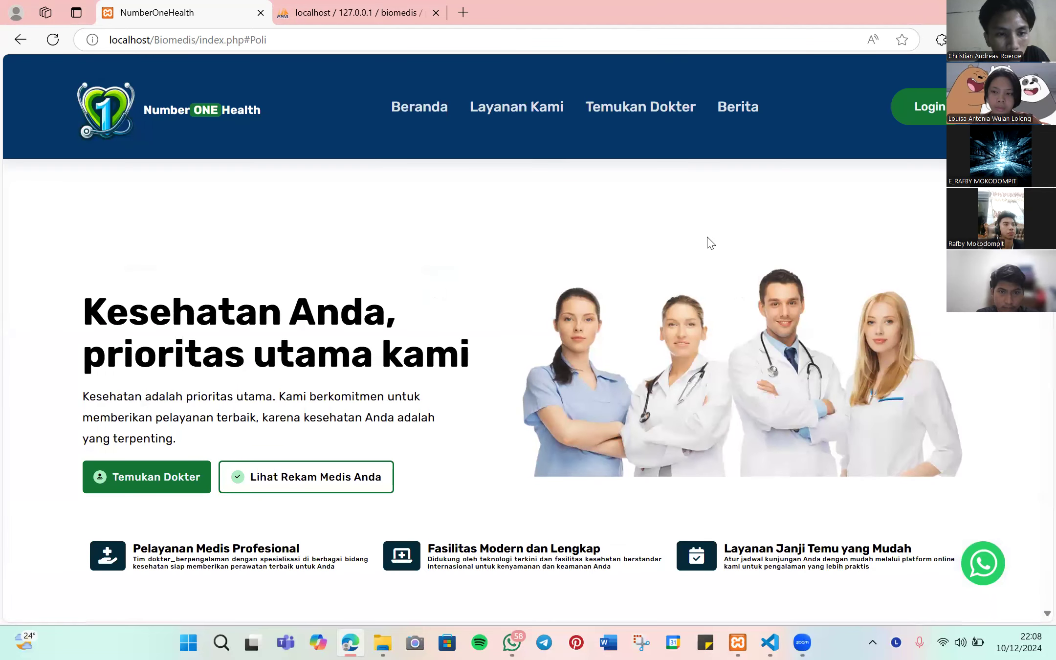
- Log in with the autofilled admin email and password
{"action": "left_click", "coordinate": [914, 112]}
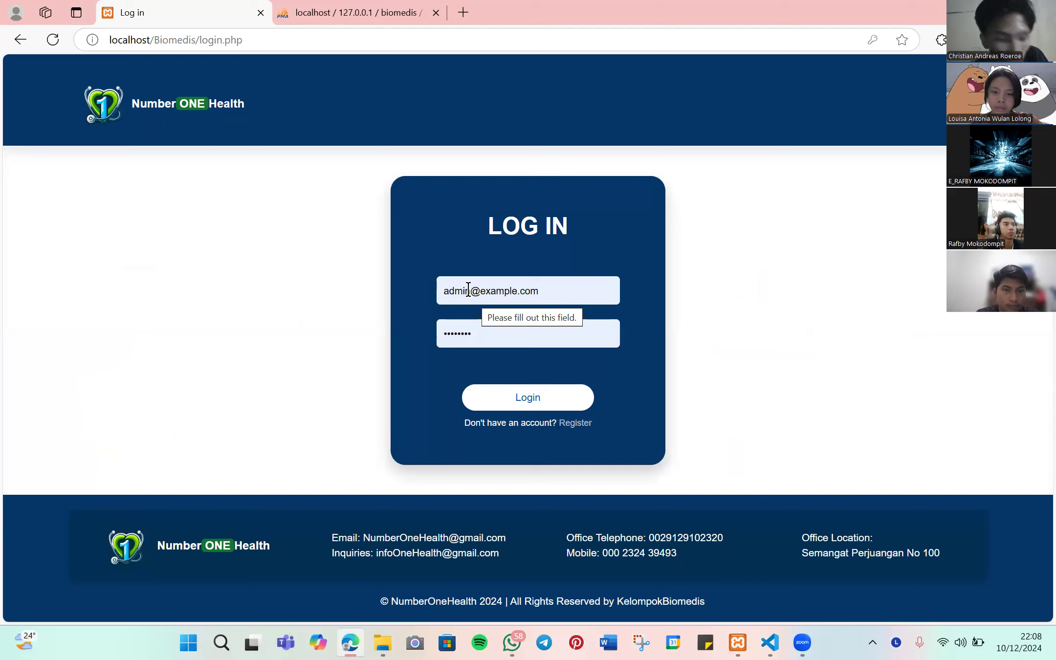
{"action": "left_click_drag", "start_coordinate": [440, 290], "coordinate": [640, 289]}
{"action": "left_click", "coordinate": [692, 281]}
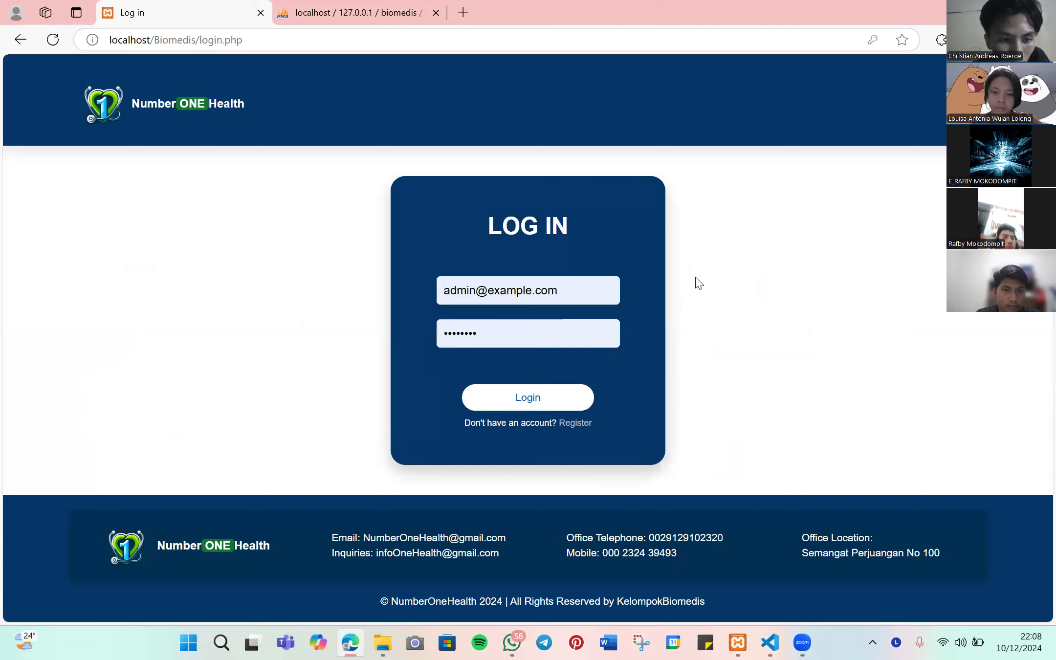
{"action": "left_click", "coordinate": [519, 403]}
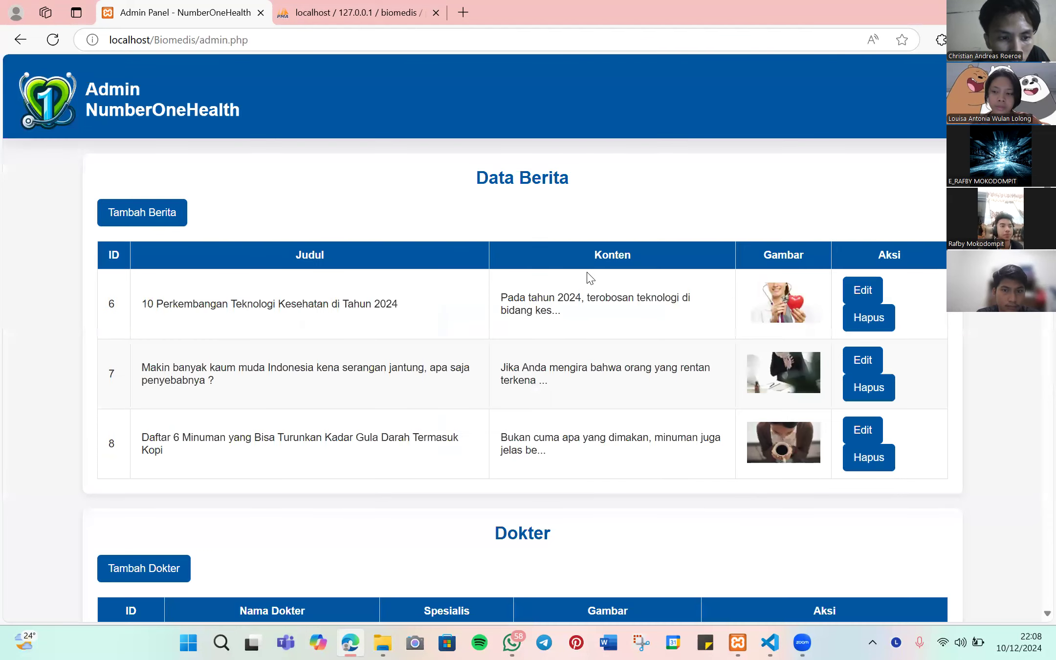
- Scroll the admin panel down to Data Poli and start a new poli entry
{"action": "scroll", "coordinate": [588, 276], "scroll_direction": "down", "scroll_amount": 6}
{"action": "scroll", "coordinate": [478, 247], "scroll_direction": "up", "scroll_amount": 6}
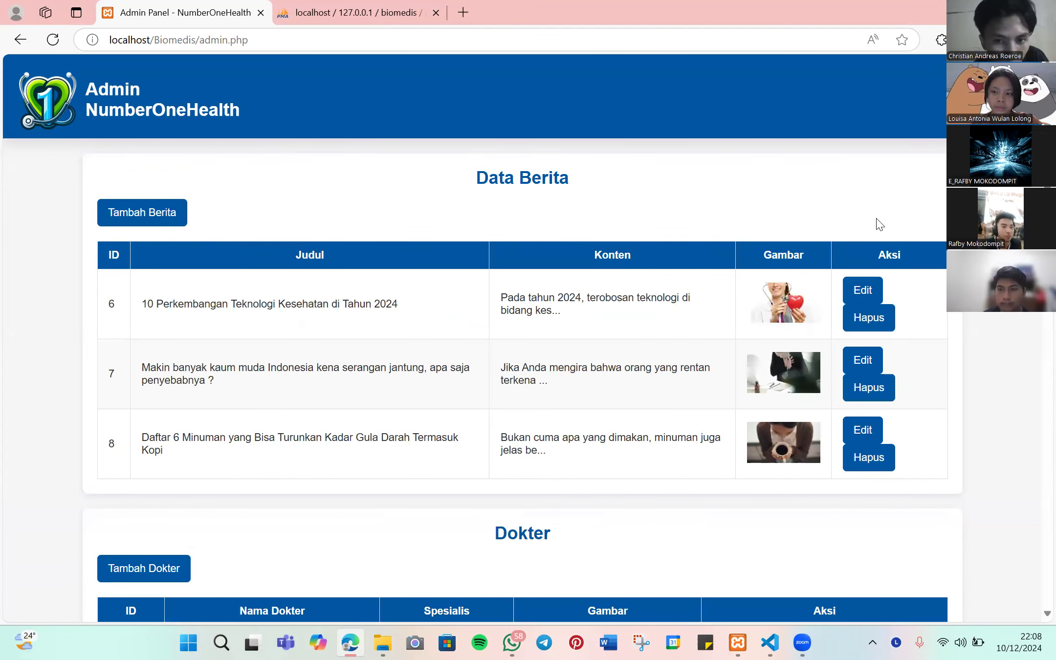
{"action": "scroll", "coordinate": [669, 252], "scroll_direction": "down", "scroll_amount": 5}
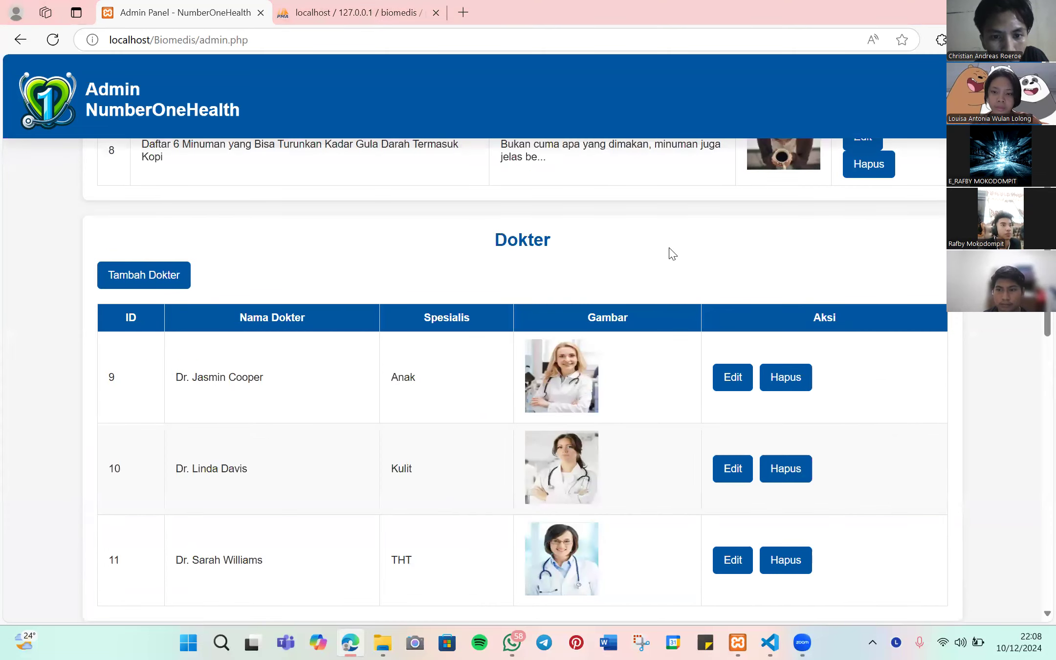
{"action": "scroll", "coordinate": [669, 251], "scroll_direction": "down", "scroll_amount": 2}
{"action": "scroll", "coordinate": [672, 253], "scroll_direction": "down", "scroll_amount": 6}
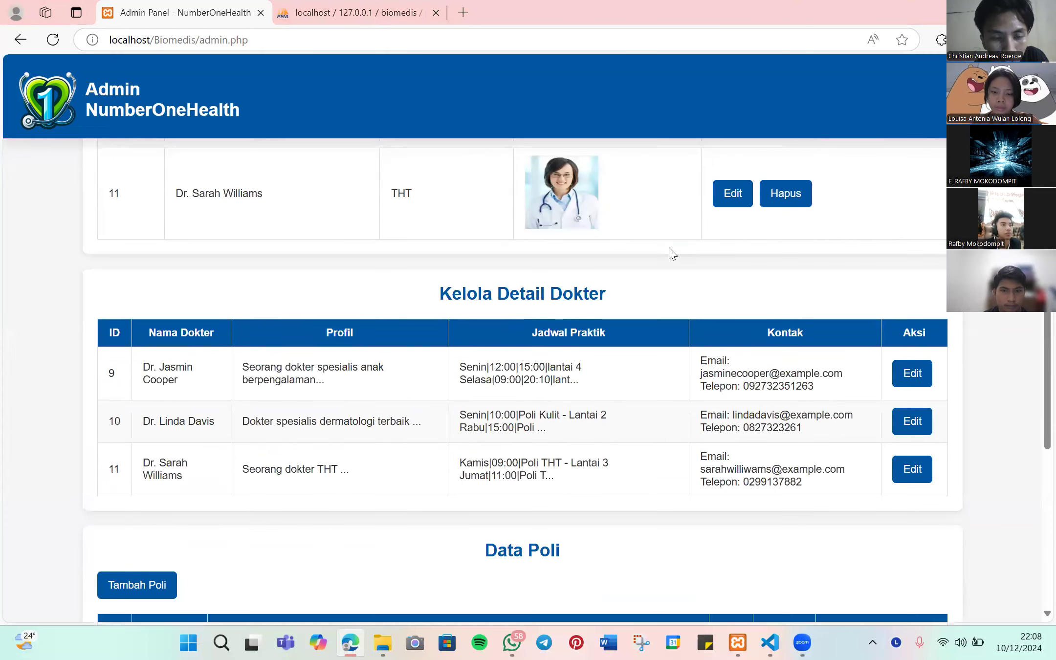
{"action": "scroll", "coordinate": [669, 252], "scroll_direction": "down", "scroll_amount": 5}
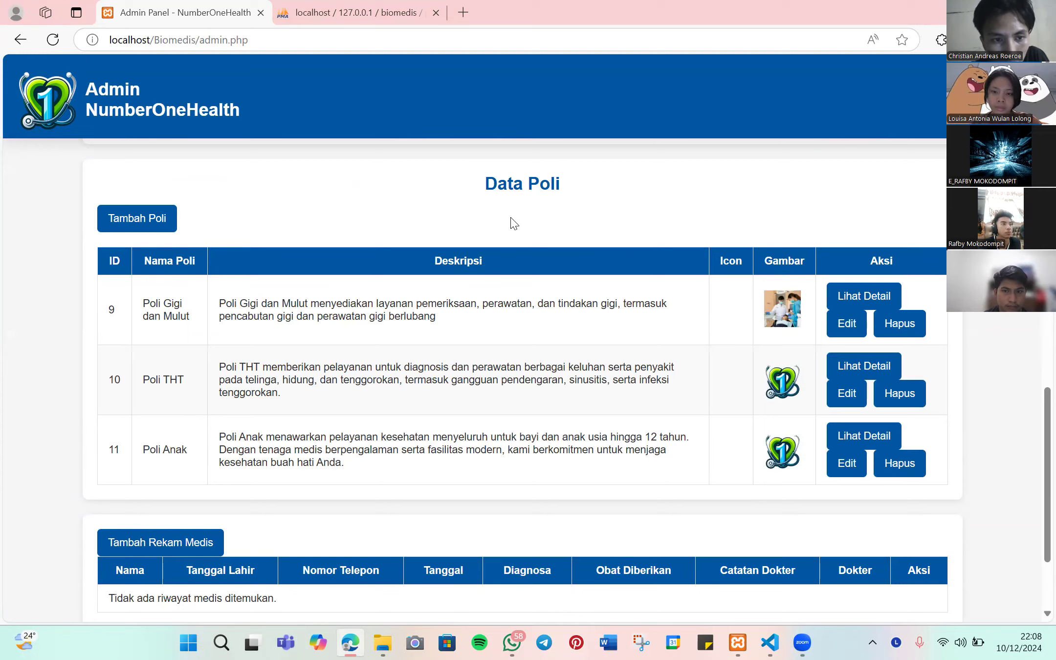
{"action": "left_click", "coordinate": [146, 230]}
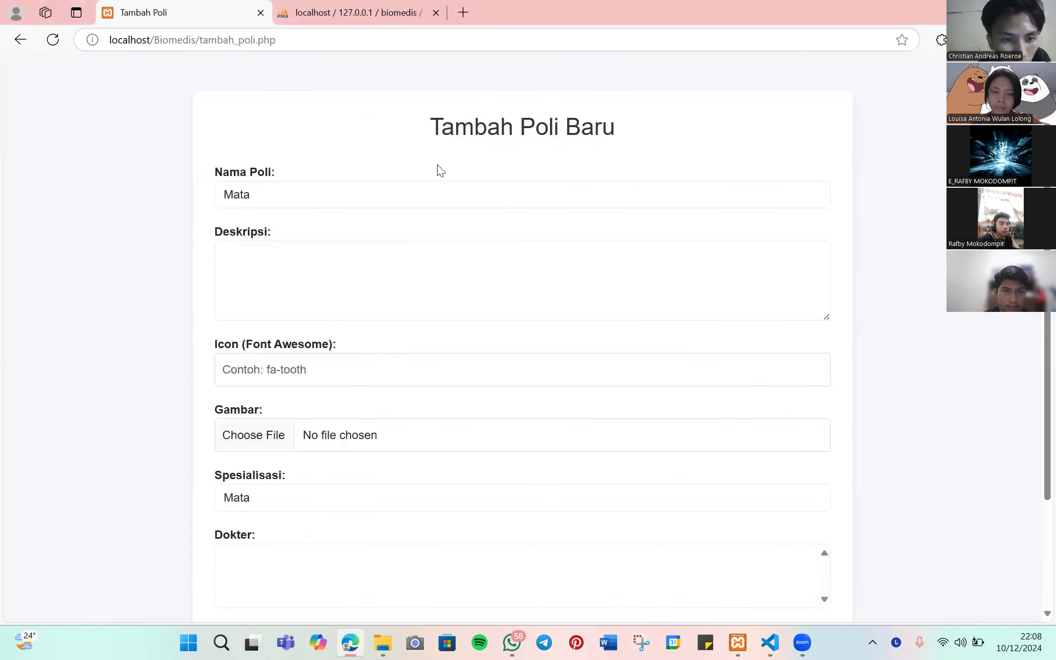
- Set the new poli's name to Mata from the name suggestions
{"action": "scroll", "coordinate": [290, 259], "scroll_direction": "down", "scroll_amount": 2}
{"action": "scroll", "coordinate": [291, 277], "scroll_direction": "up", "scroll_amount": 2}
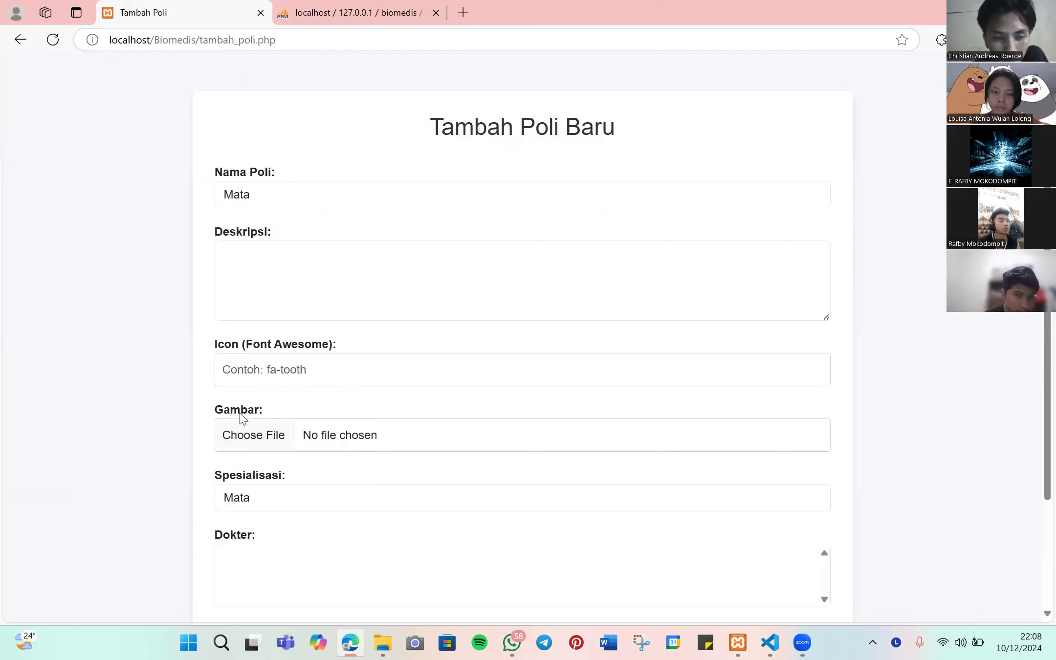
{"action": "scroll", "coordinate": [254, 420], "scroll_direction": "down", "scroll_amount": 2}
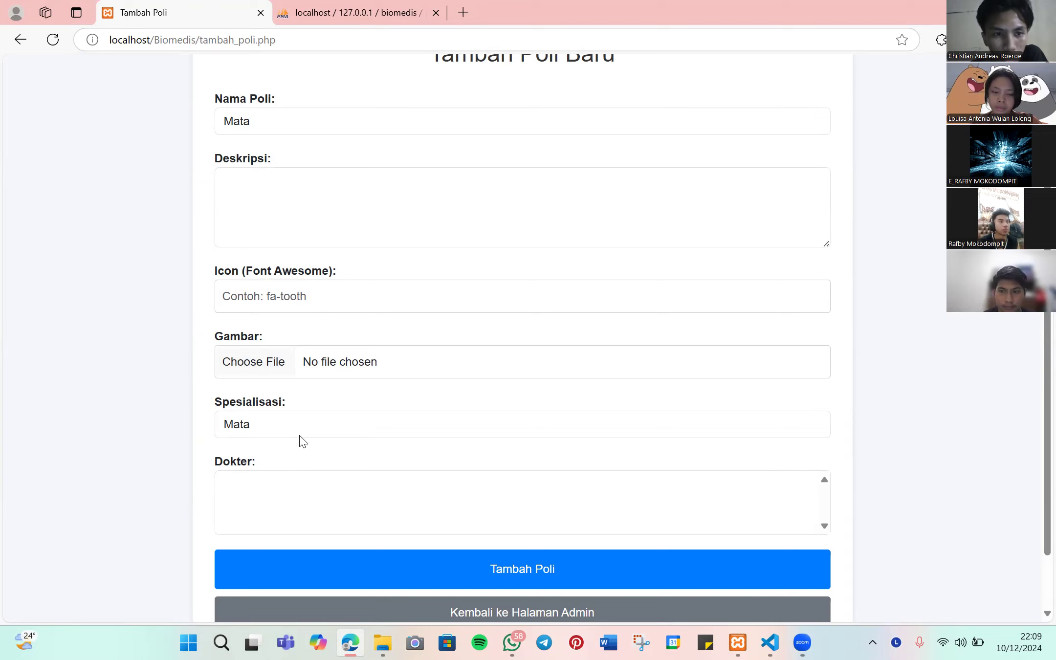
{"action": "scroll", "coordinate": [316, 460], "scroll_direction": "up", "scroll_amount": 2}
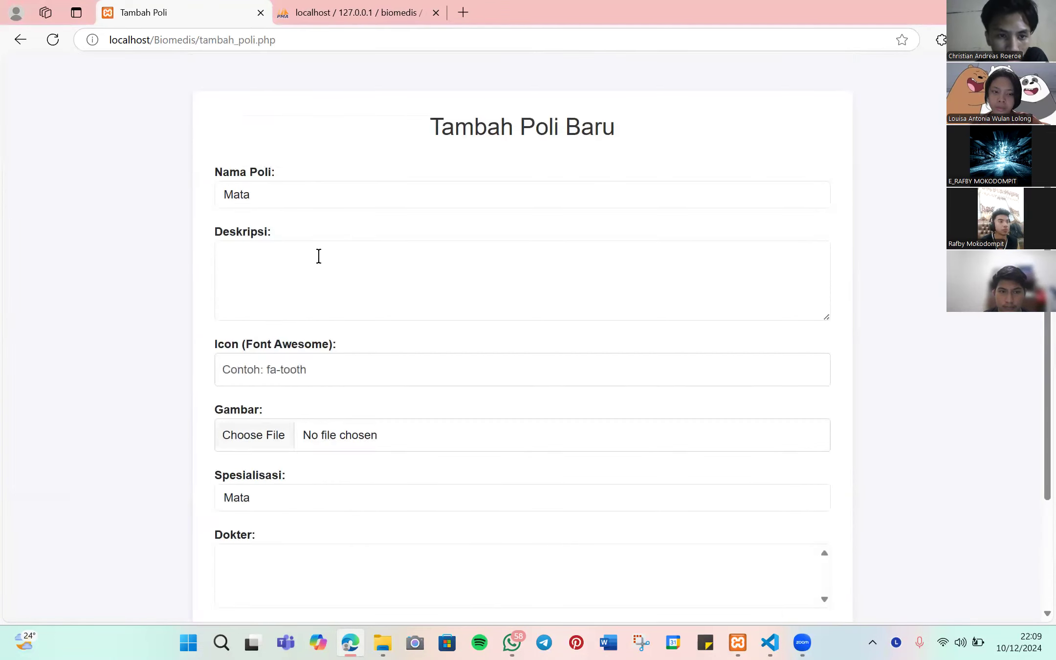
{"action": "left_click", "coordinate": [342, 202]}
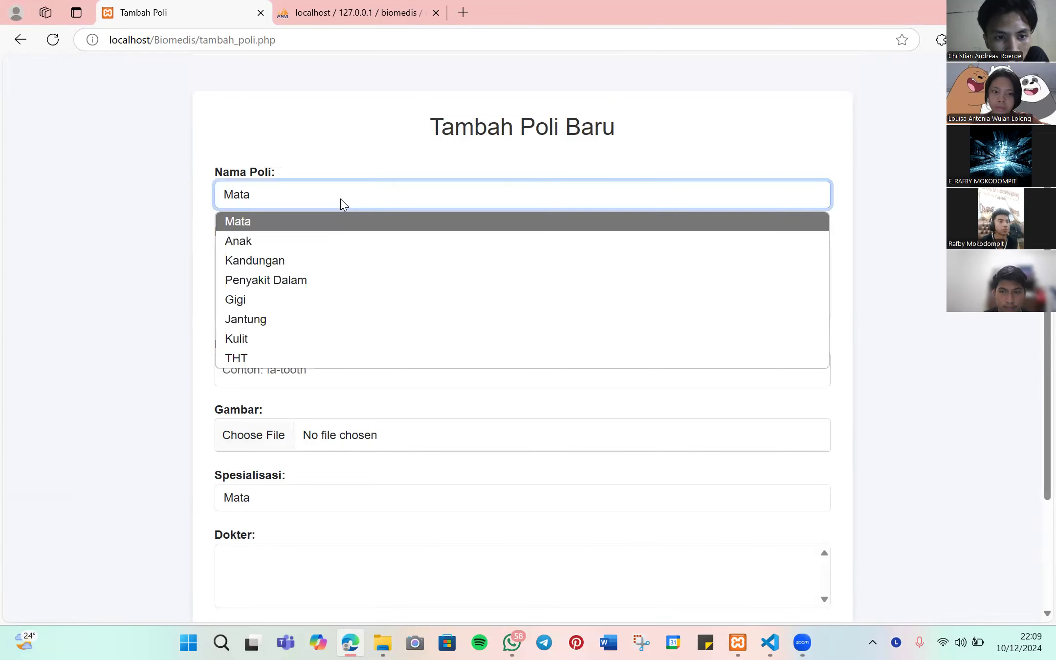
{"action": "left_click", "coordinate": [318, 225]}
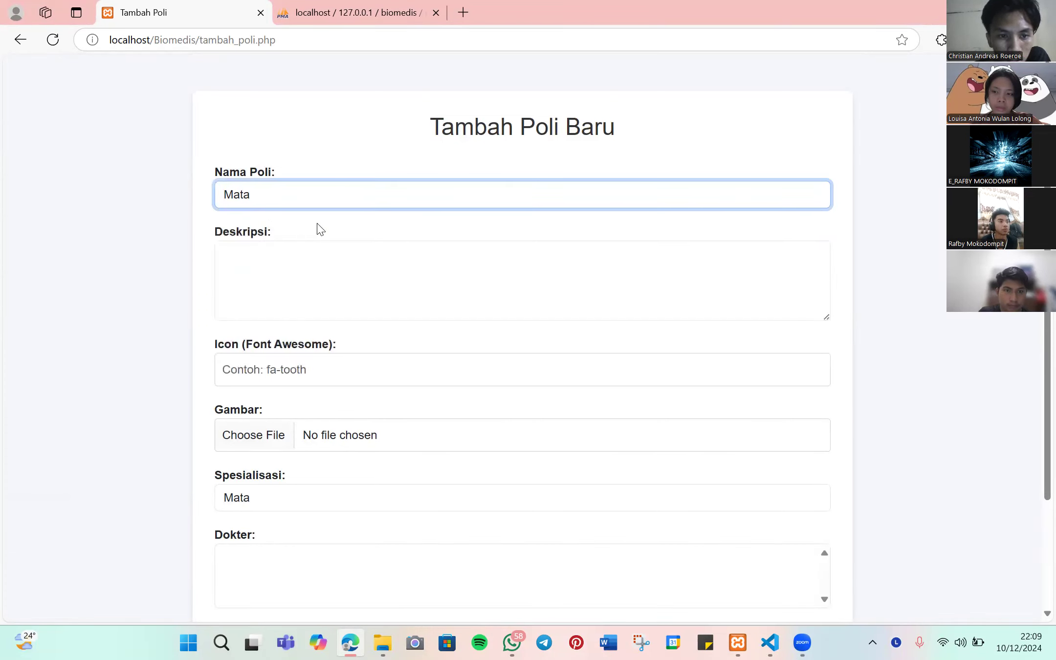
- Enter description 'poli mata' and icon fa-eye, then bring up the image file picker
{"action": "left_click", "coordinate": [318, 254]}
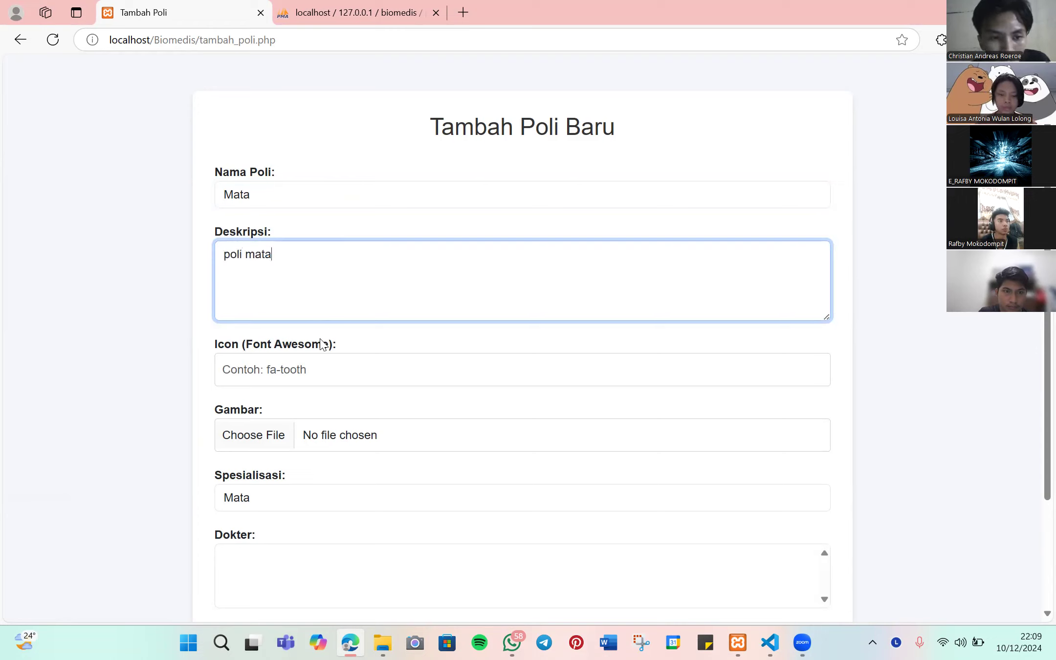
{"action": "left_click", "coordinate": [308, 368]}
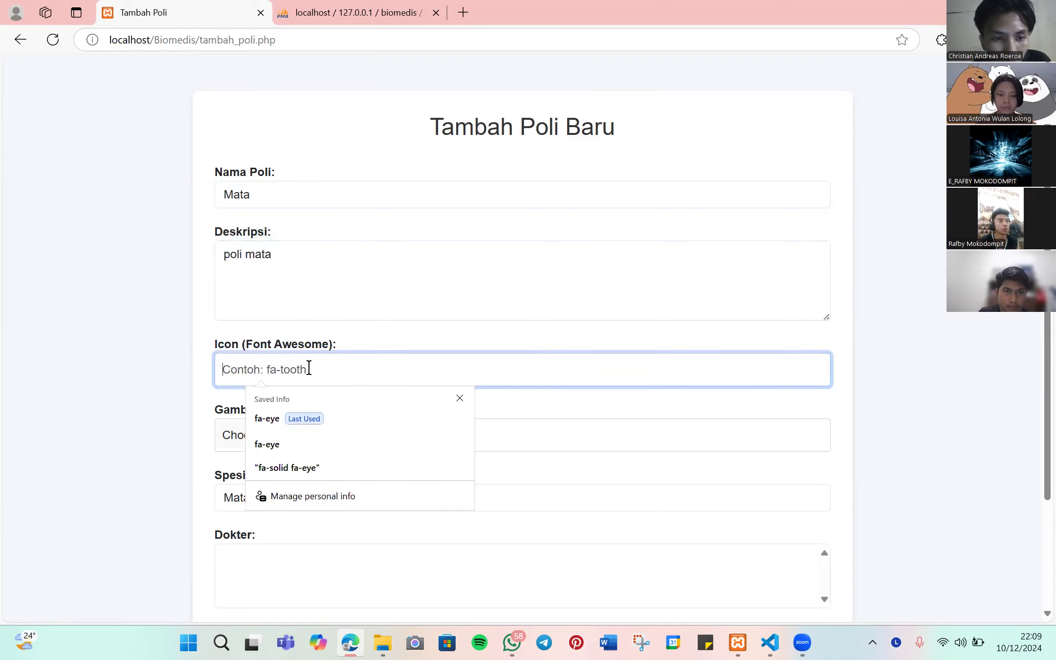
{"action": "left_click", "coordinate": [263, 420]}
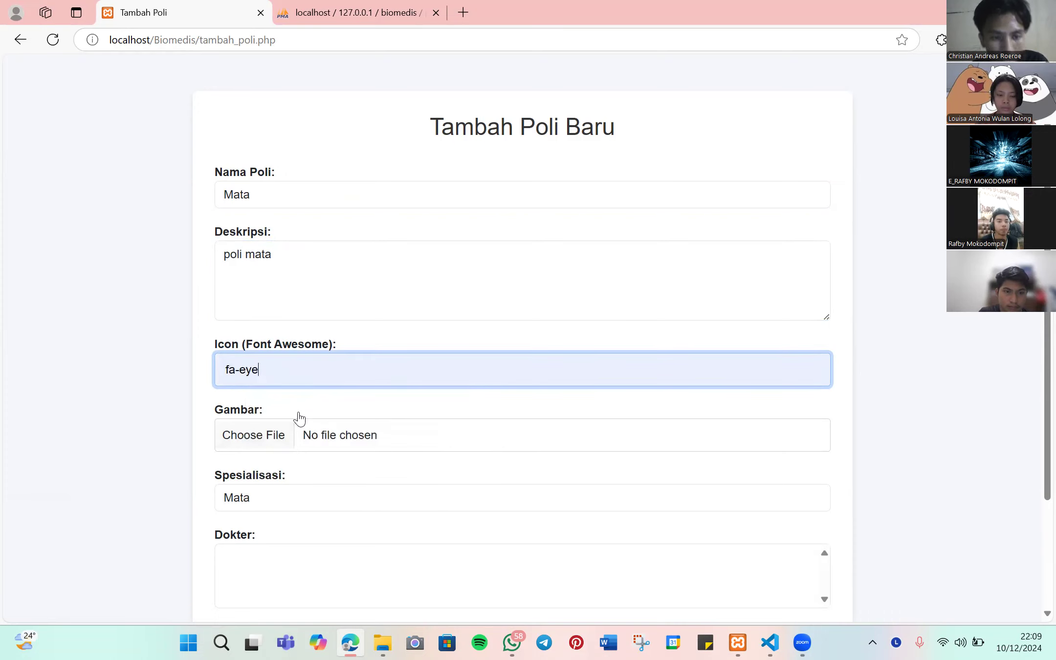
{"action": "scroll", "coordinate": [284, 377], "scroll_direction": "down", "scroll_amount": 1}
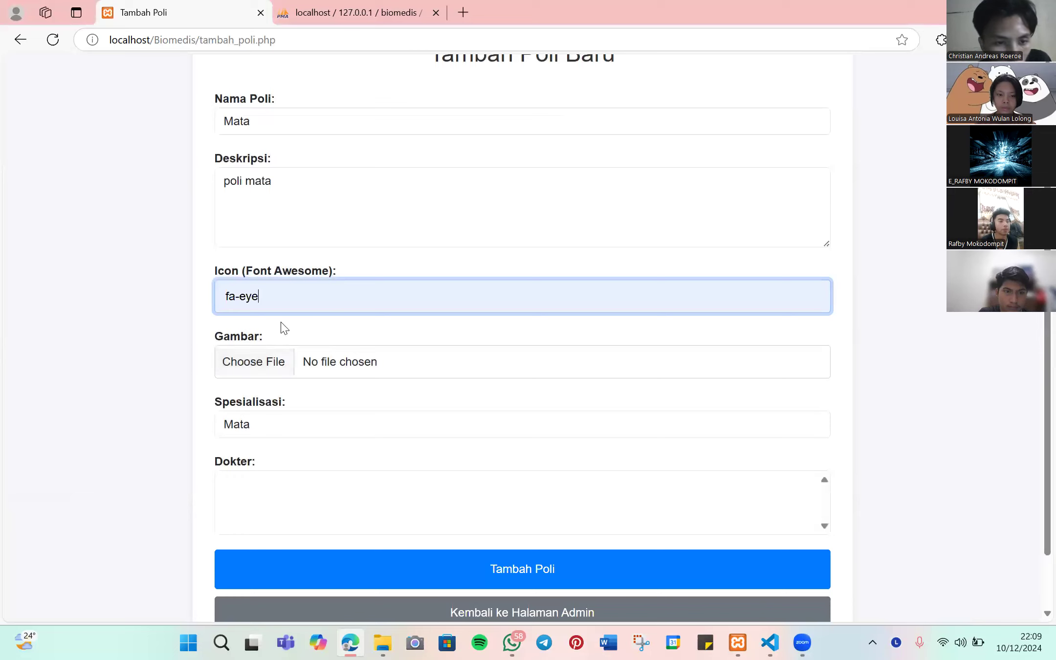
{"action": "left_click", "coordinate": [277, 363]}
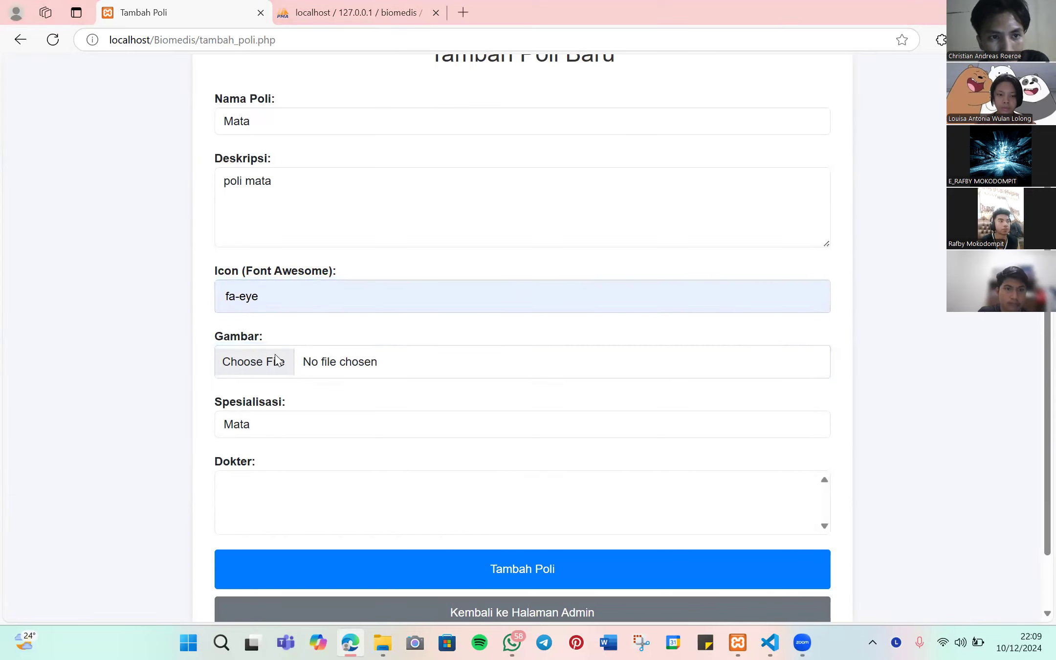
- Attach the screencapture-tekno-kompas PNG from Downloads as the poli's image
{"action": "left_click", "coordinate": [72, 293]}
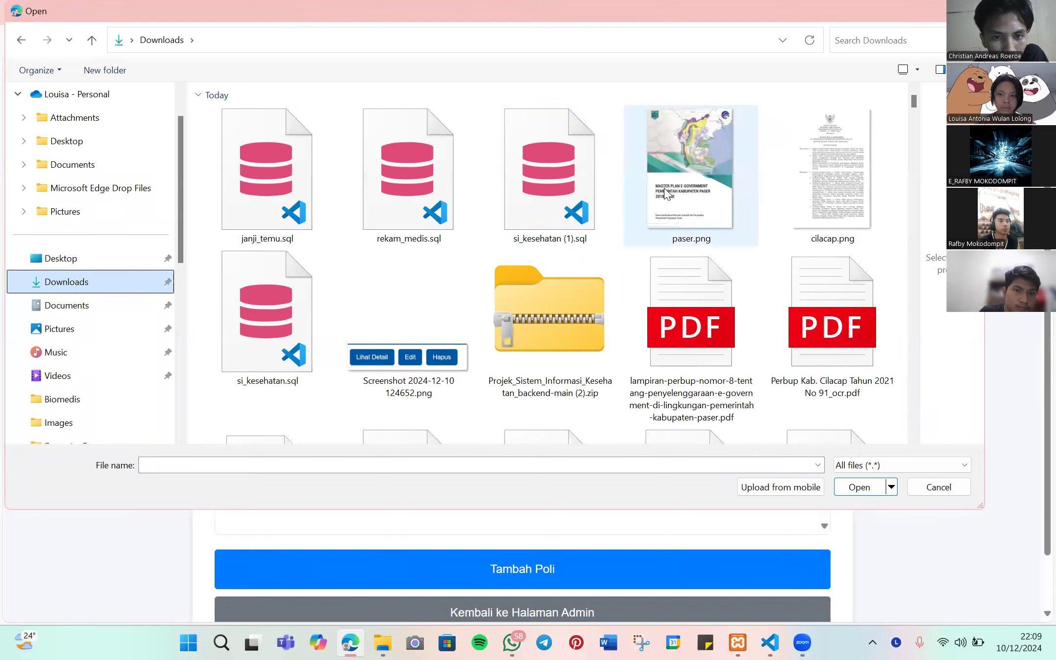
{"action": "scroll", "coordinate": [500, 295], "scroll_direction": "down", "scroll_amount": 2}
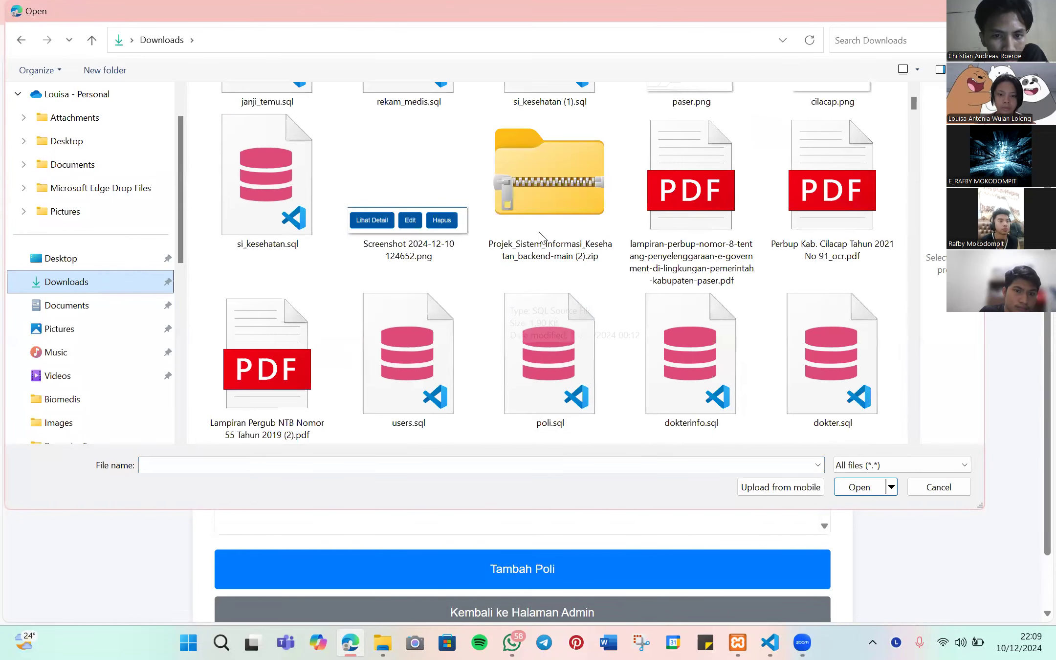
{"action": "left_click", "coordinate": [539, 225]}
{"action": "double_click", "coordinate": [539, 224]}
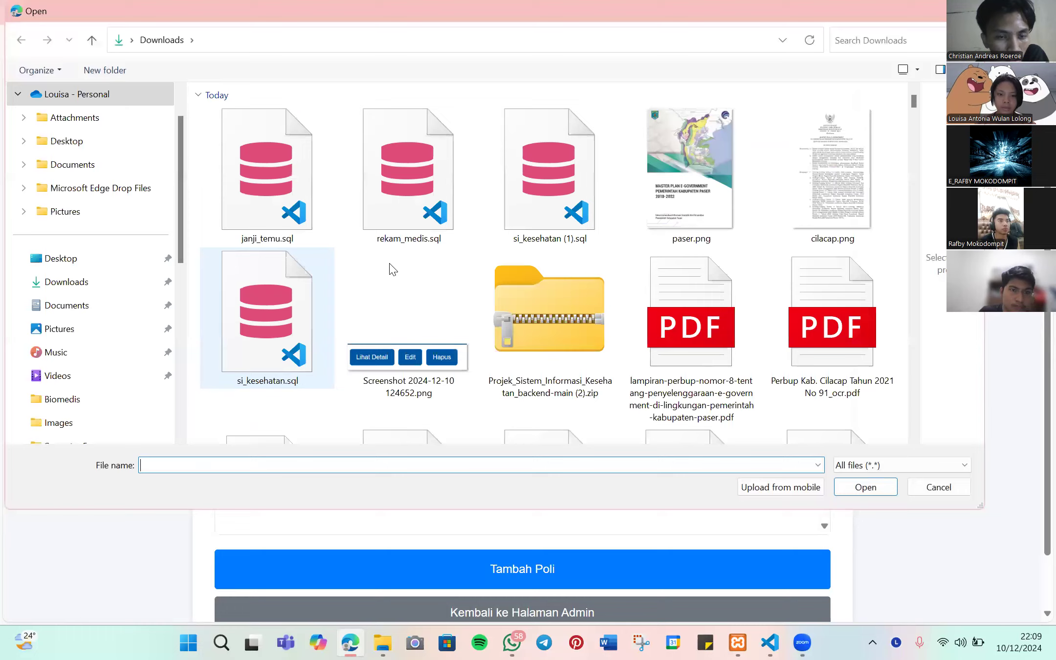
{"action": "scroll", "coordinate": [440, 269], "scroll_direction": "down", "scroll_amount": 2}
{"action": "scroll", "coordinate": [596, 298], "scroll_direction": "down", "scroll_amount": 3}
{"action": "scroll", "coordinate": [289, 230], "scroll_direction": "down", "scroll_amount": 3}
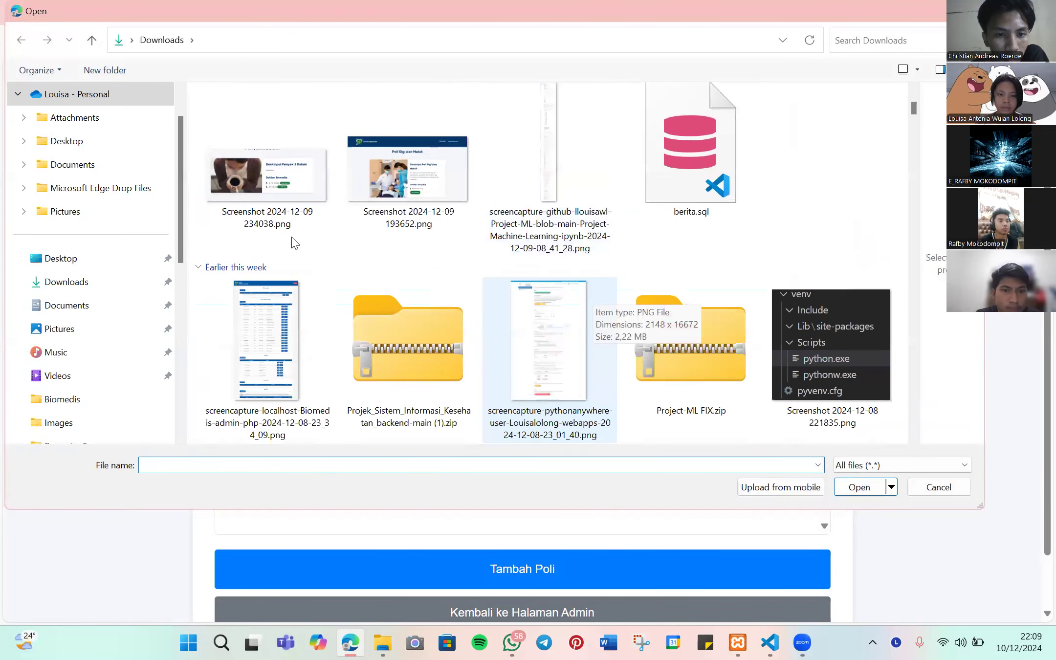
{"action": "scroll", "coordinate": [476, 240], "scroll_direction": "down", "scroll_amount": 5}
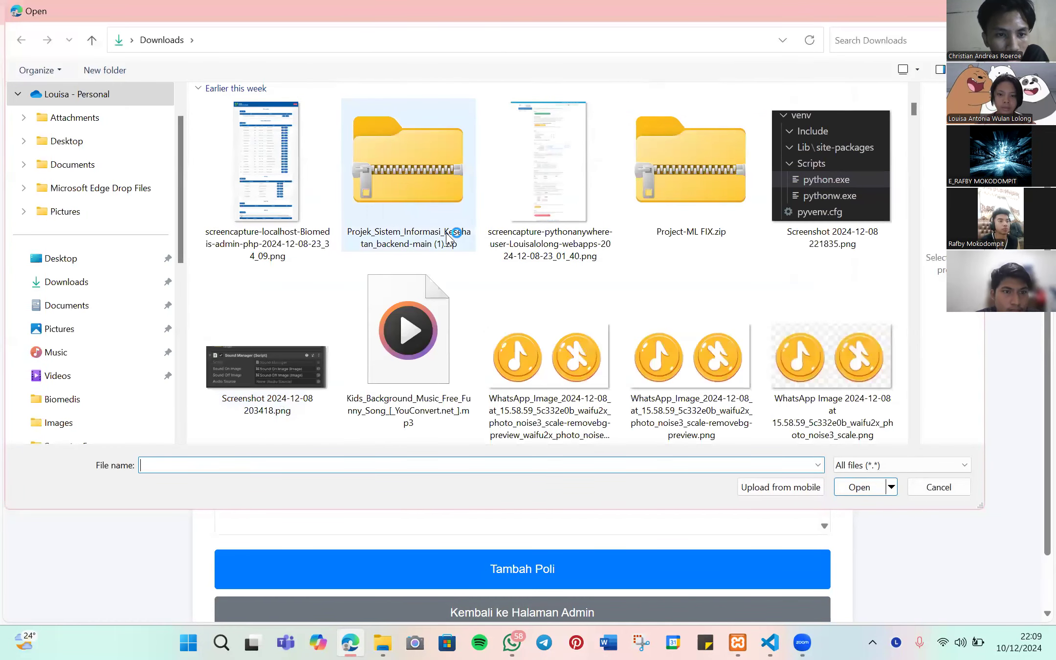
{"action": "scroll", "coordinate": [479, 239], "scroll_direction": "down", "scroll_amount": 5}
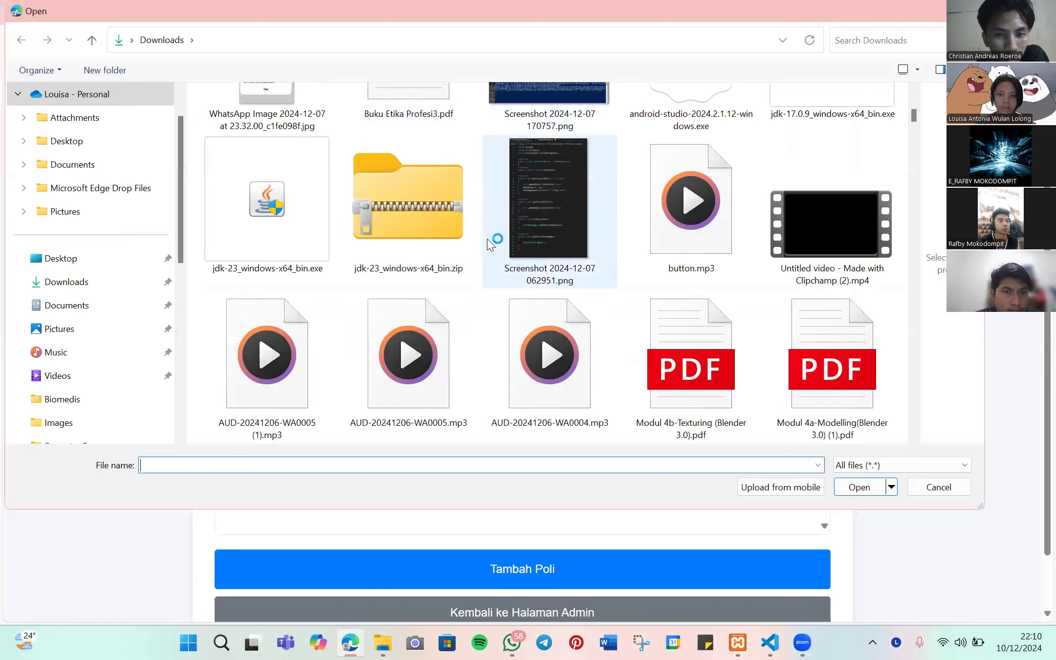
{"action": "scroll", "coordinate": [489, 242], "scroll_direction": "down", "scroll_amount": 2}
{"action": "double_click", "coordinate": [524, 187]}
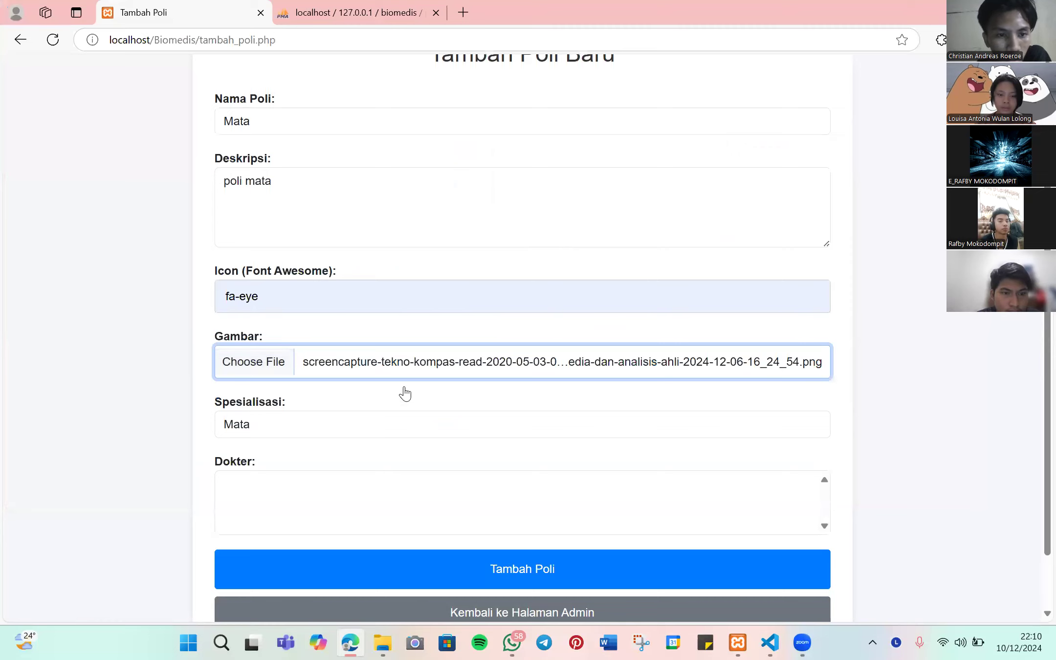
{"action": "scroll", "coordinate": [407, 381], "scroll_direction": "down", "scroll_amount": 1}
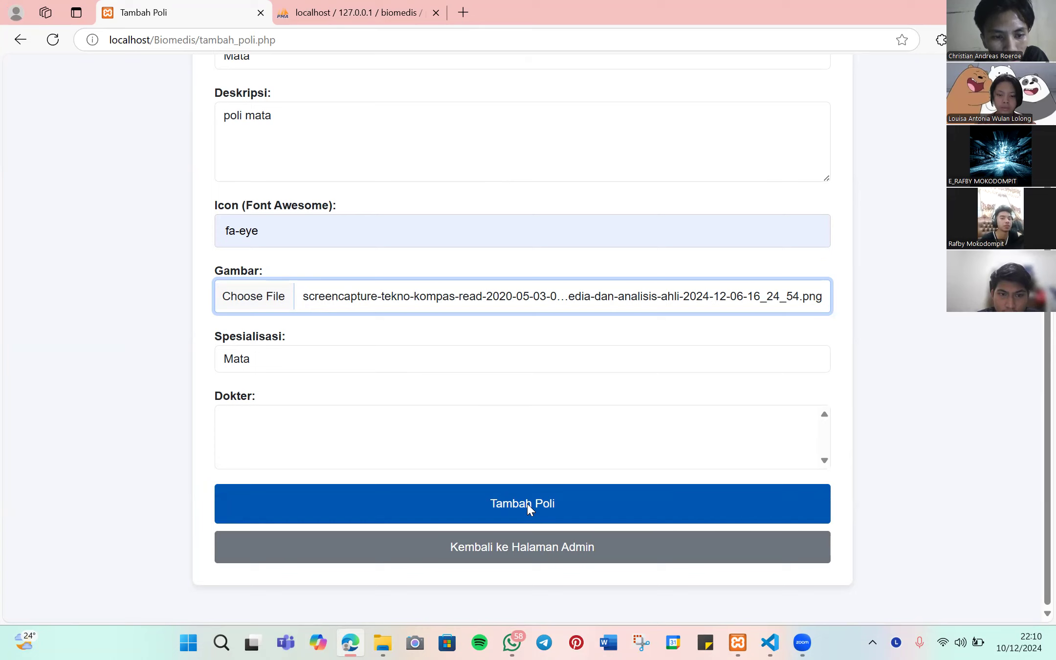
- Submit the Mata poli and check the specialisation and doctor options in the form
{"action": "left_click", "coordinate": [527, 503]}
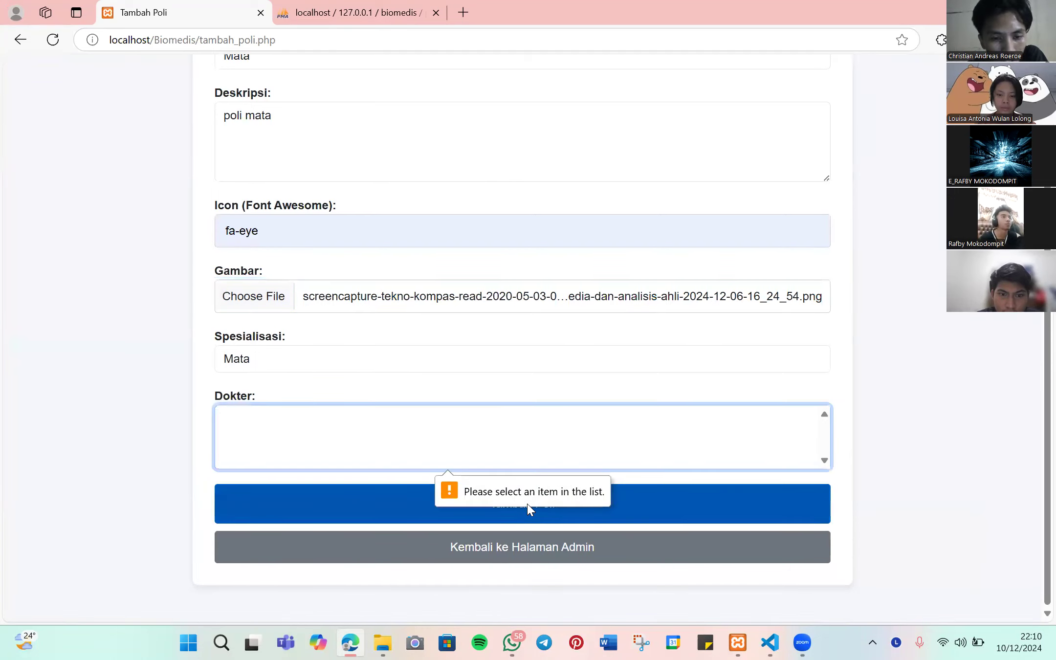
{"action": "scroll", "coordinate": [433, 412], "scroll_direction": "up", "scroll_amount": 3}
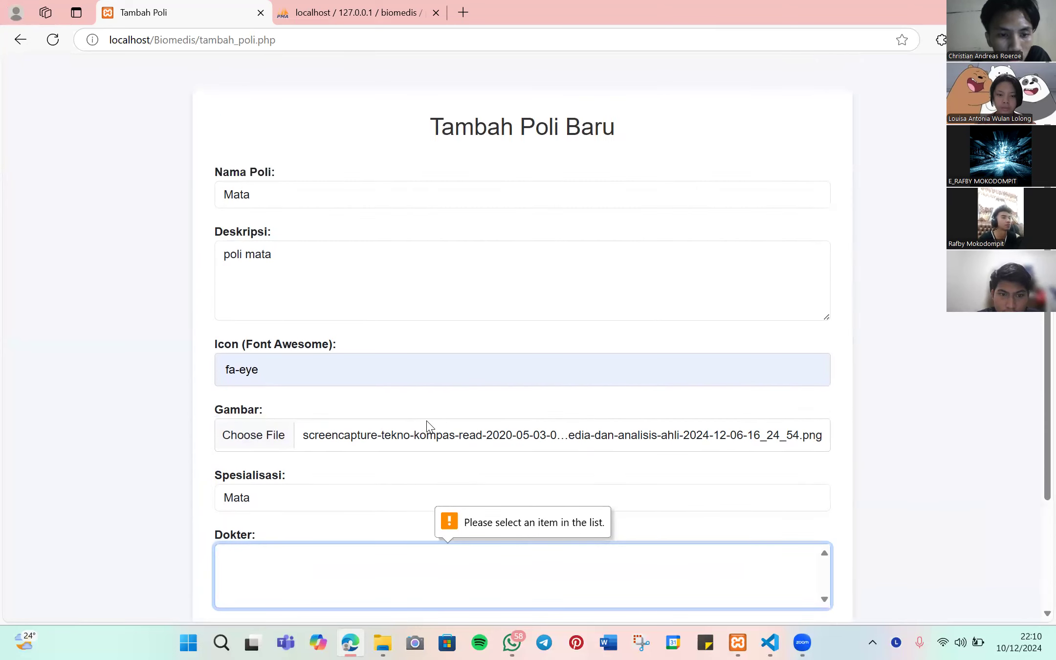
{"action": "scroll", "coordinate": [427, 424], "scroll_direction": "down", "scroll_amount": 3}
{"action": "left_click", "coordinate": [371, 364]}
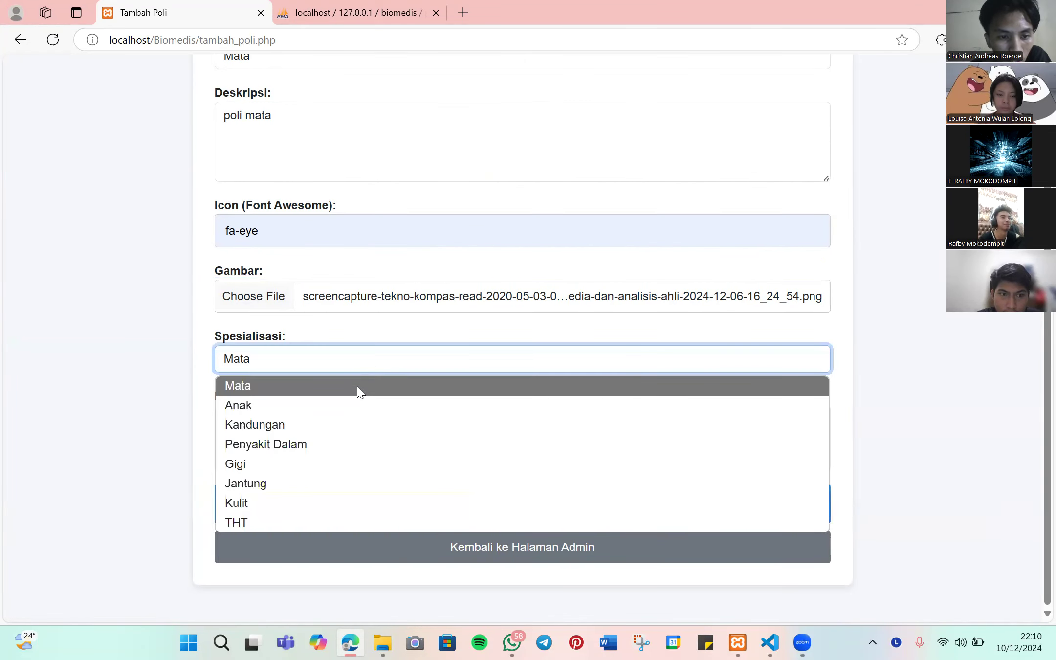
{"action": "left_click", "coordinate": [359, 390]}
{"action": "left_click", "coordinate": [367, 410]}
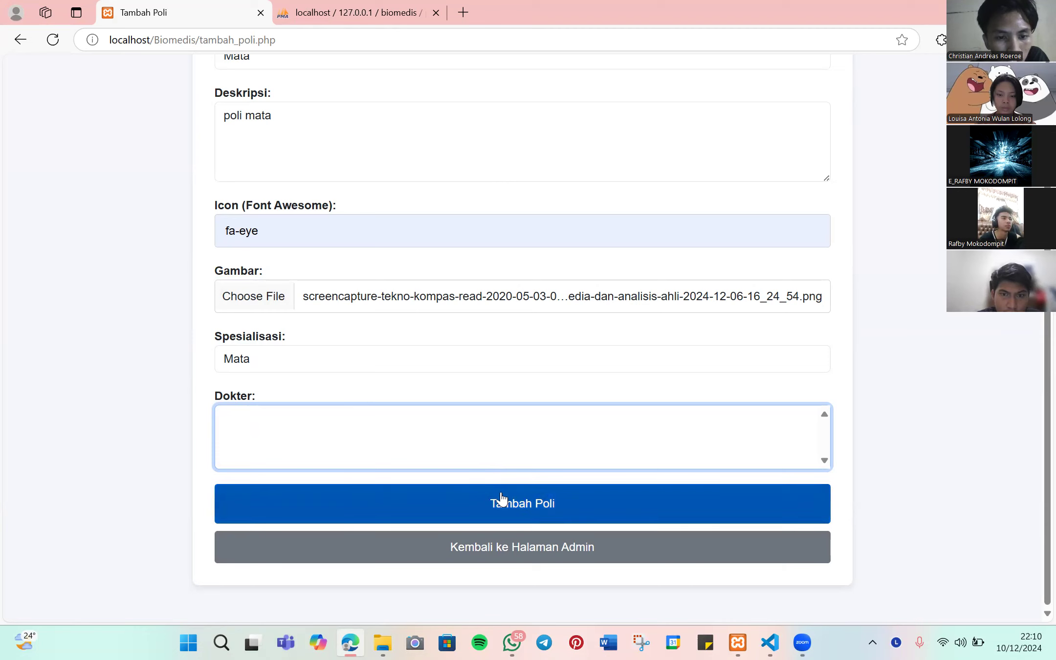
- Create poli Anak with specialisation Anak, description 'poli anak', and the Anak doctor
{"action": "scroll", "coordinate": [443, 415], "scroll_direction": "up", "scroll_amount": 2}
{"action": "left_click", "coordinate": [337, 132]}
{"action": "left_click", "coordinate": [290, 177]}
{"action": "left_click", "coordinate": [348, 429]}
{"action": "left_click", "coordinate": [286, 484]}
{"action": "left_click", "coordinate": [294, 196]}
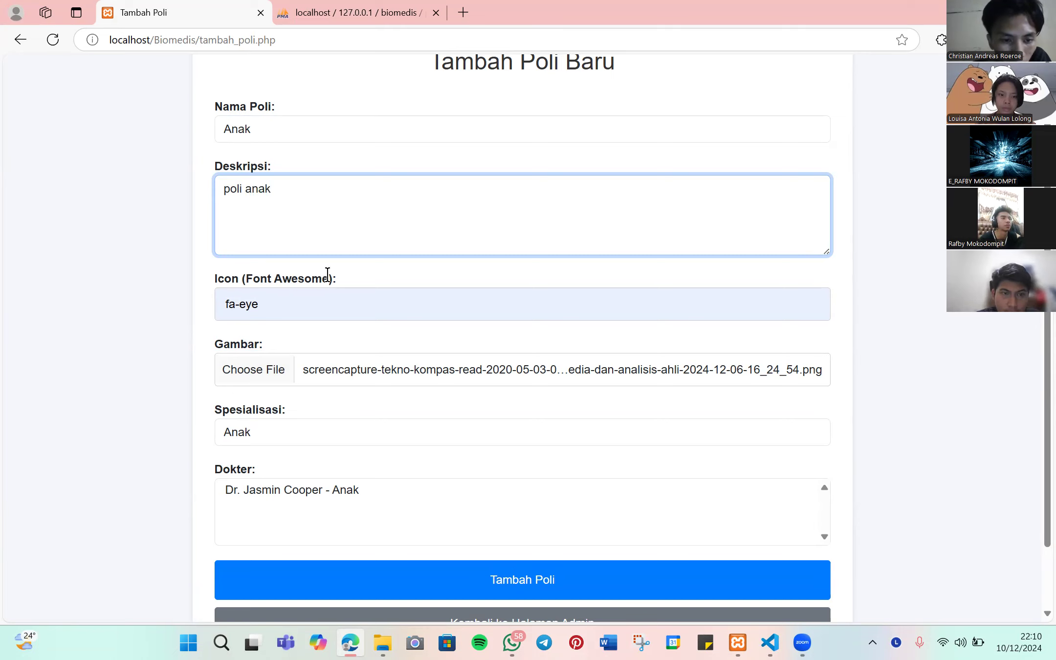
{"action": "scroll", "coordinate": [326, 273], "scroll_direction": "down", "scroll_amount": 2}
{"action": "key", "text": "Tab"}
{"action": "key", "text": "Tab"}
{"action": "key", "text": "Tab"}
{"action": "key", "text": "Tab"}
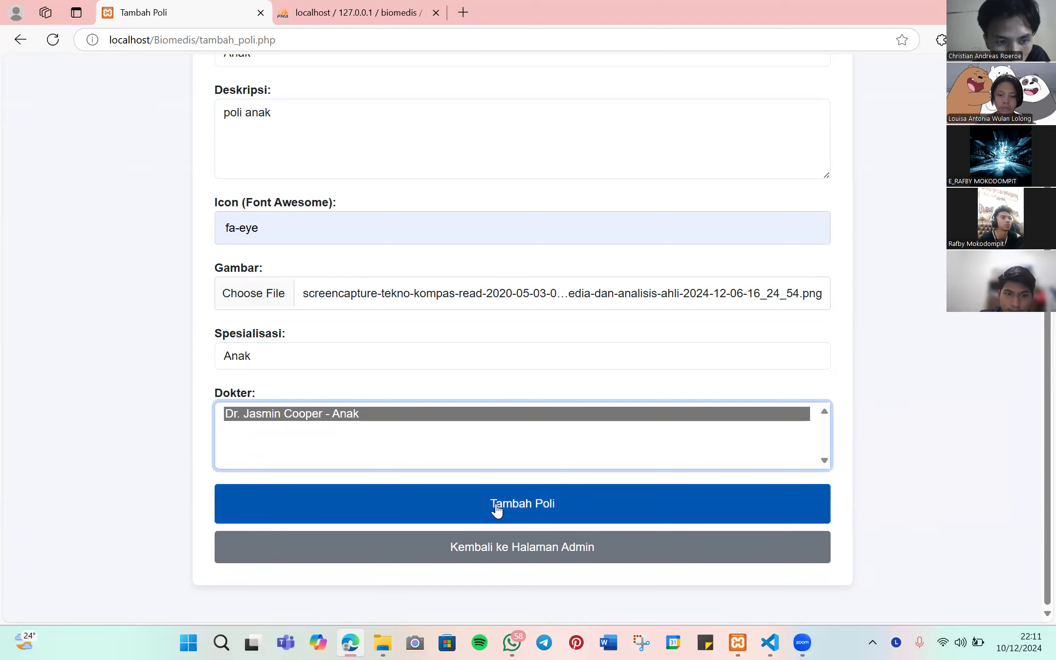
{"action": "left_click", "coordinate": [496, 506]}
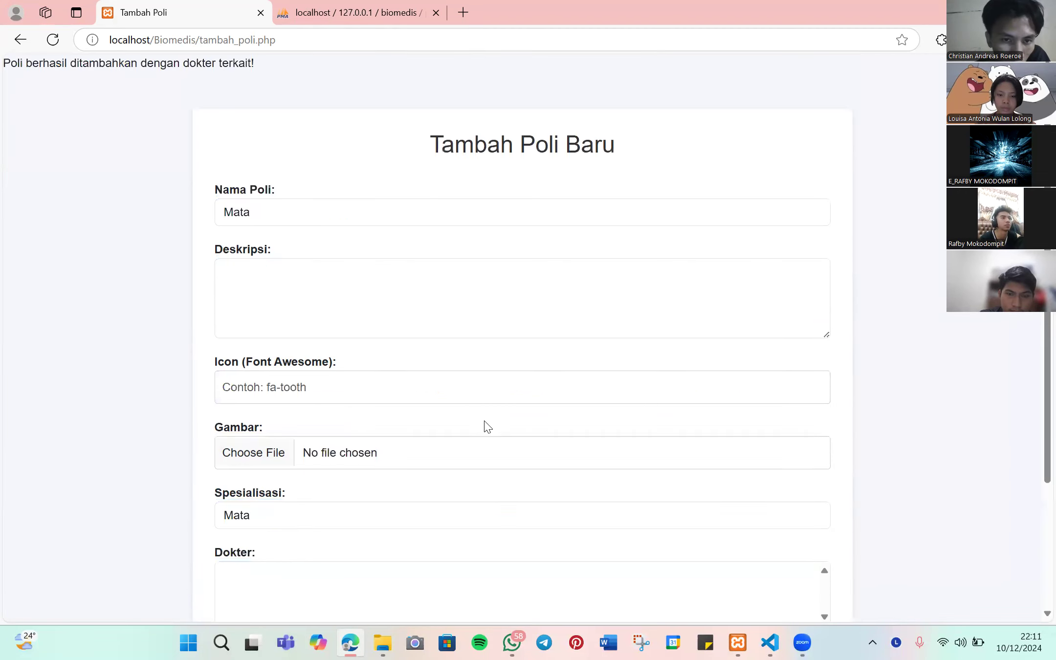
- Return to the admin panel and open the detail page of clinic Anak (ID 14)
{"action": "left_click_drag", "start_coordinate": [3, 63], "coordinate": [267, 70]}
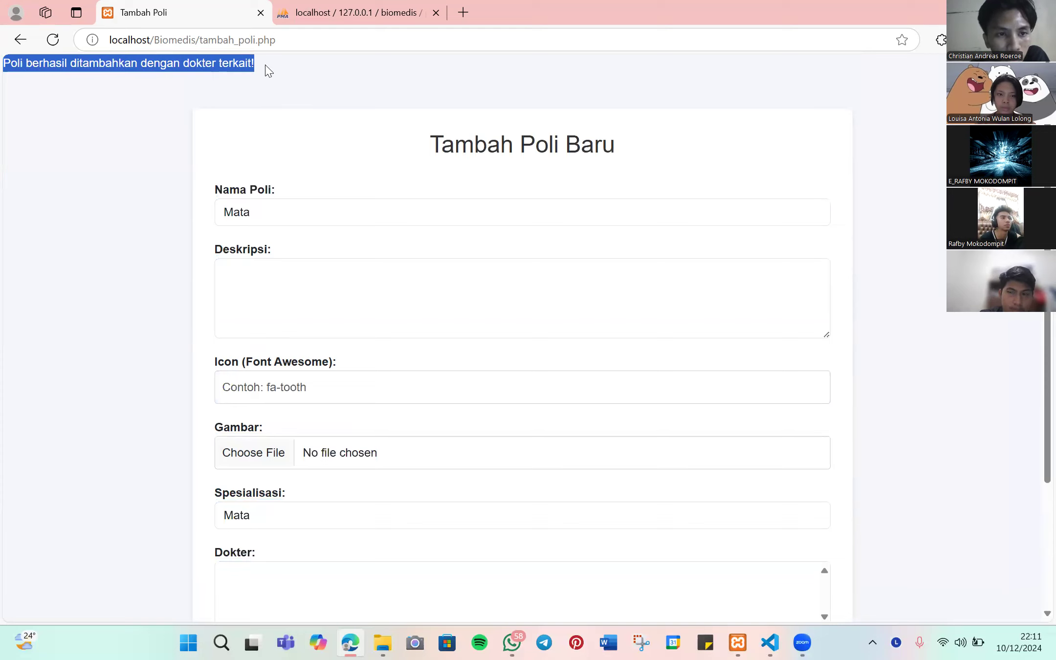
{"action": "left_click", "coordinate": [500, 98]}
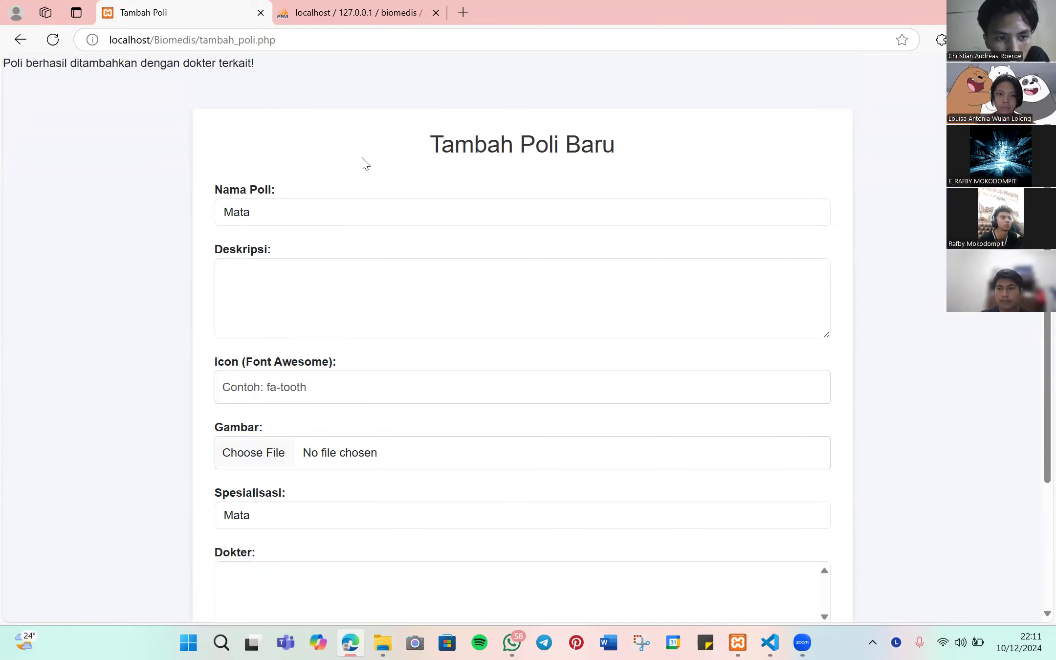
{"action": "scroll", "coordinate": [374, 212], "scroll_direction": "down", "scroll_amount": 3}
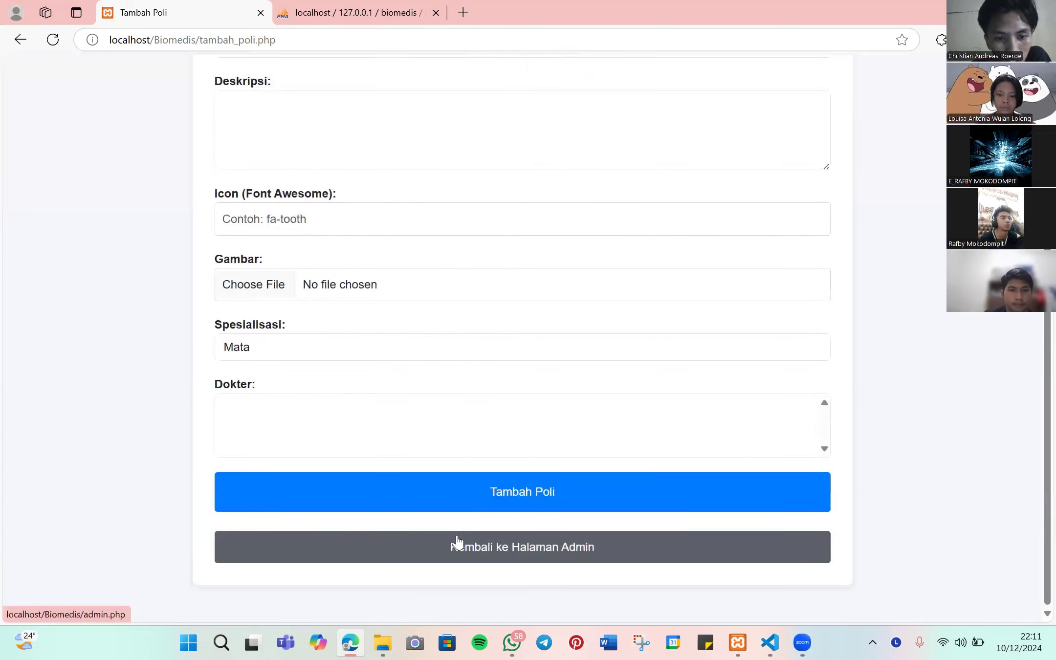
{"action": "left_click", "coordinate": [481, 553]}
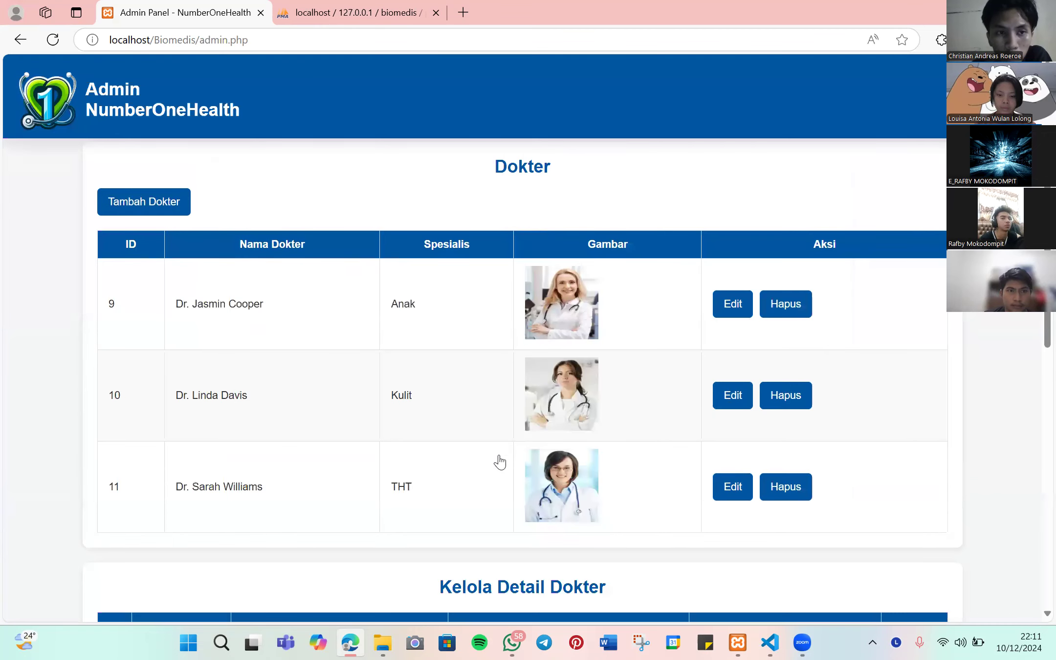
{"action": "scroll", "coordinate": [502, 440], "scroll_direction": "down", "scroll_amount": 10}
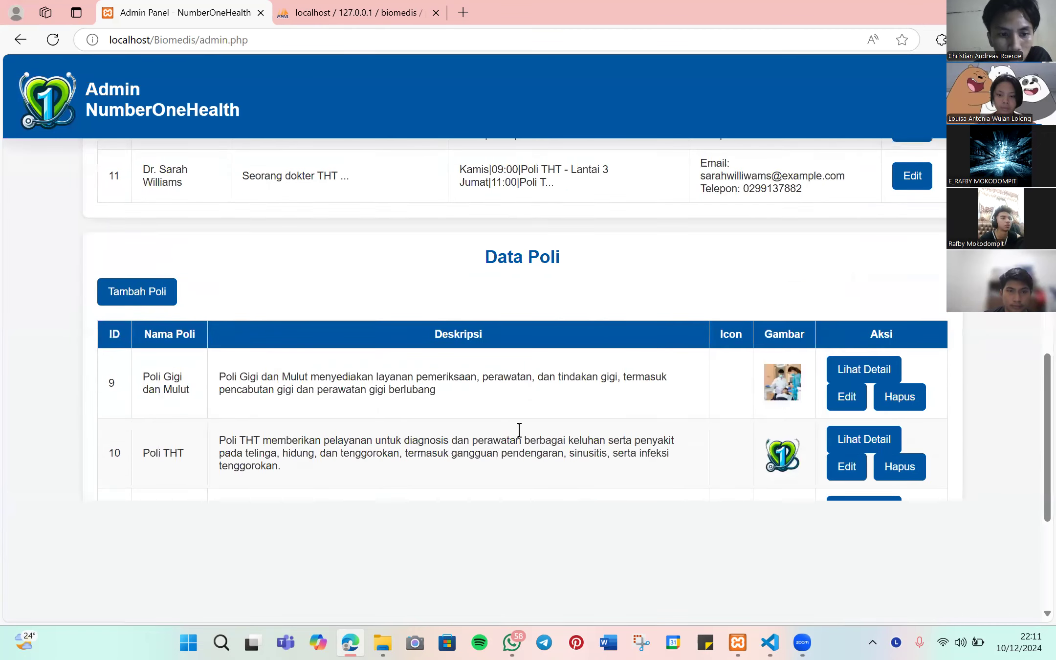
{"action": "left_click", "coordinate": [852, 434]}
{"action": "scroll", "coordinate": [746, 253], "scroll_direction": "down", "scroll_amount": 1}
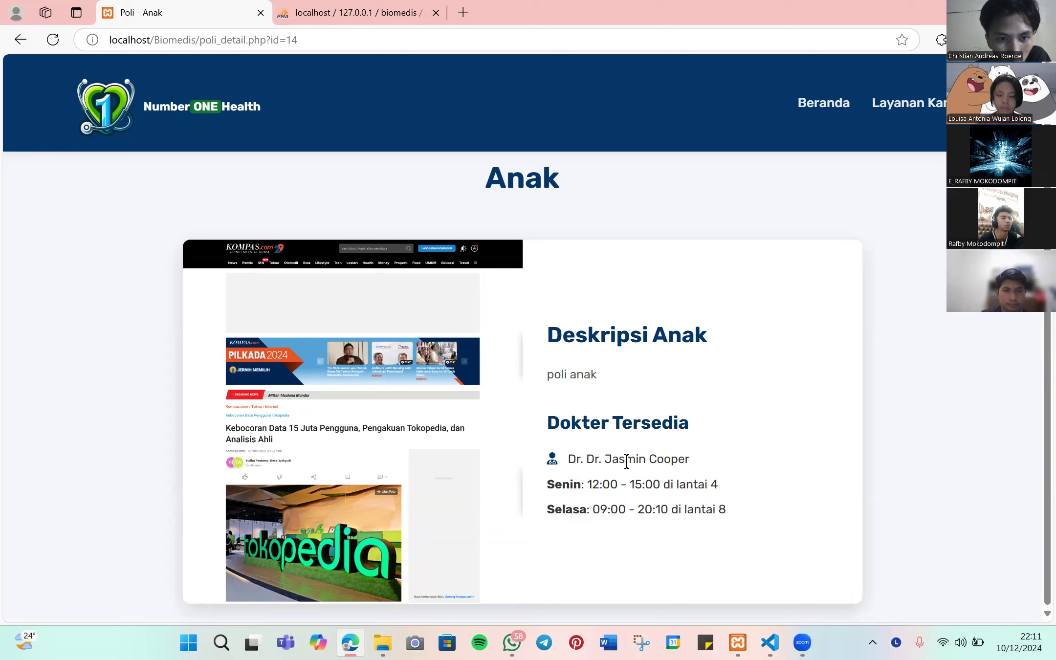
- Go to the Beranda home page and log out of the admin account
{"action": "left_click_drag", "start_coordinate": [548, 429], "coordinate": [707, 425]}
{"action": "left_click", "coordinate": [696, 456]}
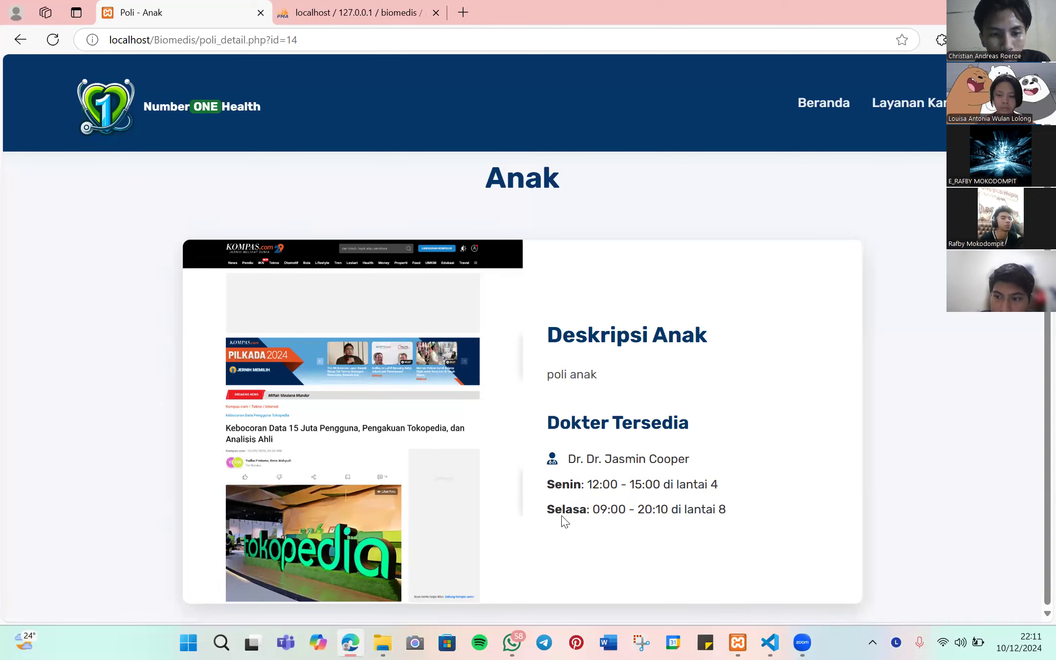
{"action": "left_click", "coordinate": [800, 113]}
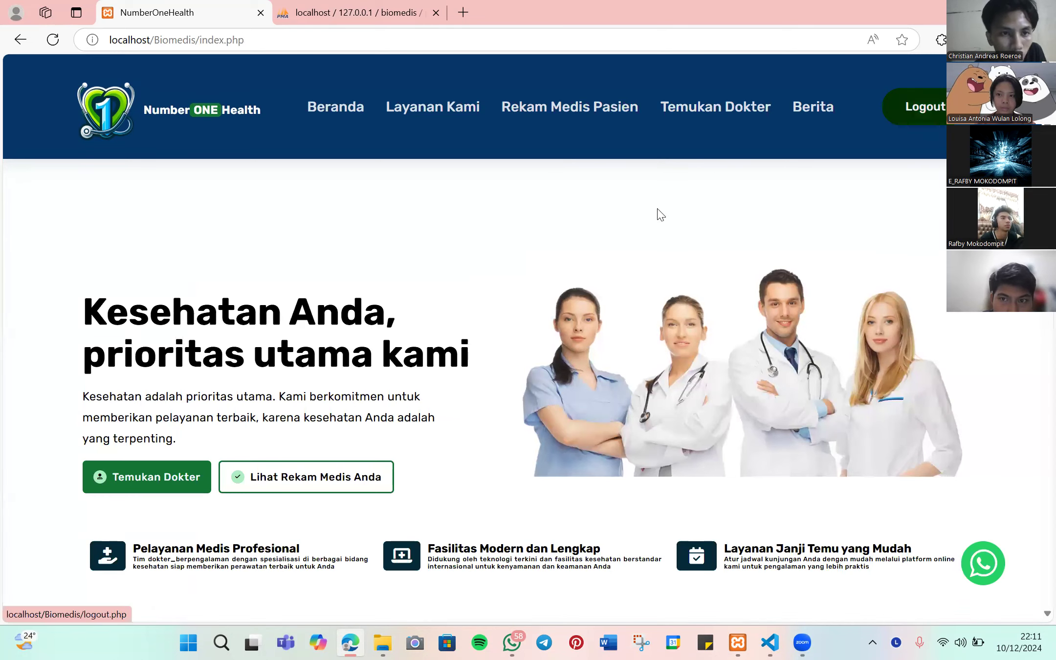
{"action": "left_click", "coordinate": [896, 109]}
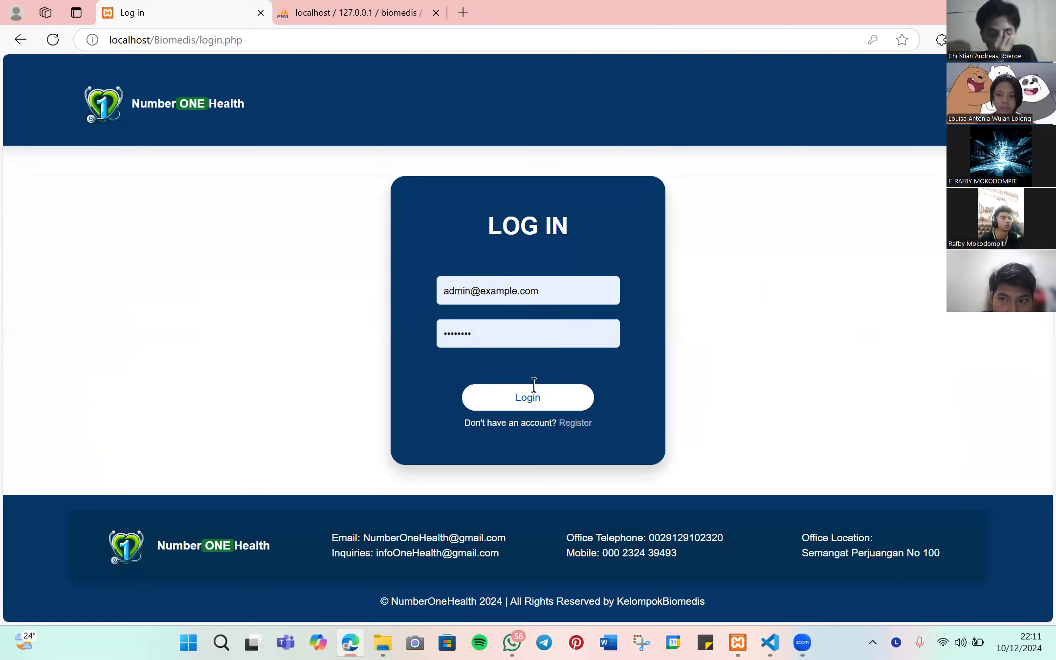
- Log back in as admin, scroll to Data Poli, and edit clinic 10
{"action": "left_click", "coordinate": [533, 391]}
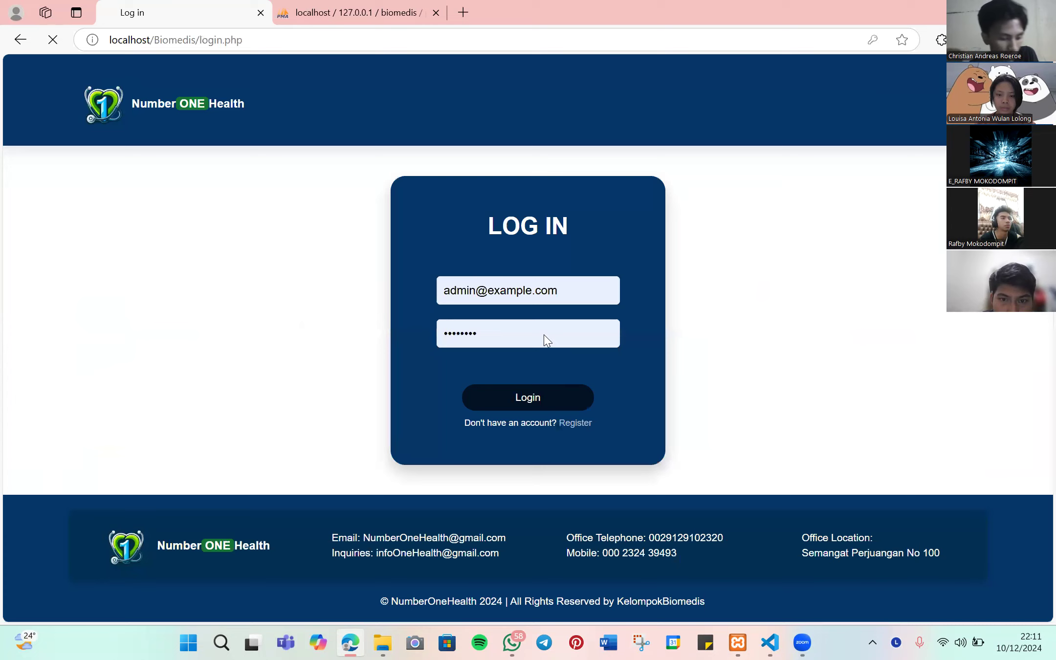
{"action": "scroll", "coordinate": [558, 287], "scroll_direction": "down", "scroll_amount": 1}
{"action": "scroll", "coordinate": [561, 286], "scroll_direction": "down", "scroll_amount": 15}
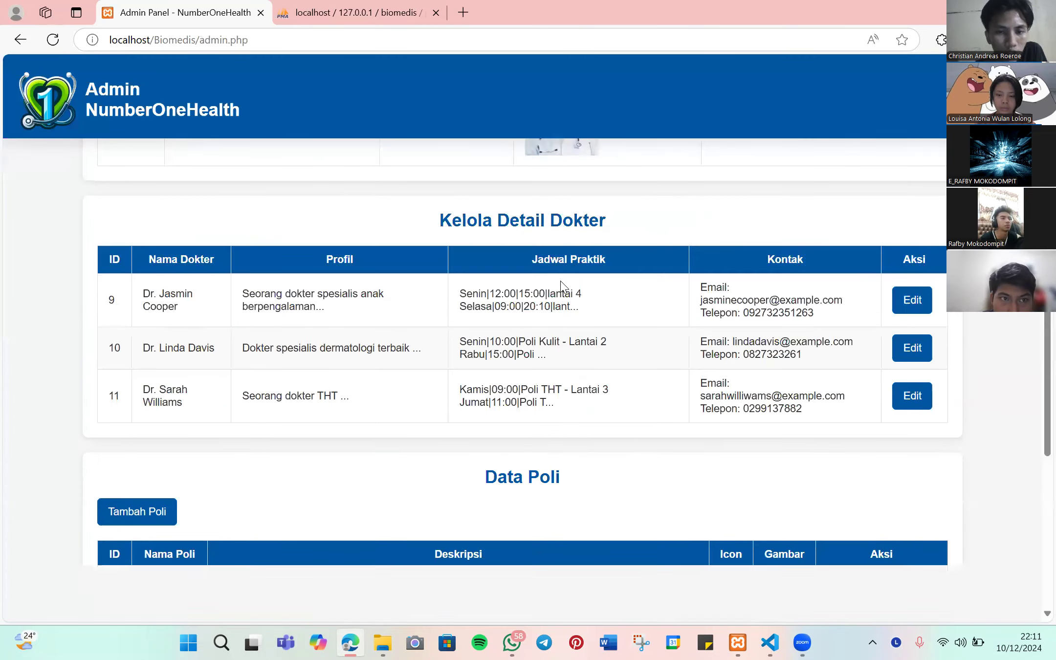
{"action": "scroll", "coordinate": [567, 282], "scroll_direction": "down", "scroll_amount": 1}
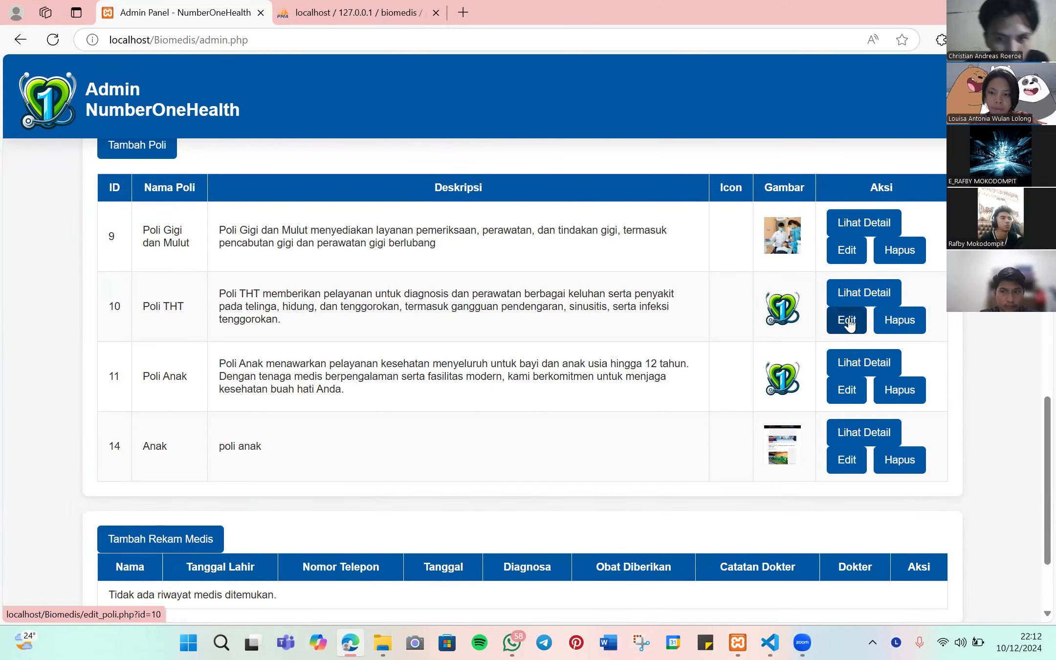
{"action": "left_click", "coordinate": [847, 321]}
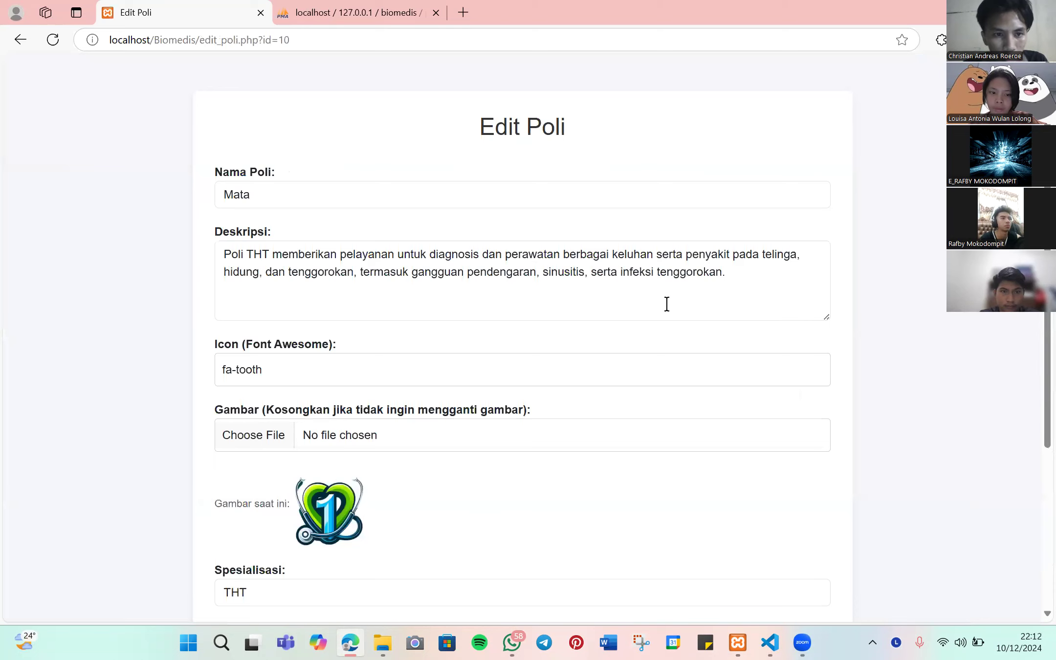
- Replace clinic 10's image with paser.png, keeping the name Mata, and save the changes
{"action": "scroll", "coordinate": [667, 304], "scroll_direction": "down", "scroll_amount": 2}
{"action": "scroll", "coordinate": [667, 299], "scroll_direction": "up", "scroll_amount": 1}
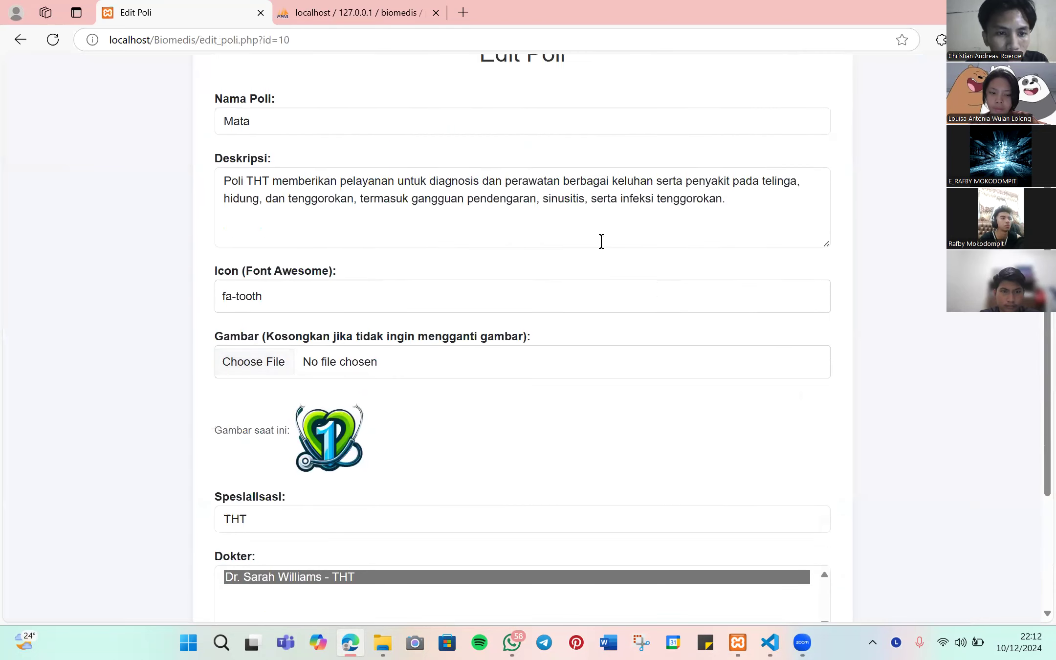
{"action": "scroll", "coordinate": [633, 254], "scroll_direction": "up", "scroll_amount": 1}
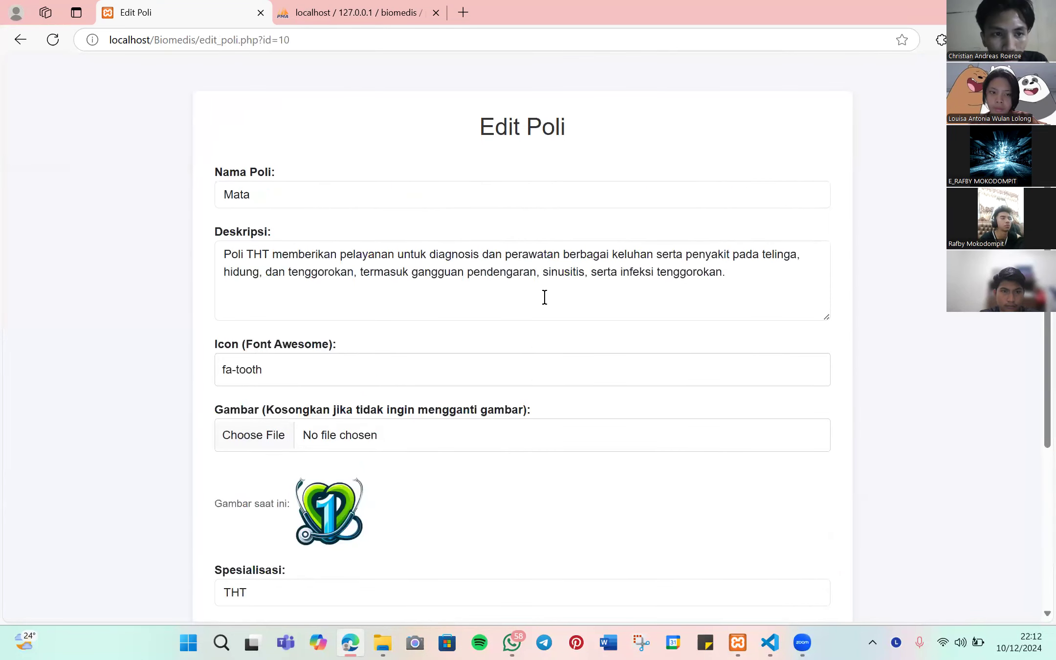
{"action": "scroll", "coordinate": [545, 296], "scroll_direction": "down", "scroll_amount": 2}
{"action": "scroll", "coordinate": [543, 288], "scroll_direction": "up", "scroll_amount": 2}
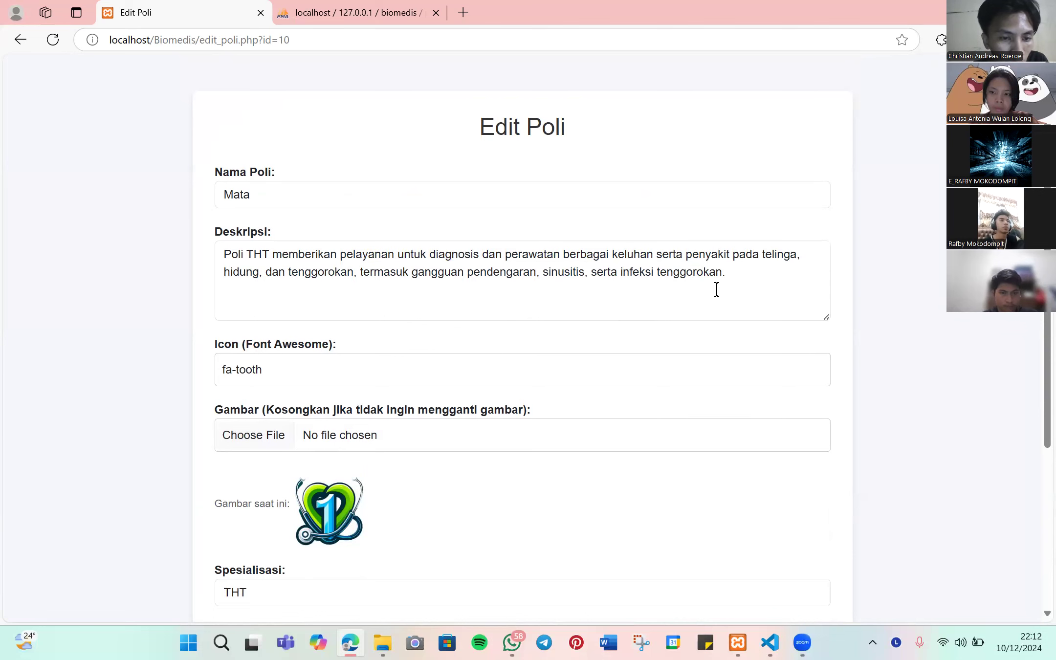
{"action": "scroll", "coordinate": [719, 295], "scroll_direction": "down", "scroll_amount": 2}
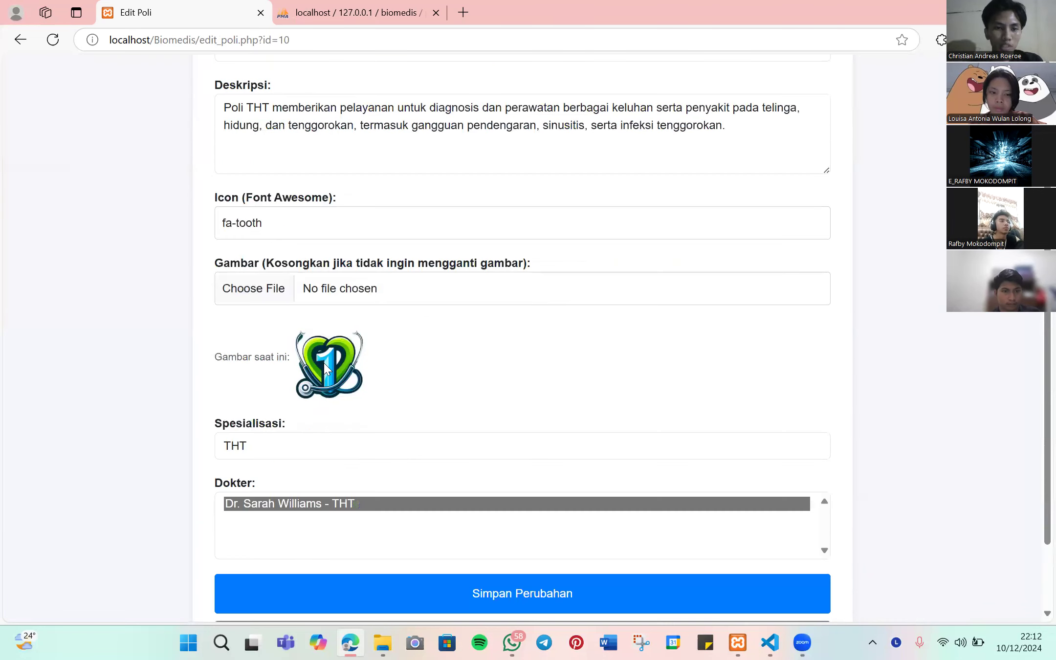
{"action": "left_click", "coordinate": [266, 288]}
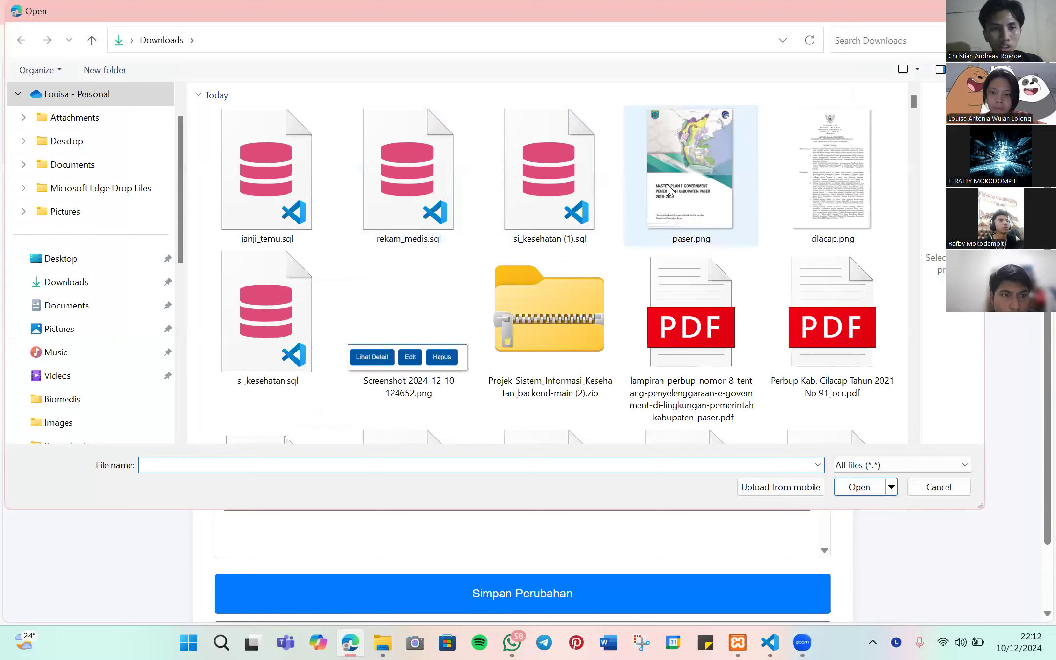
{"action": "double_click", "coordinate": [669, 191]}
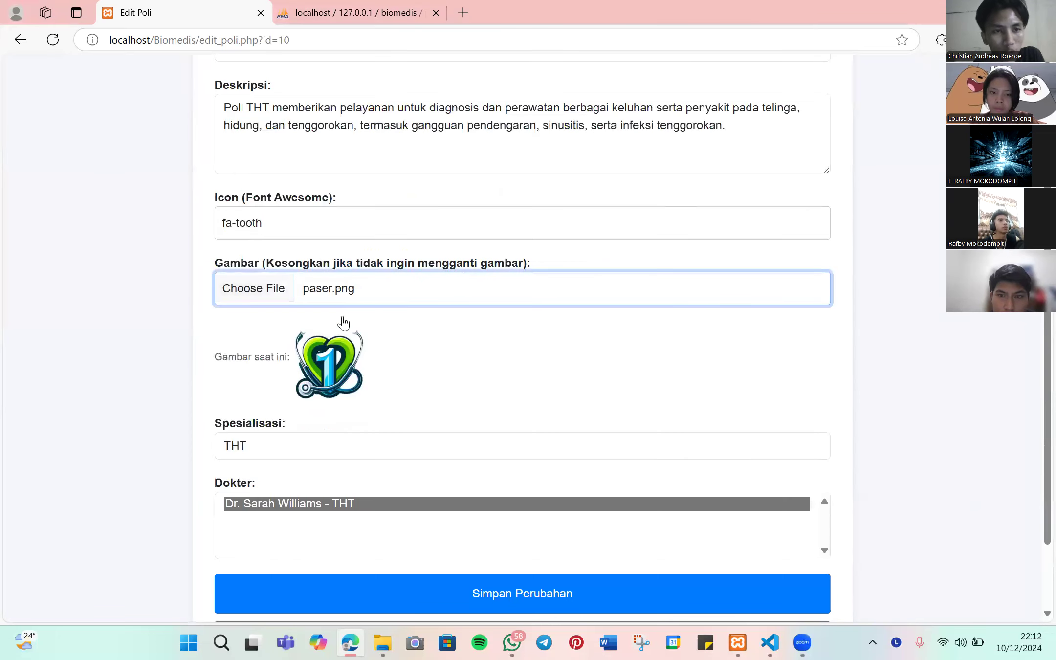
{"action": "scroll", "coordinate": [354, 317], "scroll_direction": "down", "scroll_amount": 2}
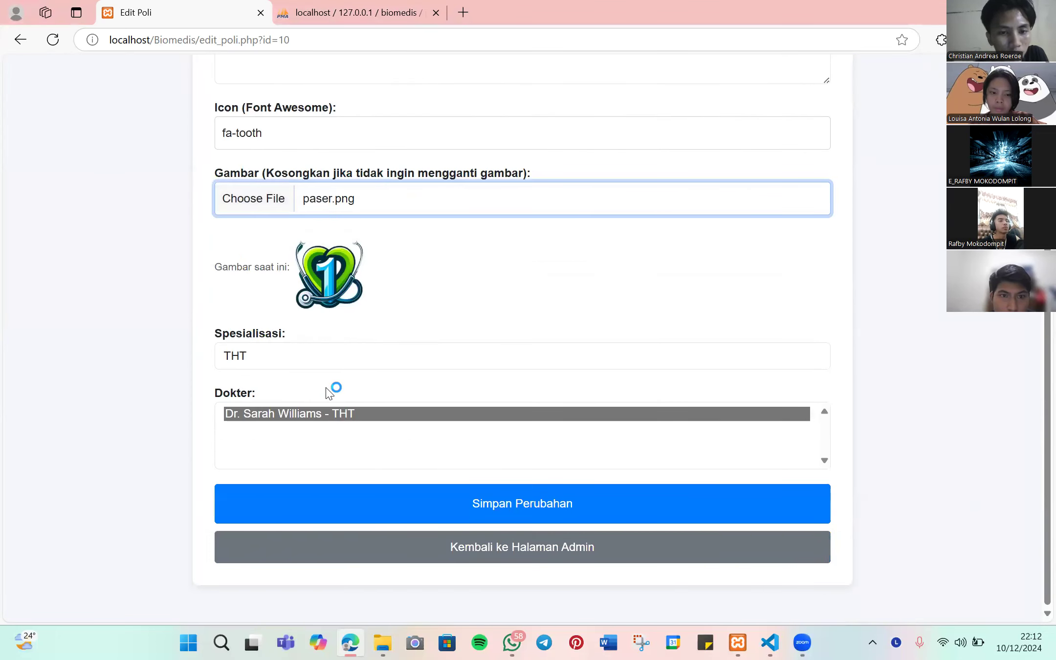
{"action": "scroll", "coordinate": [327, 391], "scroll_direction": "up", "scroll_amount": 5}
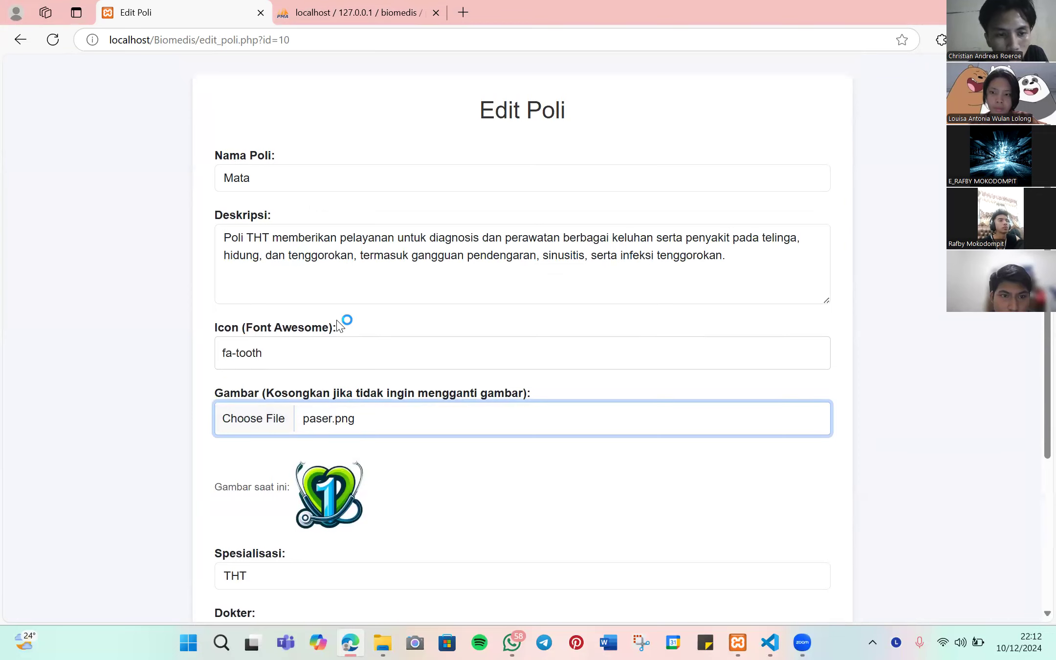
{"action": "scroll", "coordinate": [341, 326], "scroll_direction": "down", "scroll_amount": 5}
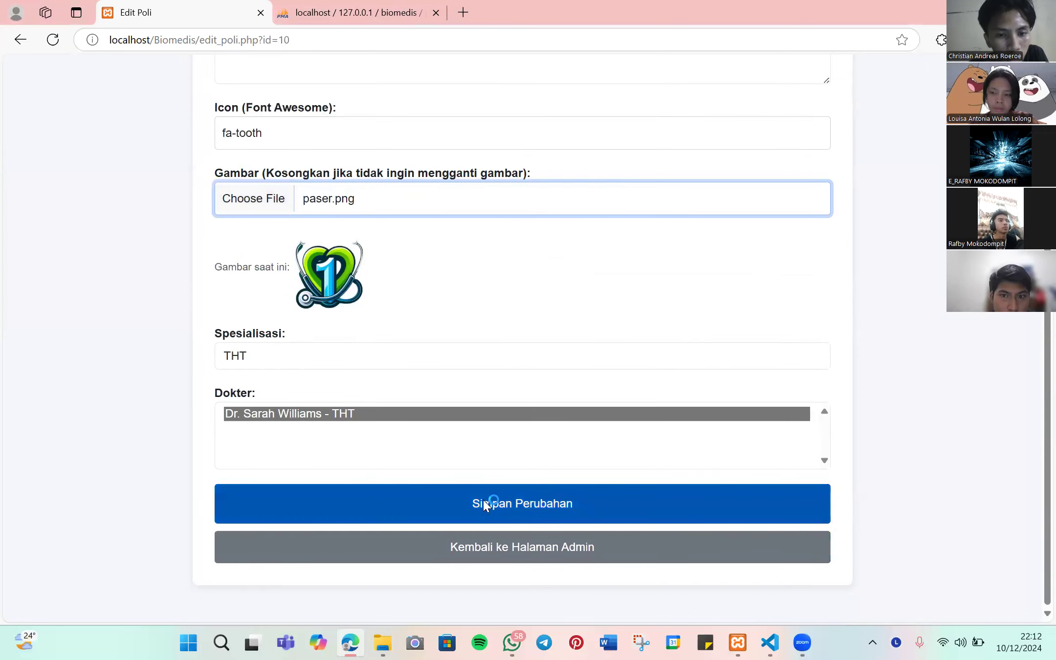
{"action": "left_click", "coordinate": [482, 500]}
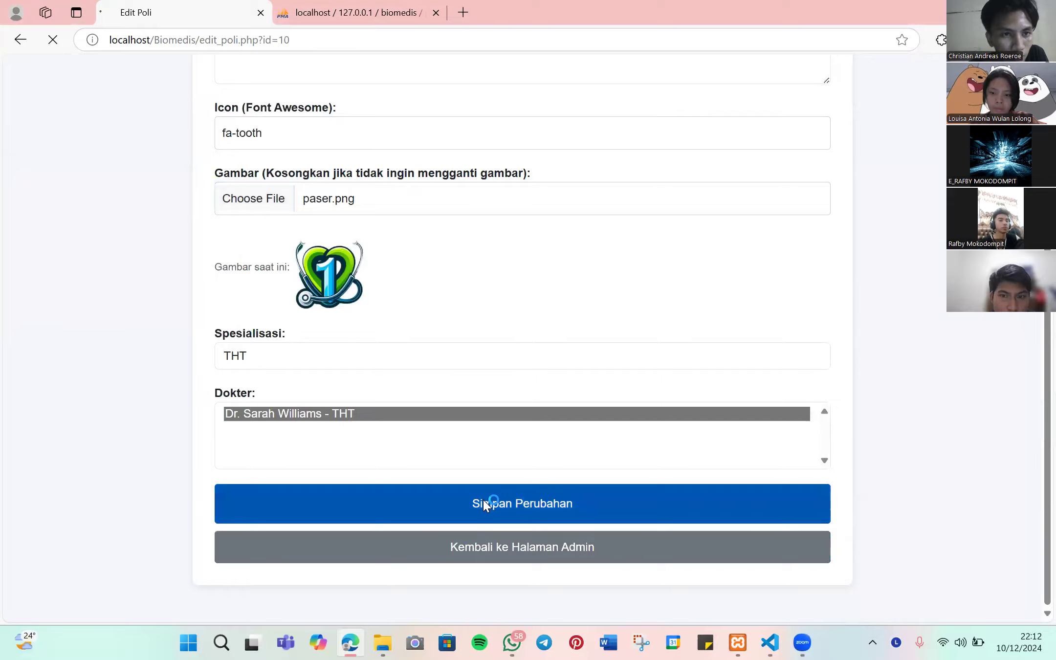
{"action": "scroll", "coordinate": [486, 504], "scroll_direction": "down", "scroll_amount": 15}
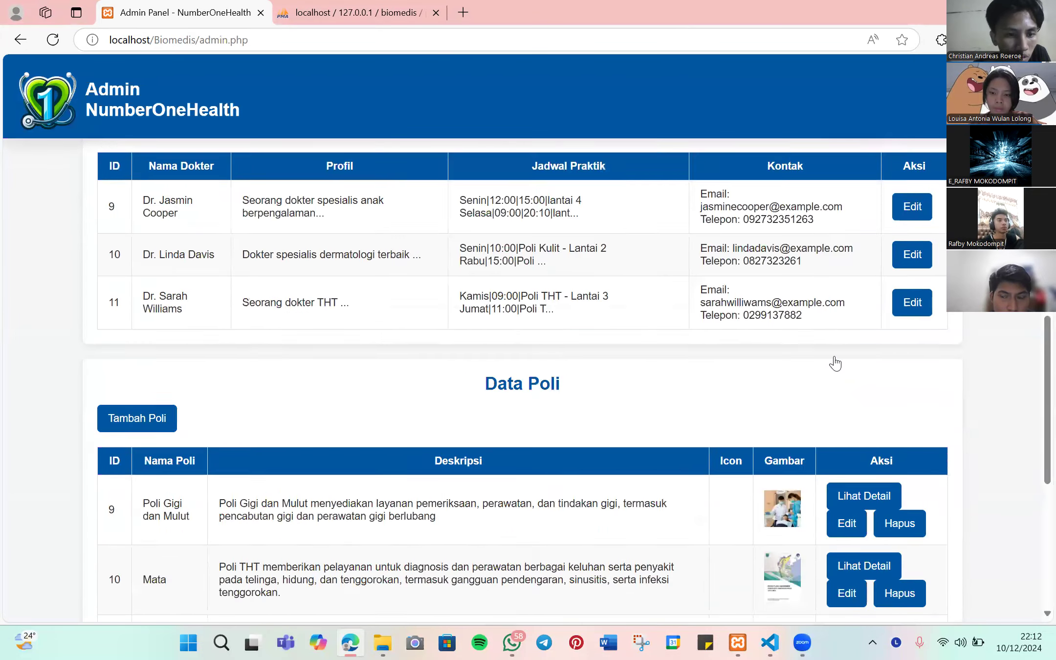
- View clinic 10's Mata detail page, then go back to the admin panel's poli table
{"action": "left_click", "coordinate": [842, 365]}
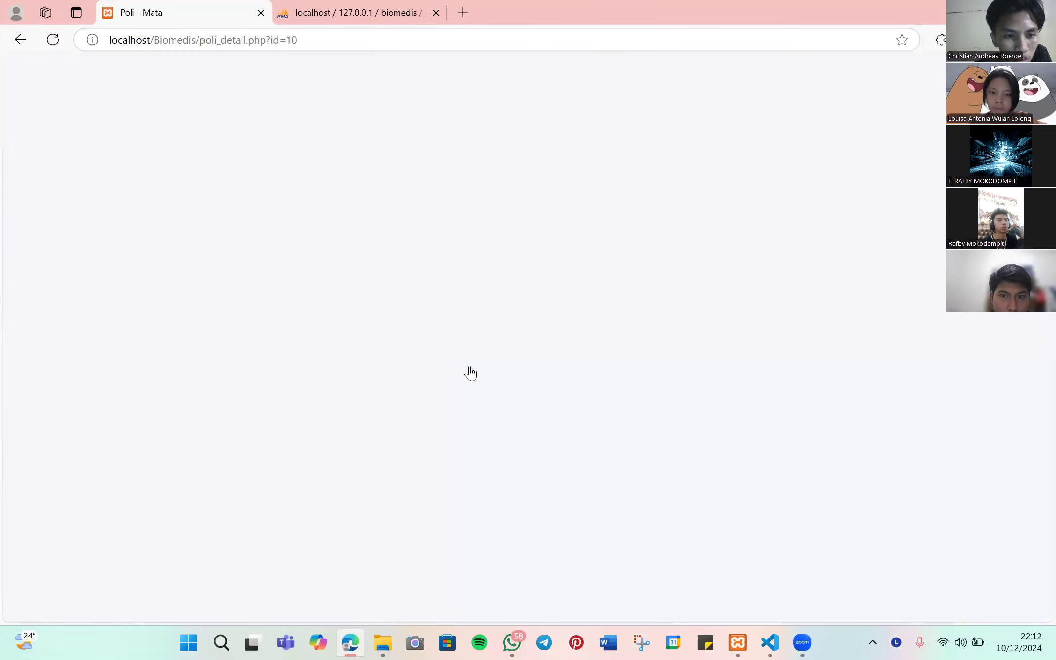
{"action": "scroll", "coordinate": [370, 360], "scroll_direction": "down", "scroll_amount": 3}
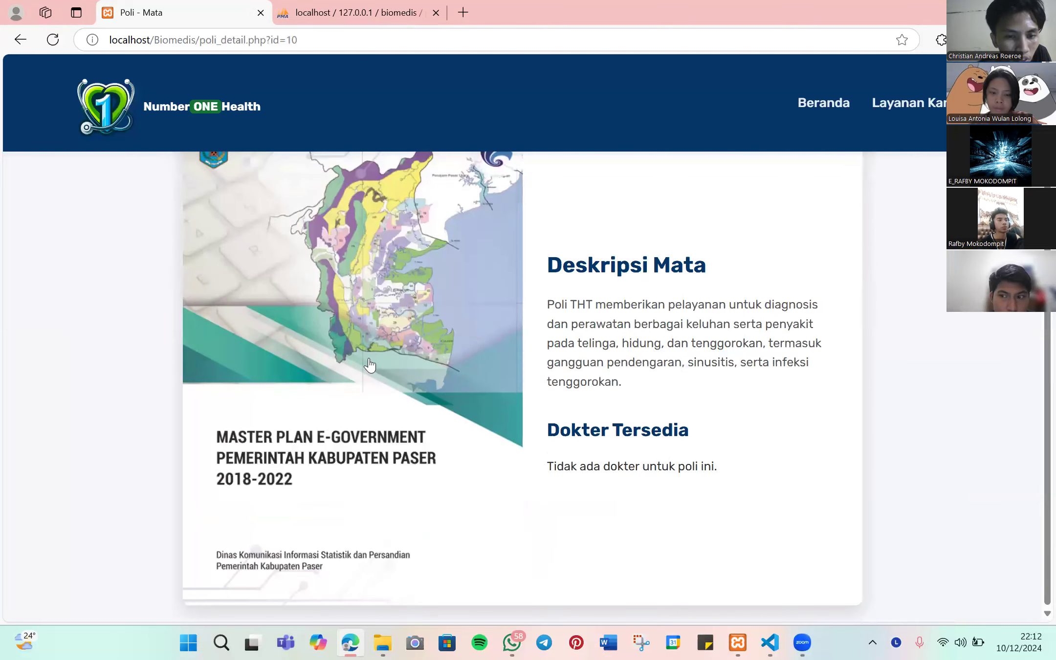
{"action": "scroll", "coordinate": [370, 361], "scroll_direction": "up", "scroll_amount": 3}
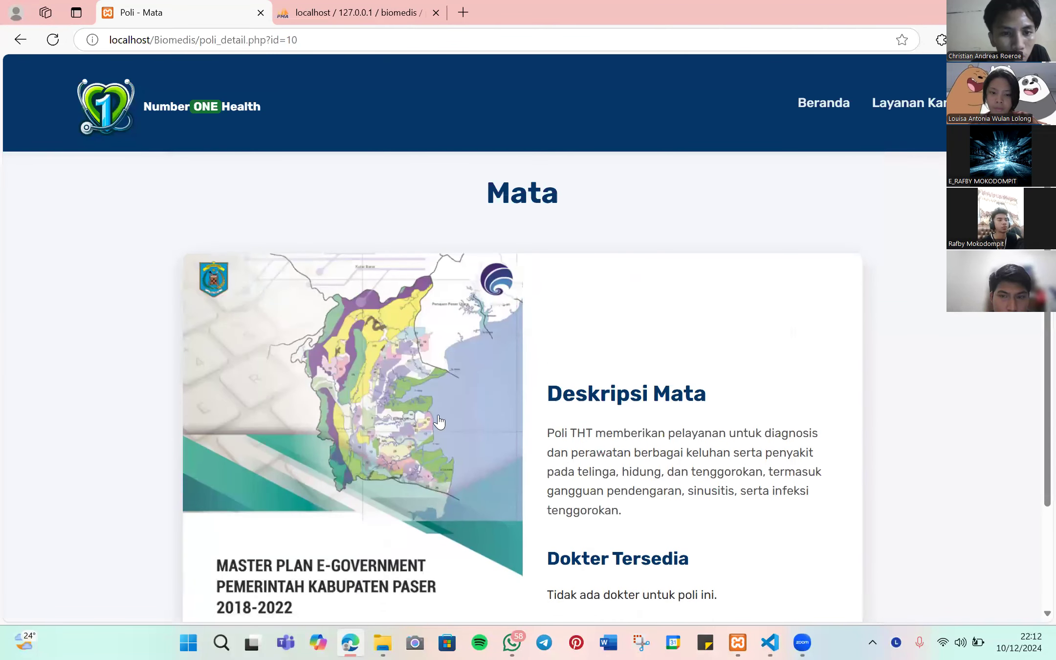
{"action": "scroll", "coordinate": [436, 420], "scroll_direction": "down", "scroll_amount": 3}
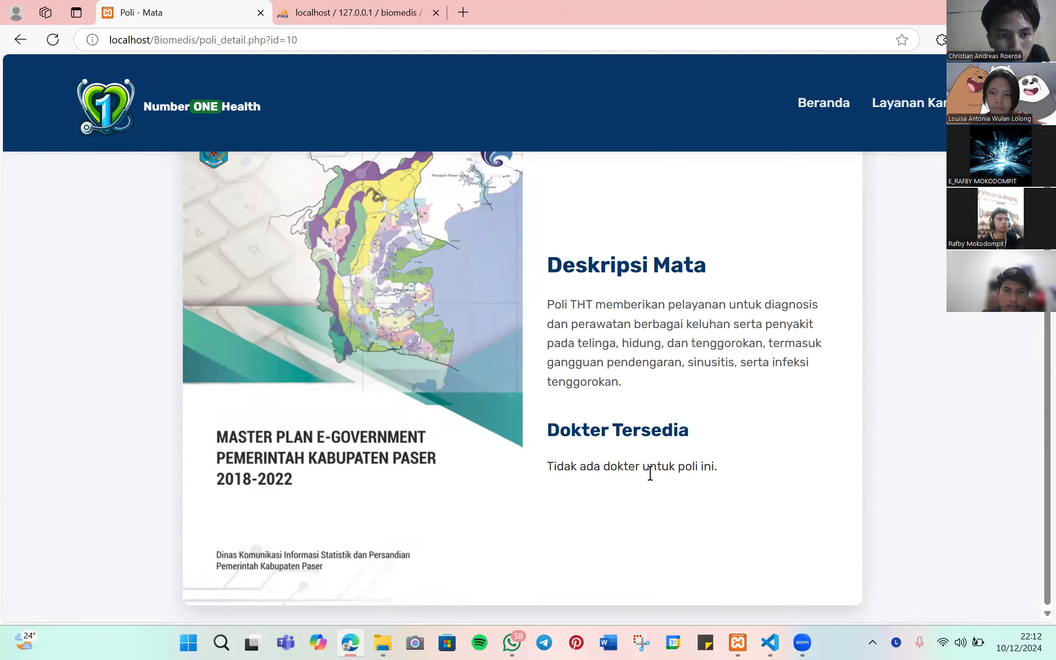
{"action": "scroll", "coordinate": [704, 376], "scroll_direction": "up", "scroll_amount": 3}
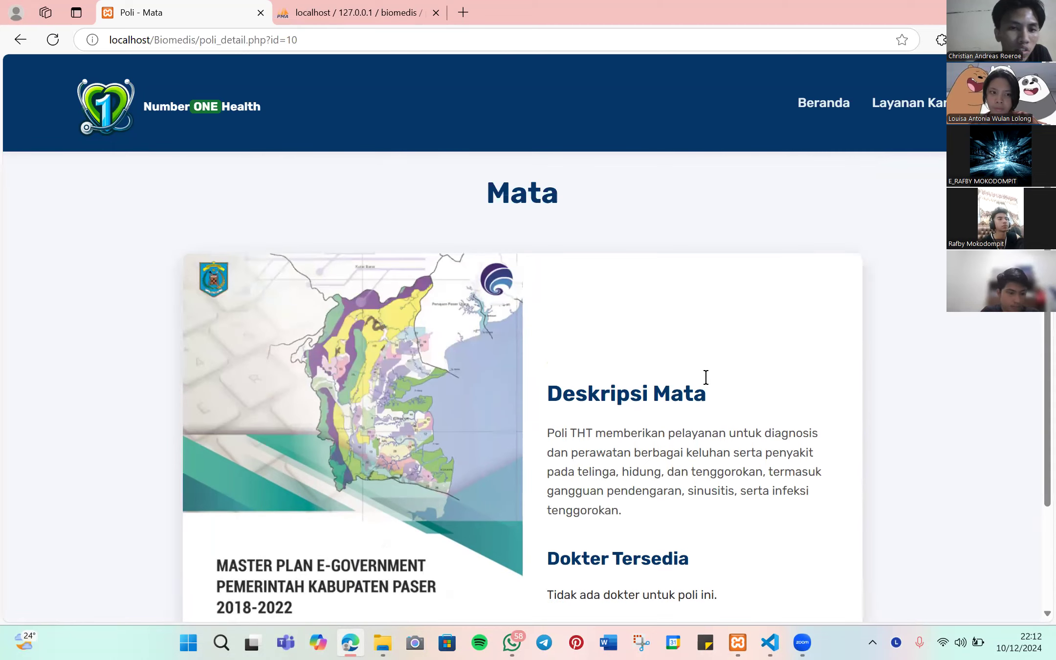
{"action": "key", "text": "alt+Left"}
{"action": "scroll", "coordinate": [596, 332], "scroll_direction": "down", "scroll_amount": 15}
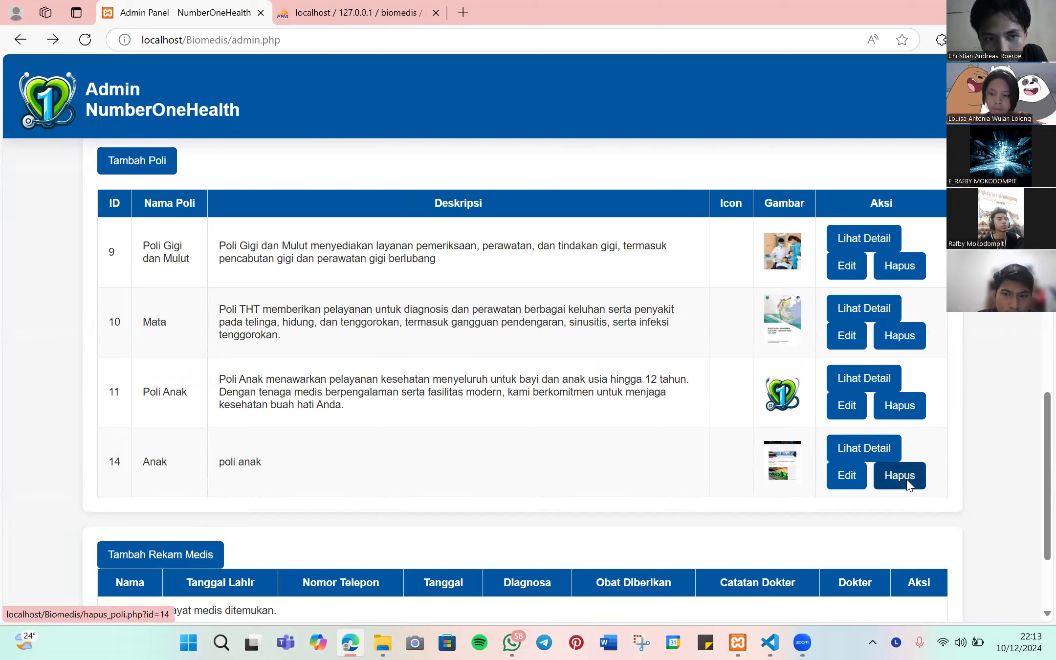
- Delete poli 14 'Anak', confirming with Hapus Poli
{"action": "left_click", "coordinate": [907, 483]}
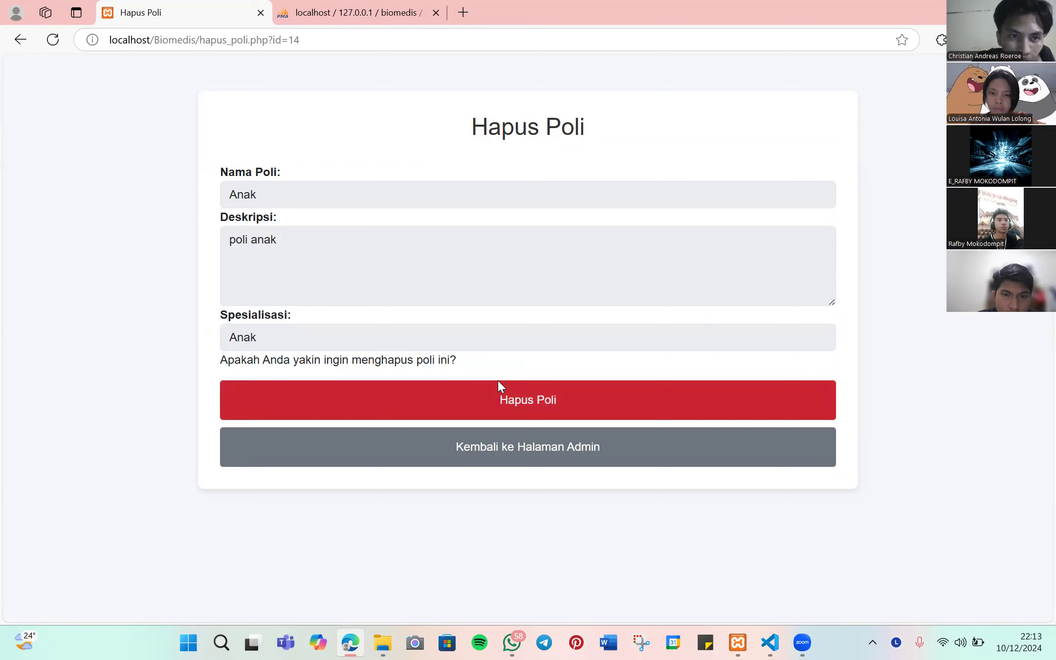
{"action": "left_click", "coordinate": [518, 398]}
{"action": "scroll", "coordinate": [699, 394], "scroll_direction": "down", "scroll_amount": 5}
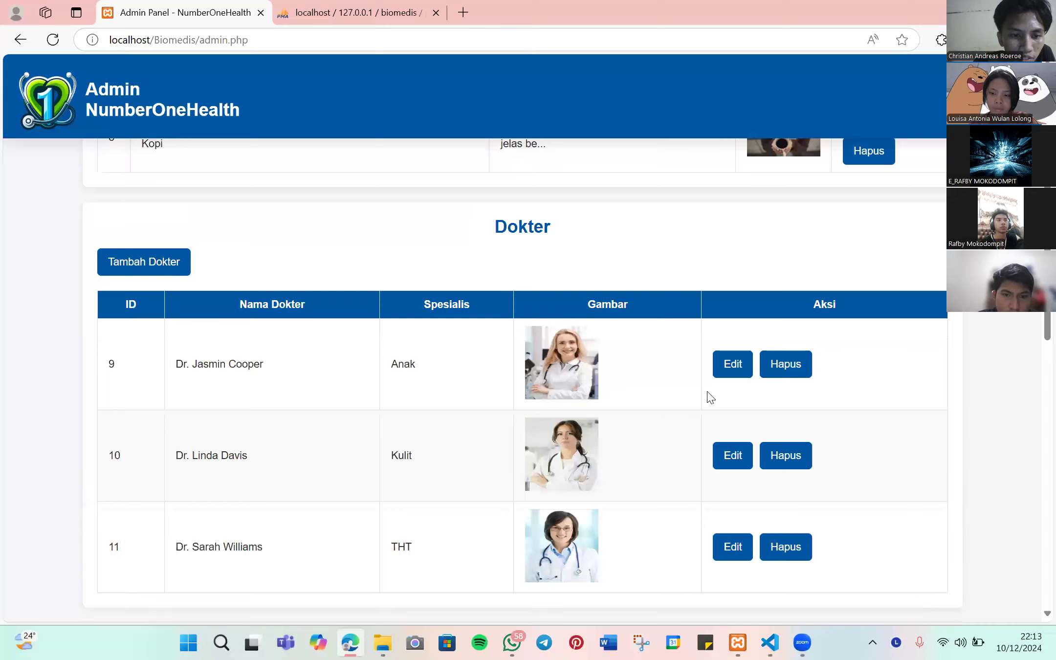
- Review the admin panel tables, then log out to the LOG IN form
{"action": "scroll", "coordinate": [725, 380], "scroll_direction": "down", "scroll_amount": 10}
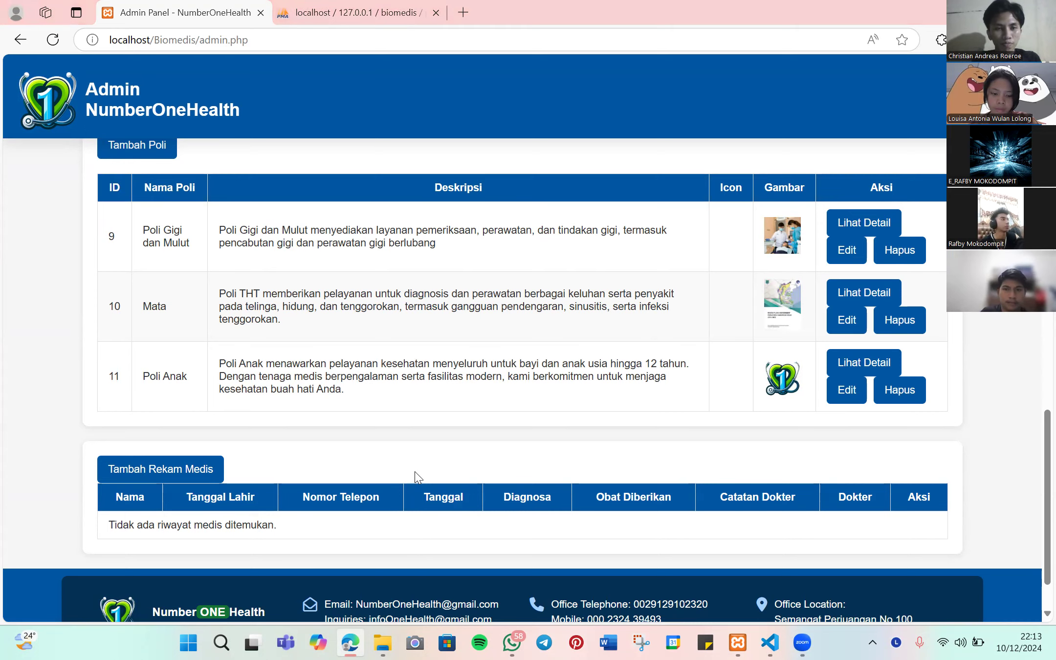
{"action": "scroll", "coordinate": [486, 438], "scroll_direction": "up", "scroll_amount": 9}
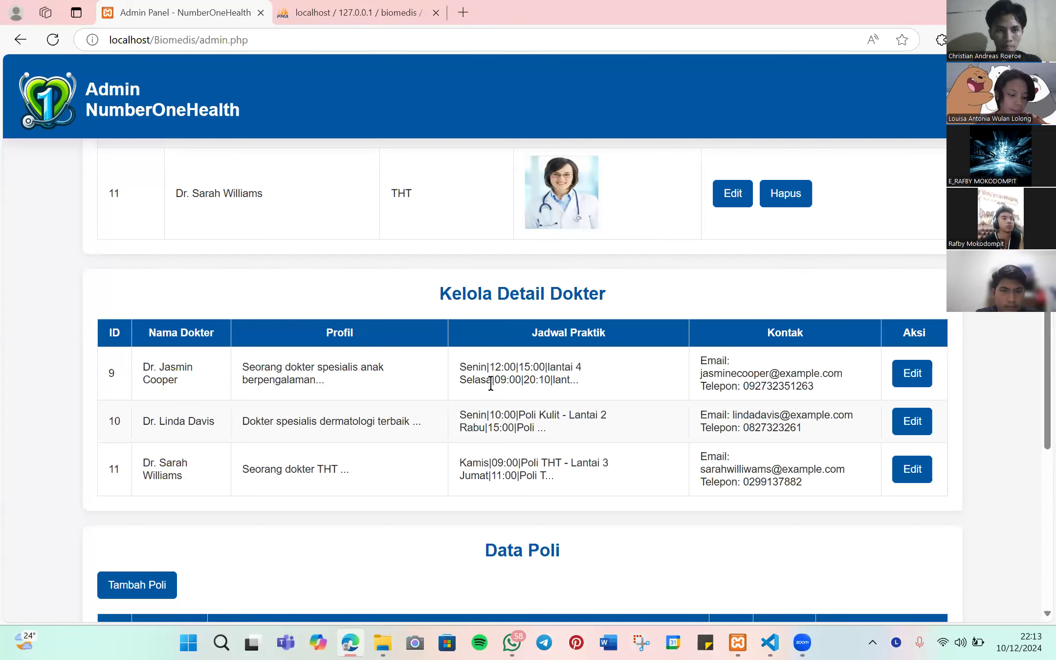
{"action": "scroll", "coordinate": [579, 406], "scroll_direction": "up", "scroll_amount": 7}
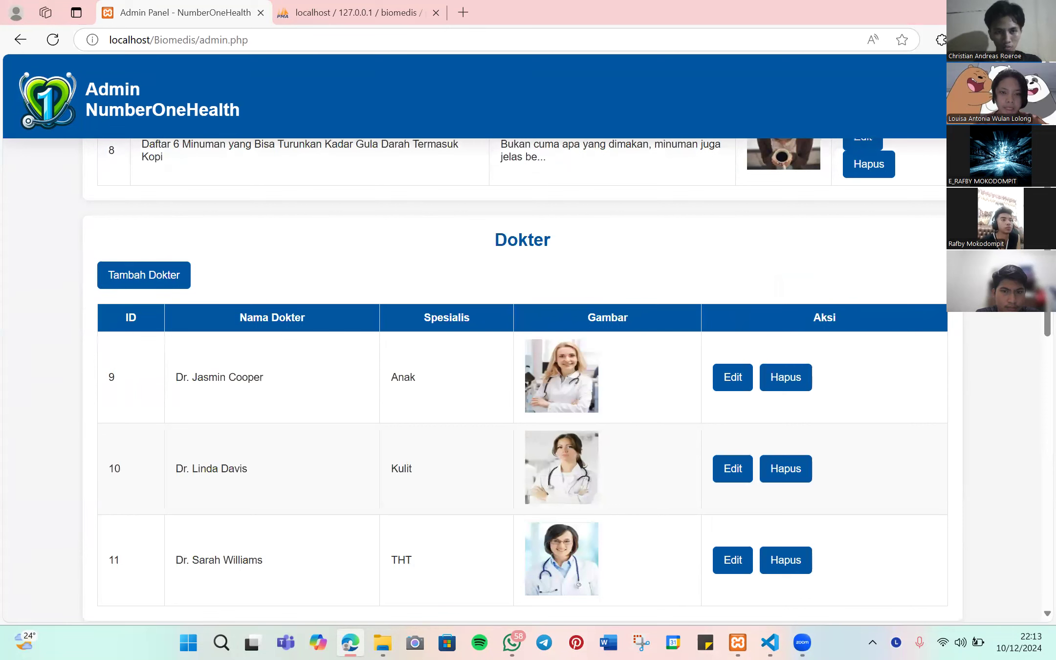
{"action": "left_click", "coordinate": [58, 105]}
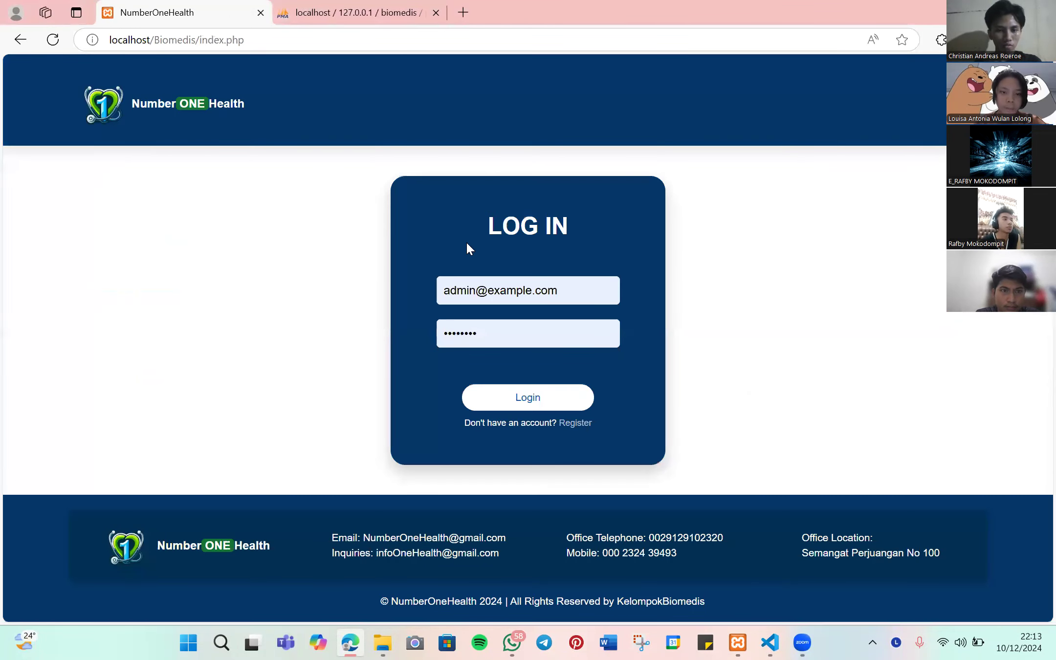
- Open the Anak doctor's profile, highlight her specialty, description and Jadwal Praktik, then return via Beranda
{"action": "scroll", "coordinate": [469, 253], "scroll_direction": "down", "scroll_amount": 15}
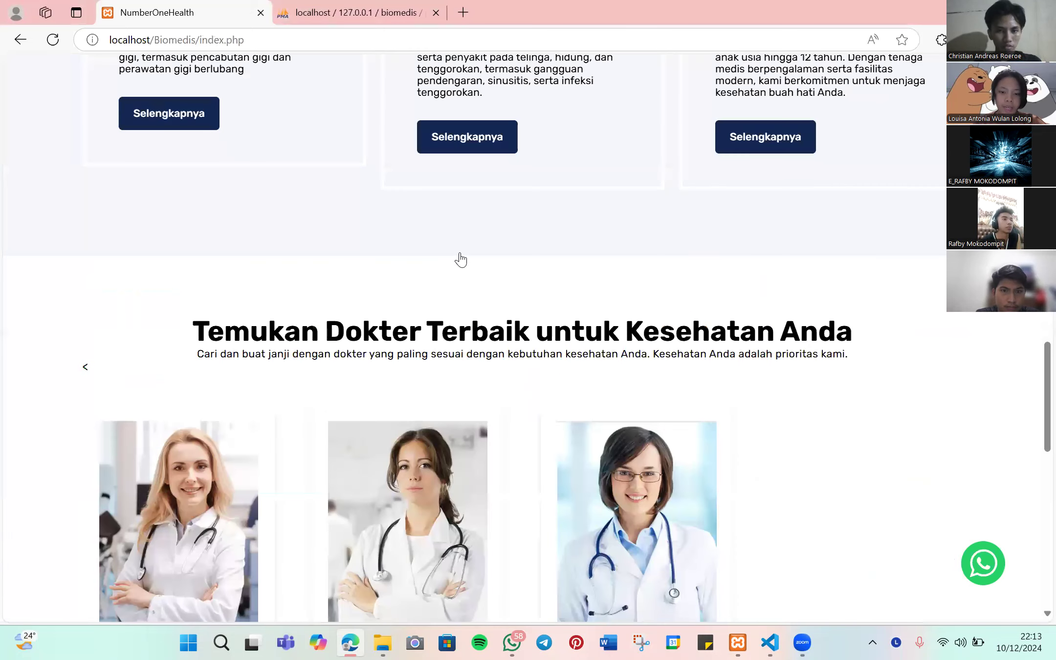
{"action": "scroll", "coordinate": [195, 155], "scroll_direction": "down", "scroll_amount": 4}
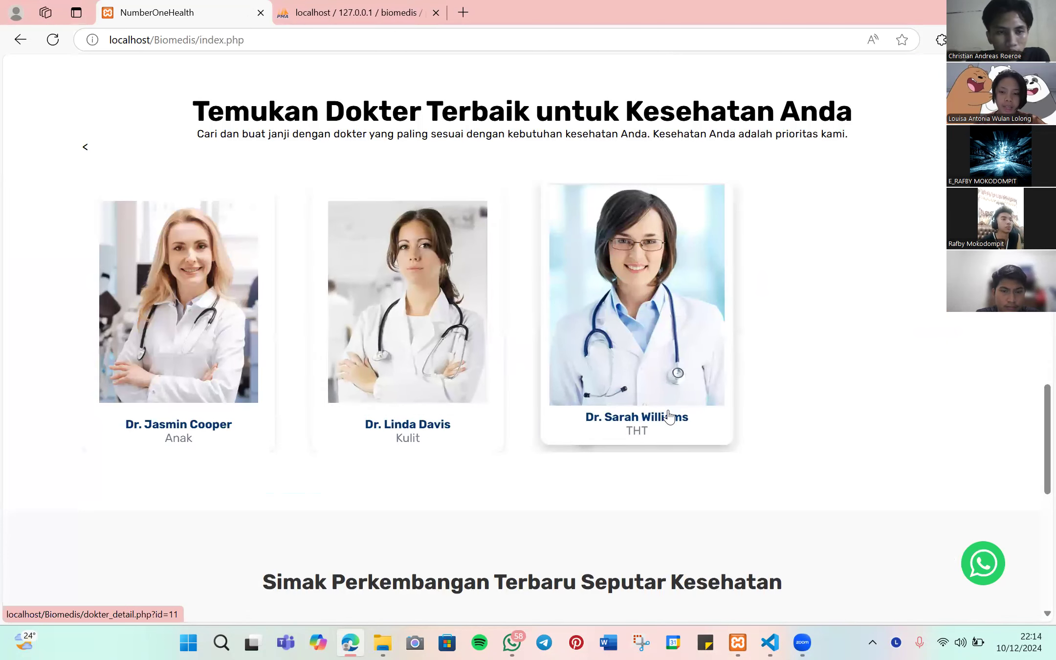
{"action": "left_click", "coordinate": [216, 335]}
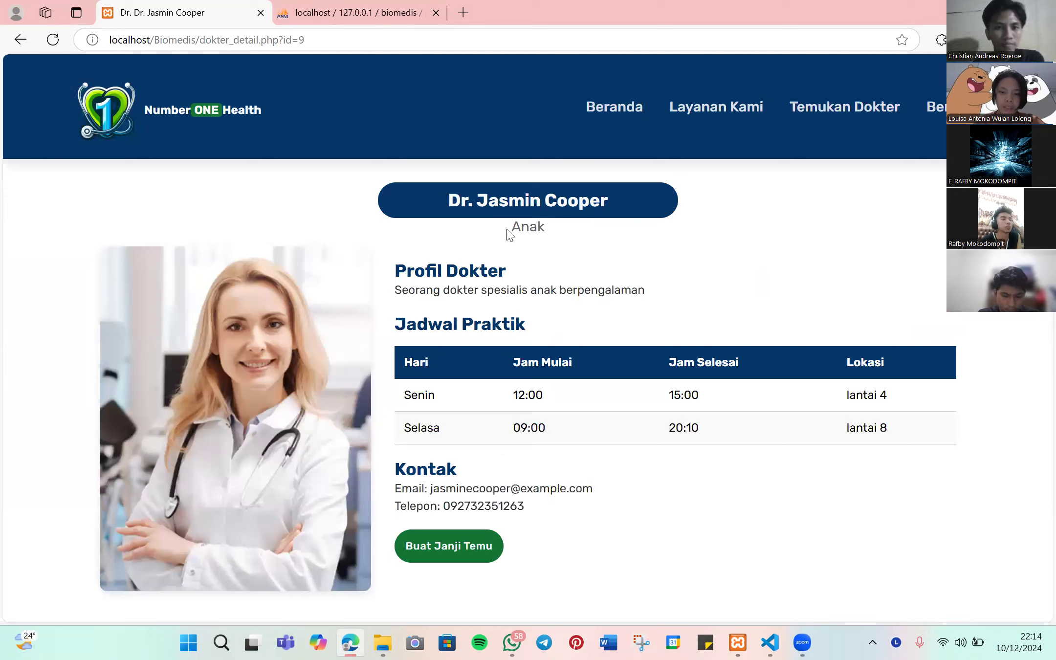
{"action": "double_click", "coordinate": [528, 226]}
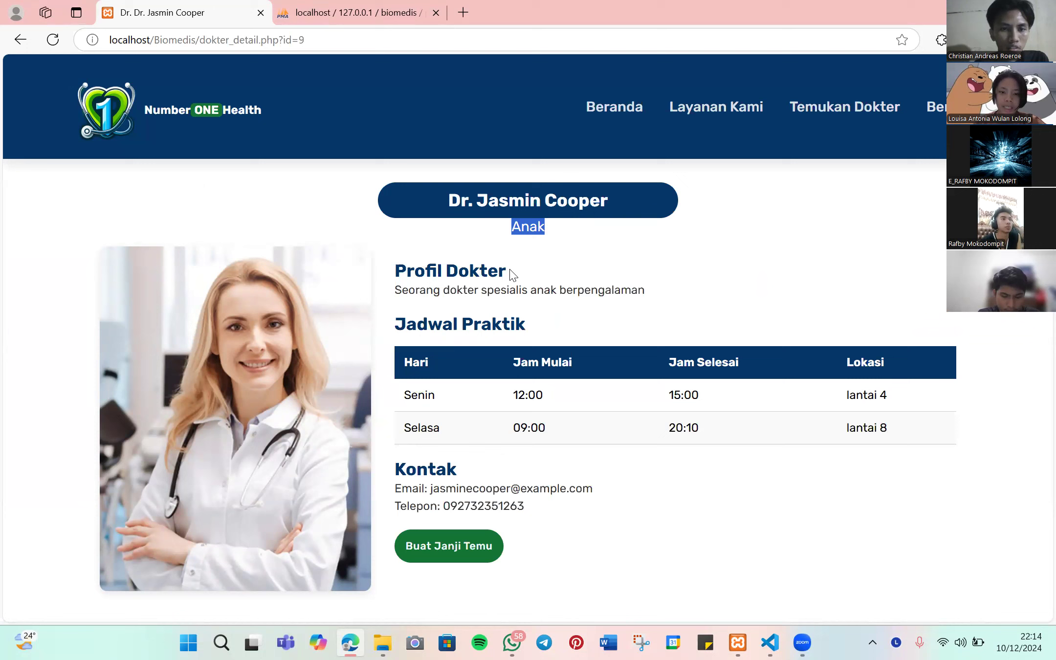
{"action": "left_click_drag", "start_coordinate": [396, 289], "coordinate": [653, 287]}
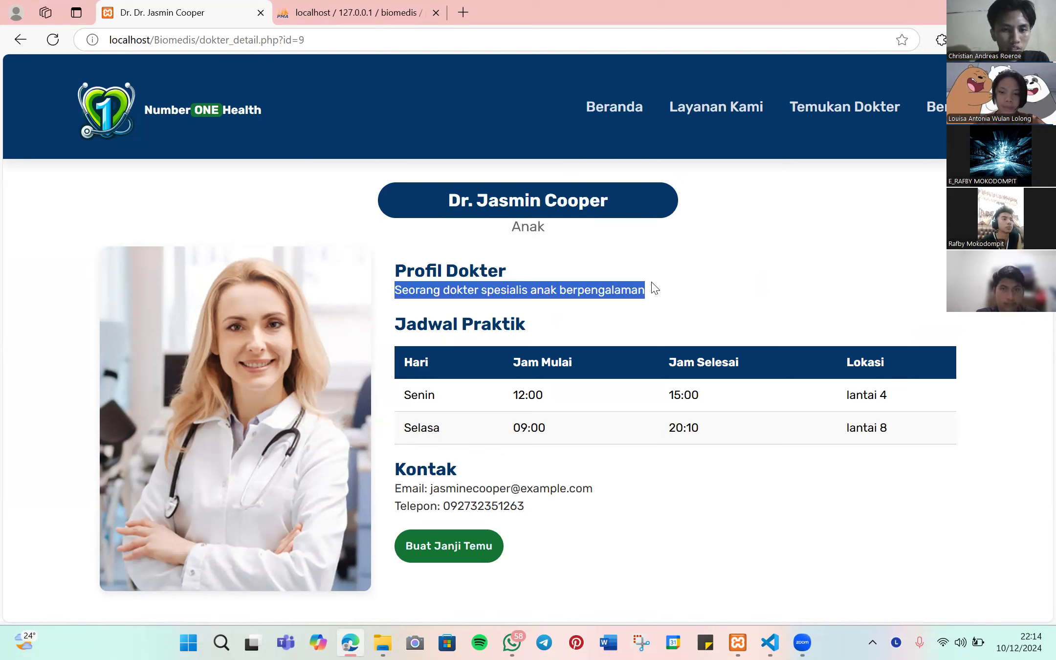
{"action": "left_click_drag", "start_coordinate": [404, 323], "coordinate": [561, 337]}
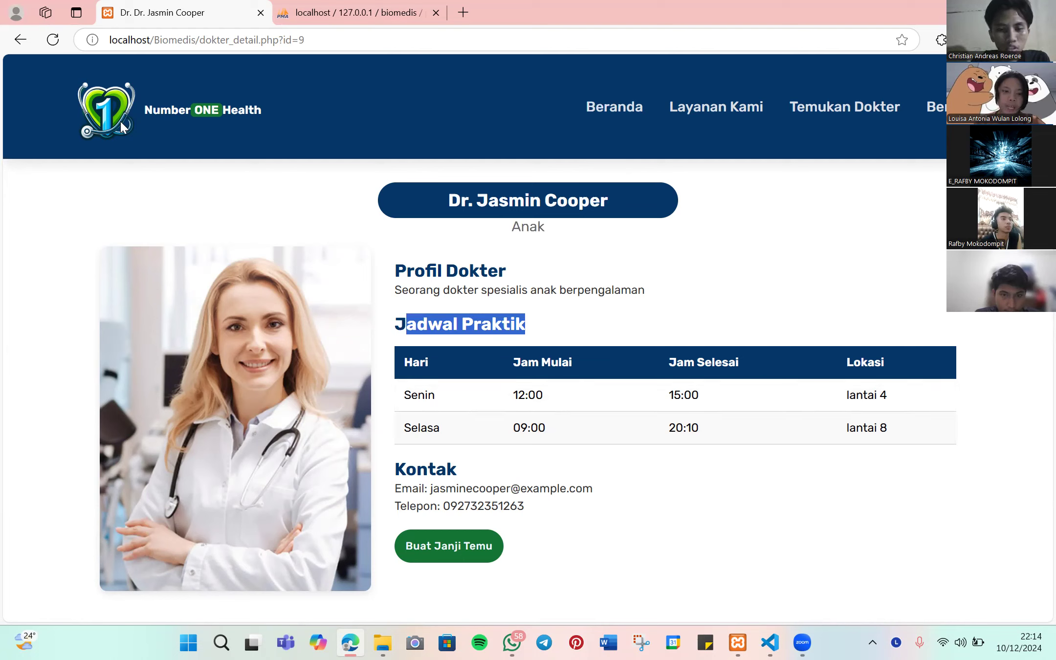
{"action": "left_click", "coordinate": [593, 117]}
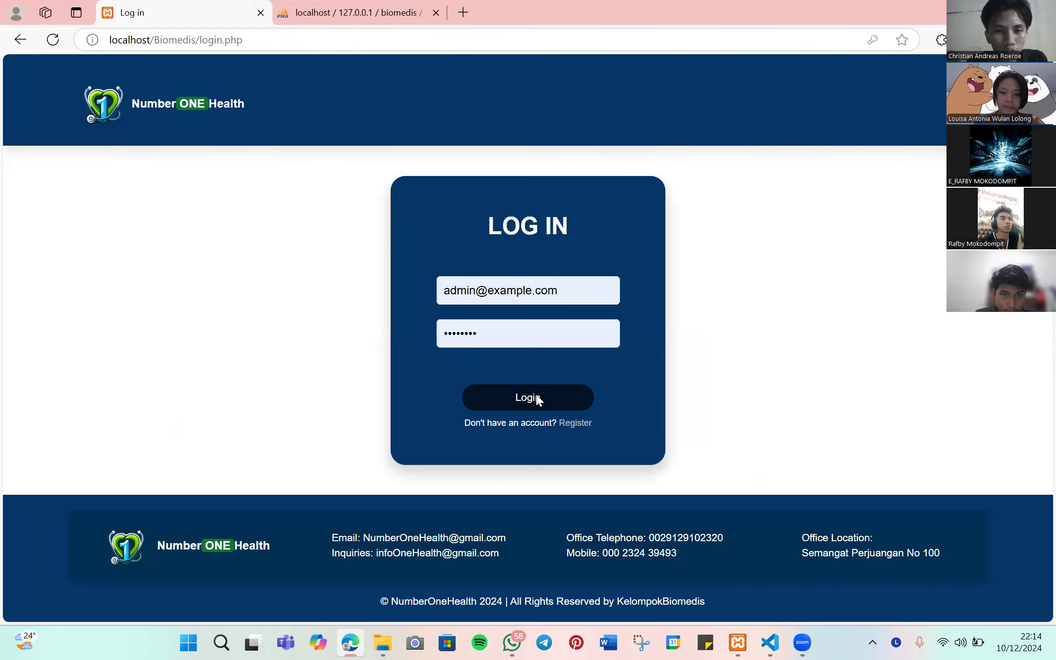
- Log in as admin and open the form for adding a new doctor
{"action": "left_click", "coordinate": [535, 392]}
{"action": "scroll", "coordinate": [431, 293], "scroll_direction": "up", "scroll_amount": 2}
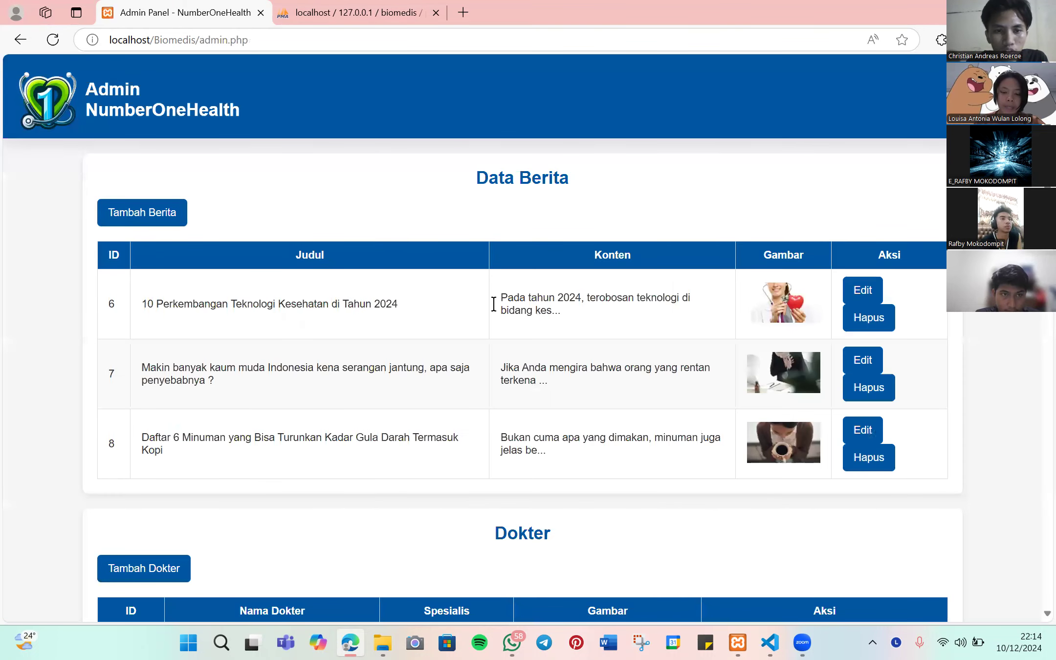
{"action": "scroll", "coordinate": [494, 304], "scroll_direction": "down", "scroll_amount": 5}
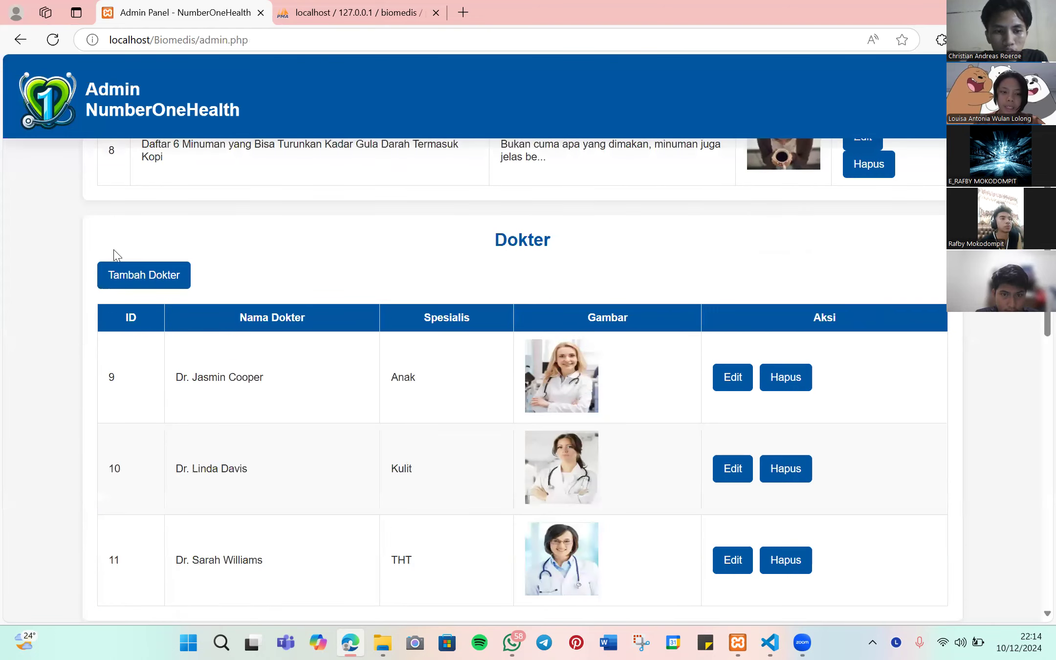
{"action": "left_click", "coordinate": [139, 276]}
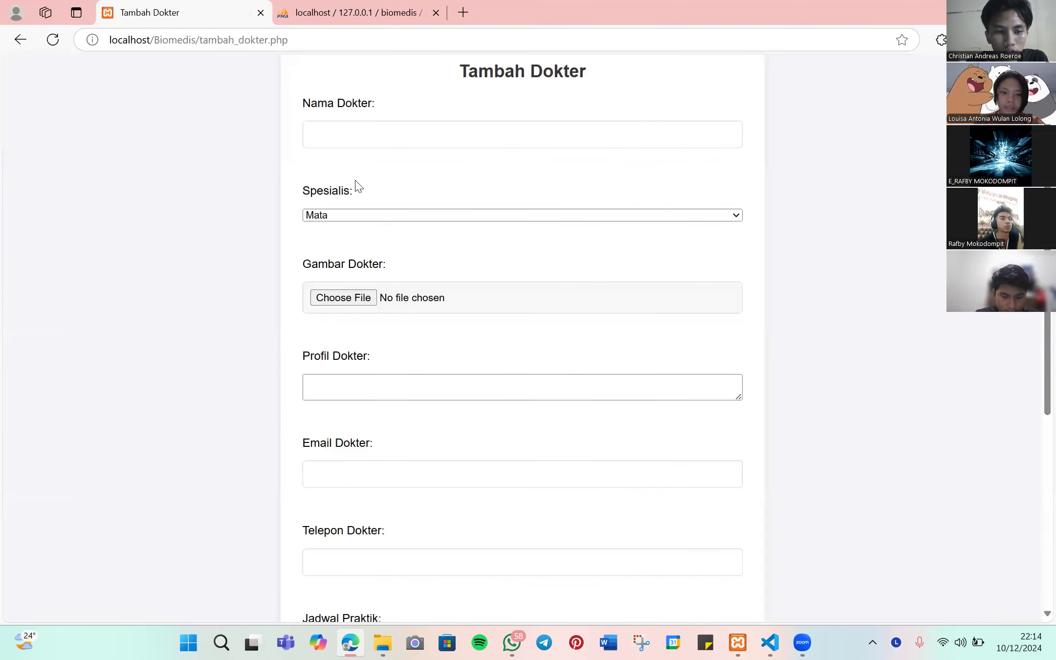
- Enter the new doctor's name, choose specialty Kulit, and use the admin page screenshot as image
{"action": "left_click", "coordinate": [361, 133]}
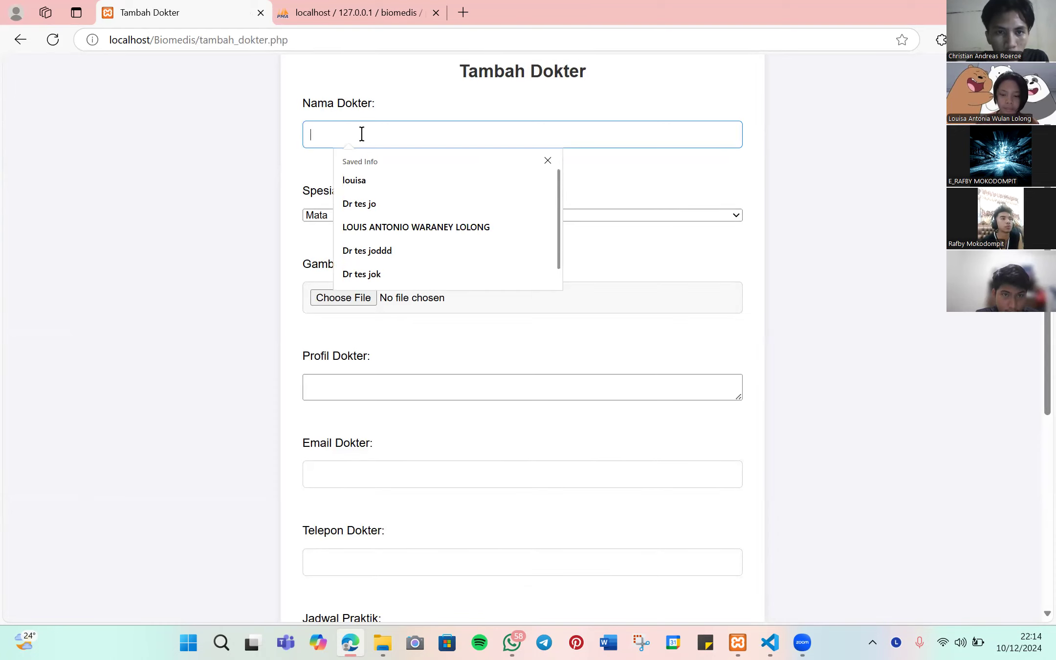
{"action": "type", "text": "Louisa"}
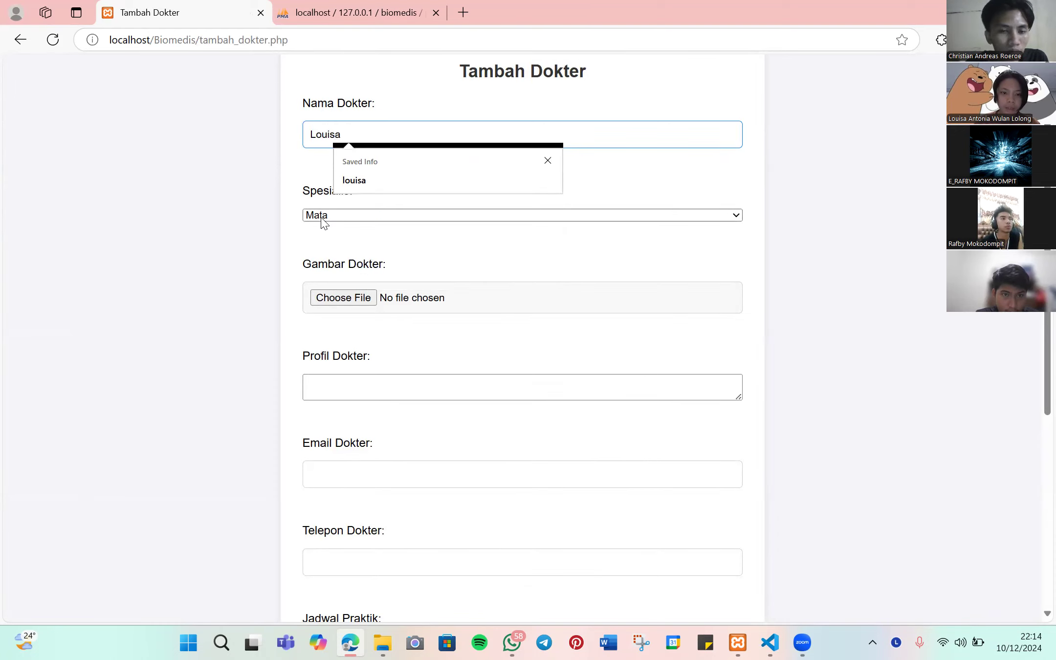
{"action": "left_click", "coordinate": [322, 218]}
{"action": "left_click", "coordinate": [331, 338]}
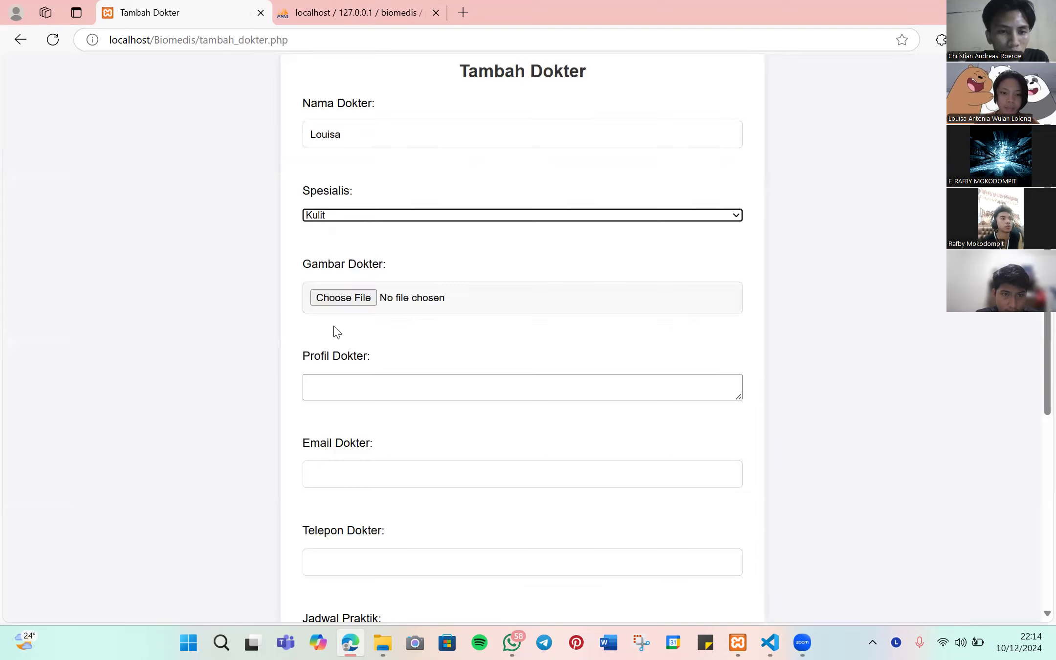
{"action": "left_click", "coordinate": [368, 298]}
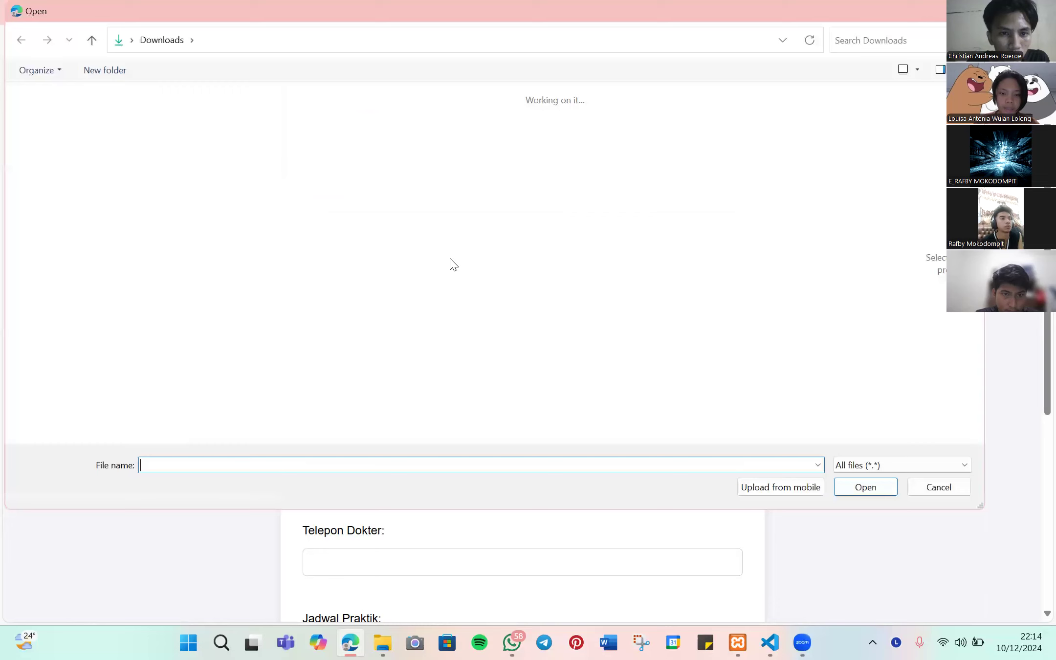
{"action": "scroll", "coordinate": [587, 268], "scroll_direction": "down", "scroll_amount": 10}
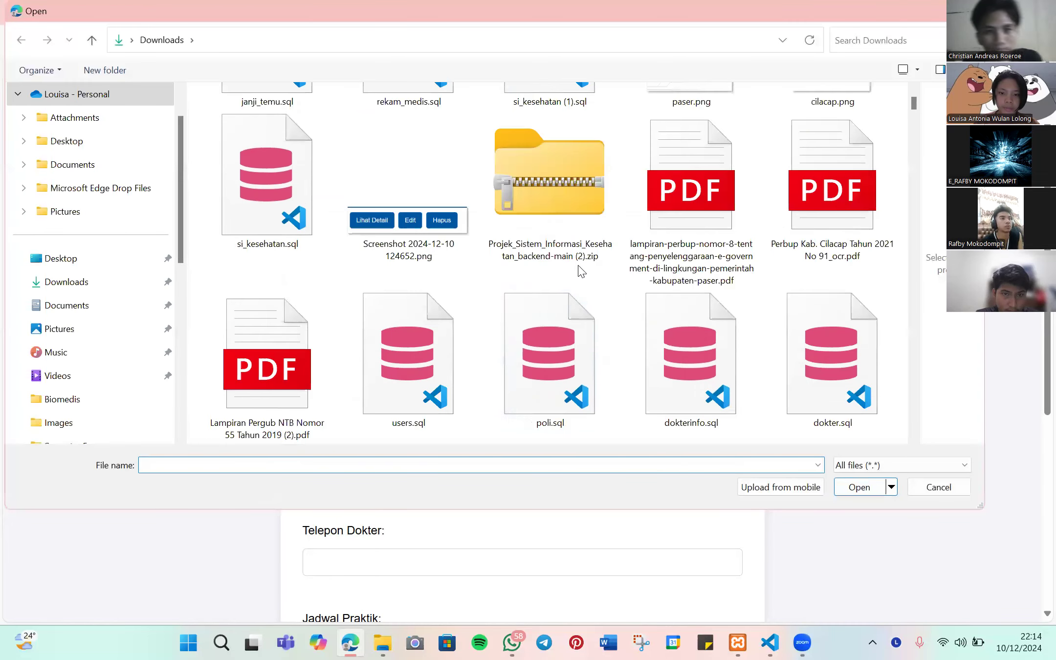
{"action": "scroll", "coordinate": [372, 224], "scroll_direction": "down", "scroll_amount": 3}
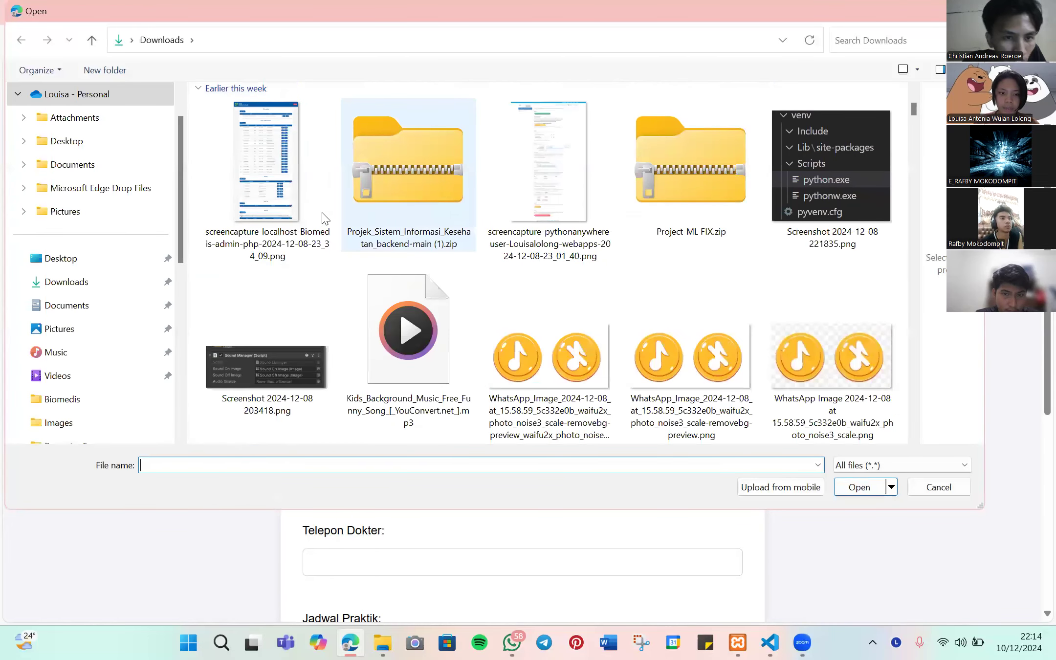
{"action": "double_click", "coordinate": [288, 187]}
- Fill in the doctor's profile, e-mail from saved details, and phone number
{"action": "left_click", "coordinate": [394, 385]}
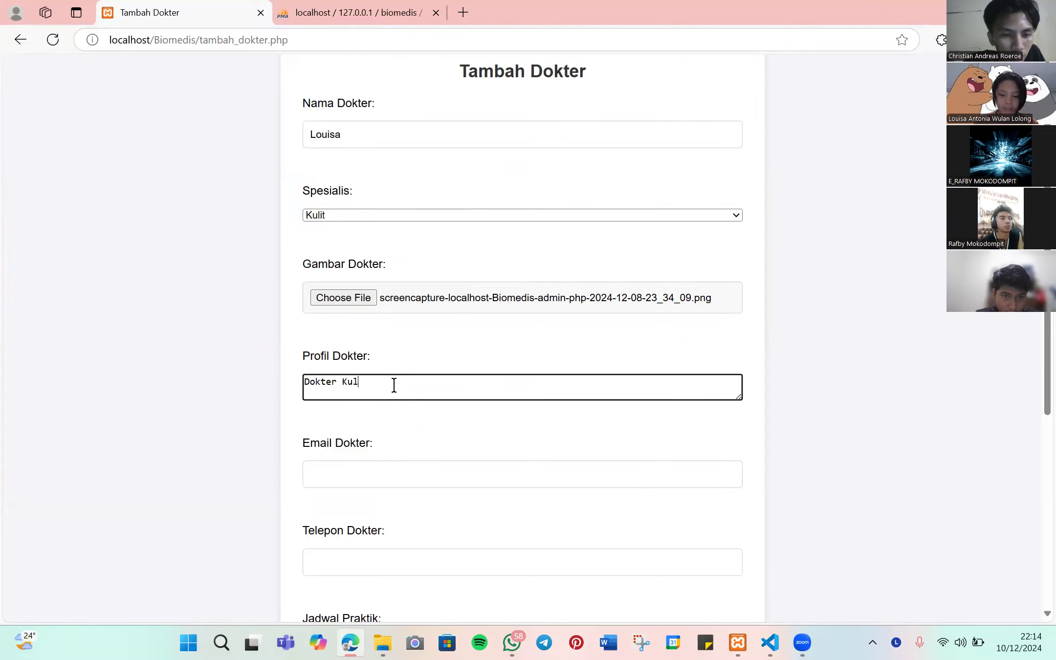
{"action": "scroll", "coordinate": [394, 385], "scroll_direction": "down", "scroll_amount": 1}
{"action": "left_click", "coordinate": [370, 395]}
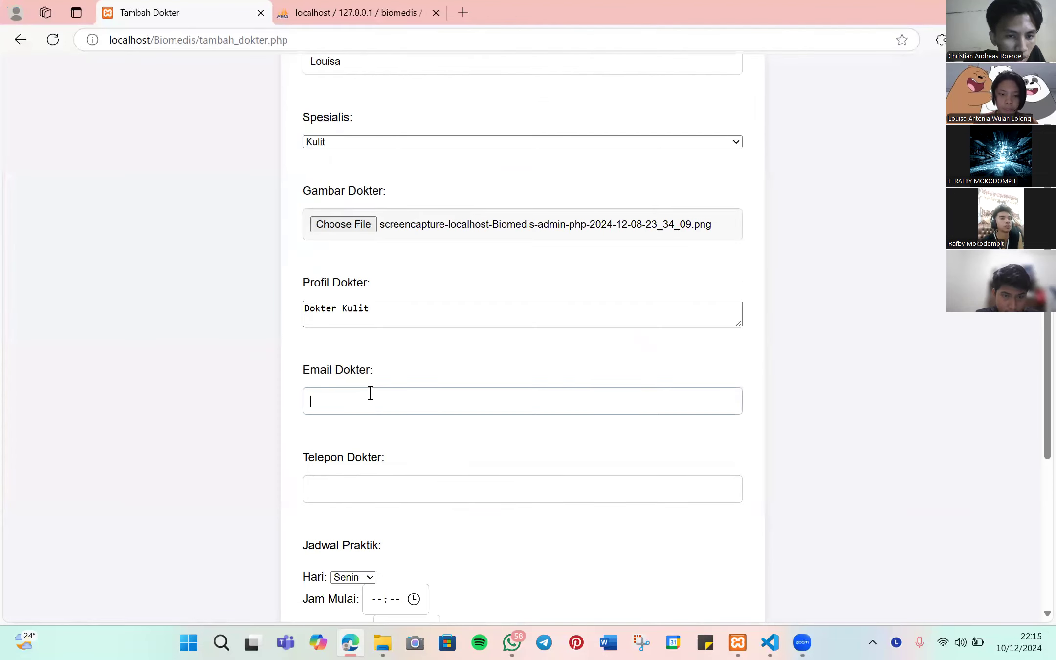
{"action": "left_click", "coordinate": [410, 455]}
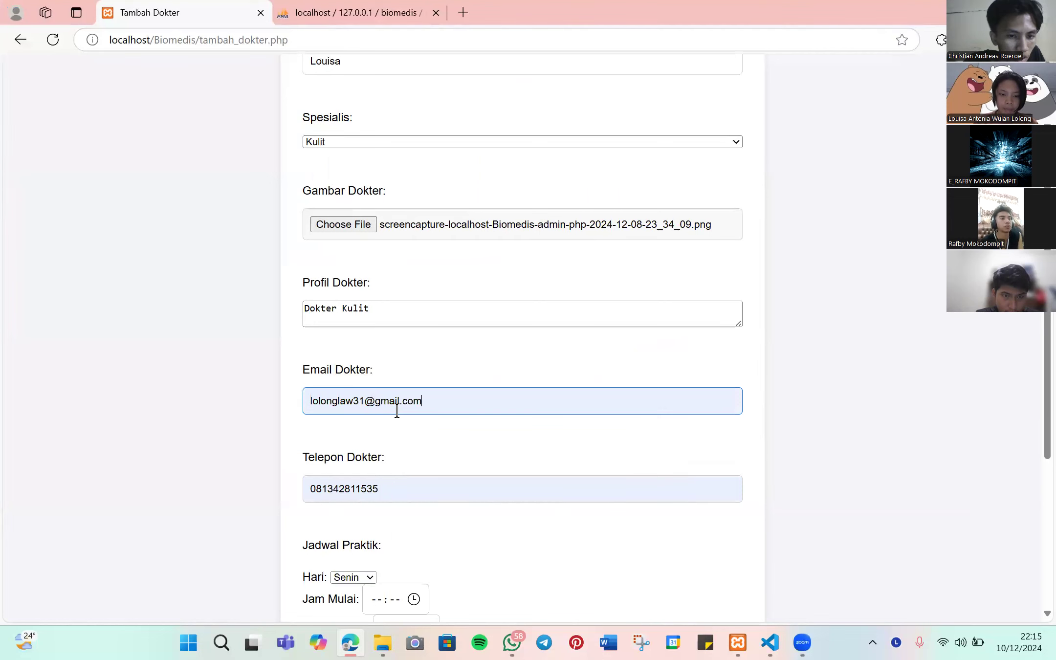
{"action": "scroll", "coordinate": [363, 314], "scroll_direction": "down", "scroll_amount": 3}
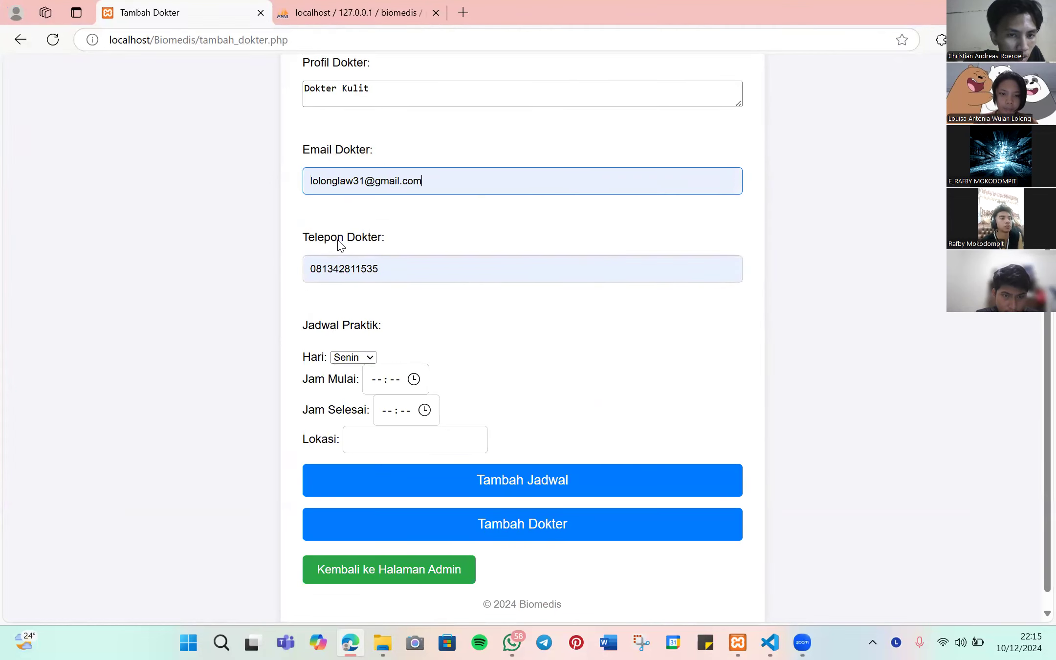
{"action": "scroll", "coordinate": [342, 256], "scroll_direction": "down", "scroll_amount": 1}
{"action": "key", "text": "Tab"}
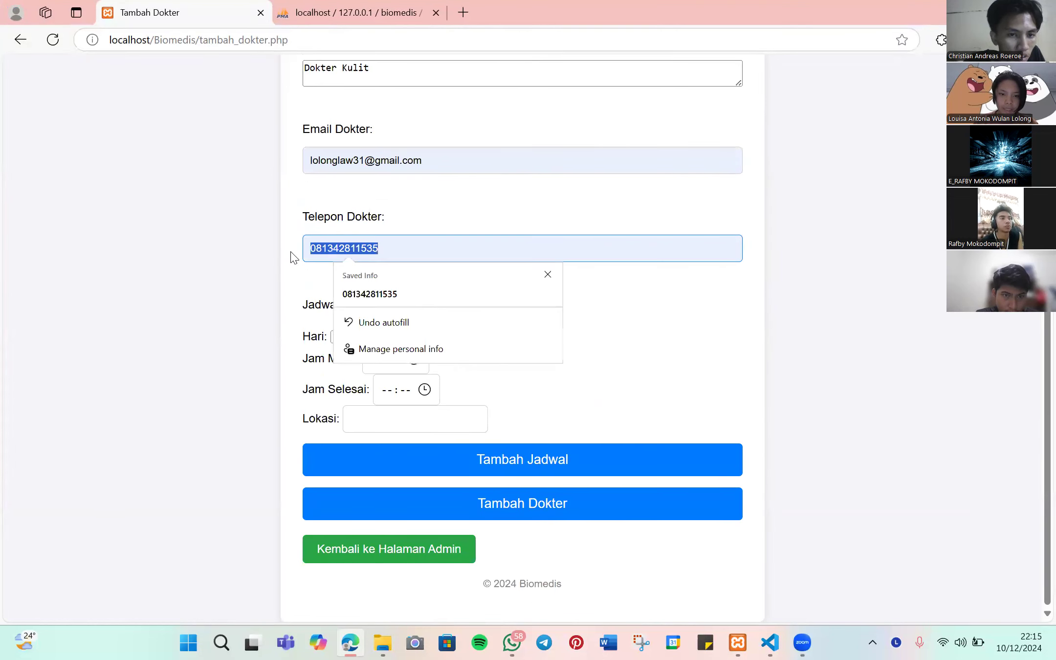
{"action": "type", "text": "12345678"}
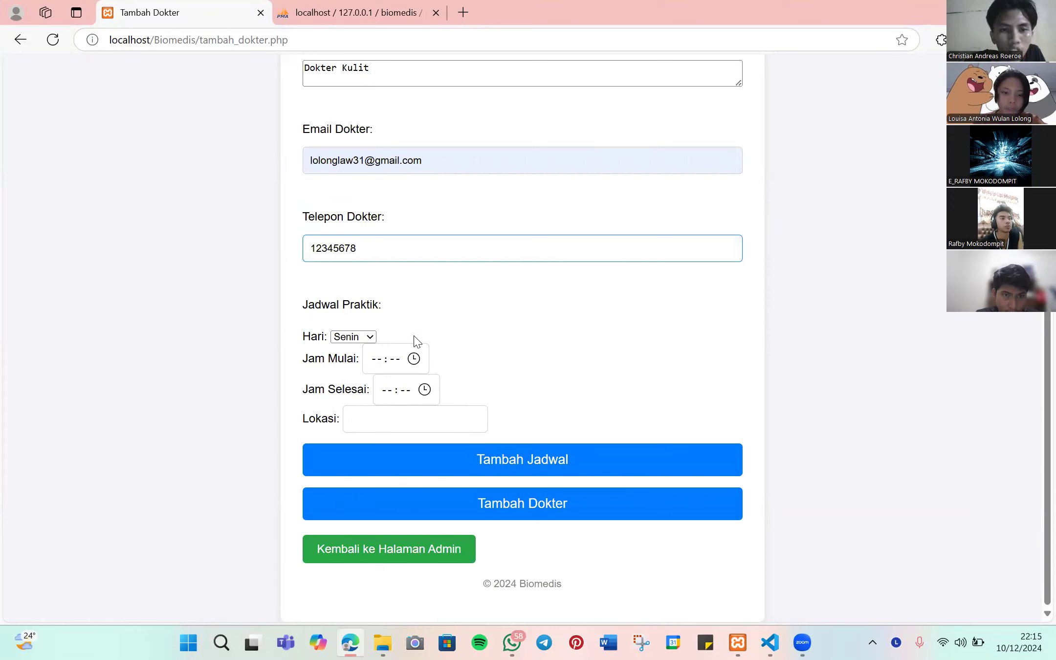
- Set the first schedule to Kamis 10:00–15:00 at lantai 5 and add a second slot
{"action": "left_click", "coordinate": [367, 337]}
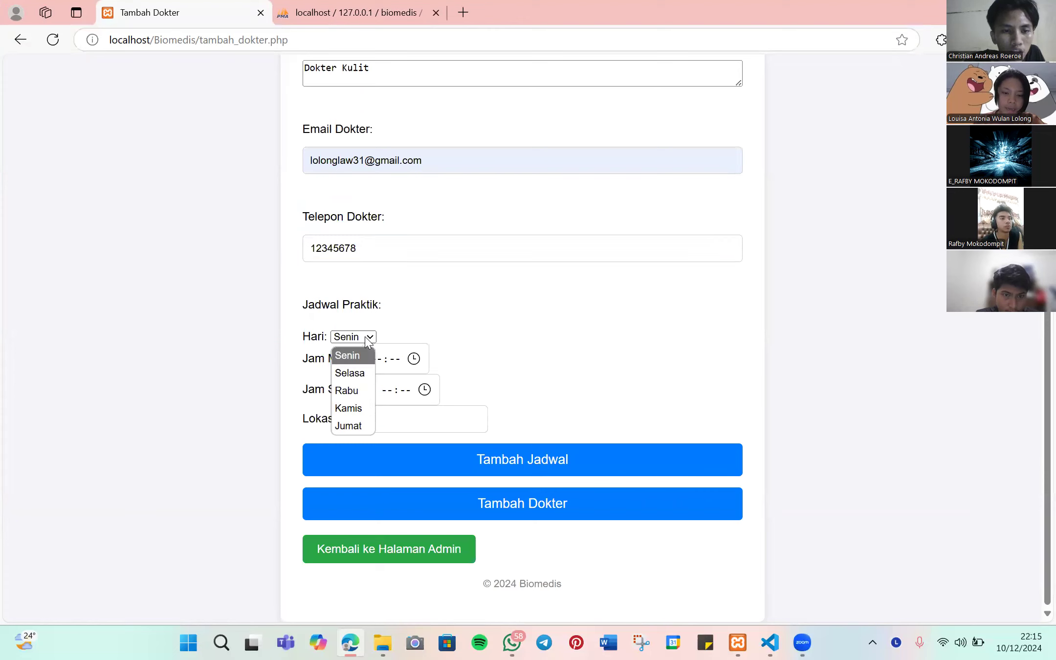
{"action": "left_click", "coordinate": [361, 409]}
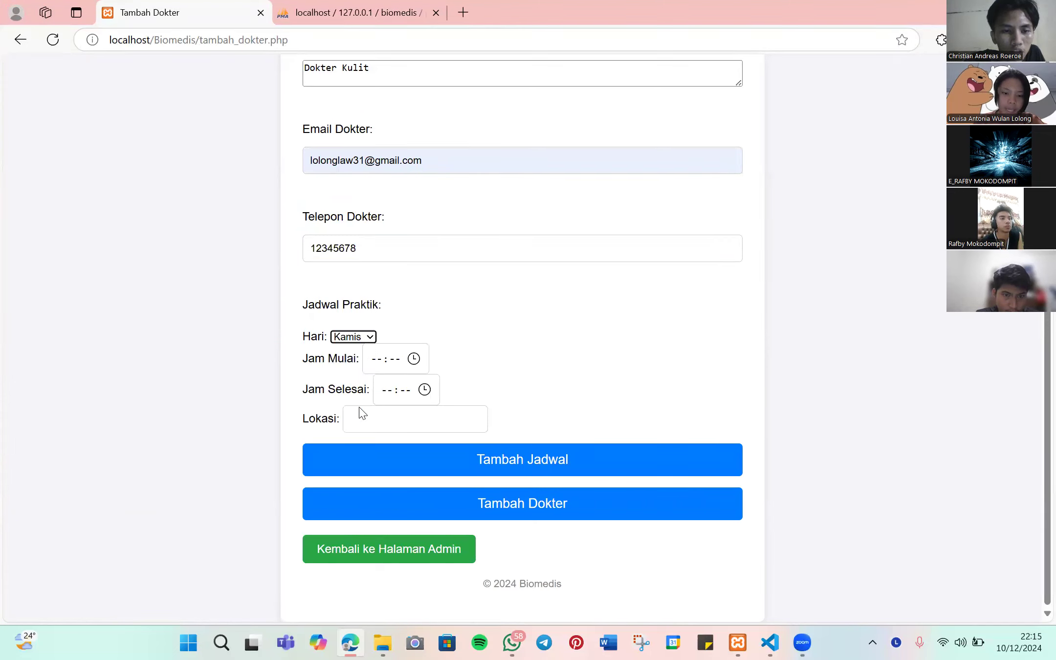
{"action": "left_click", "coordinate": [377, 361]}
{"action": "type", "text": "10:00"}
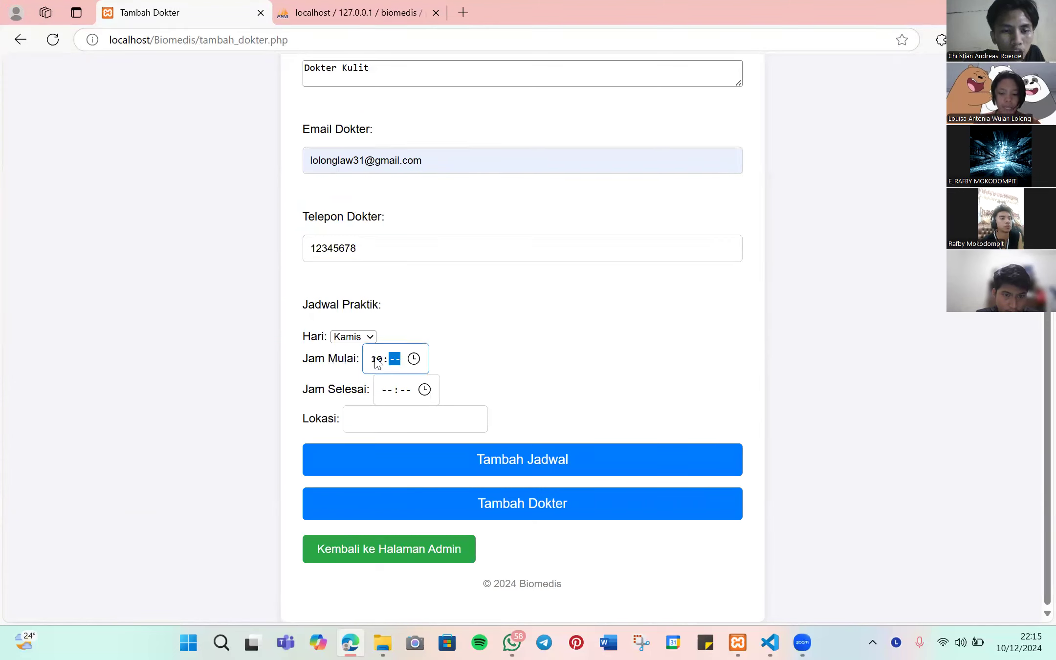
{"action": "left_click", "coordinate": [387, 390]}
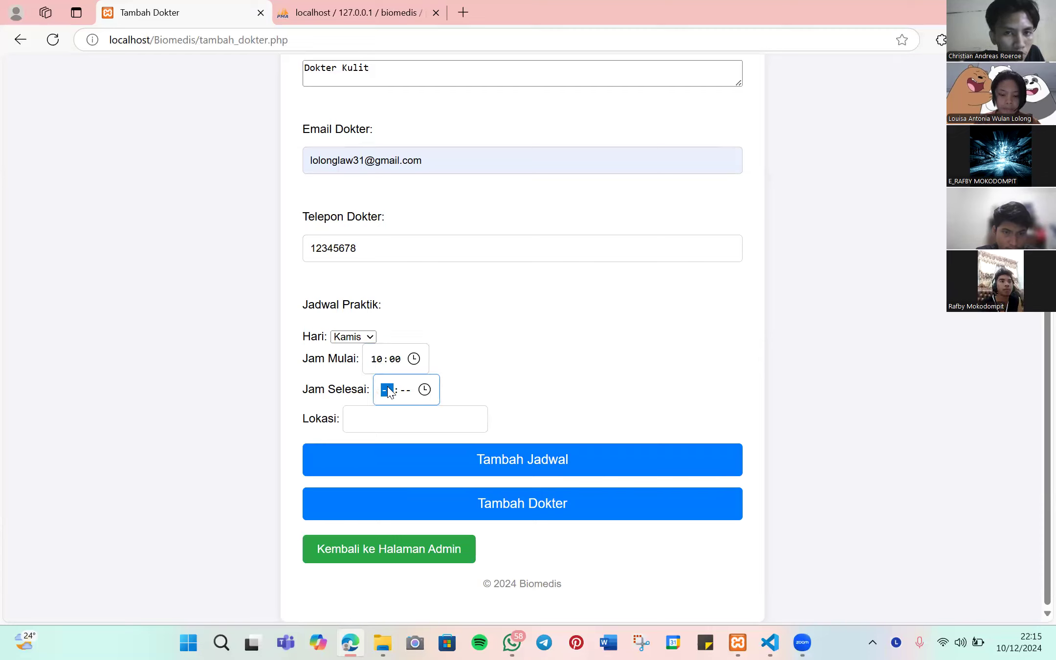
{"action": "type", "text": "12"}
{"action": "left_click", "coordinate": [410, 416]}
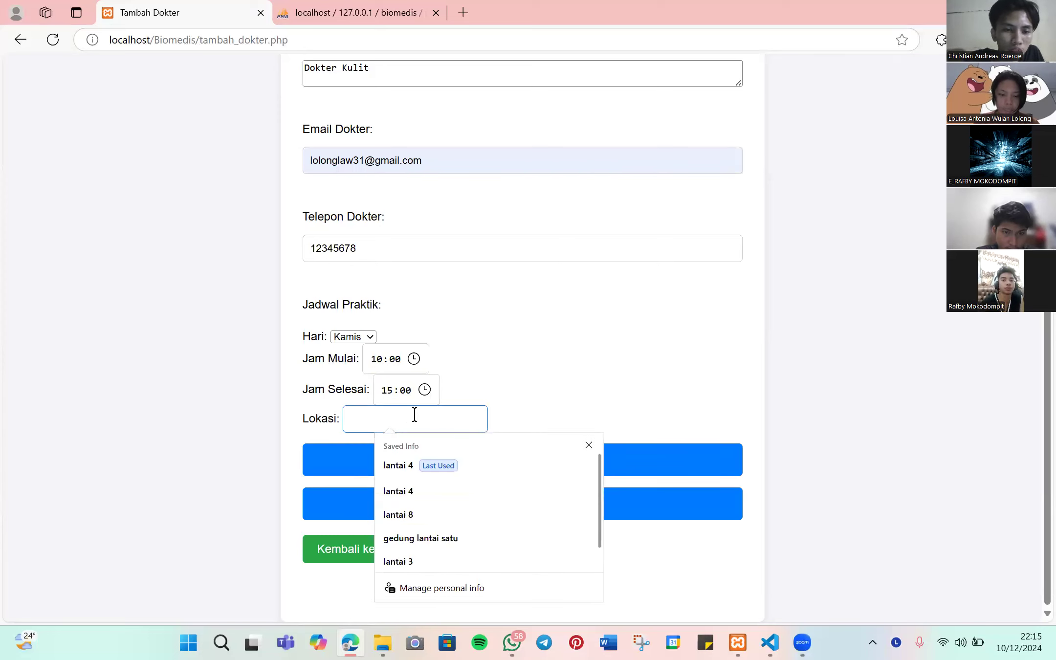
{"action": "left_click", "coordinate": [414, 491]}
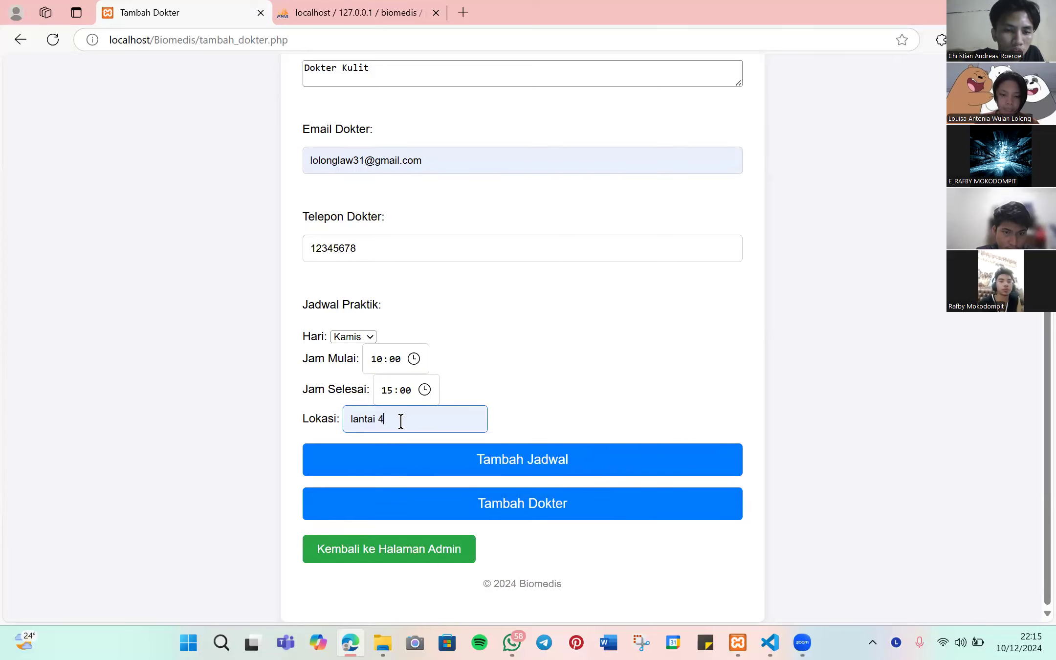
{"action": "key", "text": "BackSpace"}
{"action": "type", "text": "5"}
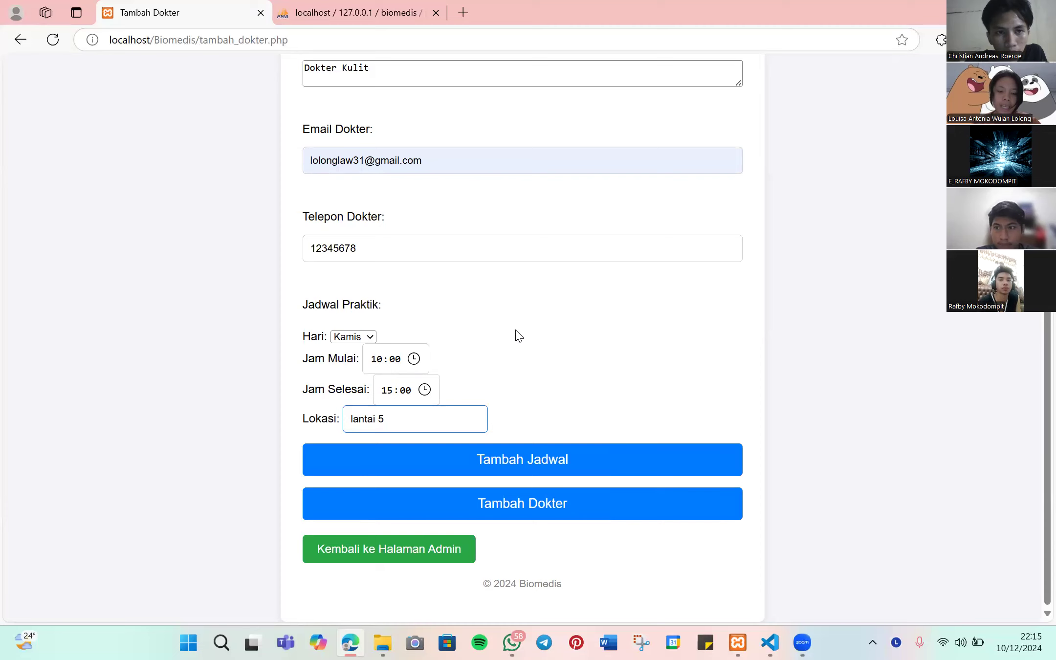
{"action": "left_click", "coordinate": [524, 460]}
- Make the second Senin slot run 08 to 16 with Lokasi changed to lantai 6
{"action": "scroll", "coordinate": [439, 368], "scroll_direction": "down", "scroll_amount": 2}
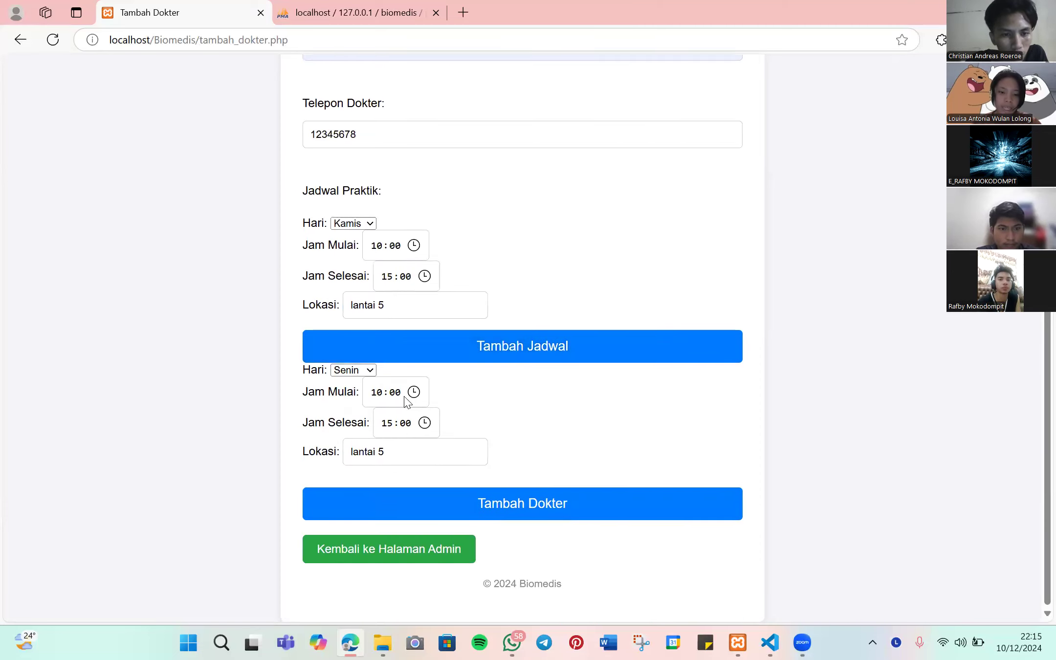
{"action": "left_click", "coordinate": [376, 395]}
{"action": "type", "text": "08"}
{"action": "left_click", "coordinate": [390, 423]}
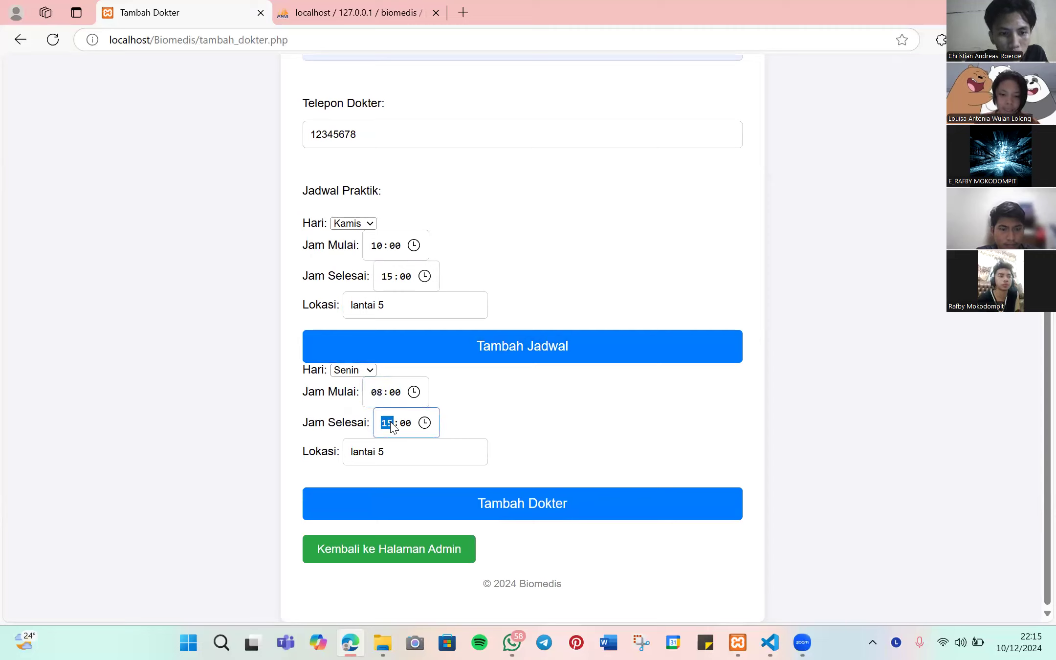
{"action": "type", "text": "16"}
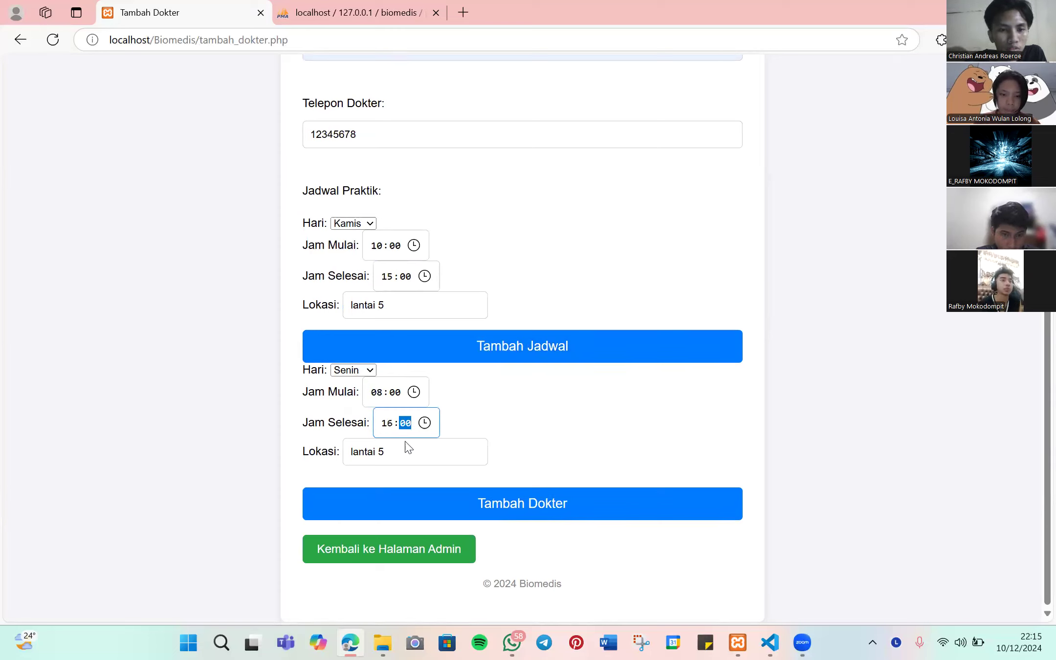
{"action": "left_click", "coordinate": [398, 452]}
{"action": "key", "text": "BackSpace"}
{"action": "key", "text": "BackSpace"}
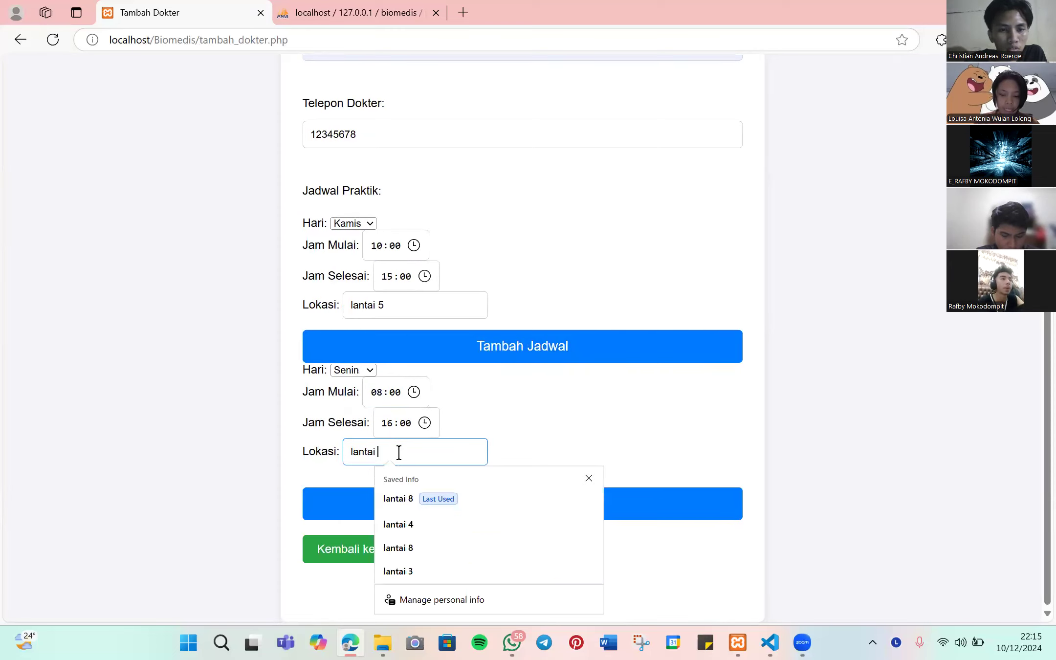
{"action": "type", "text": "6"}
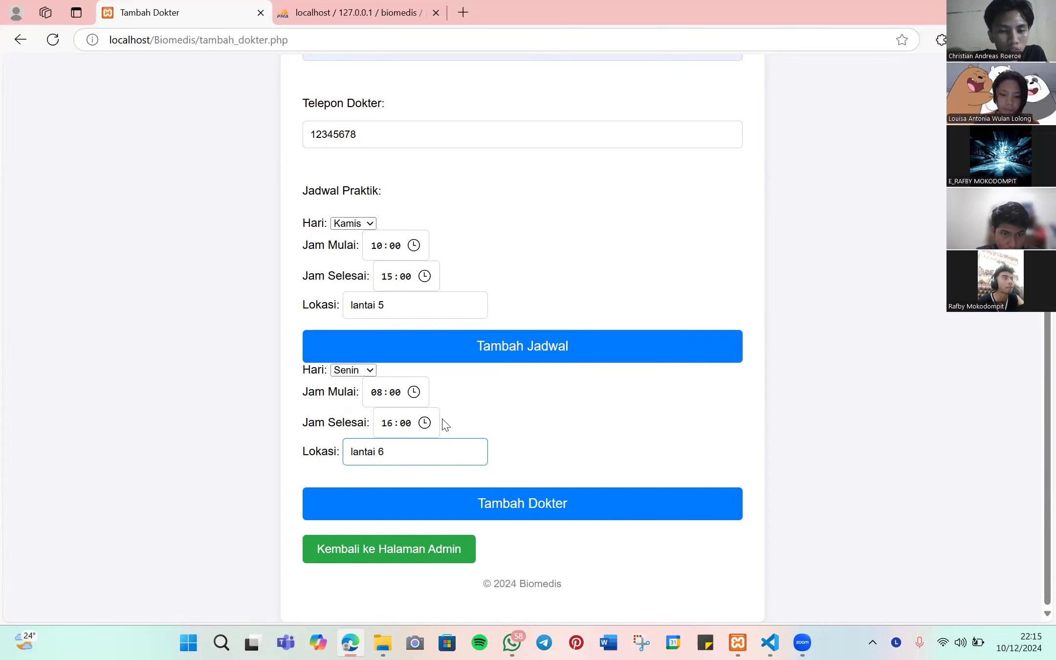
{"action": "scroll", "coordinate": [489, 425], "scroll_direction": "up", "scroll_amount": 8}
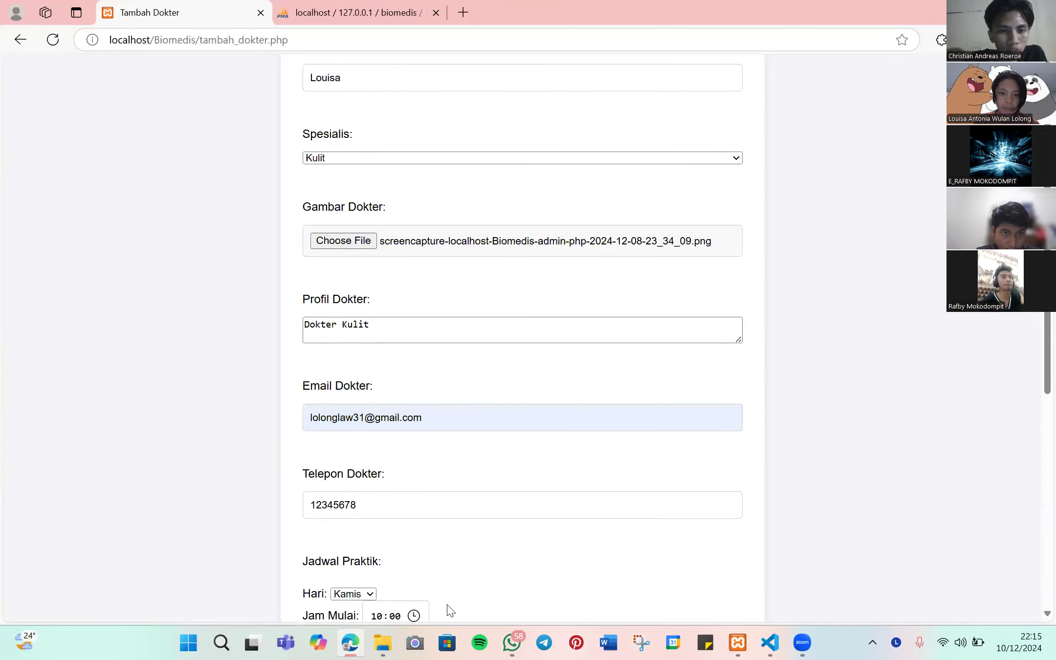
{"action": "scroll", "coordinate": [468, 242], "scroll_direction": "down", "scroll_amount": 8}
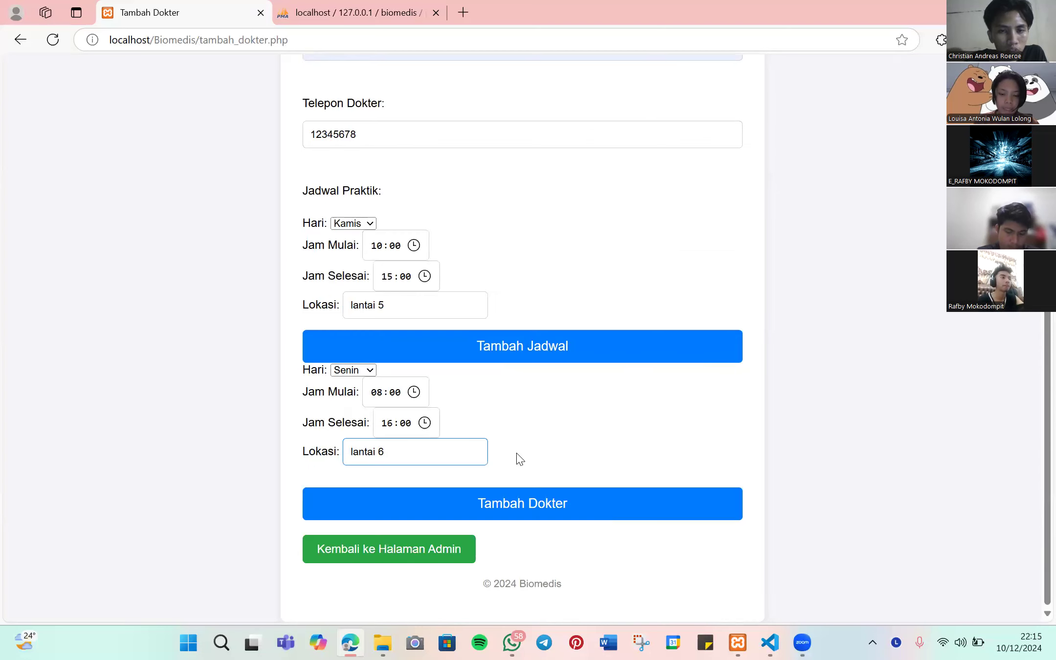
- Save the new Kulit doctor and find her entry in the Dokter table
{"action": "left_click", "coordinate": [522, 503]}
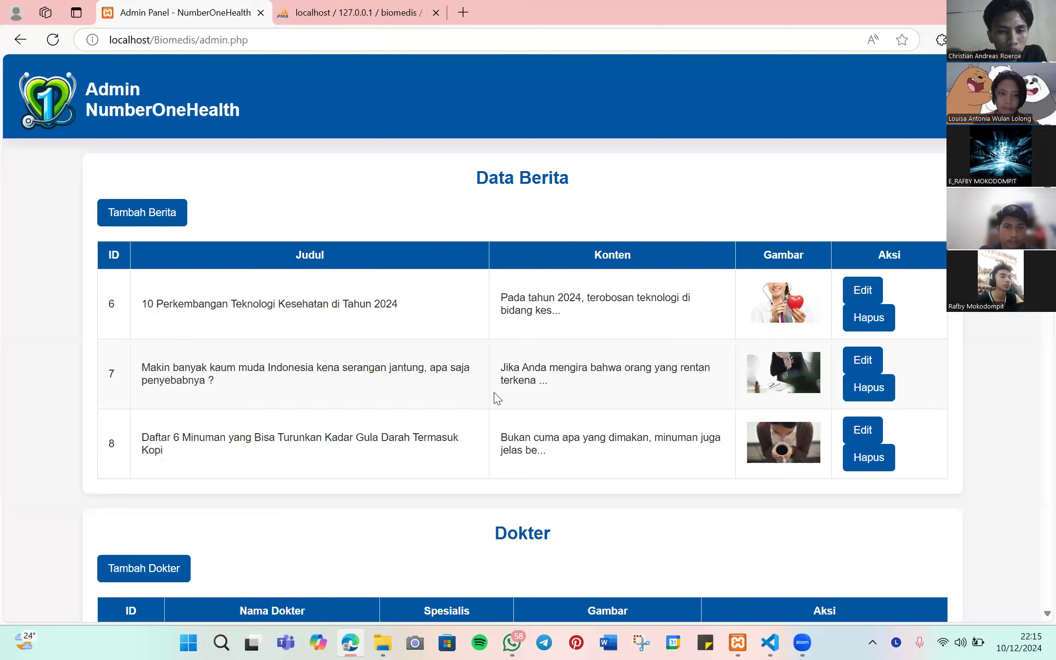
{"action": "scroll", "coordinate": [254, 454], "scroll_direction": "down", "scroll_amount": 10}
{"action": "scroll", "coordinate": [231, 454], "scroll_direction": "up", "scroll_amount": 2}
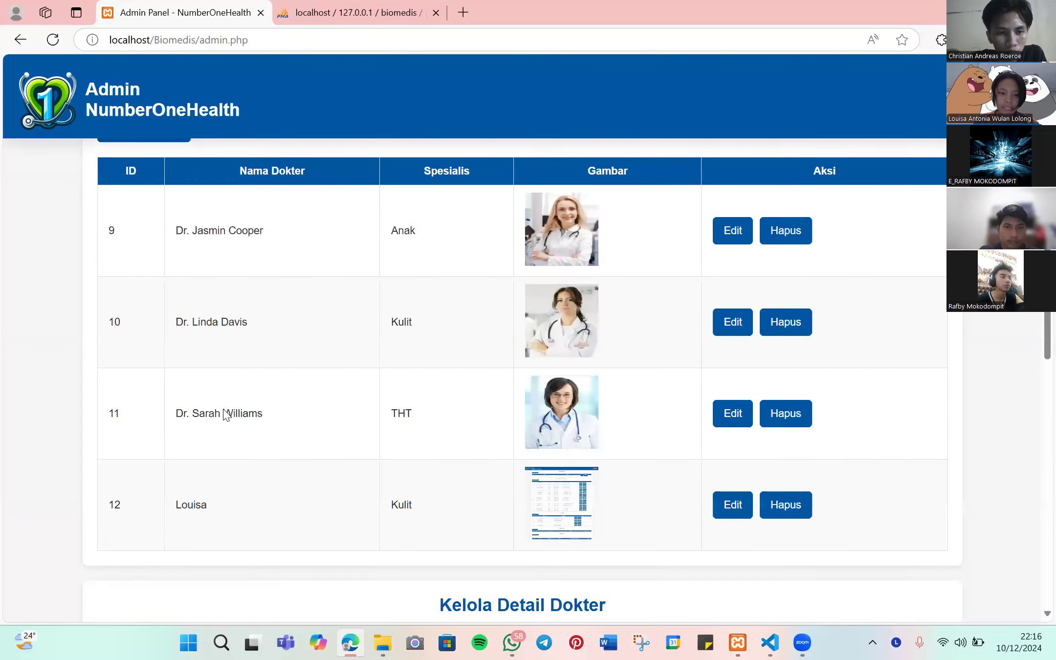
{"action": "left_click_drag", "start_coordinate": [181, 502], "coordinate": [254, 511]}
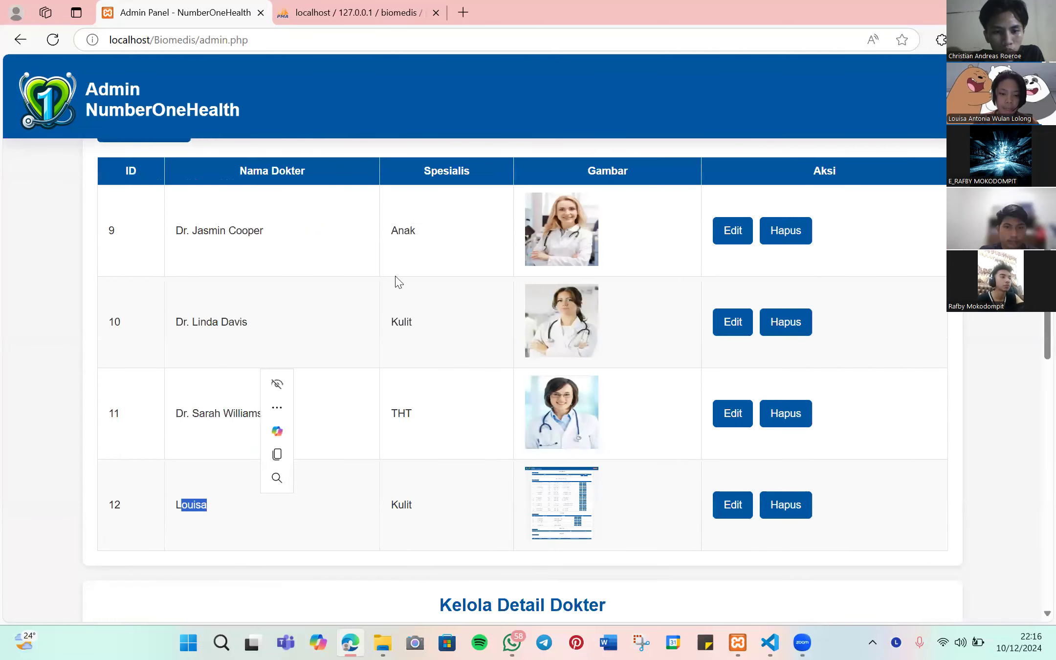
{"action": "left_click_drag", "start_coordinate": [389, 507], "coordinate": [416, 506]}
{"action": "scroll", "coordinate": [798, 171], "scroll_direction": "up", "scroll_amount": 5}
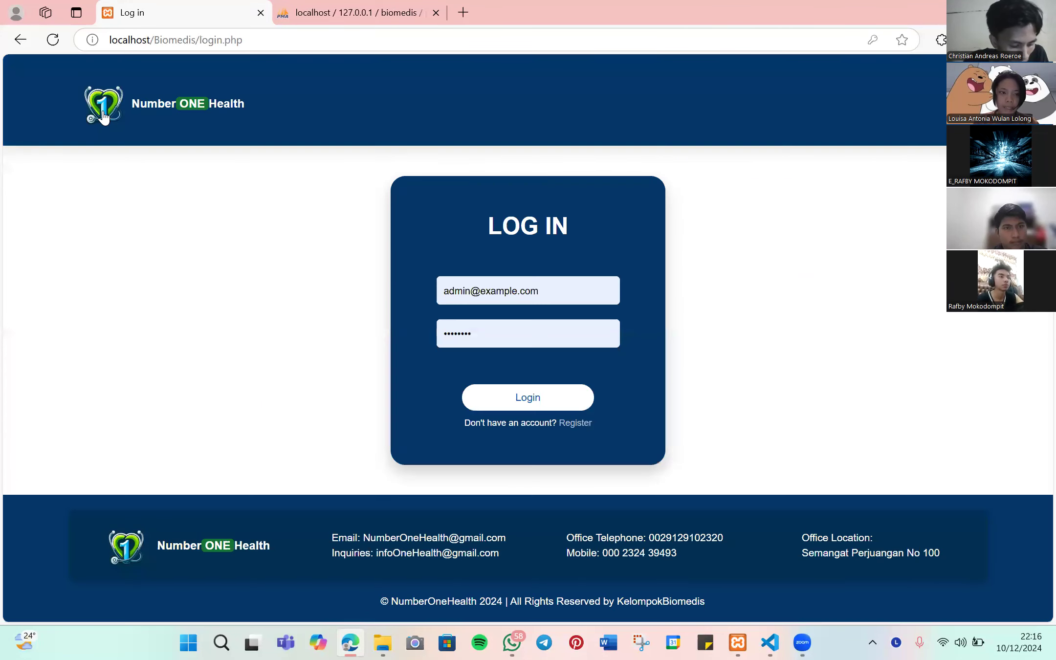
- On the public site, open her profile and review the Kamis and Senin practice schedules
{"action": "key", "text": "alt+Left"}
{"action": "left_click", "coordinate": [138, 113]}
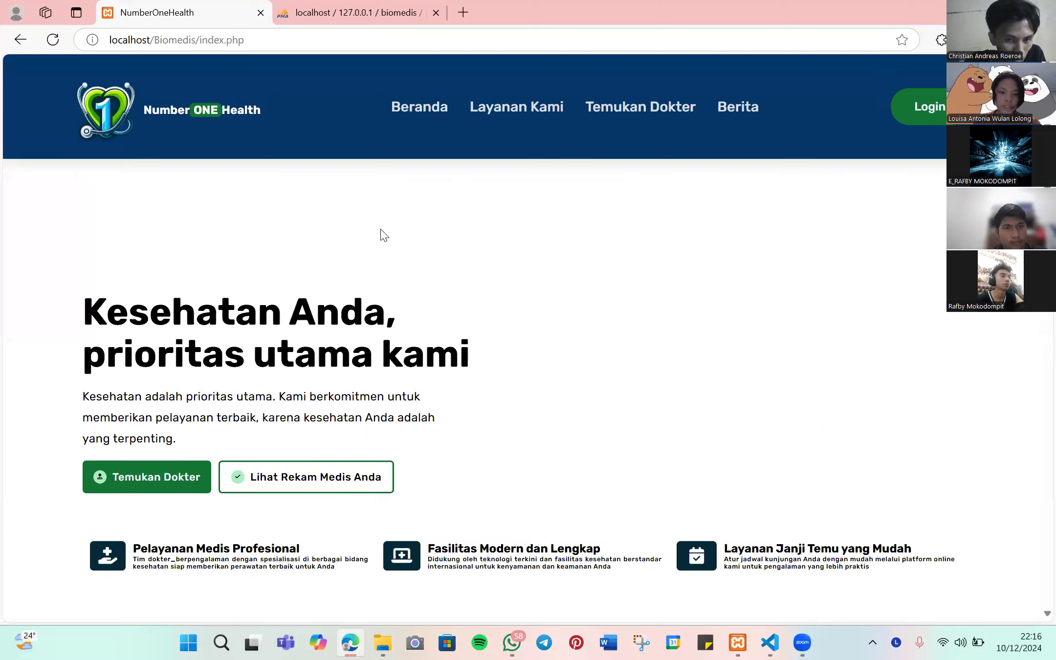
{"action": "scroll", "coordinate": [384, 235], "scroll_direction": "down", "scroll_amount": 15}
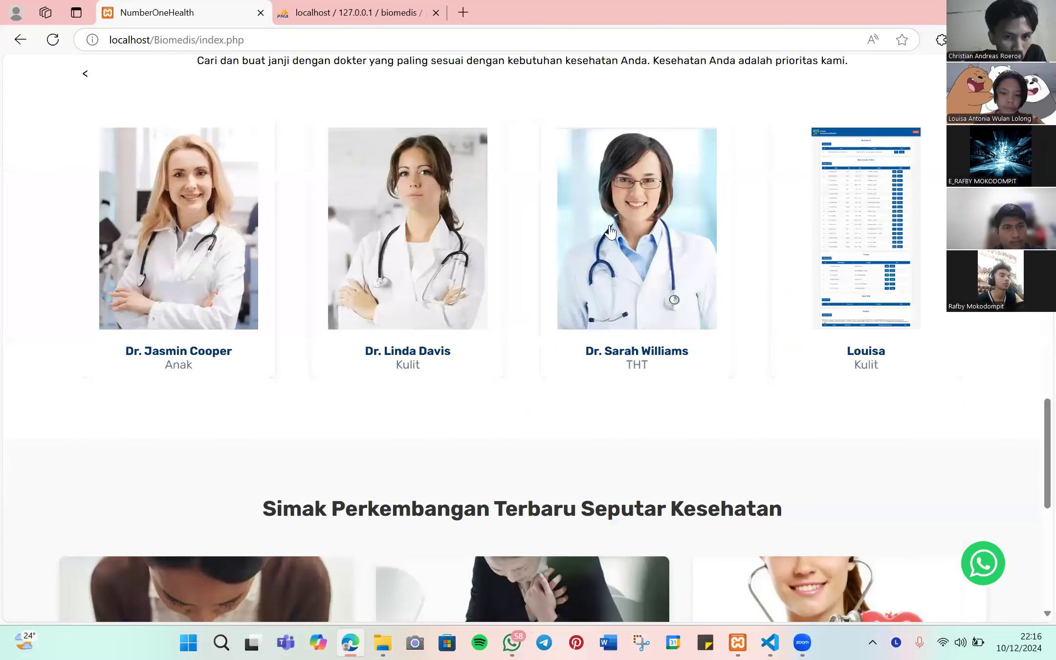
{"action": "scroll", "coordinate": [849, 267], "scroll_direction": "up", "scroll_amount": 2}
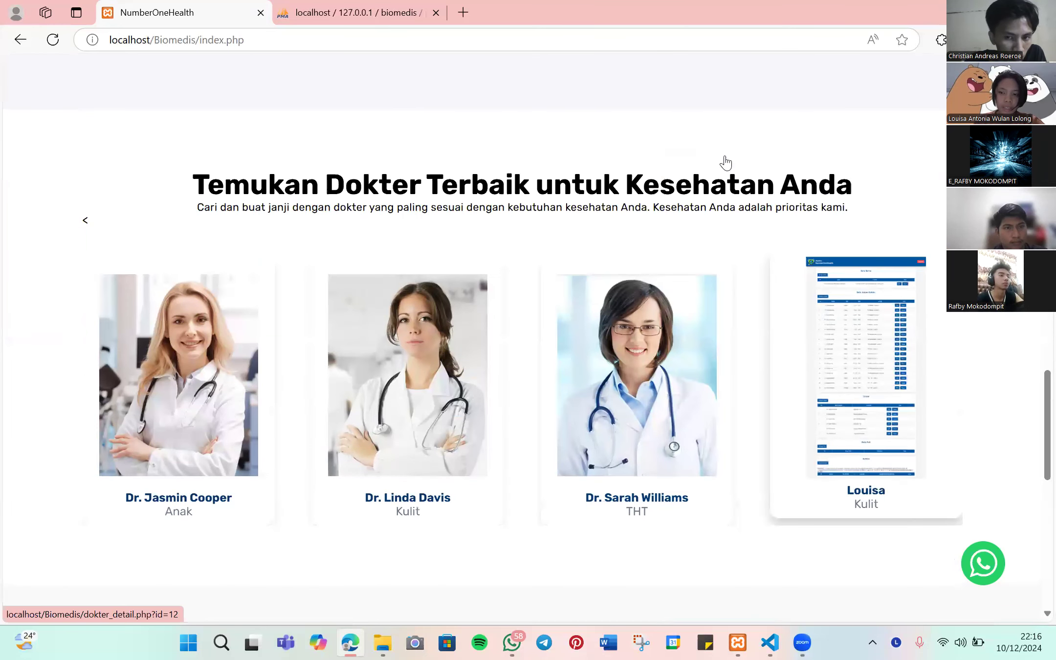
{"action": "left_click", "coordinate": [835, 337]}
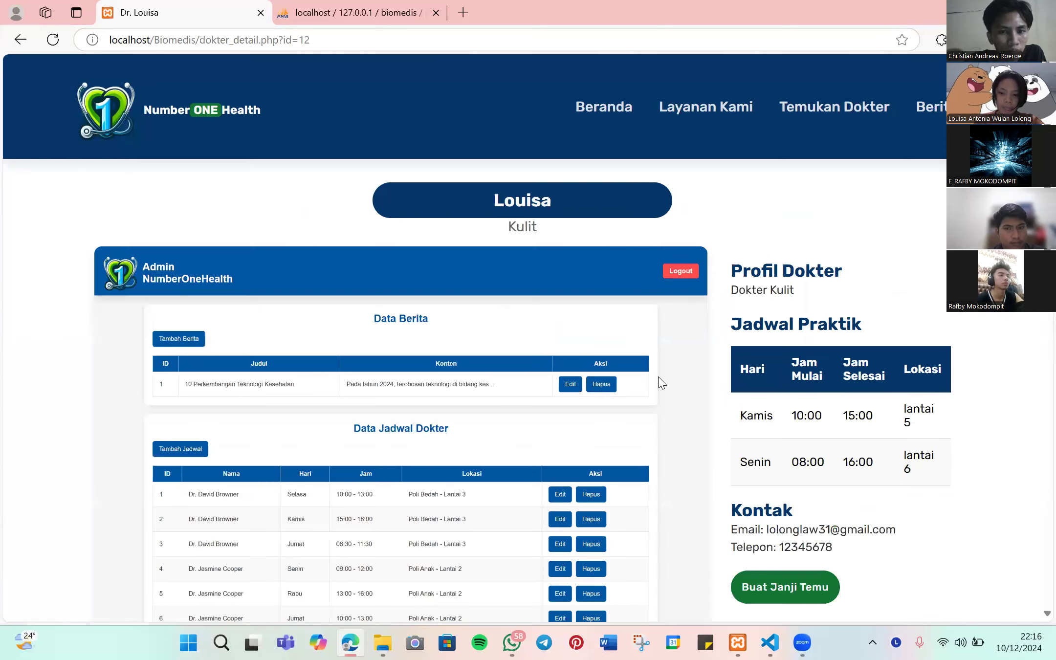
{"action": "scroll", "coordinate": [685, 342], "scroll_direction": "down", "scroll_amount": 3}
{"action": "scroll", "coordinate": [700, 224], "scroll_direction": "up", "scroll_amount": 3}
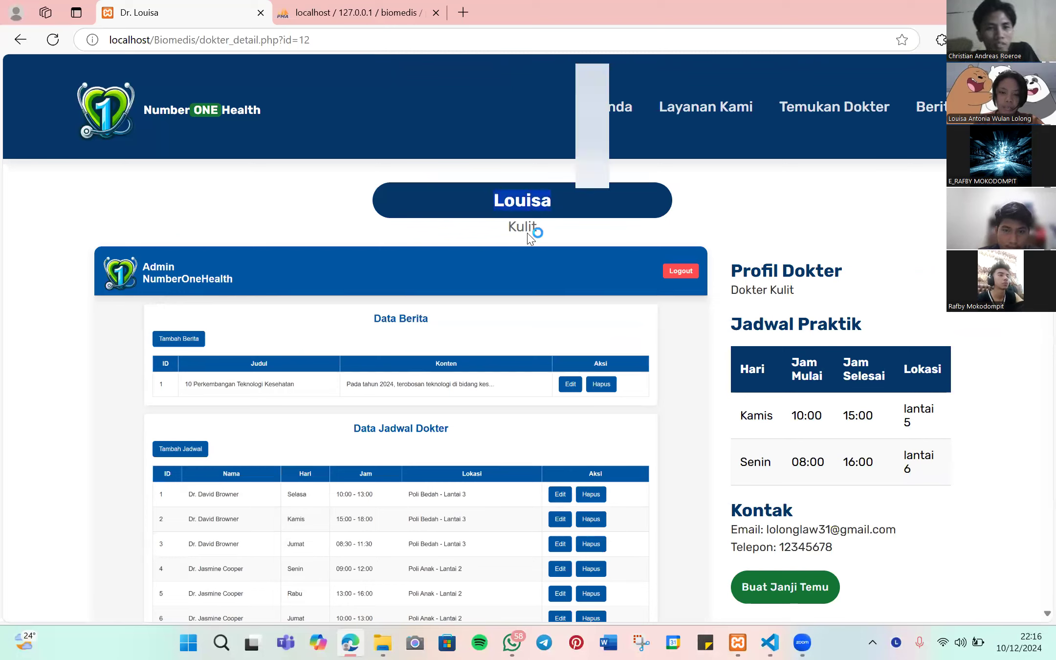
{"action": "double_click", "coordinate": [559, 229]}
{"action": "scroll", "coordinate": [788, 304], "scroll_direction": "down", "scroll_amount": 2}
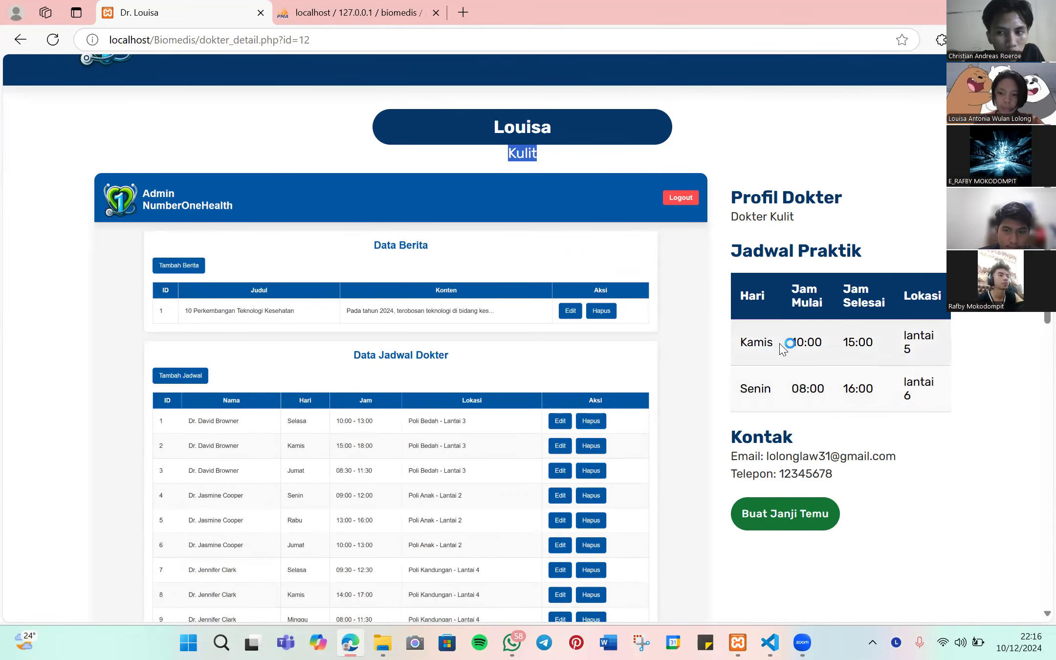
{"action": "scroll", "coordinate": [687, 327], "scroll_direction": "down", "scroll_amount": 8}
{"action": "scroll", "coordinate": [687, 327], "scroll_direction": "up", "scroll_amount": 10}
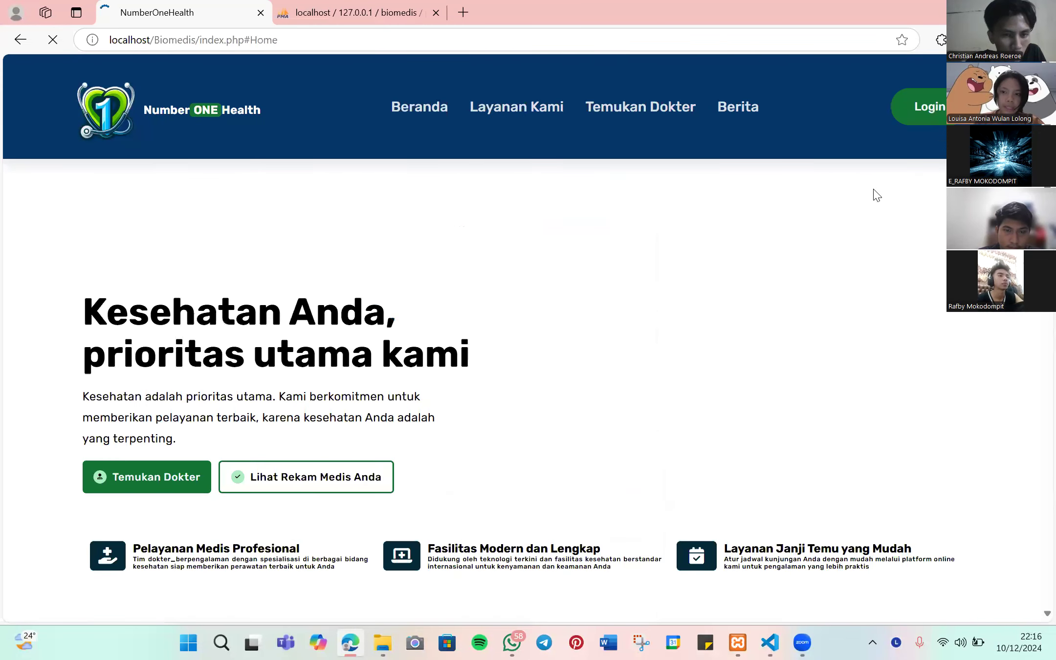
- Log in to the admin panel and browse down to the Dokter table
{"action": "left_click", "coordinate": [912, 112]}
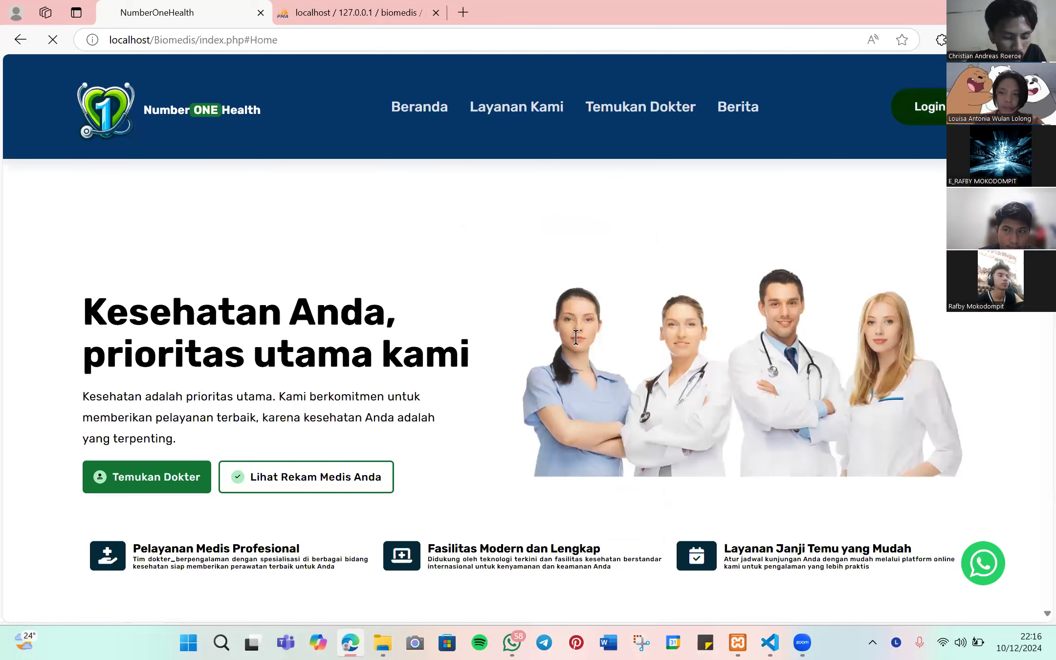
{"action": "left_click", "coordinate": [533, 398]}
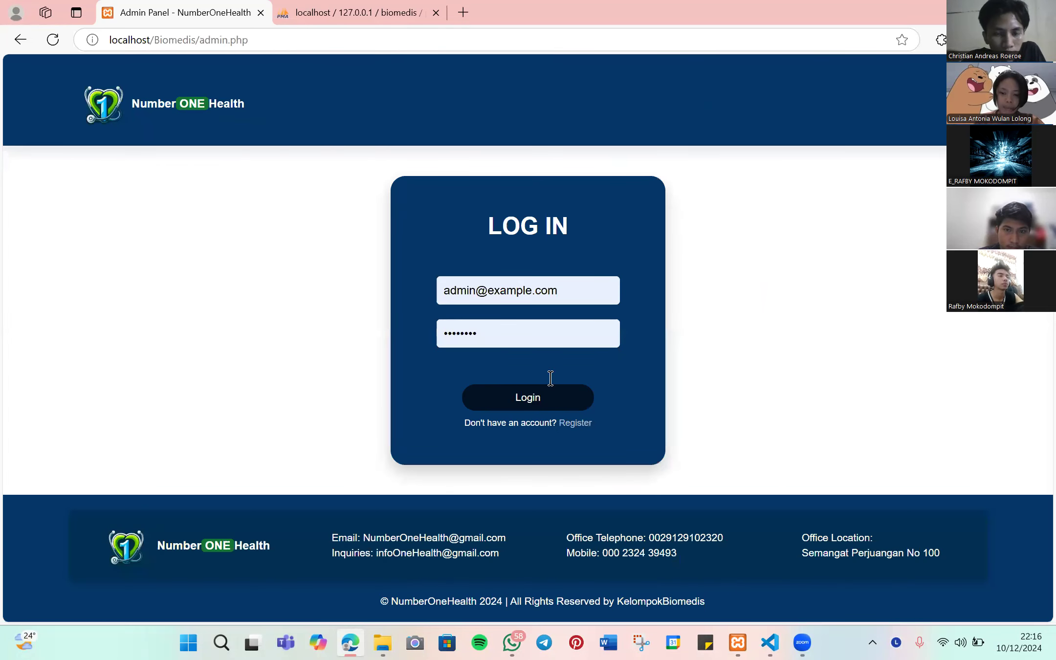
{"action": "scroll", "coordinate": [554, 375], "scroll_direction": "down", "scroll_amount": 8}
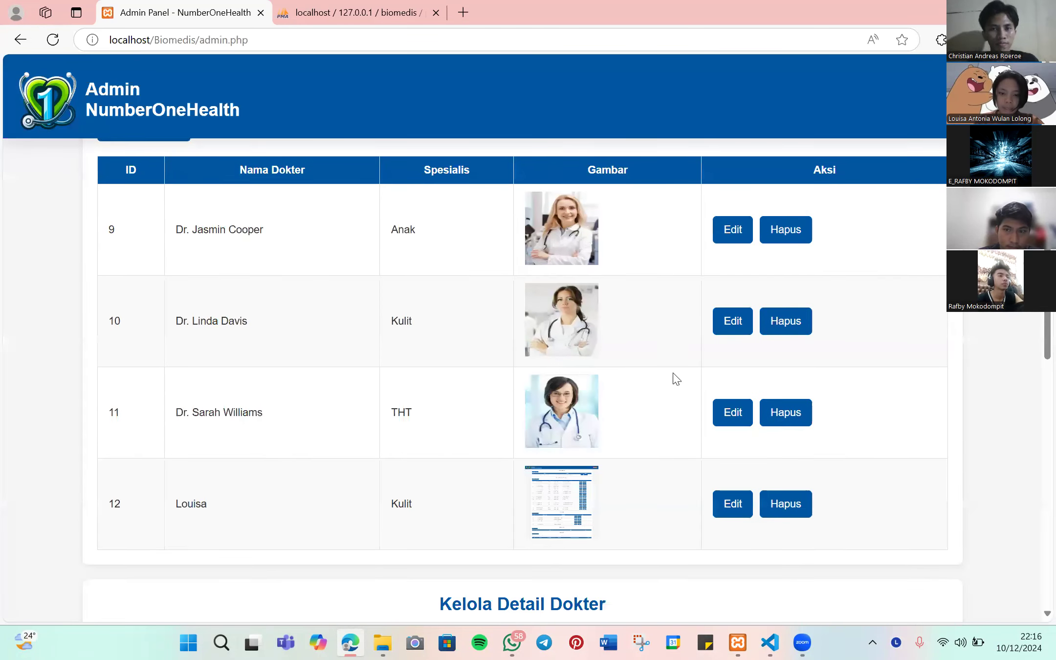
{"action": "scroll", "coordinate": [599, 412], "scroll_direction": "down", "scroll_amount": 3}
{"action": "scroll", "coordinate": [648, 423], "scroll_direction": "up", "scroll_amount": 2}
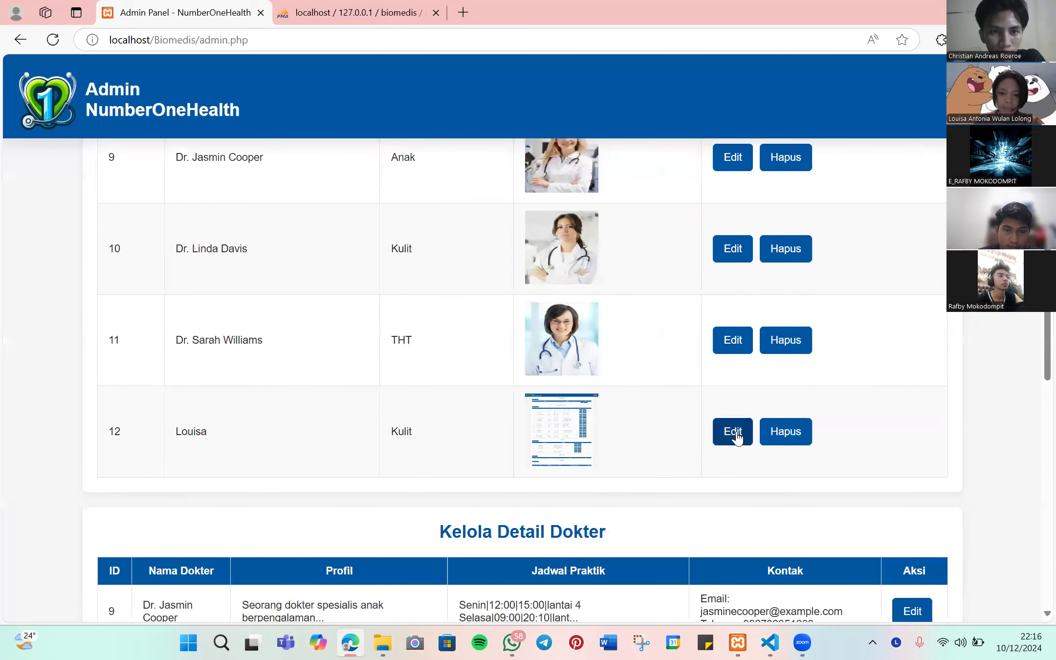
{"action": "scroll", "coordinate": [544, 382], "scroll_direction": "up", "scroll_amount": 3}
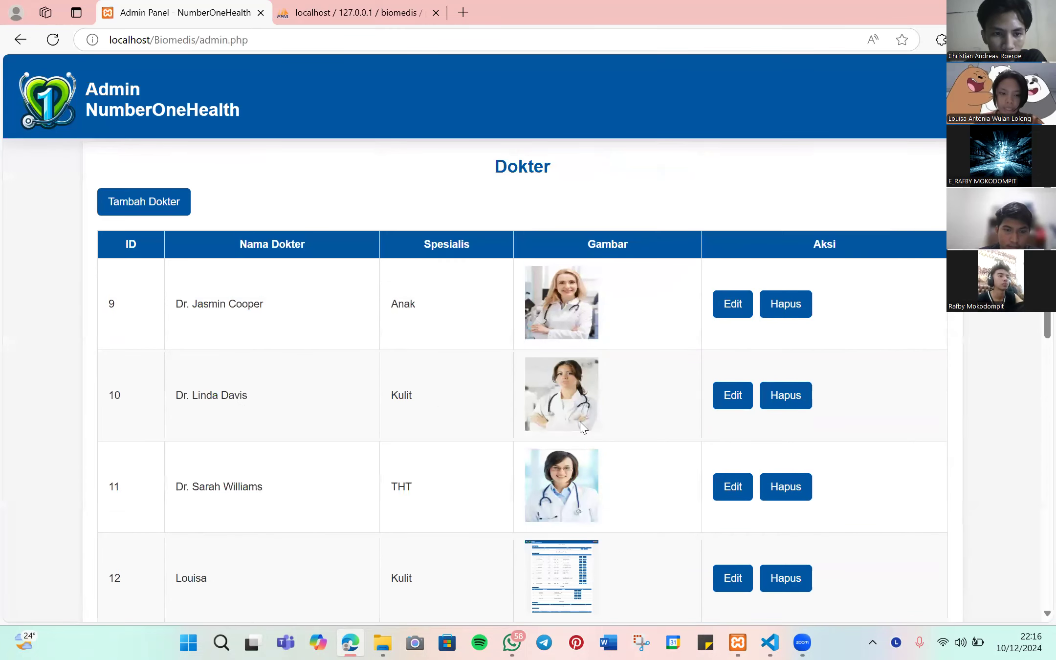
{"action": "scroll", "coordinate": [663, 420], "scroll_direction": "down", "scroll_amount": 2}
- Open doctor 10's edit form, view the first slot's day choices, and leave without saving
{"action": "left_click", "coordinate": [736, 321]}
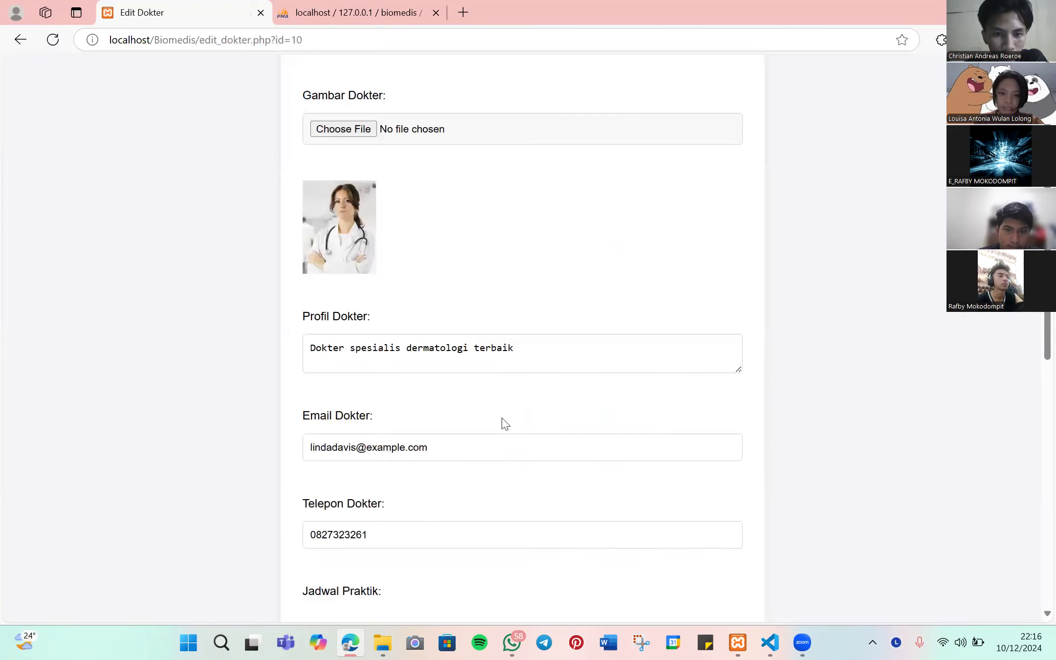
{"action": "scroll", "coordinate": [502, 423], "scroll_direction": "down", "scroll_amount": 4}
{"action": "scroll", "coordinate": [510, 405], "scroll_direction": "down", "scroll_amount": 3}
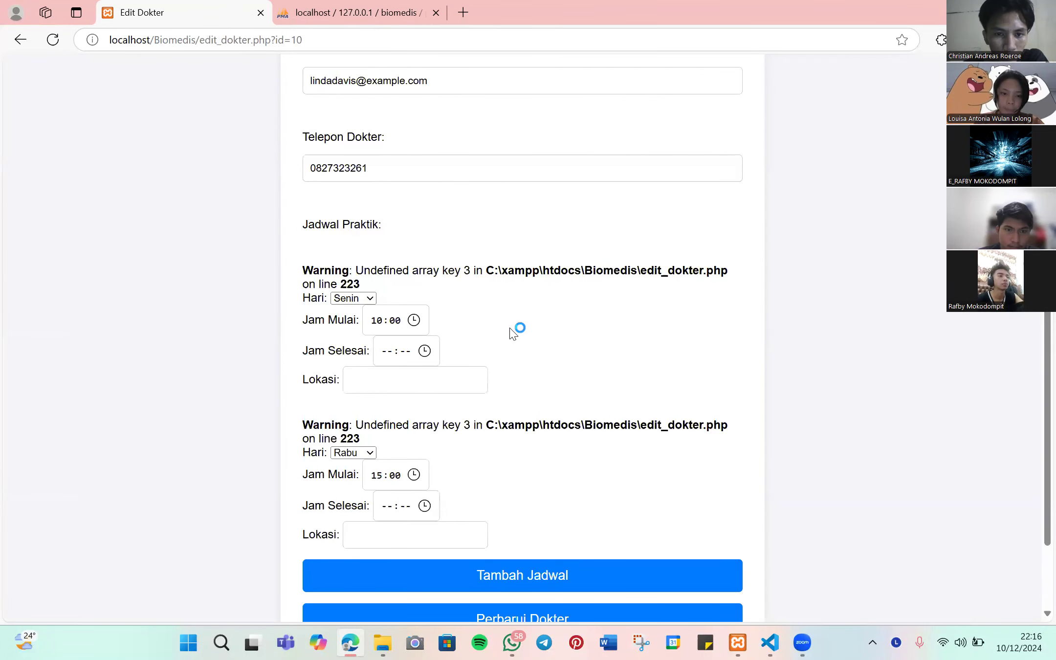
{"action": "scroll", "coordinate": [508, 337], "scroll_direction": "down", "scroll_amount": 2}
{"action": "scroll", "coordinate": [502, 344], "scroll_direction": "up", "scroll_amount": 3}
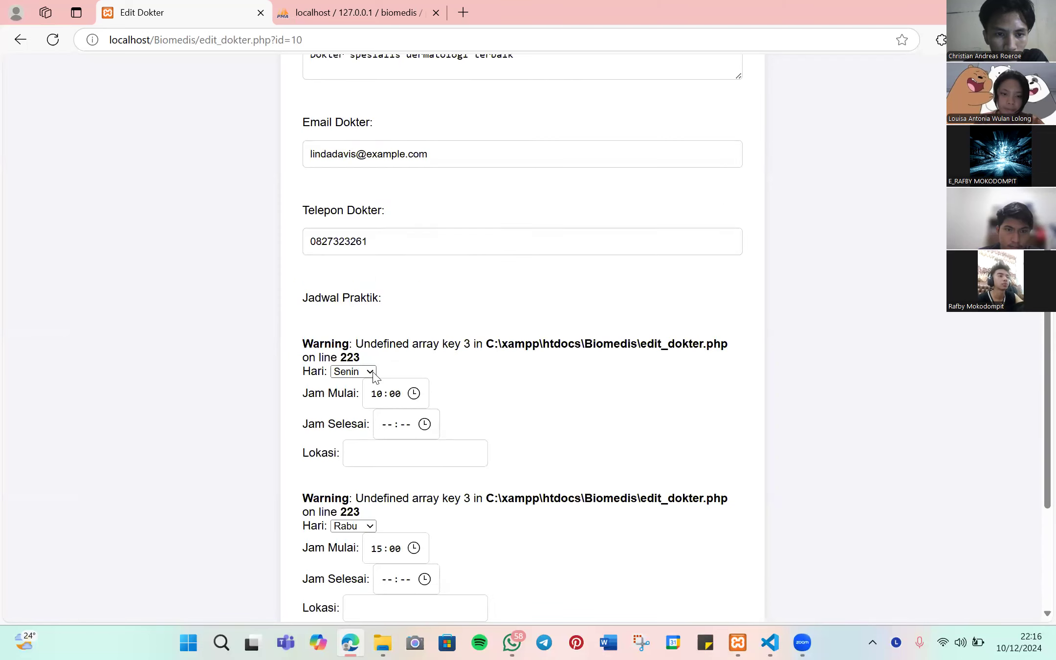
{"action": "scroll", "coordinate": [374, 377], "scroll_direction": "up", "scroll_amount": 6}
{"action": "scroll", "coordinate": [376, 374], "scroll_direction": "down", "scroll_amount": 7}
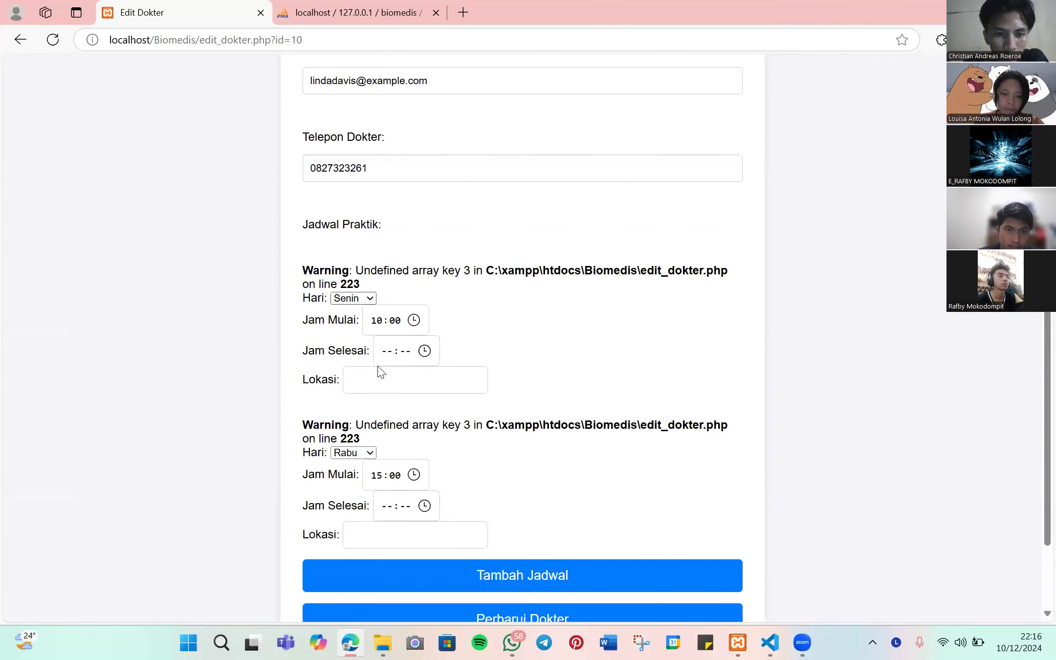
{"action": "left_click", "coordinate": [362, 300]}
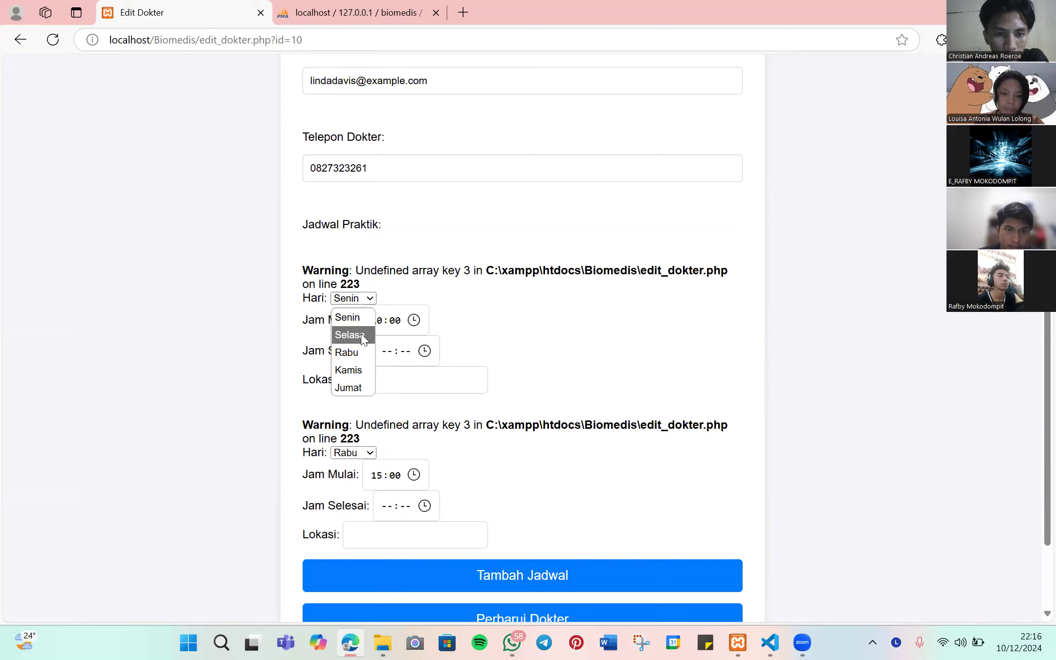
{"action": "scroll", "coordinate": [274, 278], "scroll_direction": "up", "scroll_amount": 7}
{"action": "left_click", "coordinate": [22, 39]}
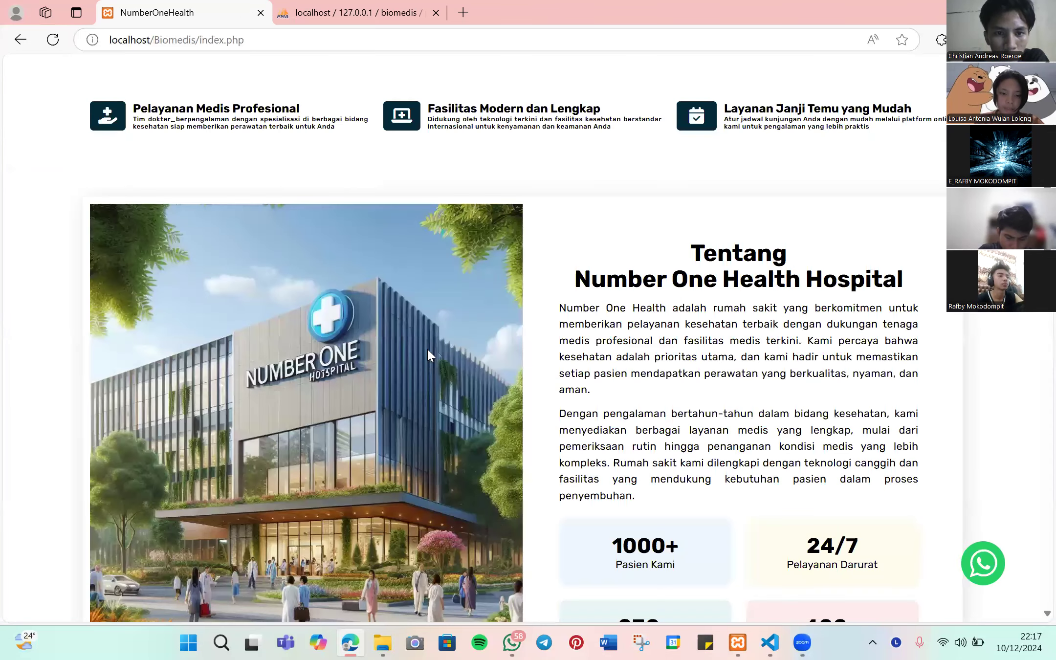
- See doctor 10's empty public schedule, log back in as admin, and open her edit form
{"action": "scroll", "coordinate": [427, 347], "scroll_direction": "down", "scroll_amount": 5}
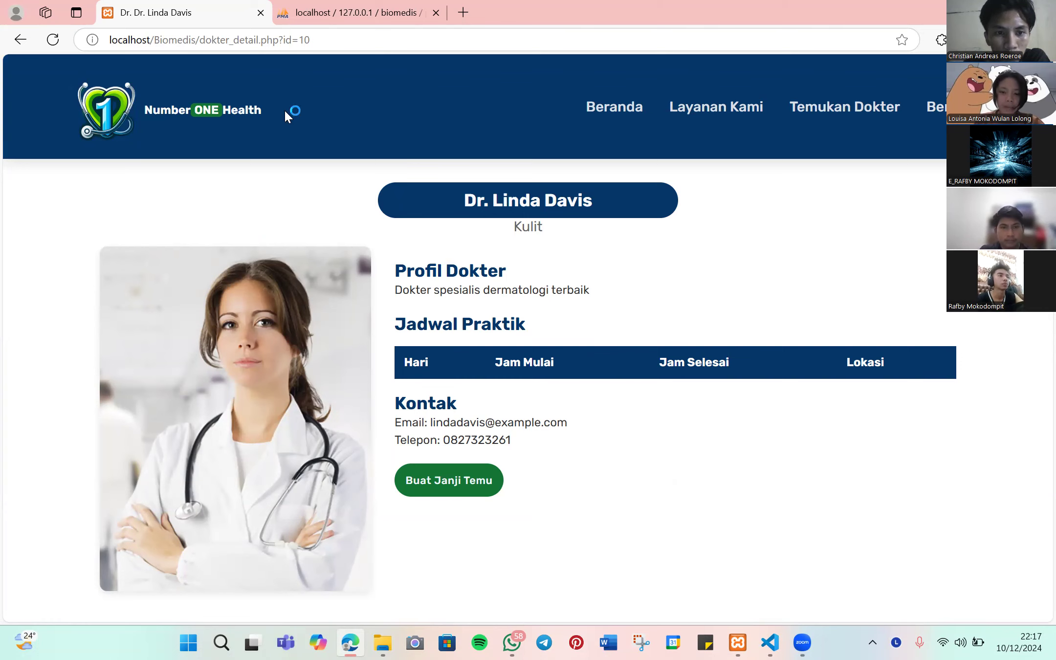
{"action": "left_click", "coordinate": [606, 111]}
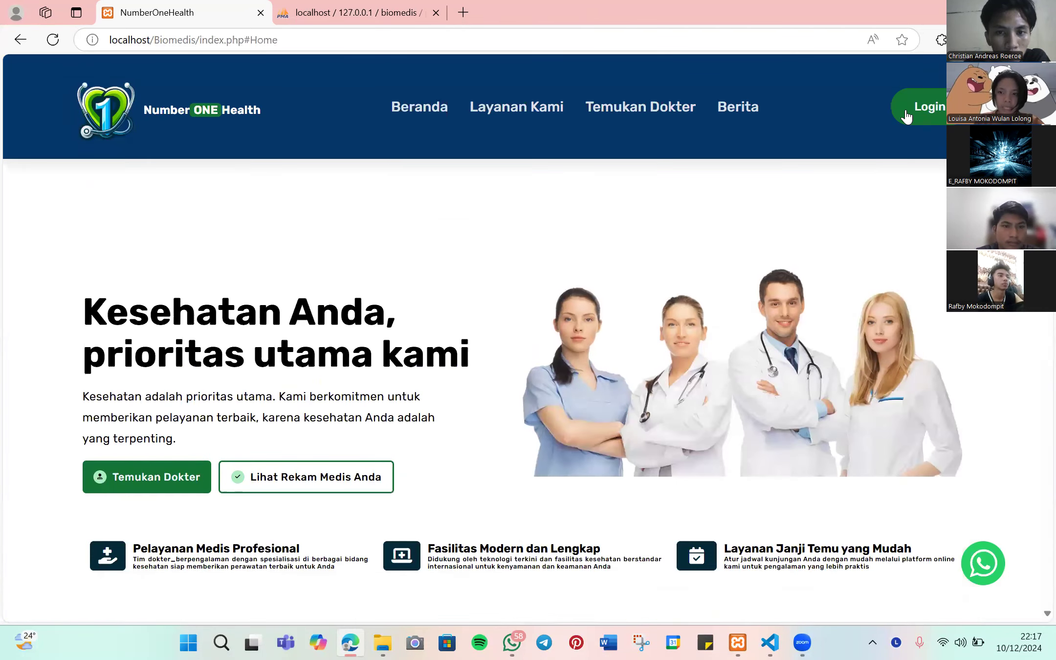
{"action": "left_click", "coordinate": [905, 111]}
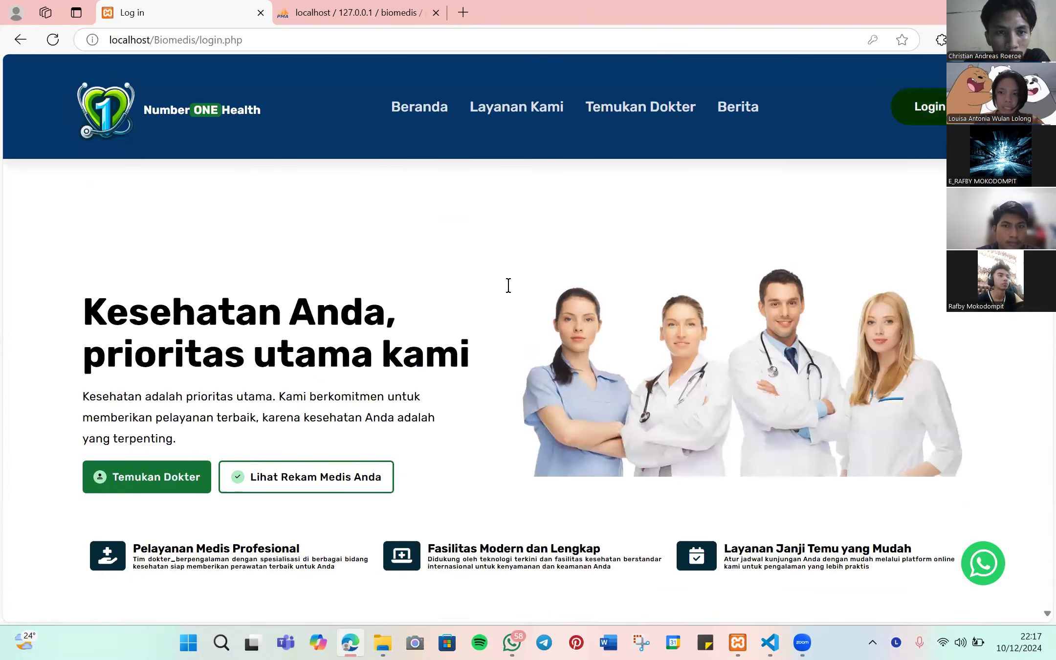
{"action": "left_click", "coordinate": [524, 394]}
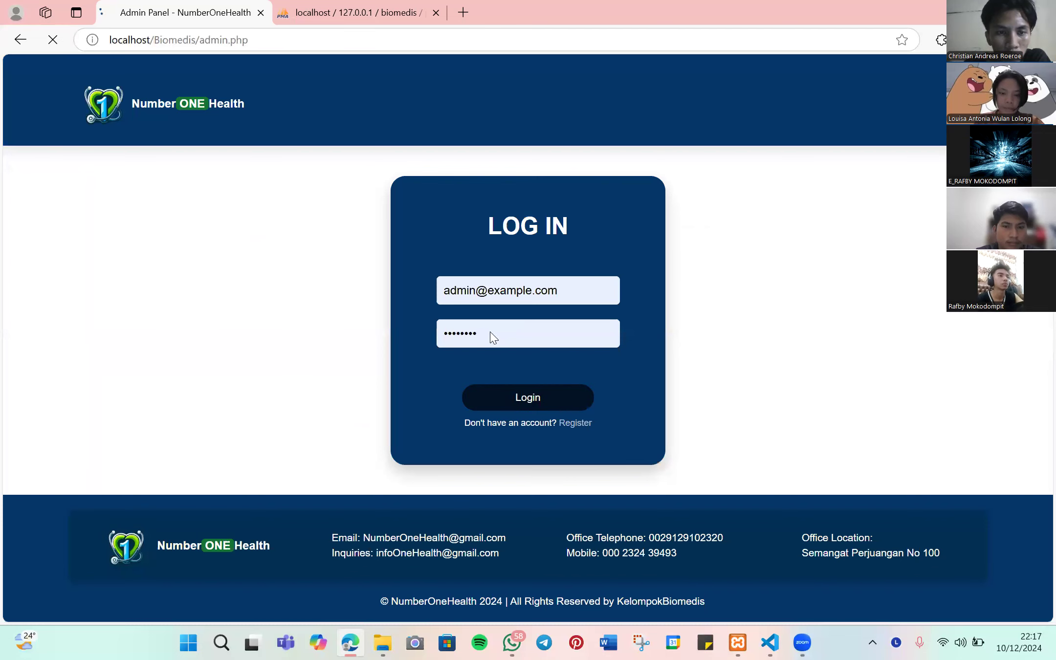
{"action": "scroll", "coordinate": [630, 325], "scroll_direction": "down", "scroll_amount": 9}
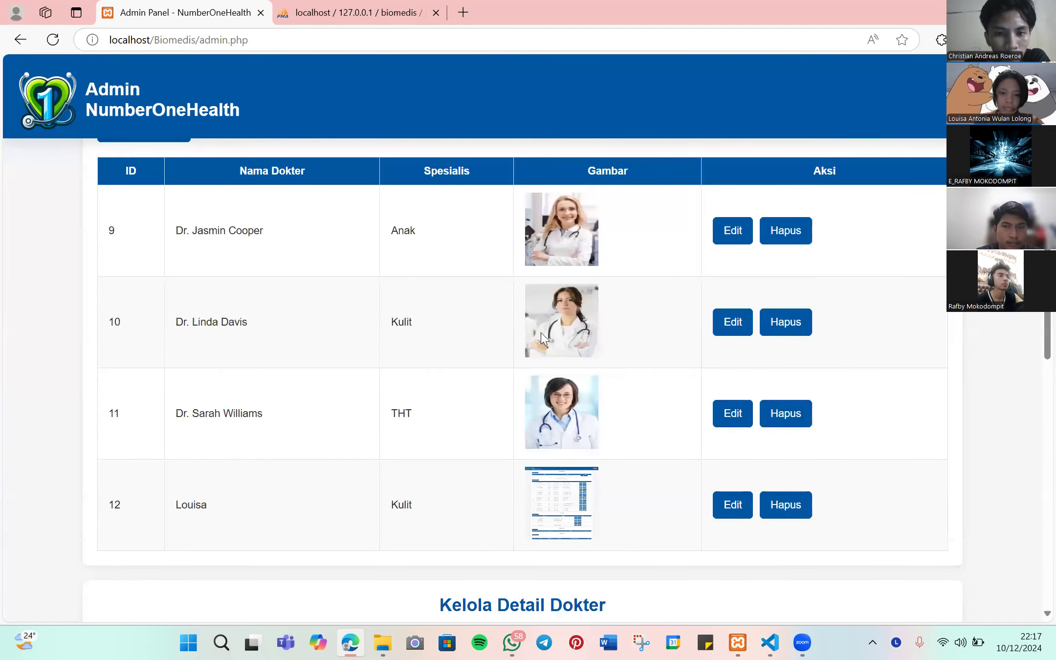
{"action": "left_click", "coordinate": [727, 321]}
- Give doctor 10's Senin slot a 15:00 end time at lantai 8
{"action": "scroll", "coordinate": [523, 306], "scroll_direction": "down", "scroll_amount": 6}
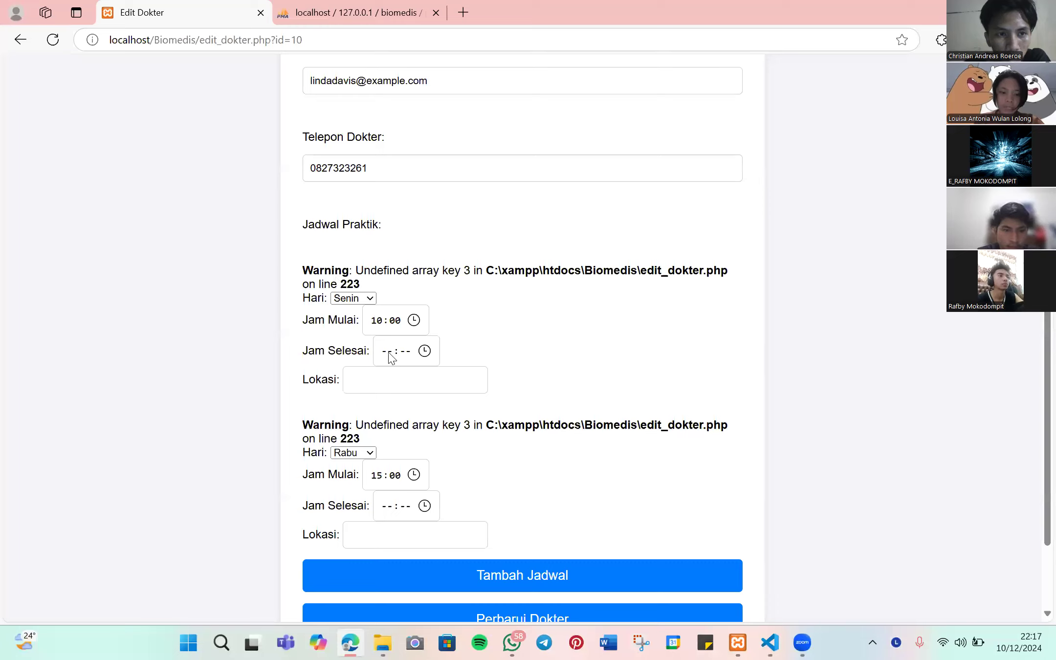
{"action": "type", "text": "15:00"}
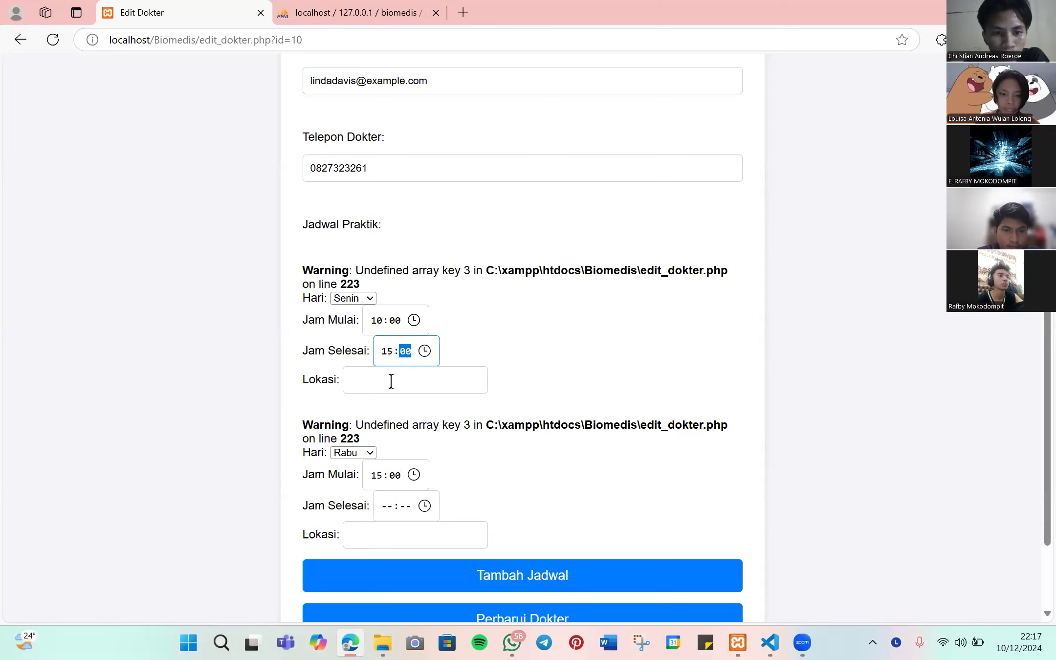
{"action": "left_click", "coordinate": [391, 381]}
{"action": "left_click", "coordinate": [420, 490]}
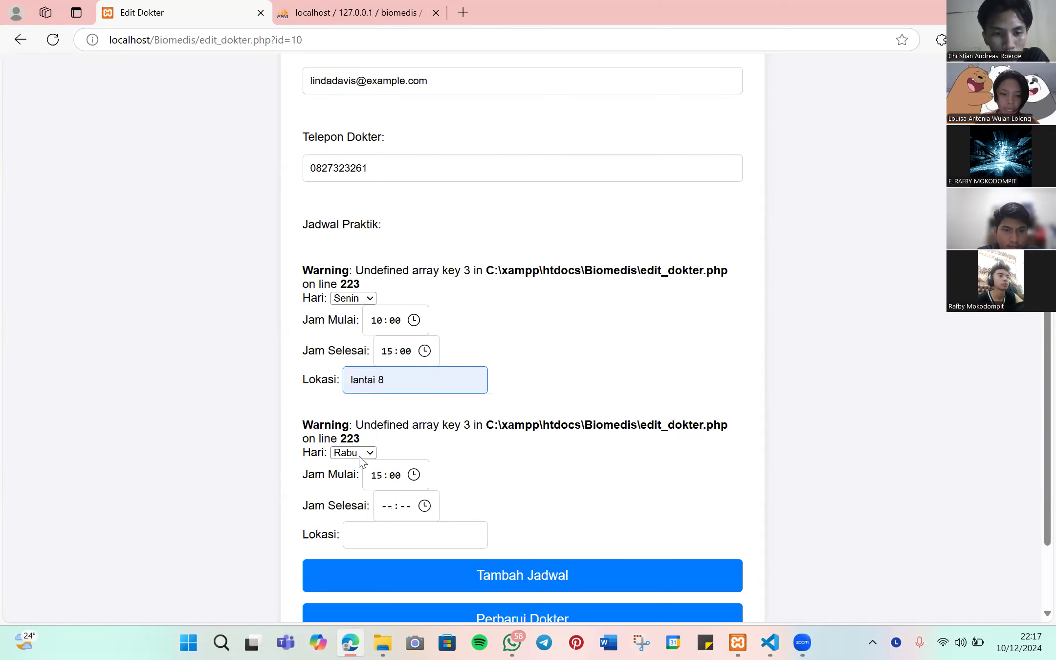
- Give the Rabu slot a 17:00 end time at lantai 4
{"action": "scroll", "coordinate": [381, 457], "scroll_direction": "down", "scroll_amount": 1}
{"action": "left_click", "coordinate": [391, 435]}
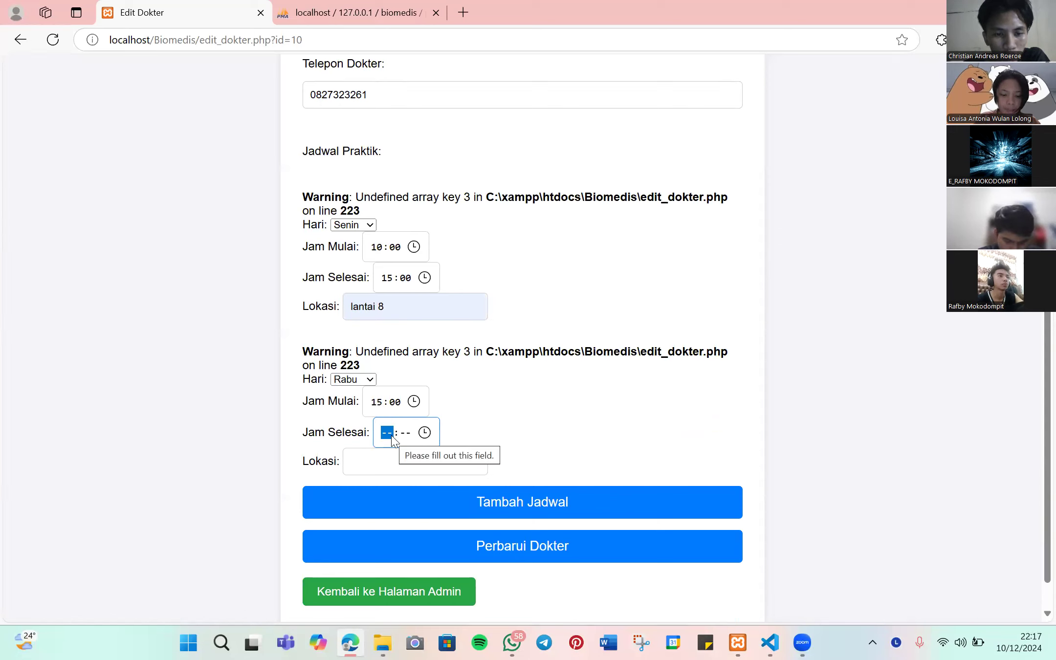
{"action": "type", "text": "17:00"}
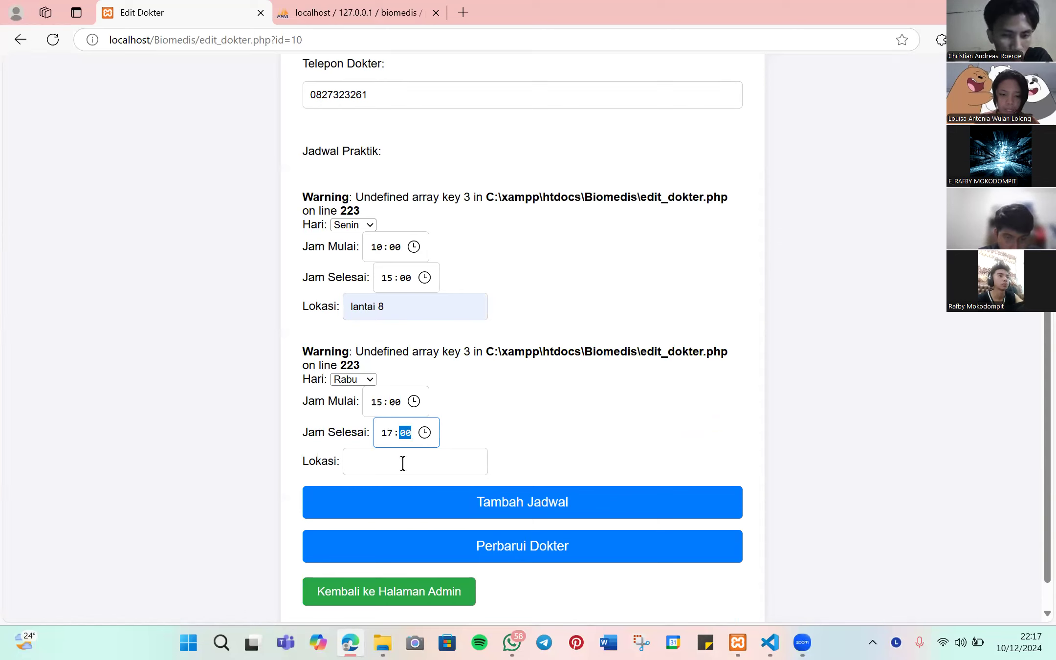
{"action": "left_click", "coordinate": [402, 463]}
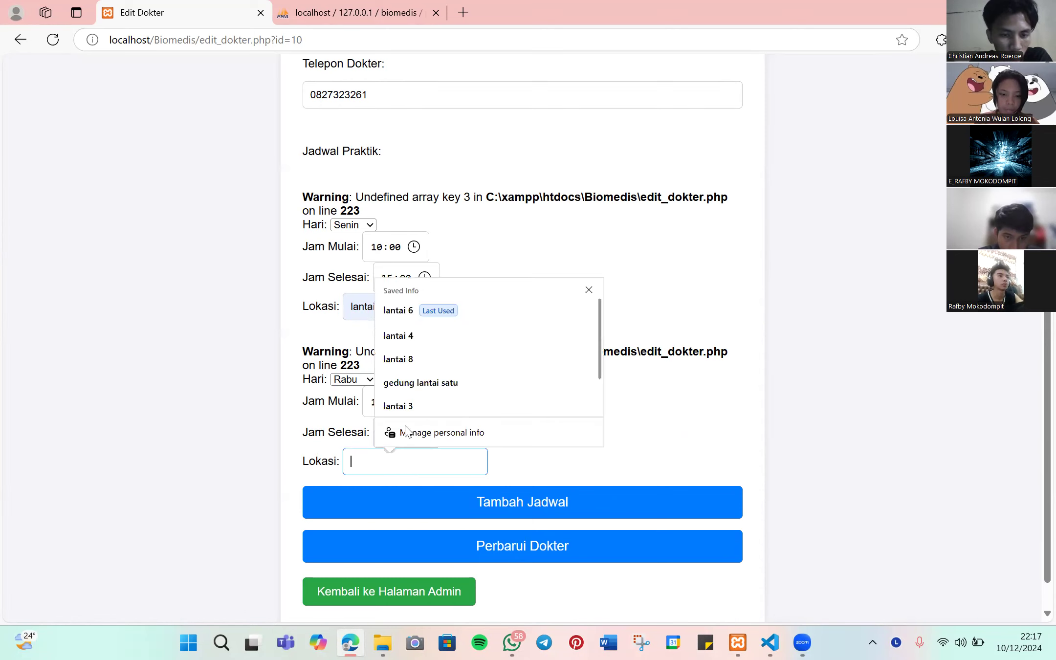
{"action": "left_click", "coordinate": [405, 334]}
{"action": "scroll", "coordinate": [535, 470], "scroll_direction": "down", "scroll_amount": 1}
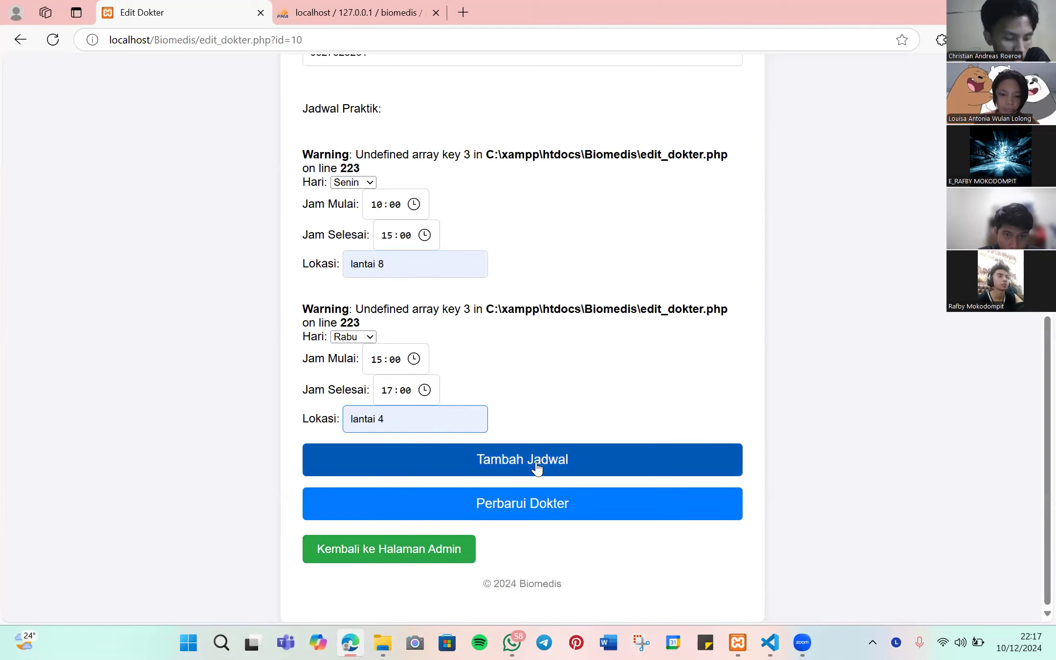
- Save doctor 10's updated Senin and Rabu schedule with Perbarui Dokter
{"action": "left_click", "coordinate": [523, 507]}
{"action": "scroll", "coordinate": [523, 498], "scroll_direction": "down", "scroll_amount": 6}
{"action": "scroll", "coordinate": [815, 309], "scroll_direction": "down", "scroll_amount": 4}
{"action": "scroll", "coordinate": [818, 313], "scroll_direction": "up", "scroll_amount": 3}
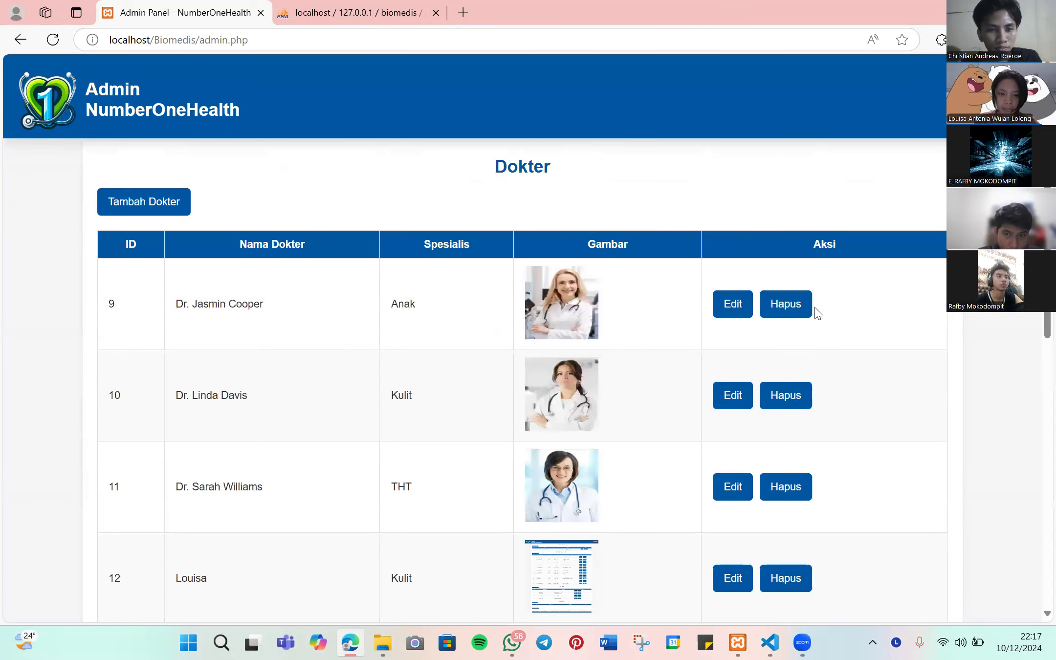
- Check doctor 10's public profile shows both schedules, then log back in as admin
{"action": "left_click", "coordinate": [101, 120]}
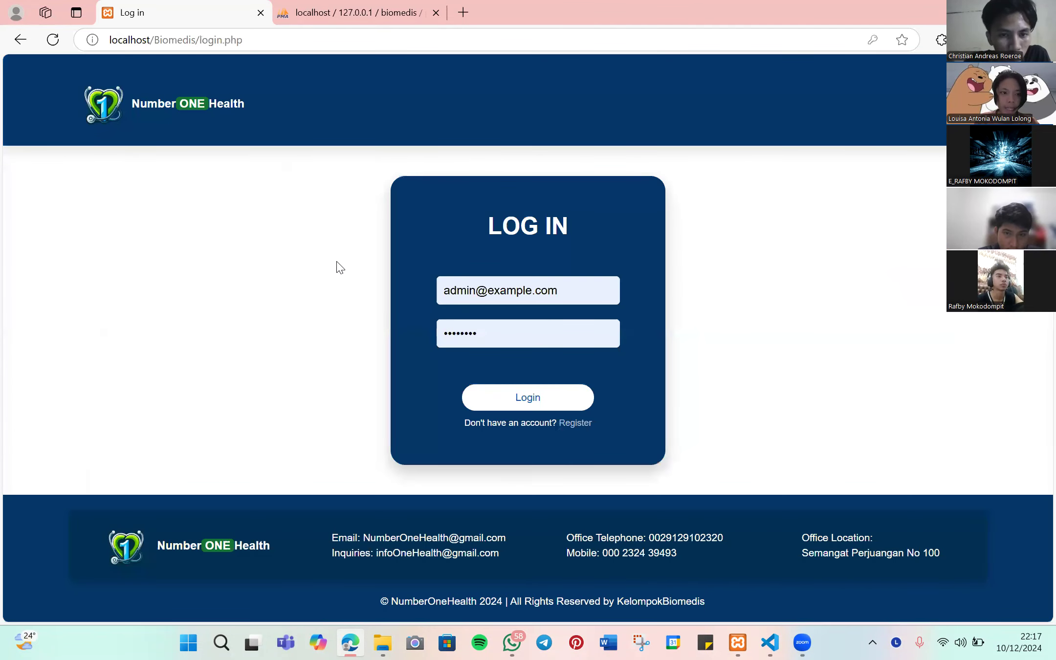
{"action": "key", "text": "Return"}
{"action": "scroll", "coordinate": [502, 338], "scroll_direction": "down", "scroll_amount": 20}
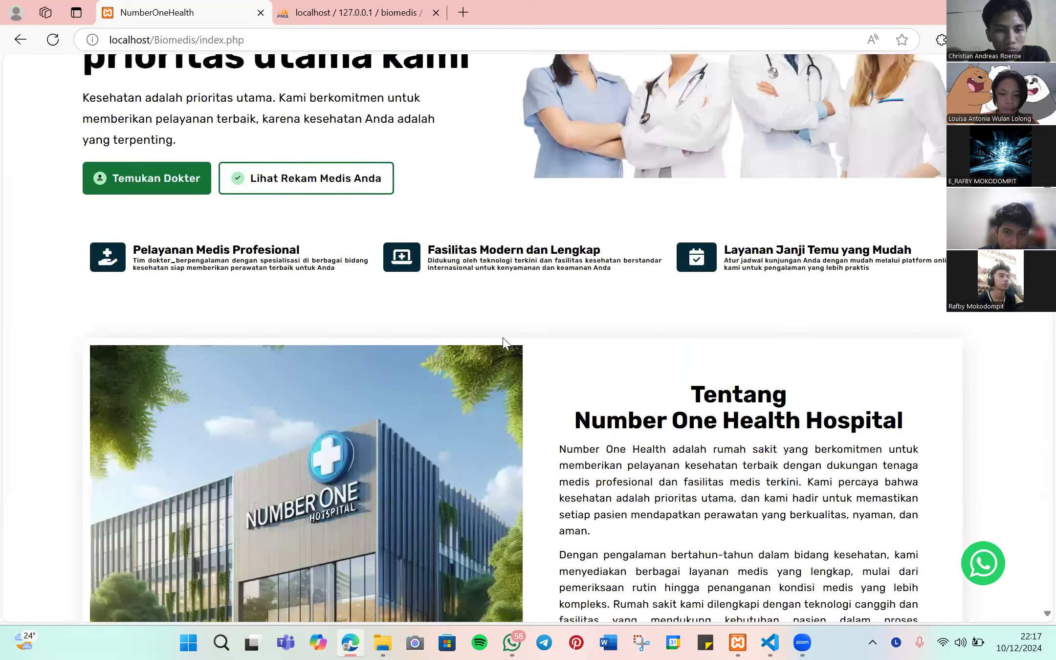
{"action": "left_click", "coordinate": [448, 358]}
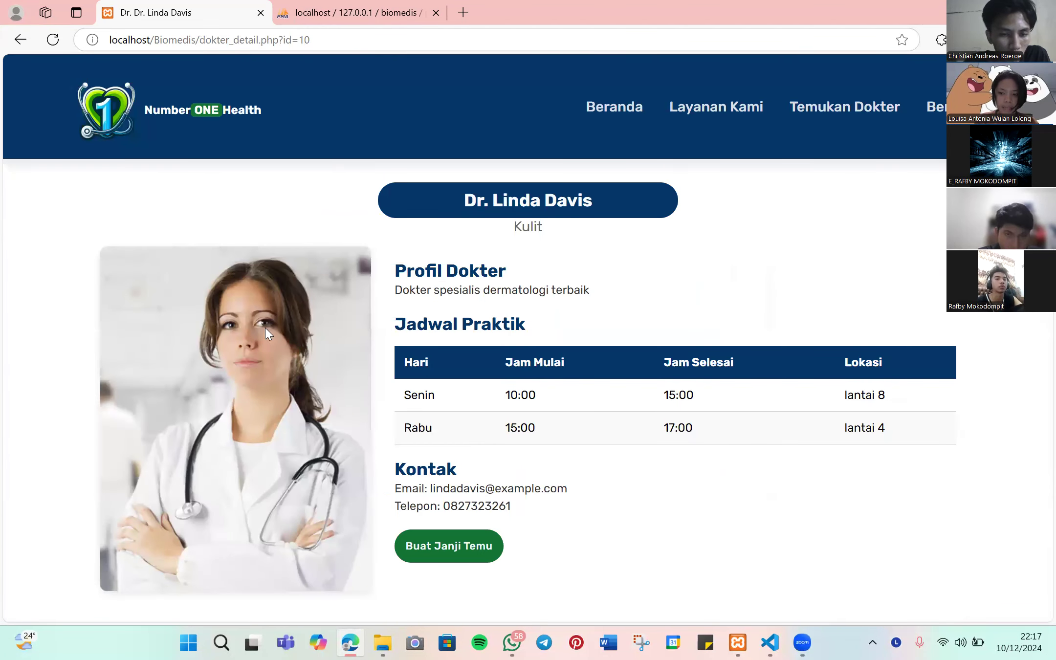
{"action": "left_click", "coordinate": [603, 130]}
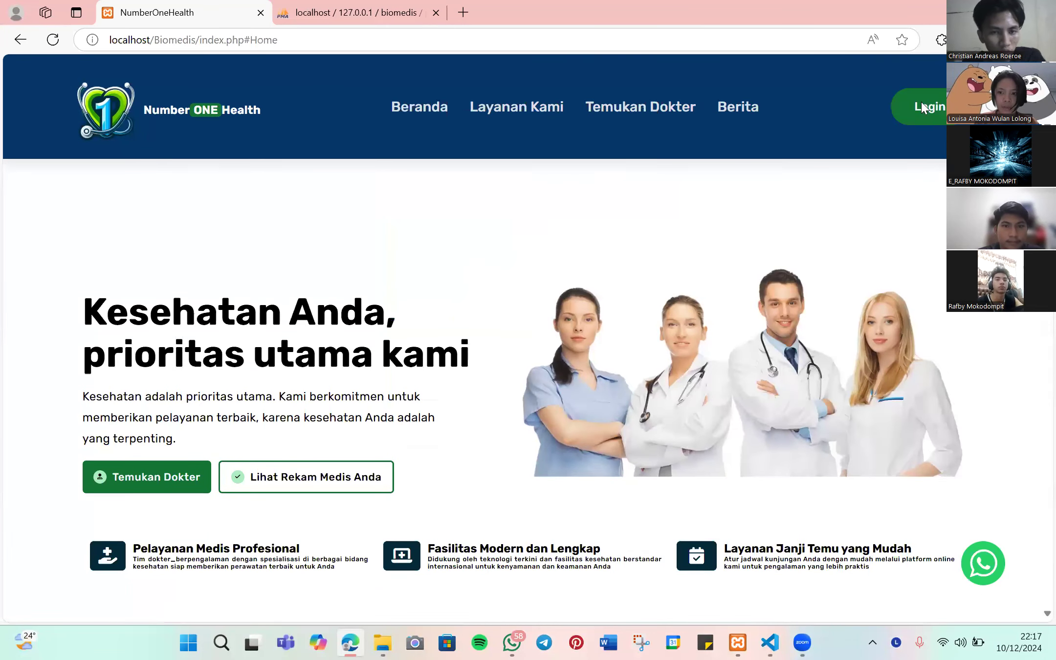
{"action": "left_click", "coordinate": [931, 100]}
{"action": "left_click", "coordinate": [553, 391]}
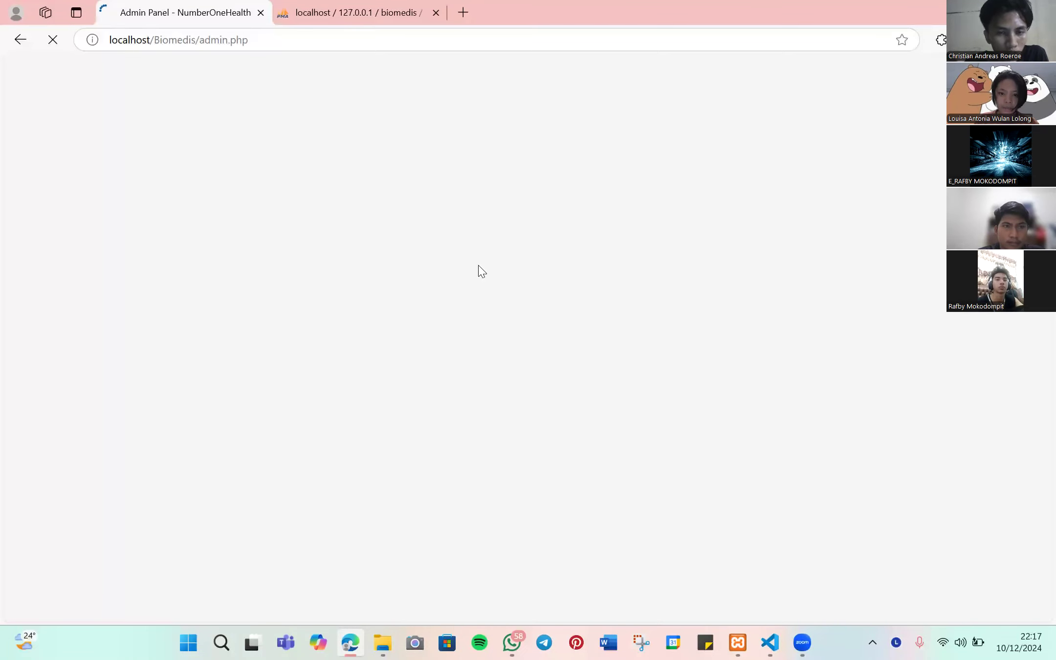
- Delete doctor 12 from the Dokter table, confirming with Ya, Hapus Dokter
{"action": "scroll", "coordinate": [494, 259], "scroll_direction": "up", "scroll_amount": 1}
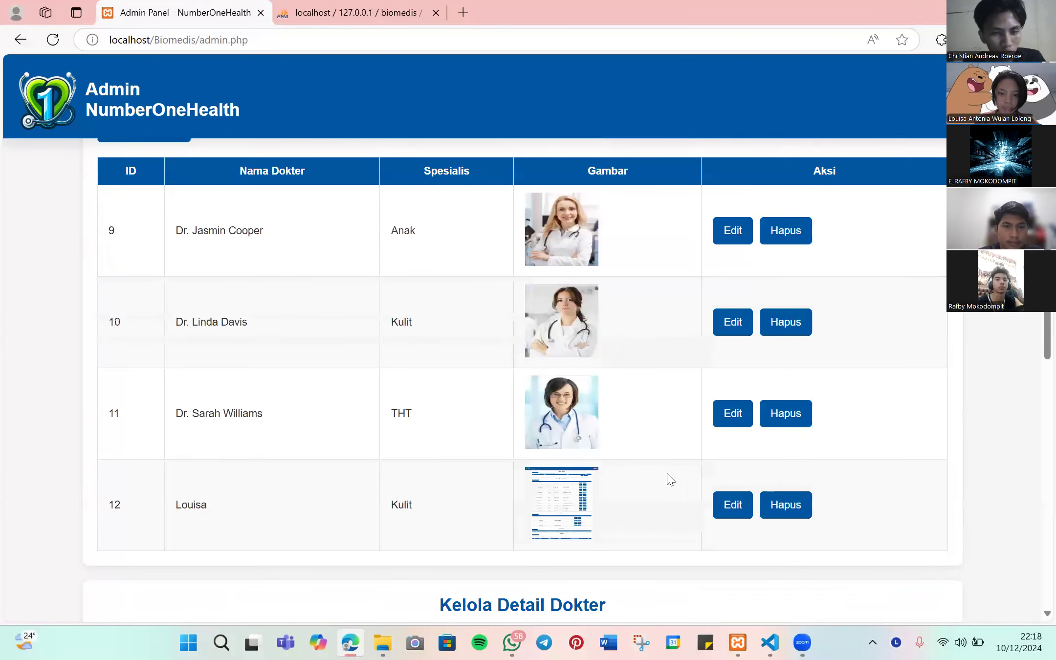
{"action": "scroll", "coordinate": [748, 447], "scroll_direction": "down", "scroll_amount": 1}
{"action": "left_click", "coordinate": [773, 423]}
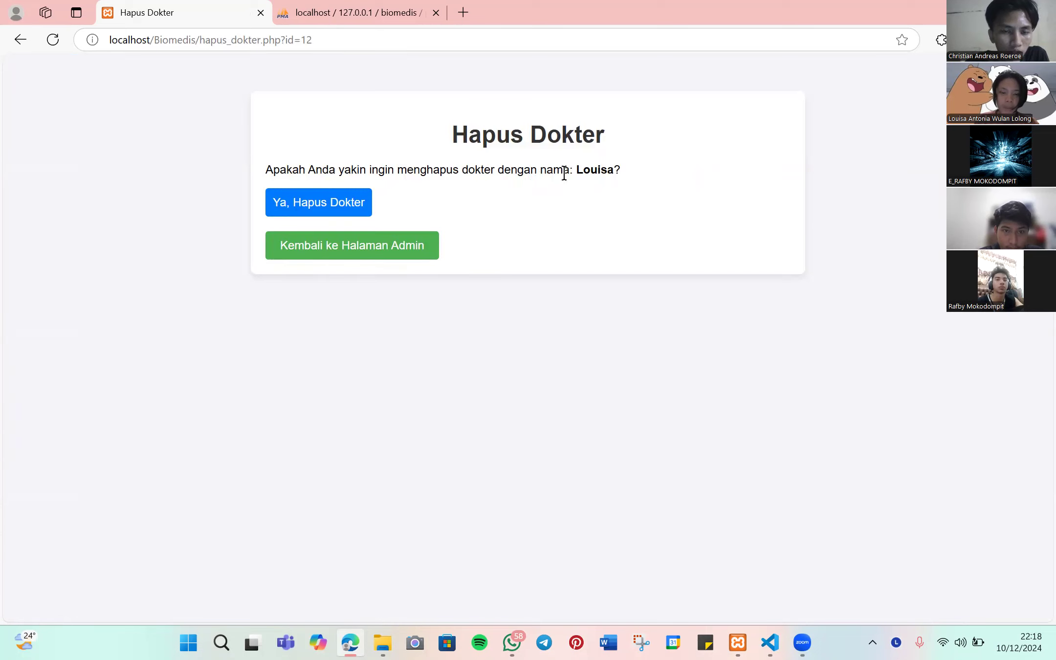
{"action": "left_click", "coordinate": [318, 204]}
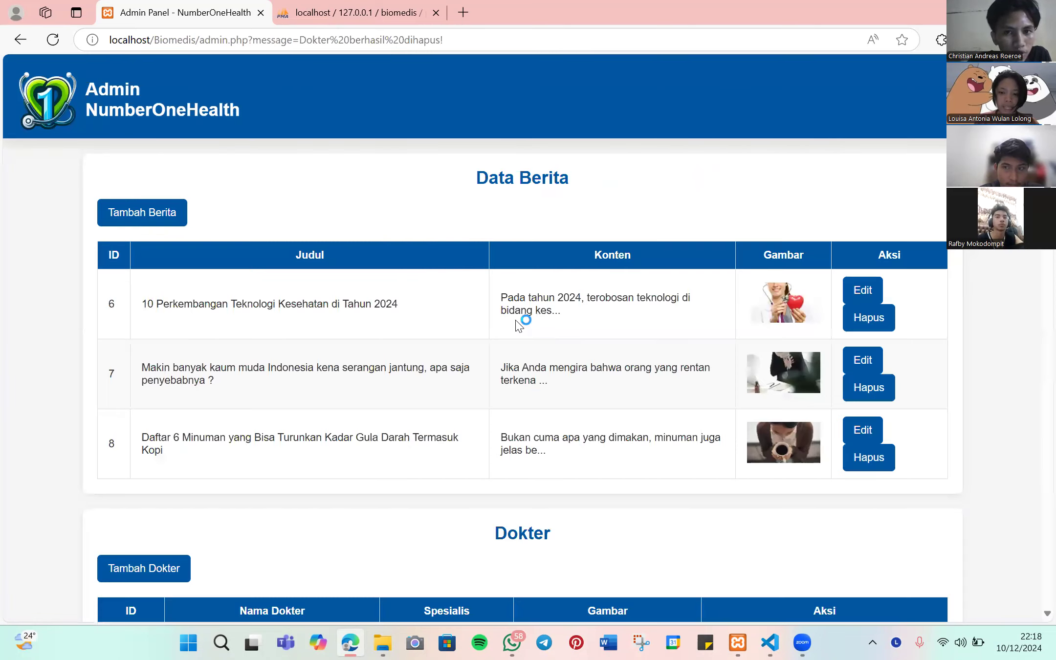
- Scroll down to the Kelola Detail Dokter table and highlight its heading
{"action": "scroll", "coordinate": [191, 232], "scroll_direction": "down", "scroll_amount": 10}
{"action": "scroll", "coordinate": [190, 233], "scroll_direction": "up", "scroll_amount": 1}
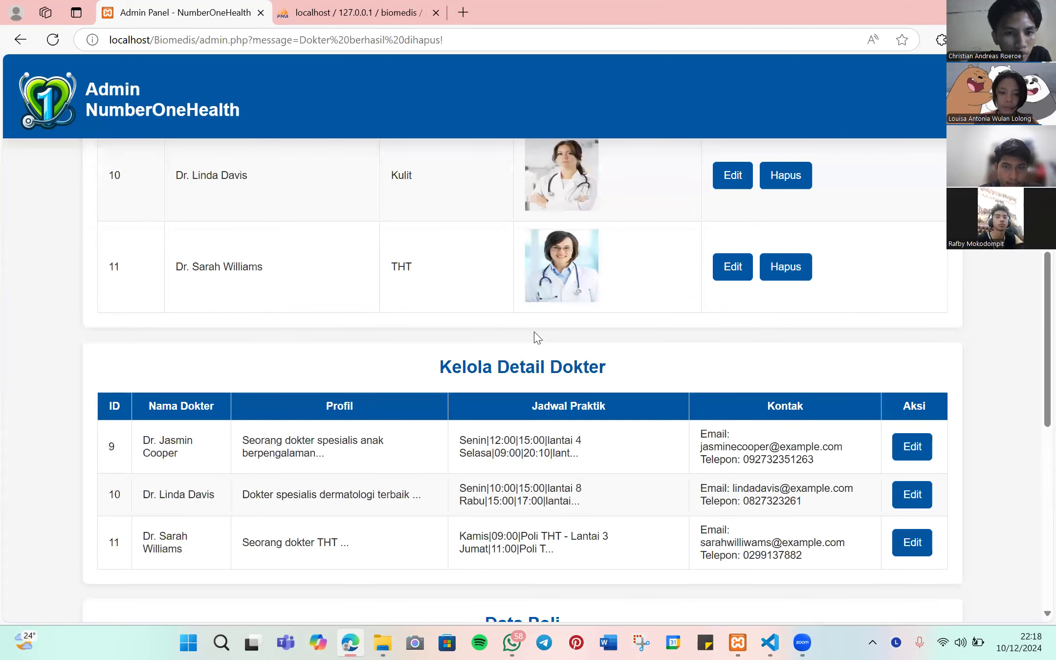
{"action": "scroll", "coordinate": [455, 221], "scroll_direction": "down", "scroll_amount": 3}
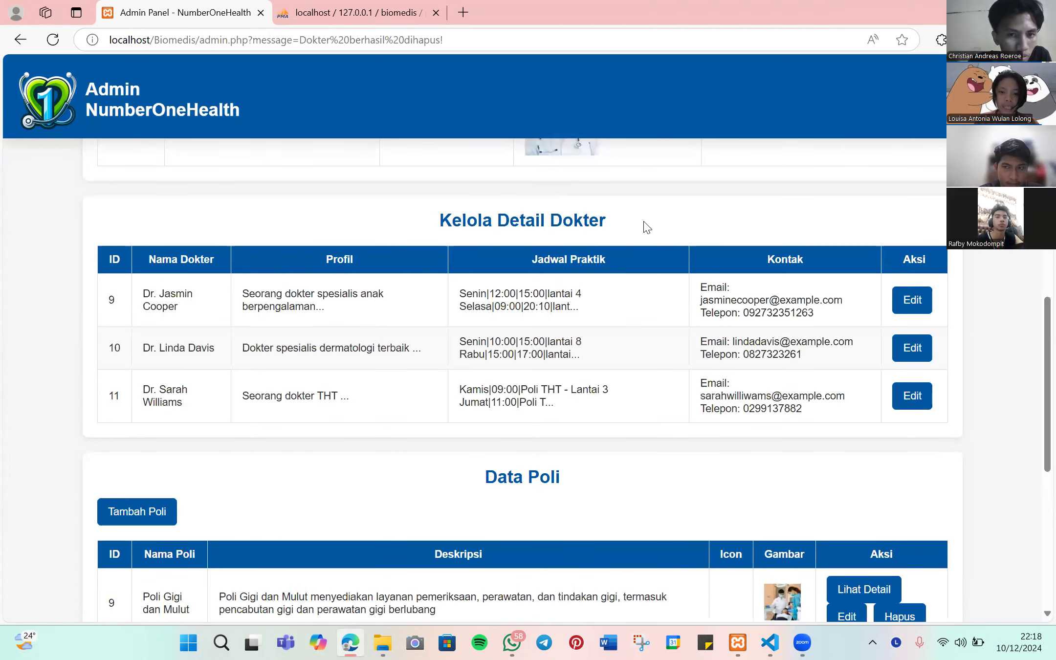
{"action": "left_click_drag", "start_coordinate": [648, 227], "coordinate": [451, 221]}
{"action": "left_click", "coordinate": [877, 466]}
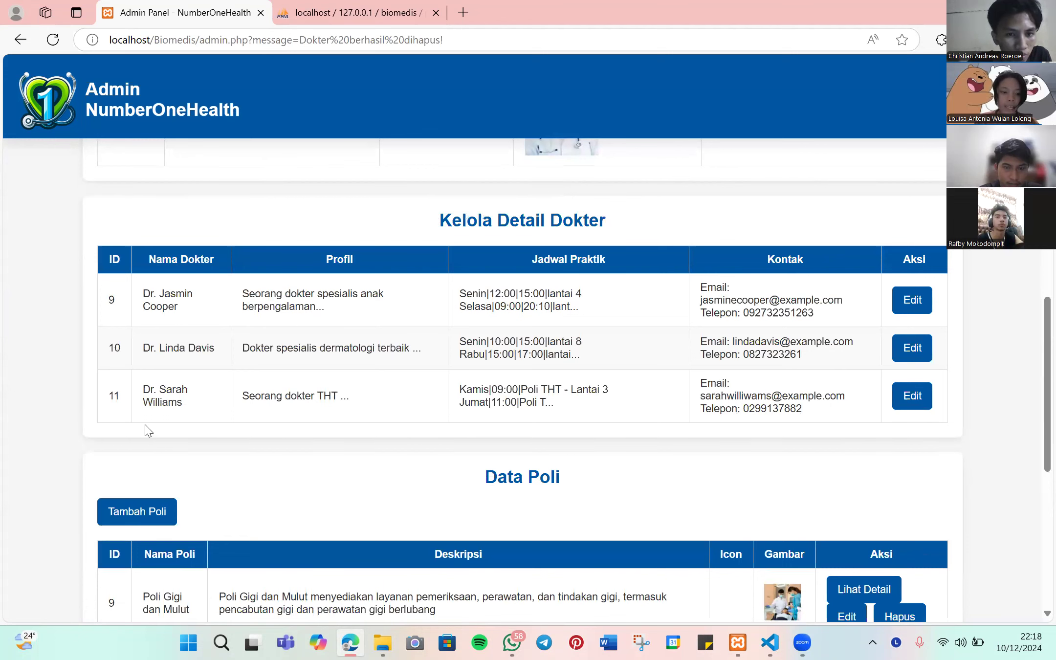
{"action": "scroll", "coordinate": [149, 430], "scroll_direction": "up", "scroll_amount": 5}
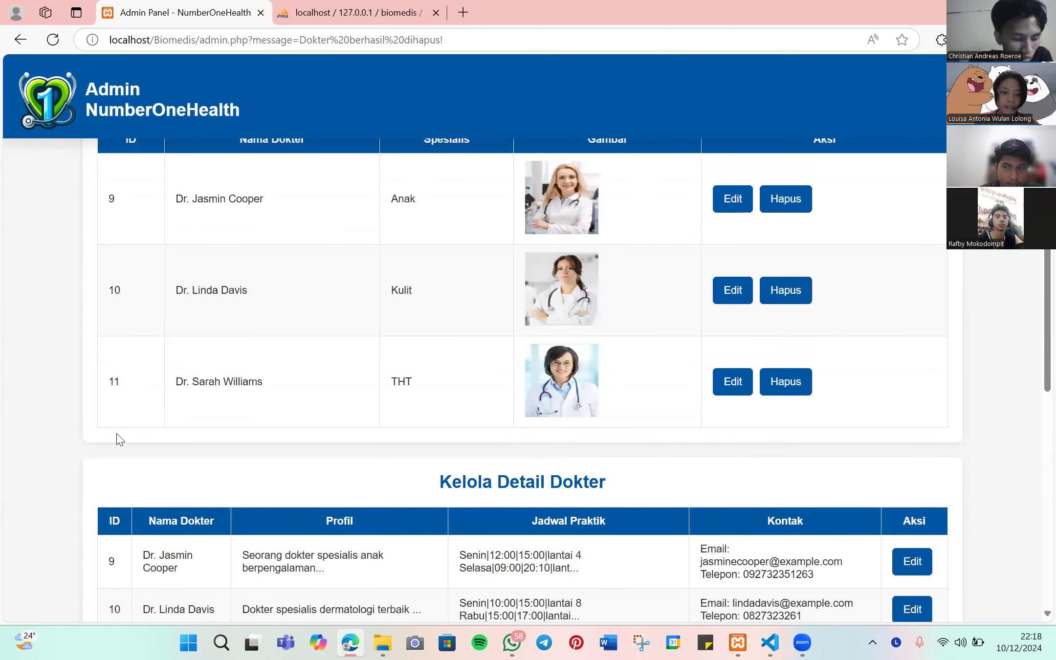
{"action": "scroll", "coordinate": [132, 416], "scroll_direction": "up", "scroll_amount": 1}
{"action": "scroll", "coordinate": [137, 403], "scroll_direction": "down", "scroll_amount": 3}
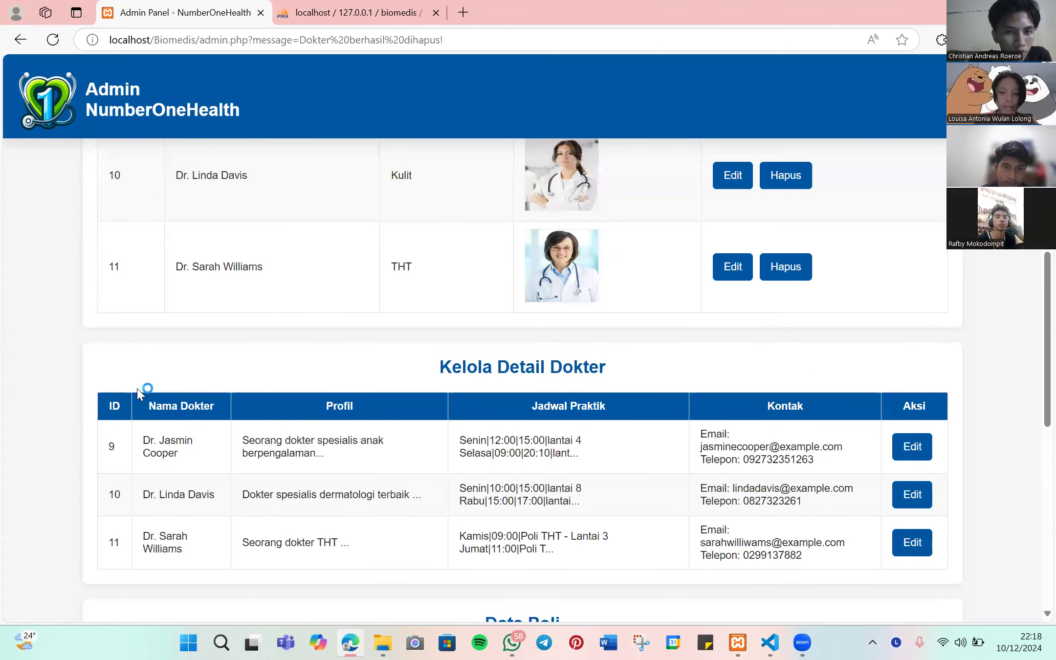
{"action": "scroll", "coordinate": [440, 225], "scroll_direction": "down", "scroll_amount": 3}
{"action": "left_click_drag", "start_coordinate": [440, 225], "coordinate": [655, 315]}
- Trim the surname off the THT doctor's name in the edit form and save the changes
{"action": "left_click", "coordinate": [914, 397]}
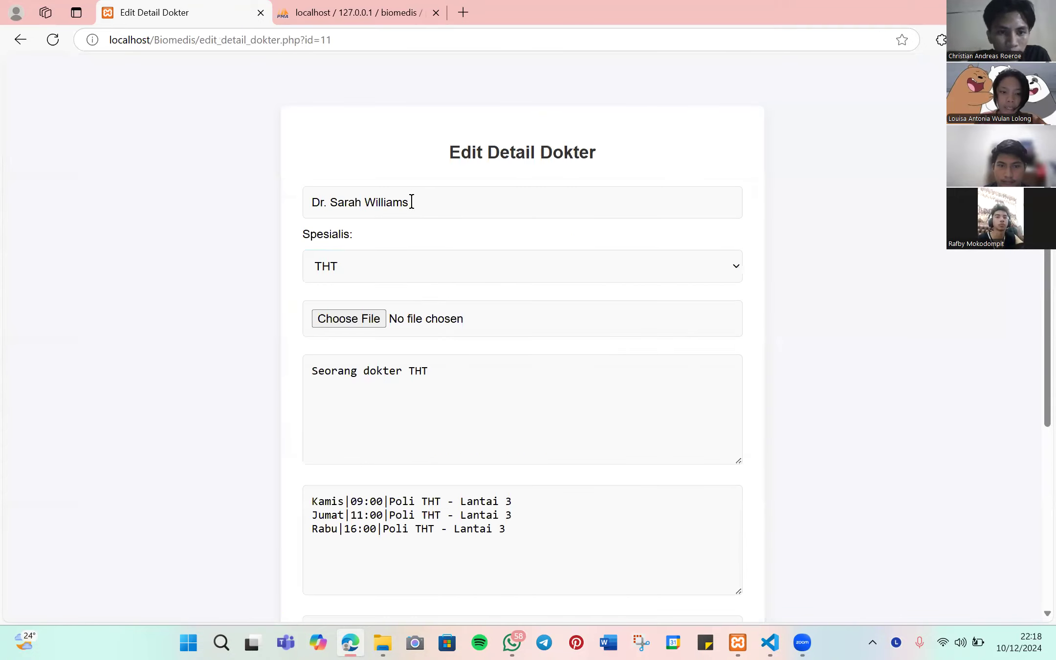
{"action": "key", "text": "Tab"}
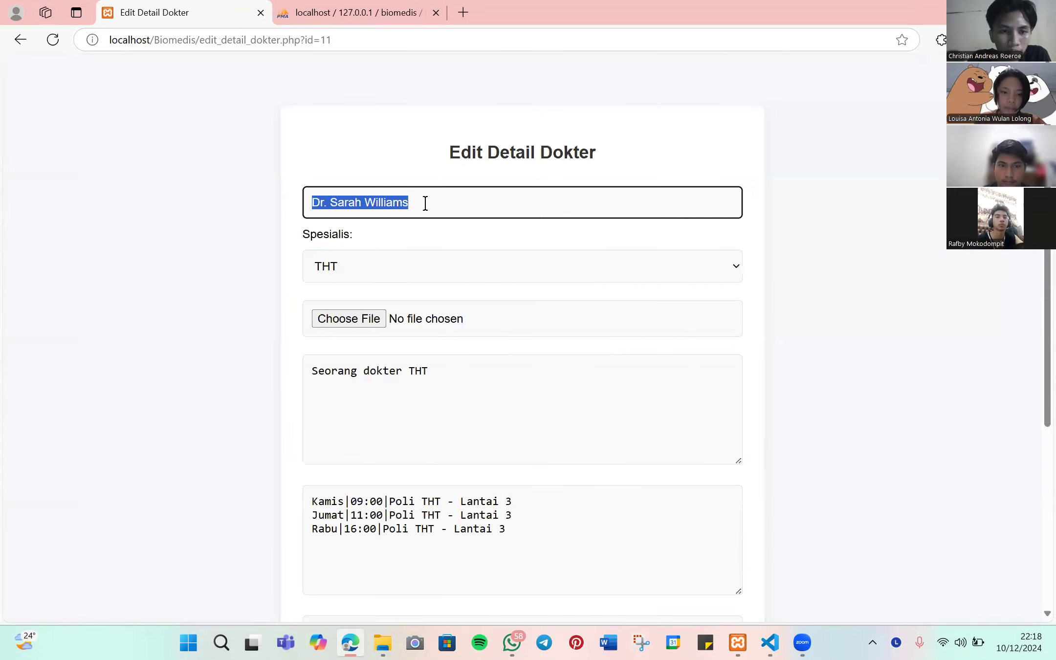
{"action": "left_click", "coordinate": [424, 203]}
{"action": "key", "text": "BackSpace"}
{"action": "key", "text": "BackSpace"}
{"action": "key", "text": "BackSpace"}
{"action": "key", "text": "BackSpace"}
{"action": "key", "text": "BackSpace"}
{"action": "key", "text": "BackSpace"}
{"action": "key", "text": "BackSpace"}
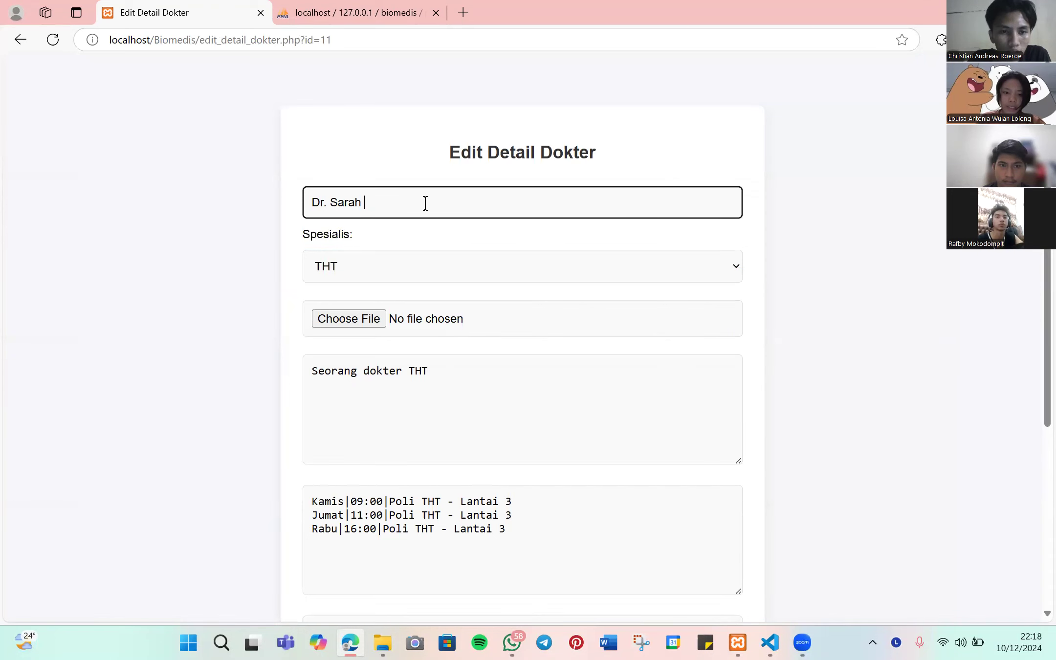
{"action": "scroll", "coordinate": [424, 203], "scroll_direction": "down", "scroll_amount": 5}
{"action": "left_click", "coordinate": [558, 443]}
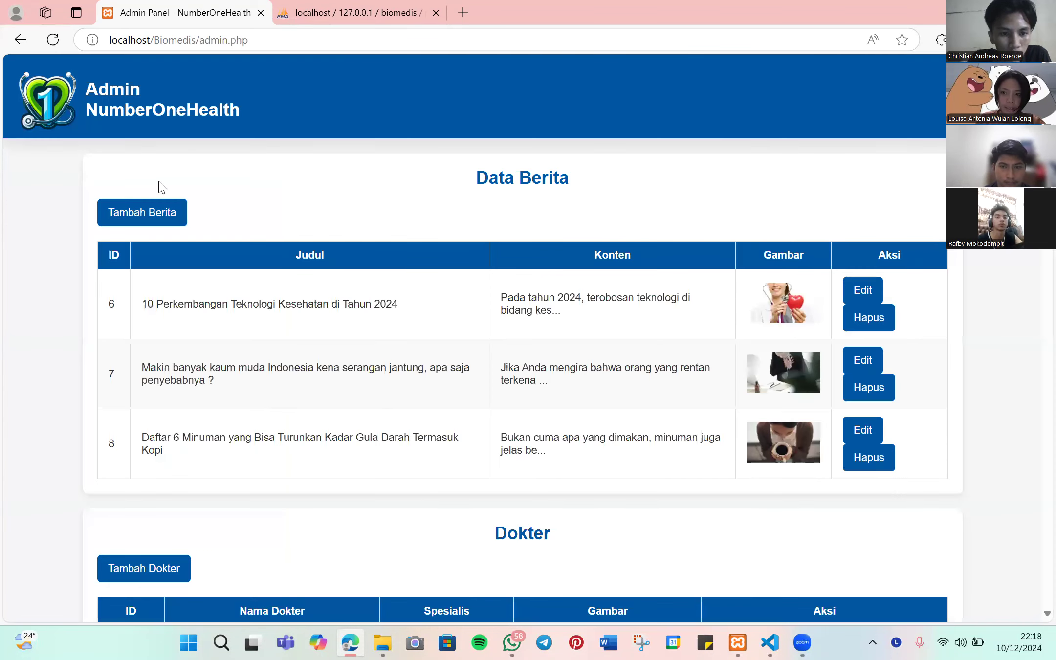
- Log out and check the doctors section on the public home page
{"action": "left_click", "coordinate": [119, 106]}
{"action": "left_click", "coordinate": [118, 106]}
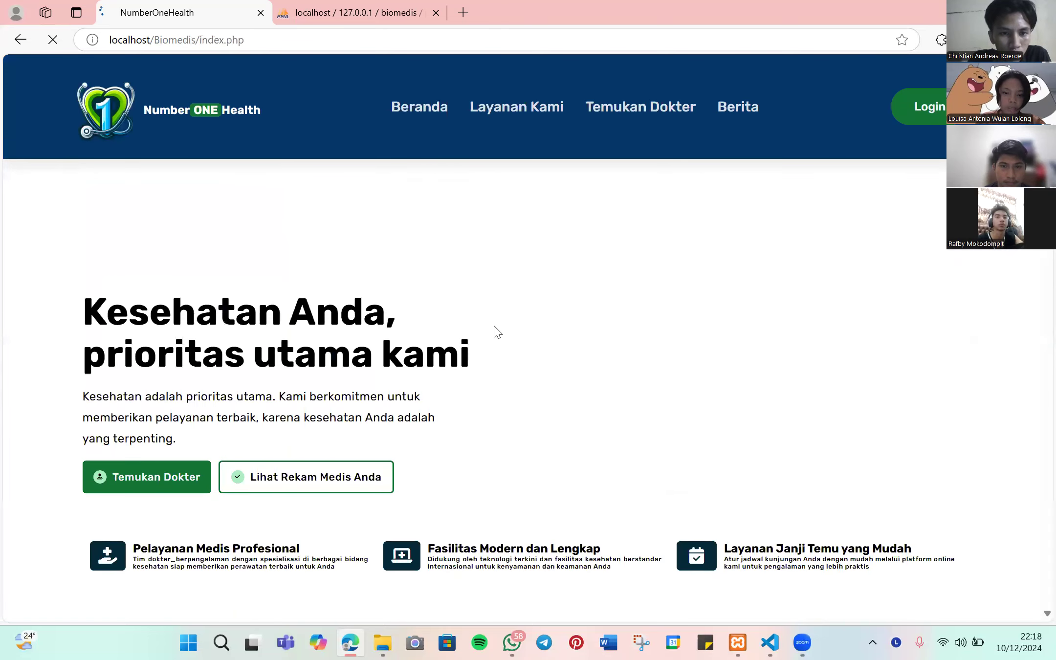
{"action": "scroll", "coordinate": [495, 326], "scroll_direction": "down", "scroll_amount": 15}
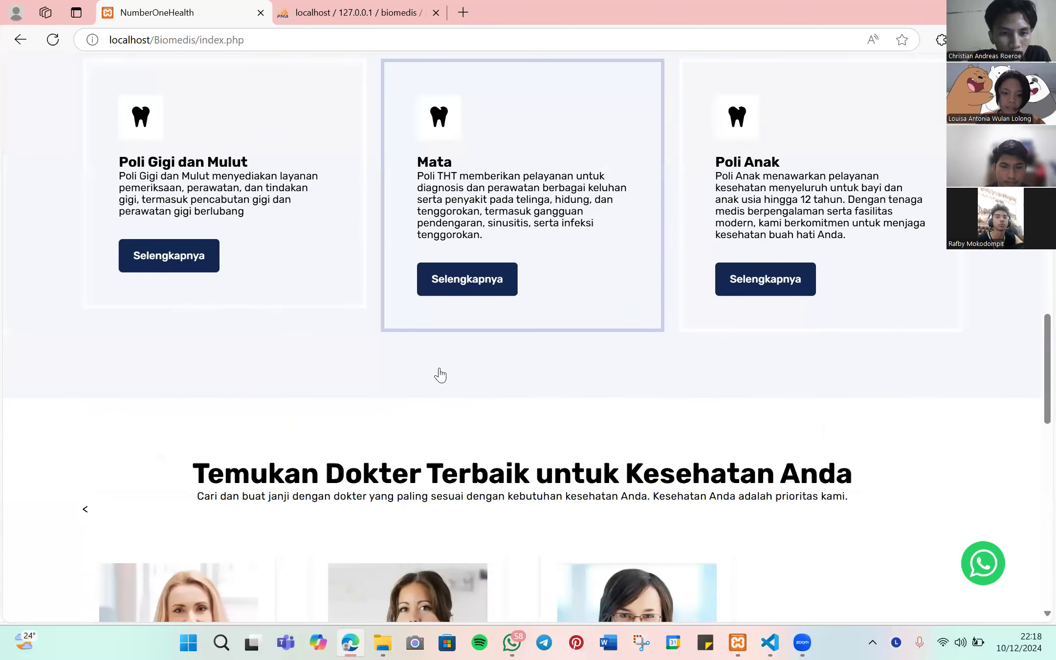
{"action": "scroll", "coordinate": [440, 375], "scroll_direction": "down", "scroll_amount": 5}
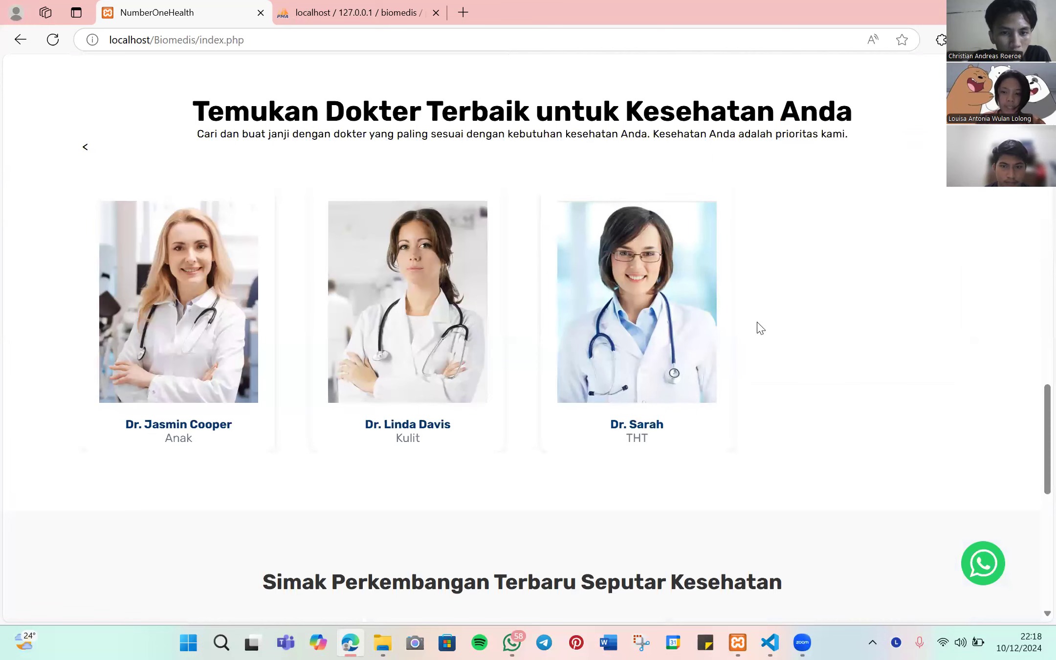
{"action": "scroll", "coordinate": [691, 407], "scroll_direction": "up", "scroll_amount": 8}
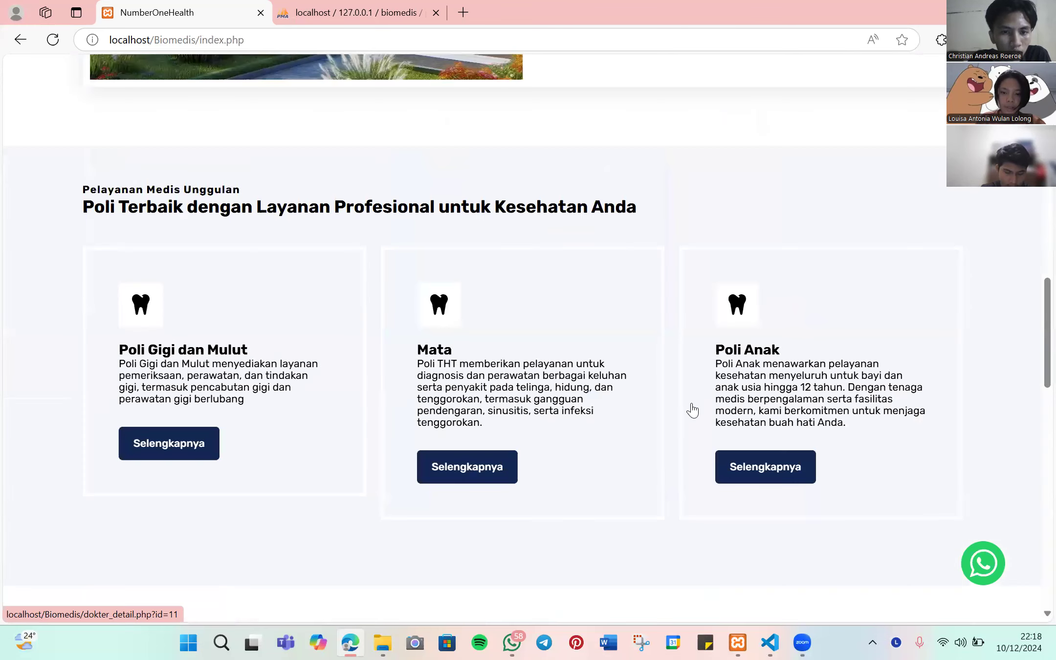
{"action": "scroll", "coordinate": [854, 216], "scroll_direction": "up", "scroll_amount": 10}
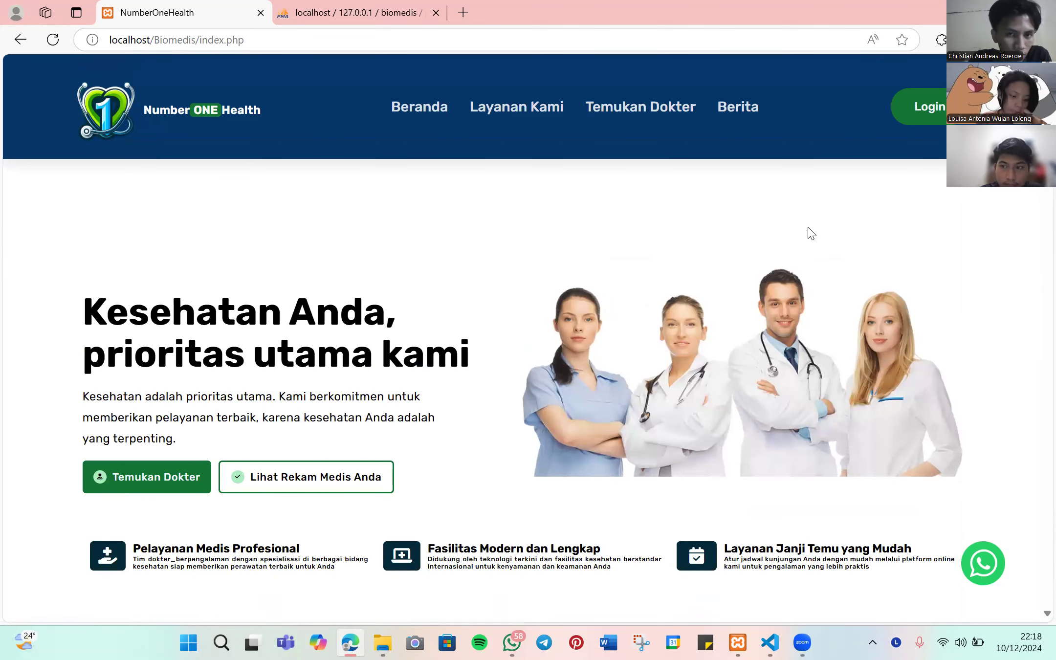
{"action": "scroll", "coordinate": [528, 252], "scroll_direction": "down", "scroll_amount": 8}
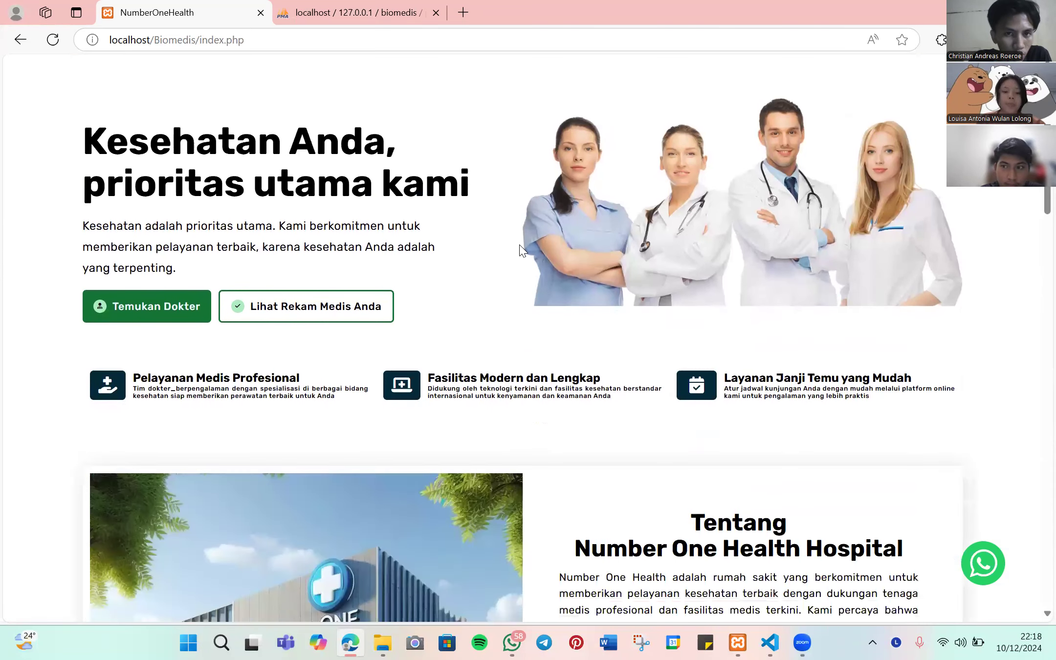
{"action": "scroll", "coordinate": [542, 256], "scroll_direction": "up", "scroll_amount": 8}
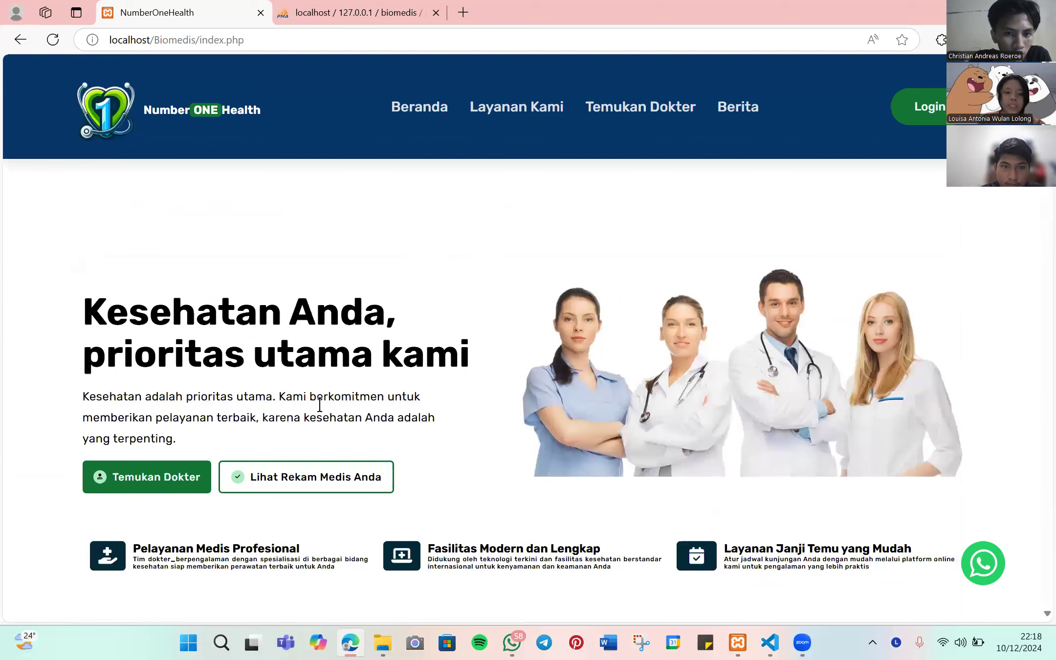
{"action": "left_click", "coordinate": [176, 474]}
{"action": "scroll", "coordinate": [239, 280], "scroll_direction": "down", "scroll_amount": 3}
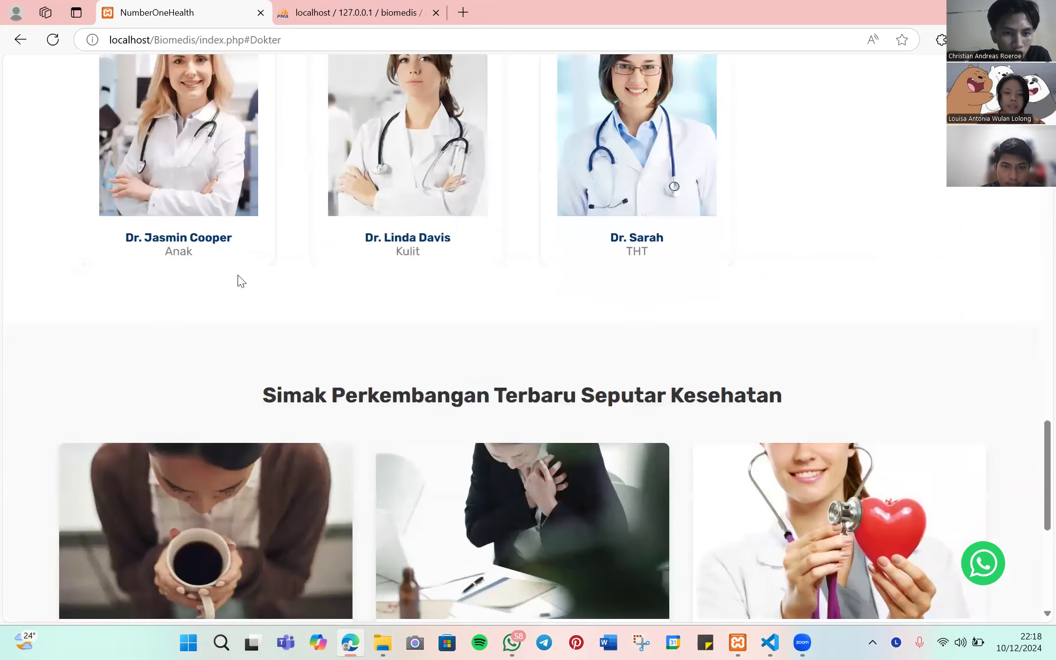
{"action": "scroll", "coordinate": [239, 280], "scroll_direction": "up", "scroll_amount": 3}
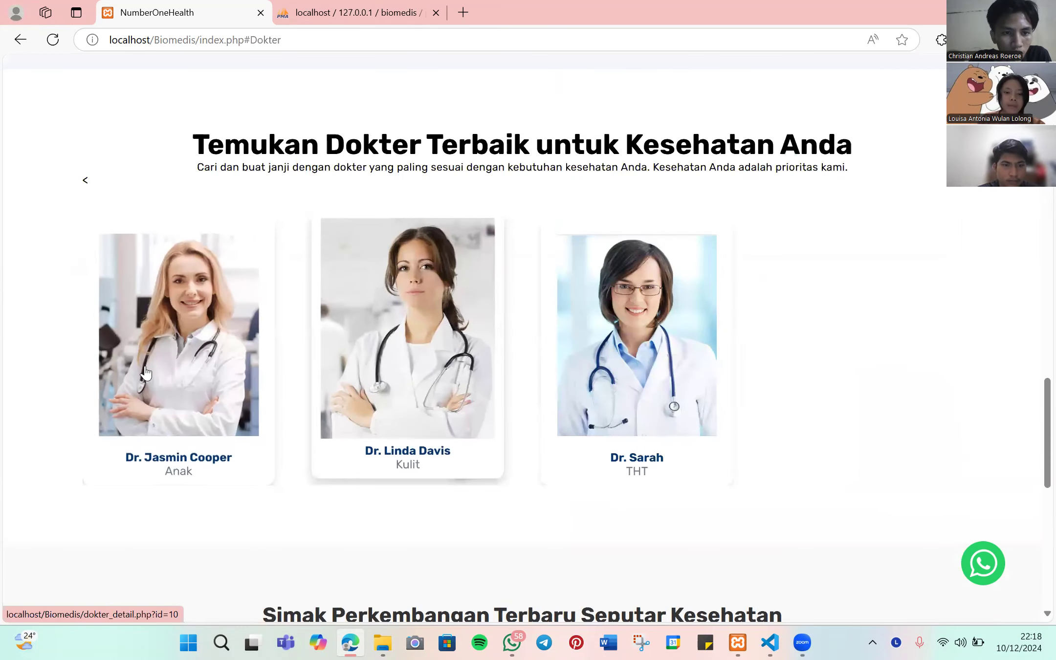
{"action": "left_click", "coordinate": [210, 370]}
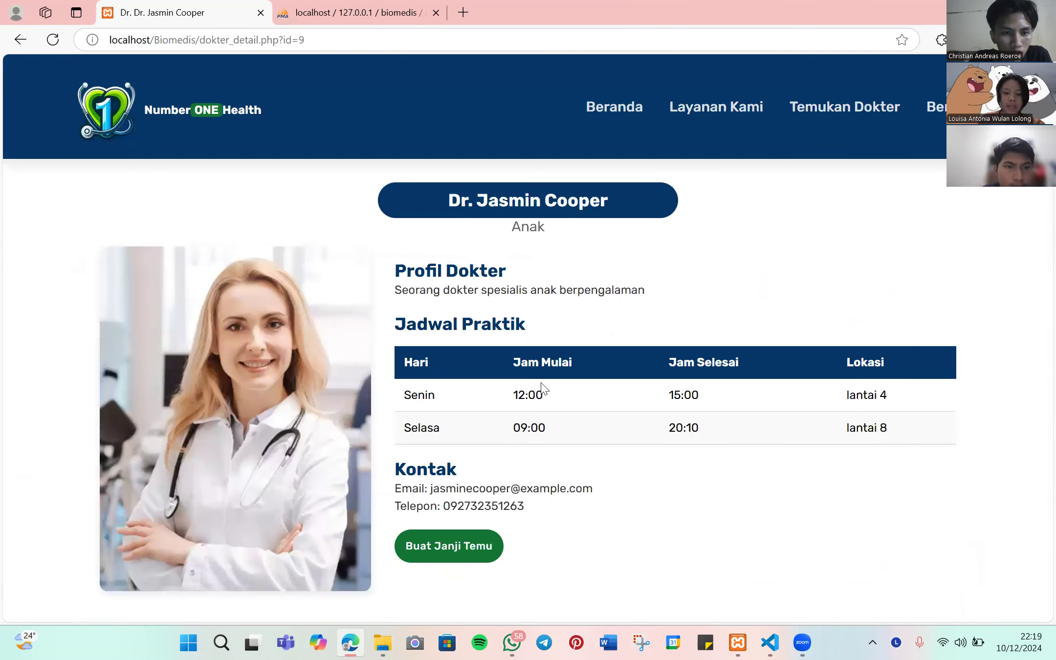
{"action": "left_click", "coordinate": [472, 547]}
{"action": "scroll", "coordinate": [491, 377], "scroll_direction": "down", "scroll_amount": 3}
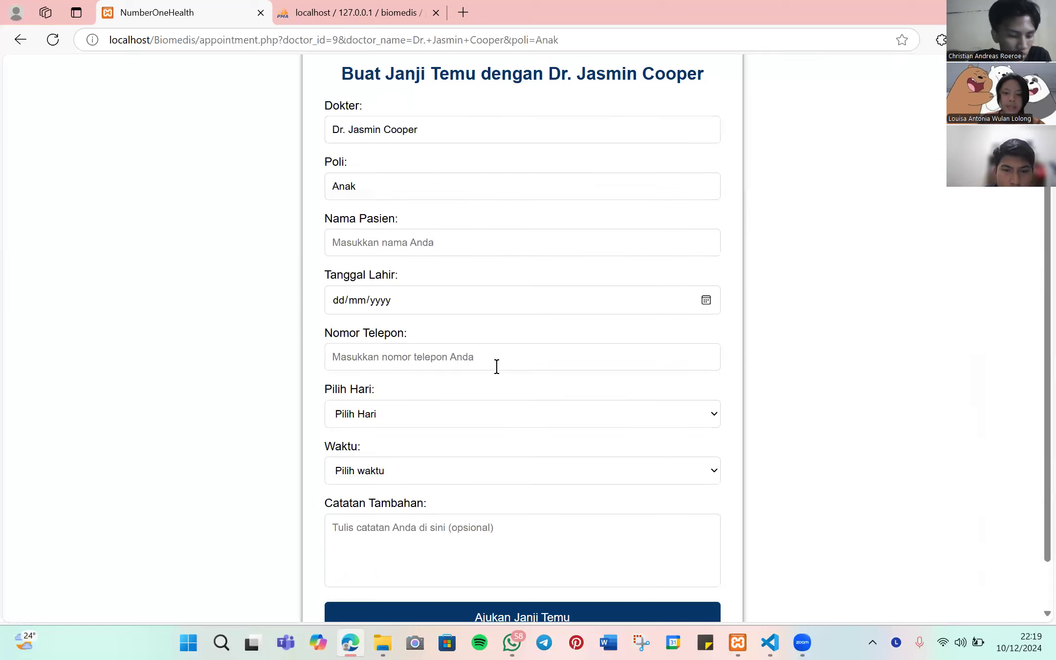
{"action": "scroll", "coordinate": [499, 347], "scroll_direction": "up", "scroll_amount": 3}
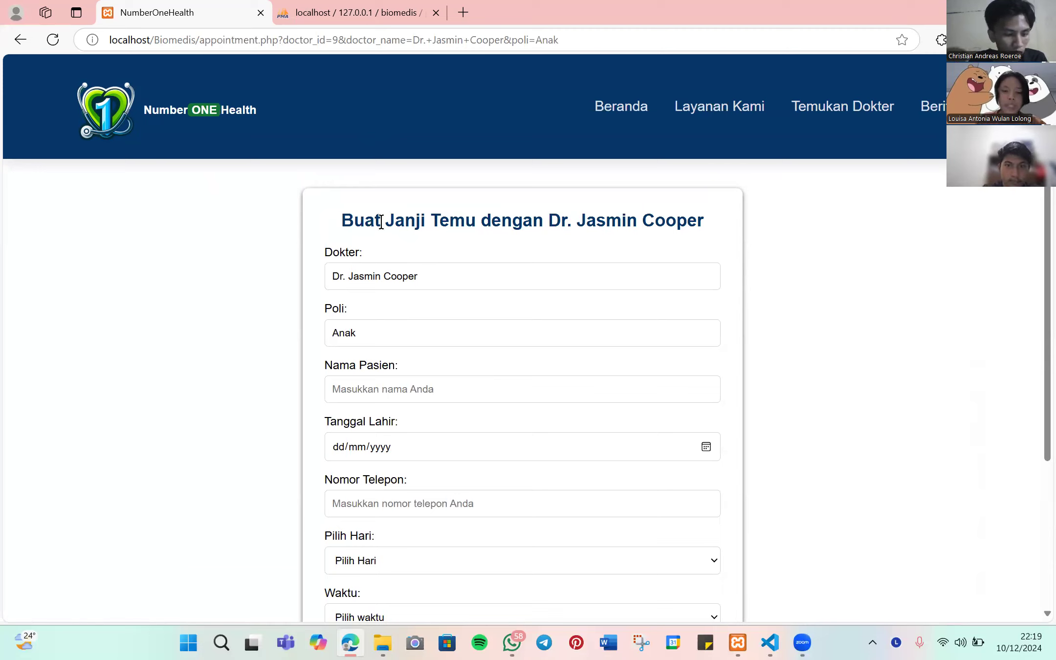
{"action": "left_click_drag", "start_coordinate": [344, 221], "coordinate": [707, 224]}
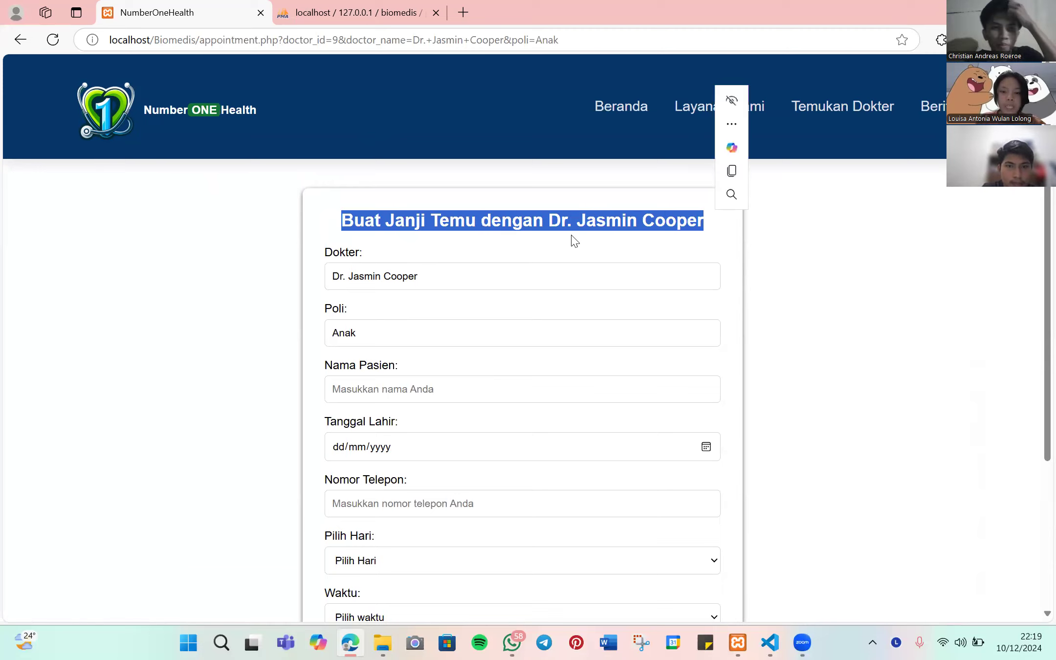
{"action": "left_click", "coordinate": [742, 225]}
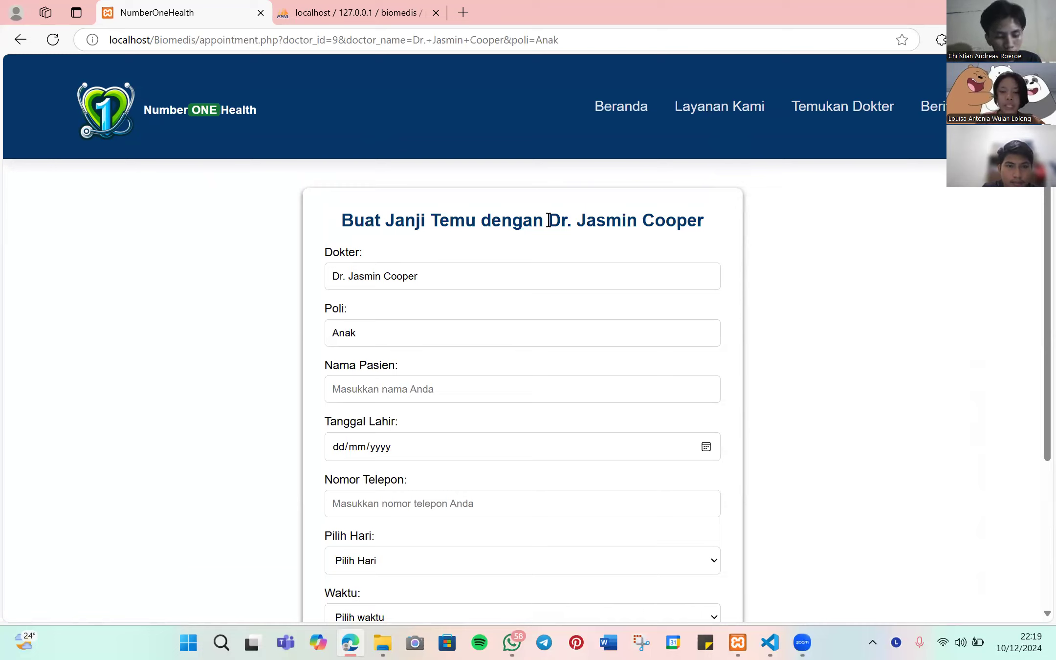
{"action": "left_click_drag", "start_coordinate": [549, 220], "coordinate": [737, 225]}
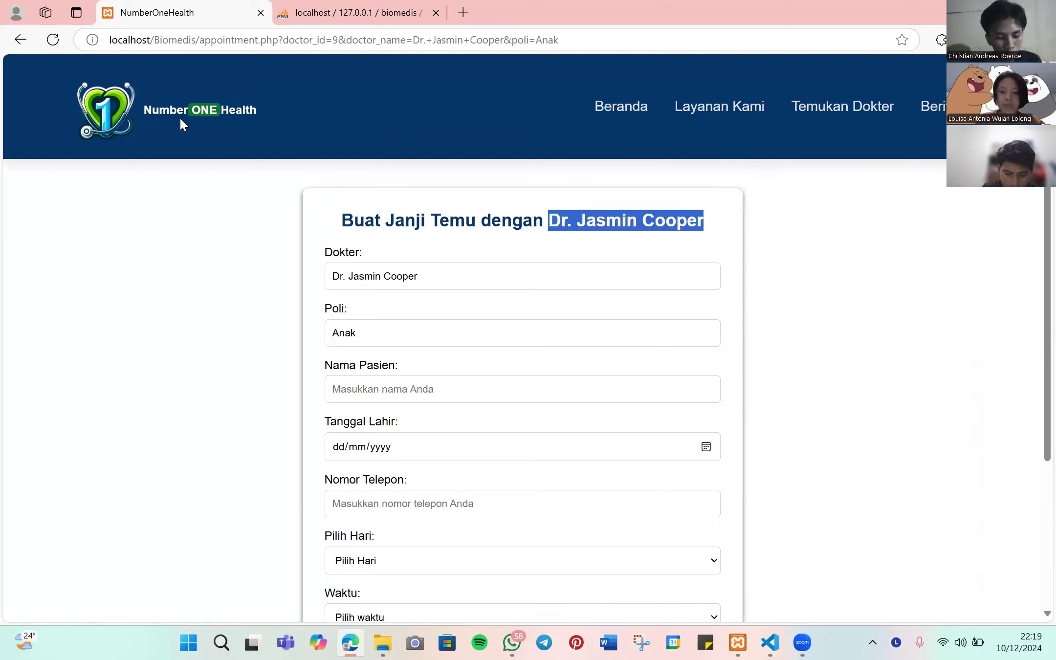
{"action": "left_click", "coordinate": [632, 120]}
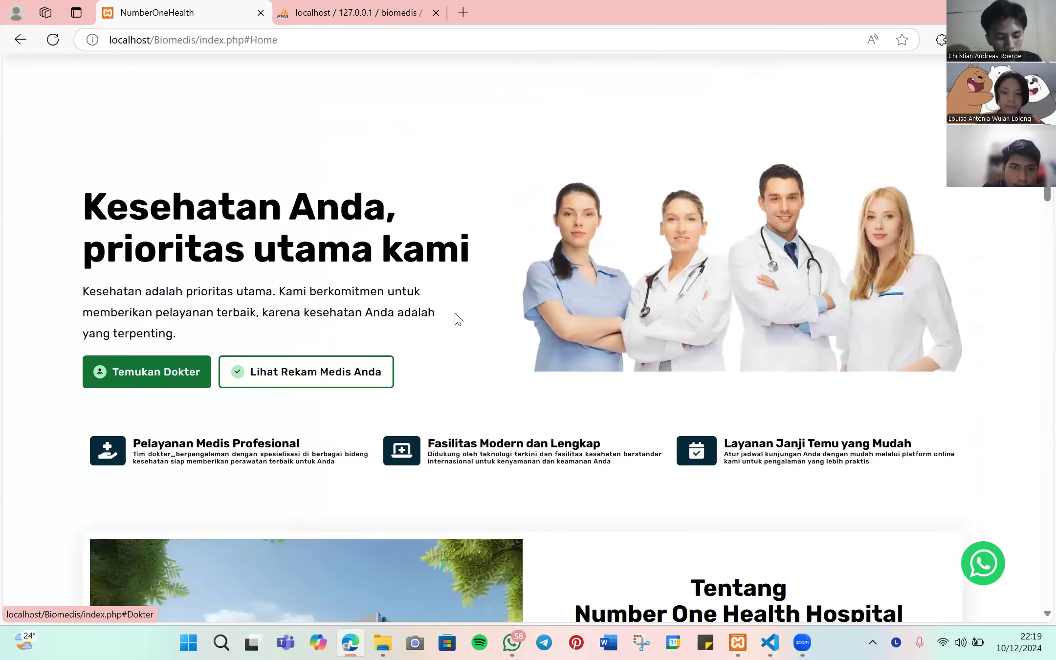
{"action": "scroll", "coordinate": [458, 319], "scroll_direction": "down", "scroll_amount": 10}
{"action": "left_click", "coordinate": [489, 391]}
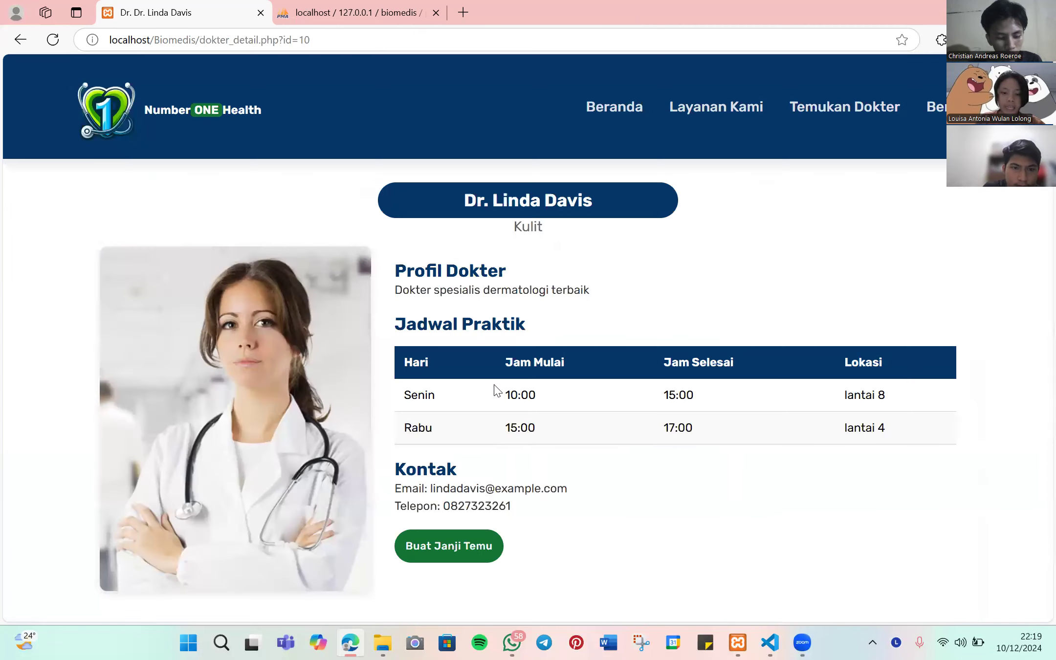
{"action": "left_click", "coordinate": [481, 547]}
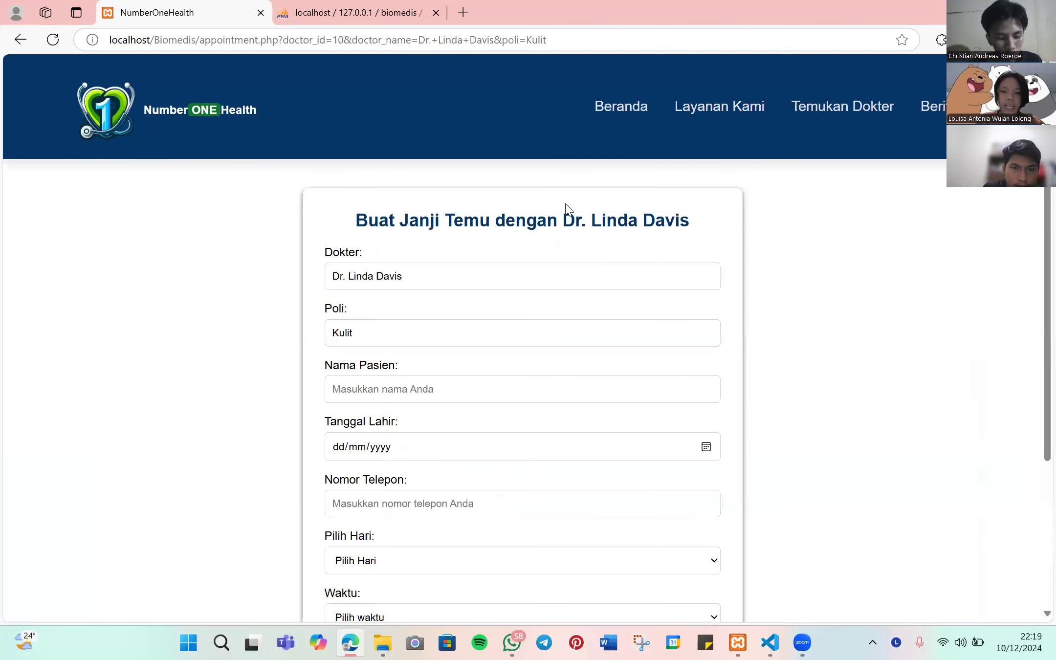
{"action": "left_click_drag", "start_coordinate": [581, 215], "coordinate": [709, 215]}
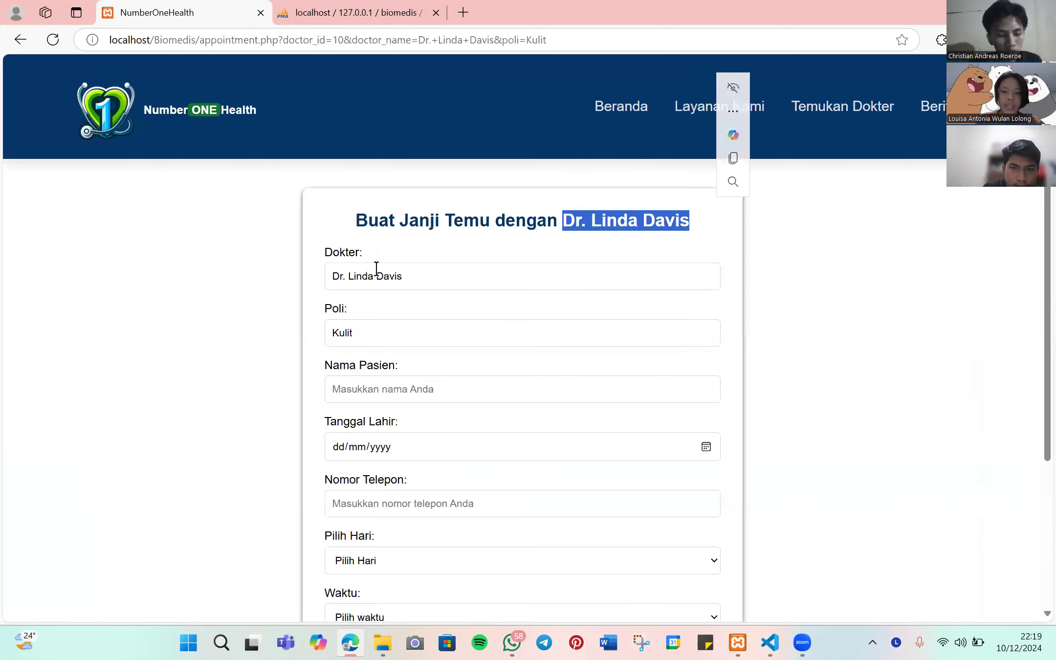
{"action": "scroll", "coordinate": [375, 271], "scroll_direction": "down", "scroll_amount": 1}
{"action": "left_click_drag", "start_coordinate": [332, 203], "coordinate": [427, 214]}
{"action": "double_click", "coordinate": [342, 259]}
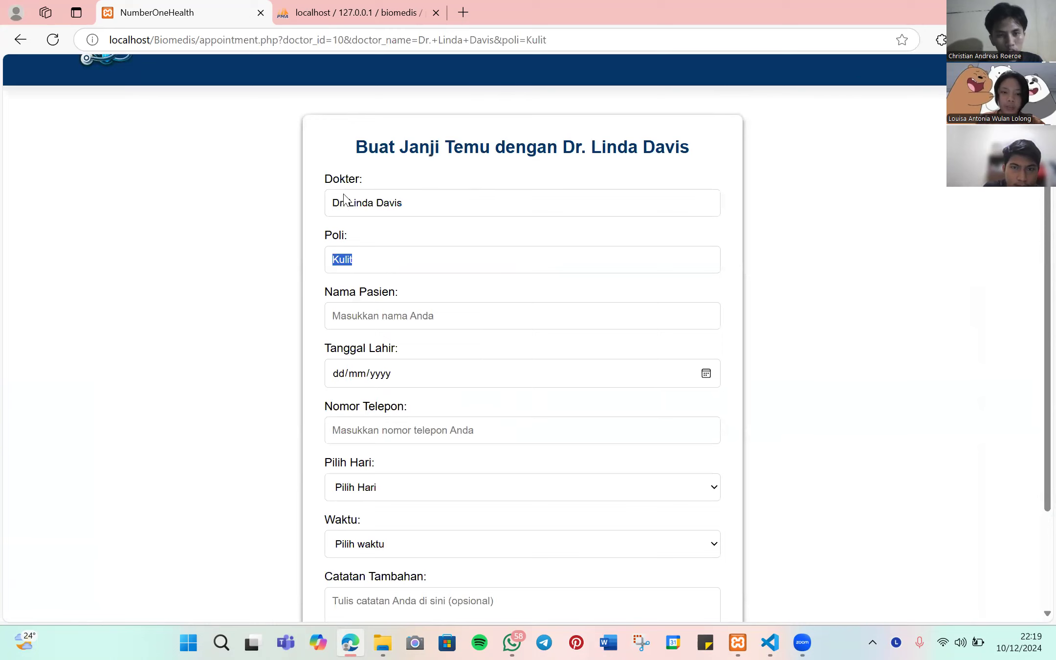
{"action": "left_click", "coordinate": [507, 280]}
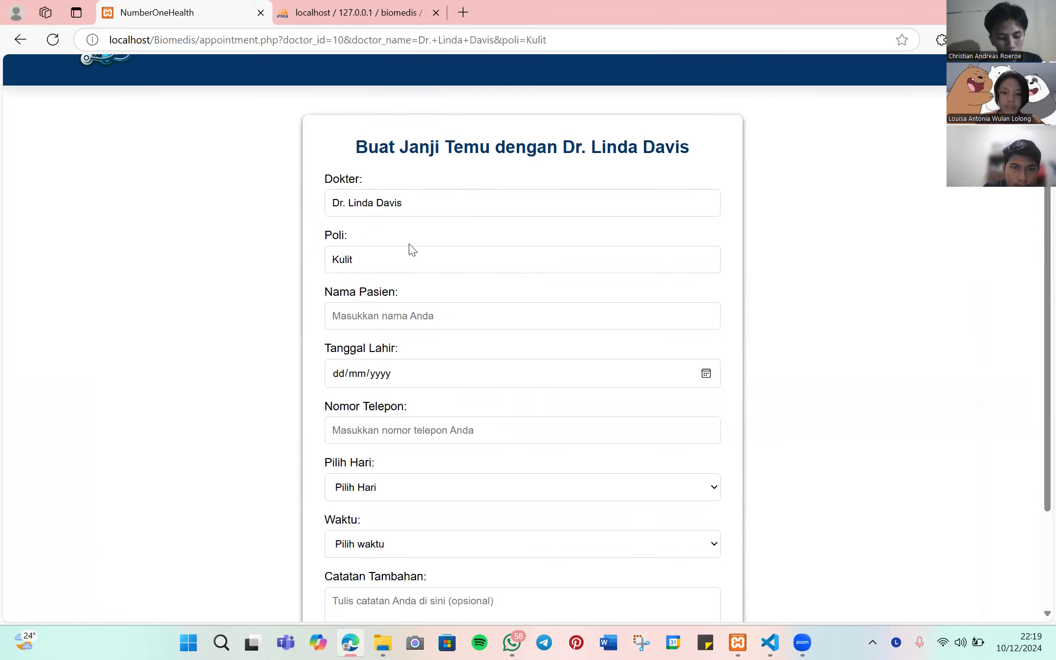
{"action": "scroll", "coordinate": [417, 239], "scroll_direction": "down", "scroll_amount": 1}
{"action": "scroll", "coordinate": [439, 236], "scroll_direction": "up", "scroll_amount": 2}
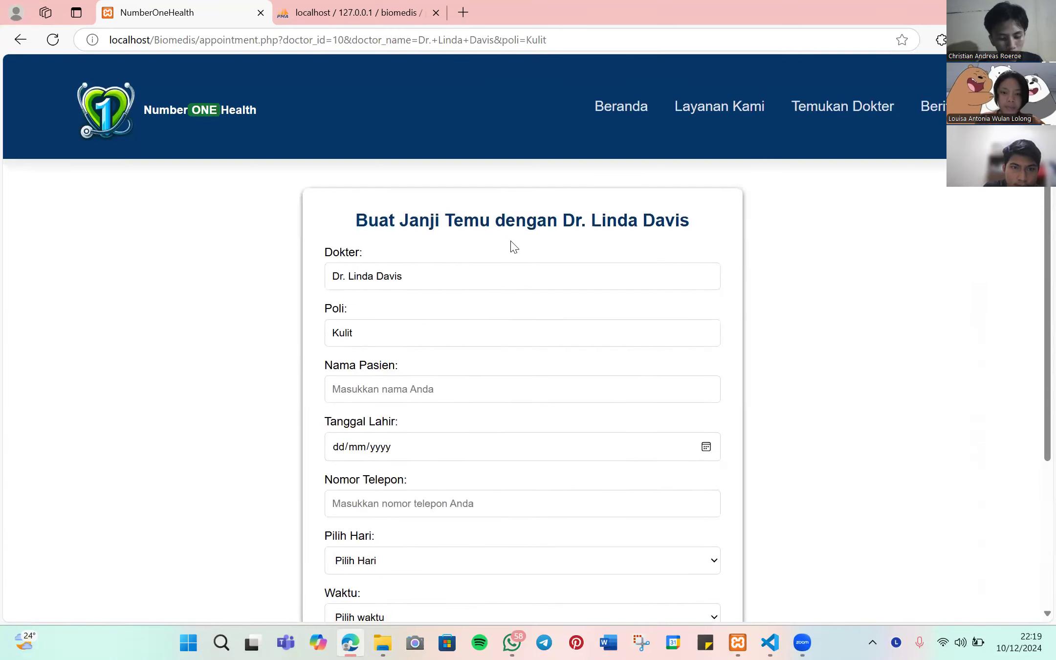
{"action": "scroll", "coordinate": [512, 245], "scroll_direction": "down", "scroll_amount": 3}
{"action": "scroll", "coordinate": [541, 420], "scroll_direction": "up", "scroll_amount": 3}
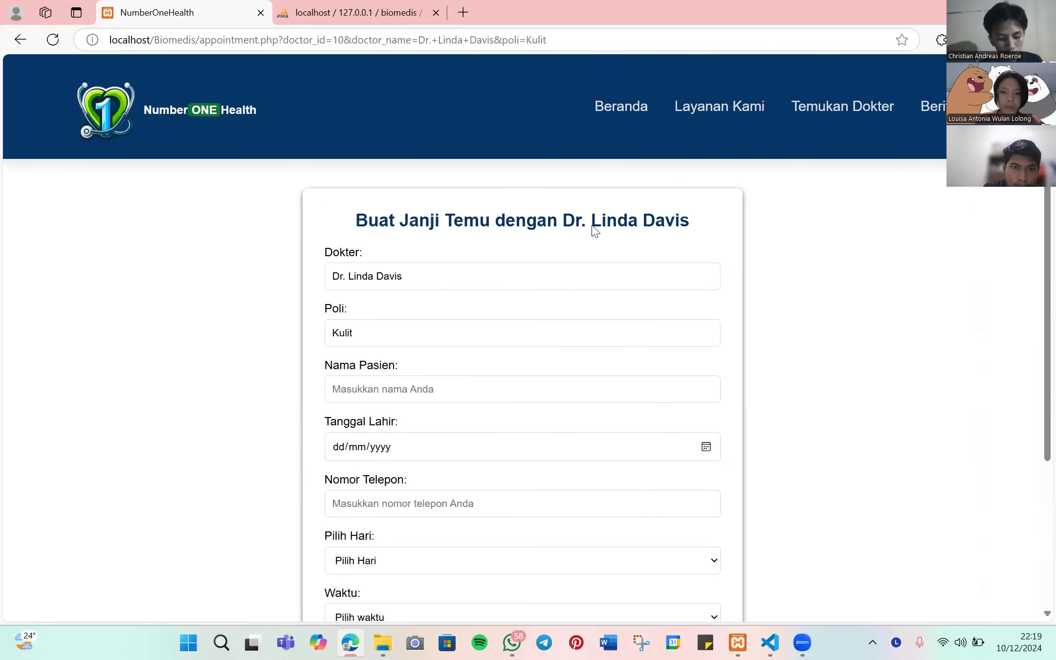
{"action": "left_click", "coordinate": [610, 109]}
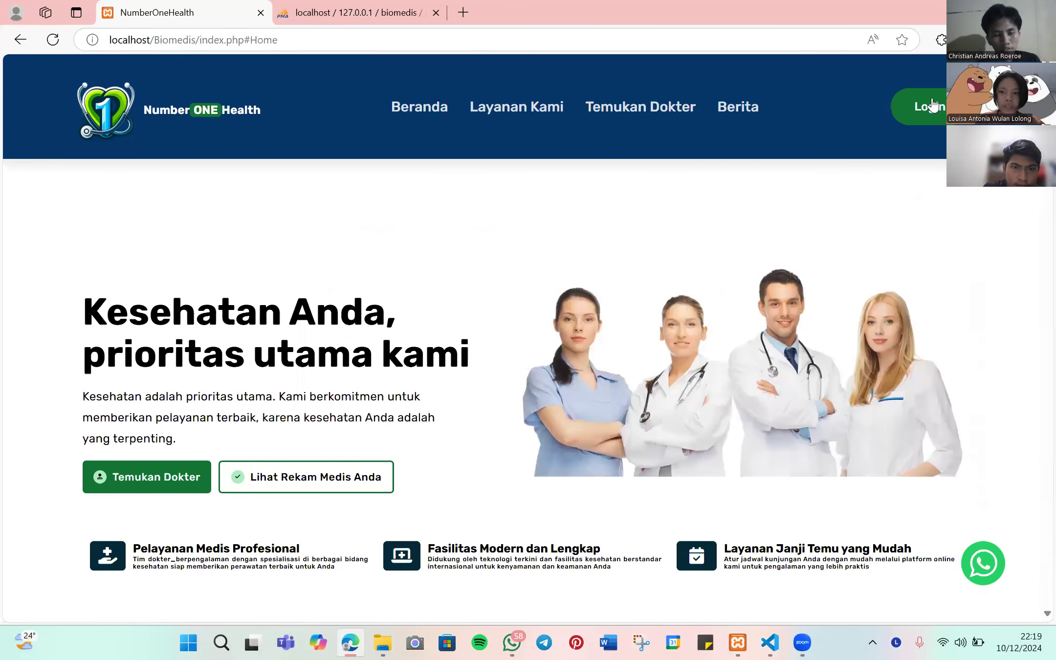
- Try registering with a new name, a saved e-mail and a new password; it's rejected as already registered
{"action": "left_click", "coordinate": [931, 98]}
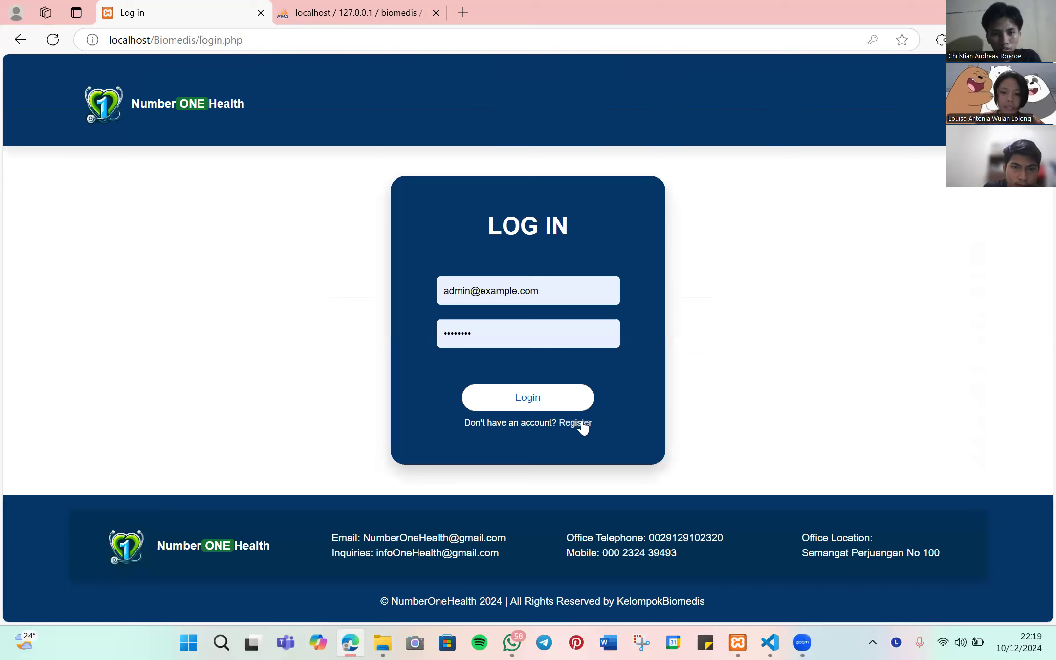
{"action": "left_click", "coordinate": [580, 424]}
{"action": "left_click", "coordinate": [511, 275]}
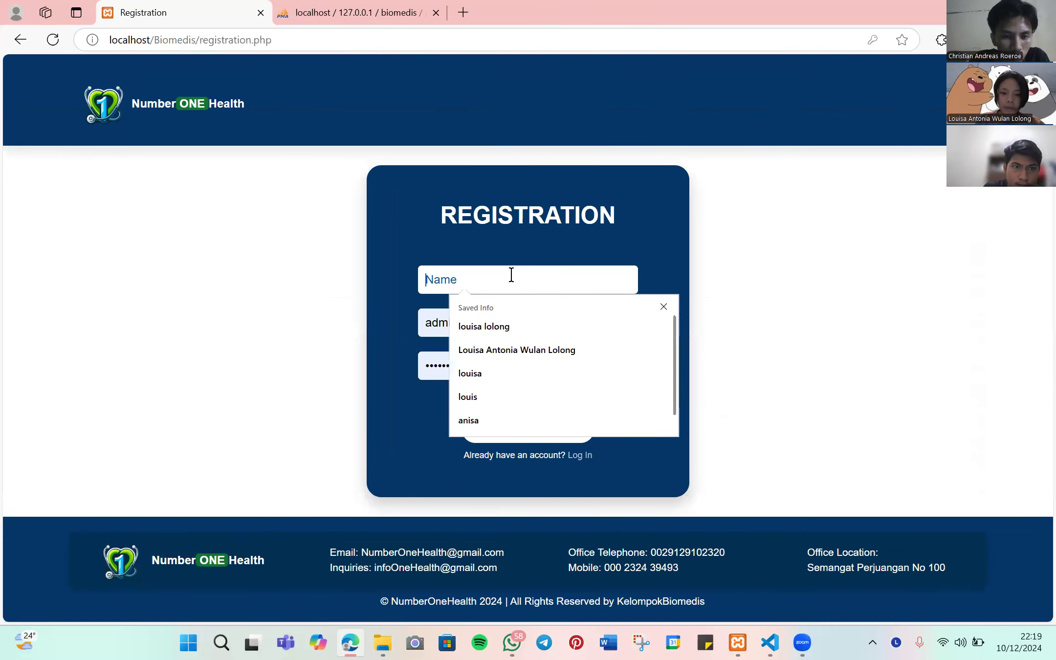
{"action": "type", "text": "Louisa"}
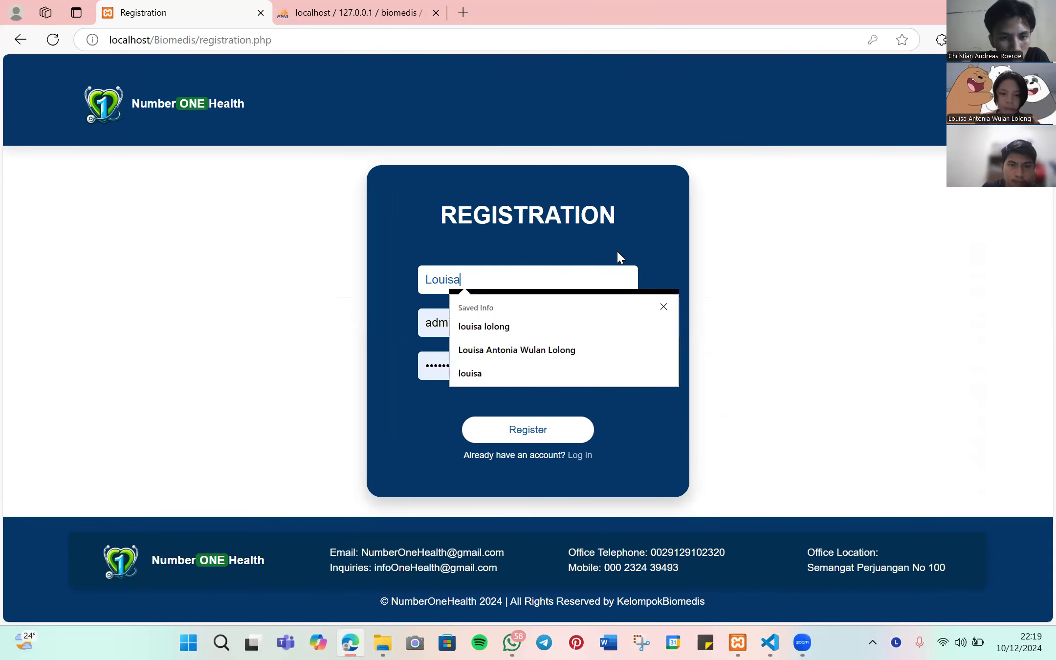
{"action": "left_click", "coordinate": [459, 323]}
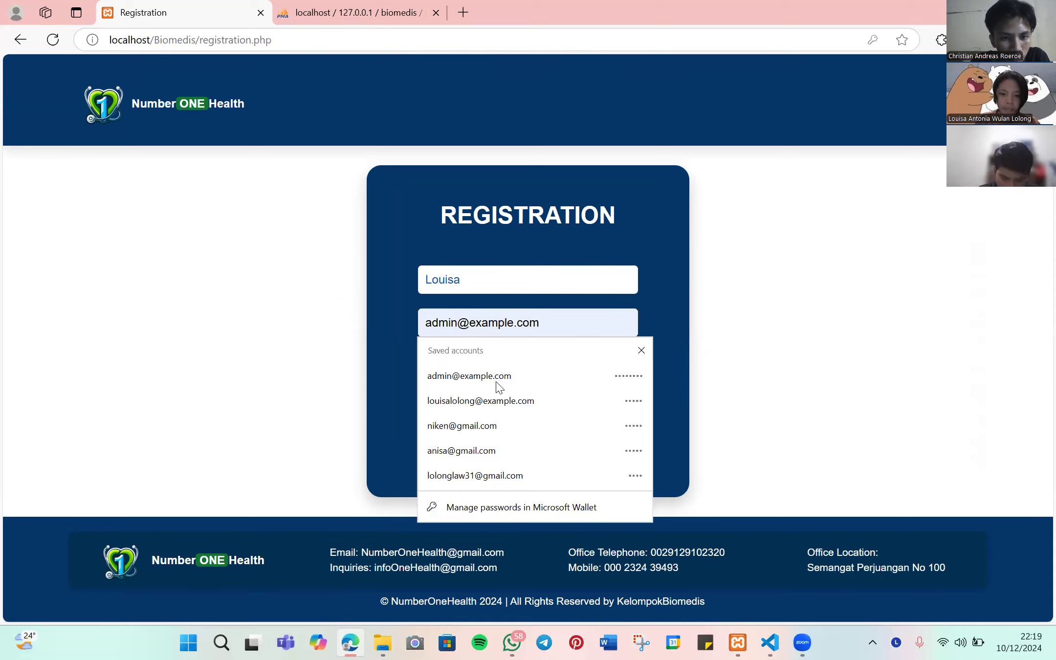
{"action": "left_click", "coordinate": [490, 401]}
{"action": "left_click_drag", "start_coordinate": [502, 365], "coordinate": [404, 365]}
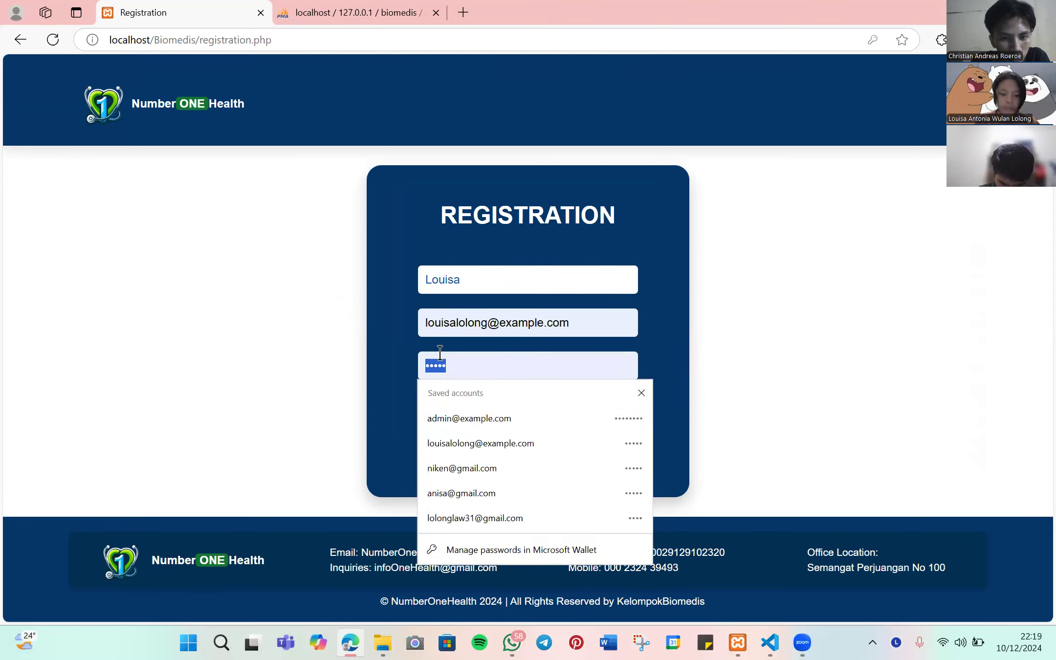
{"action": "type", "text": "12345678"}
{"action": "left_click", "coordinate": [543, 434]}
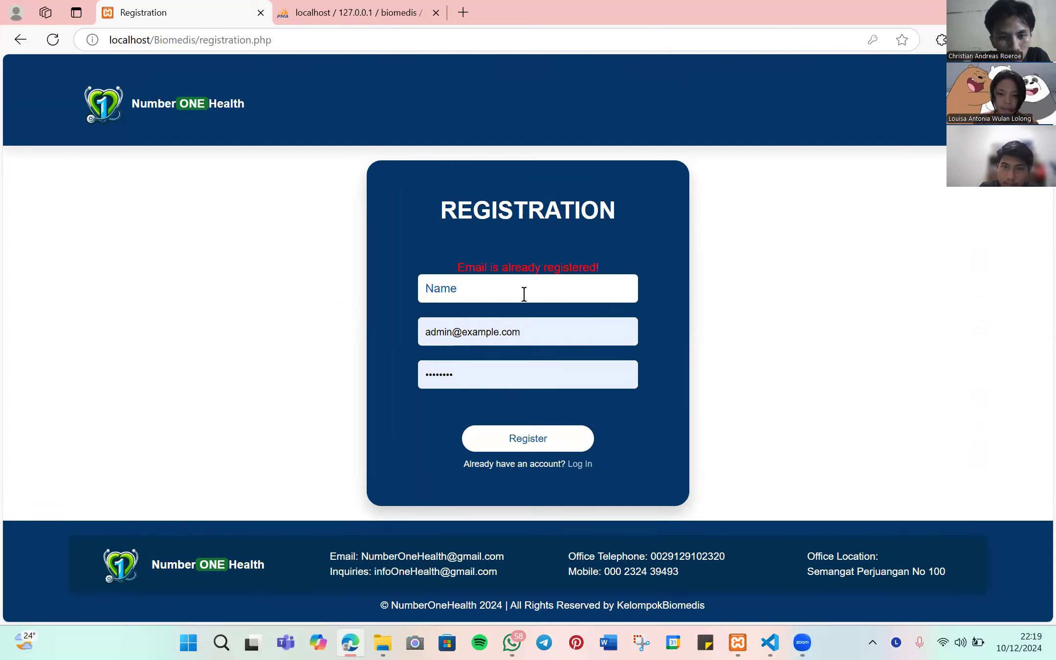
{"action": "left_click_drag", "start_coordinate": [461, 266], "coordinate": [612, 270]}
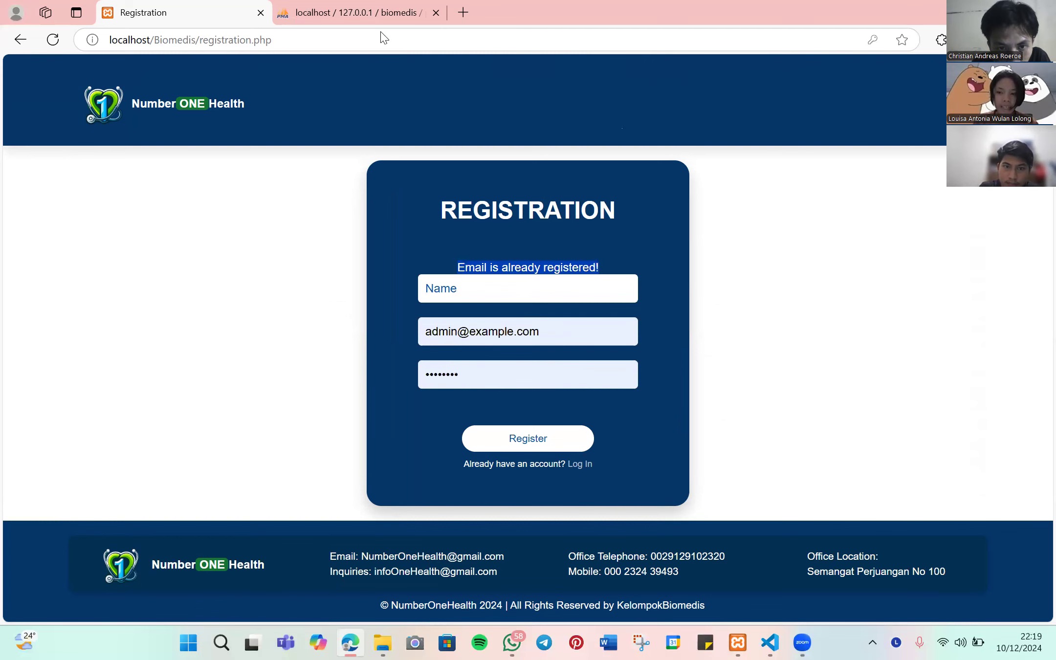
{"action": "left_click", "coordinate": [360, 9]}
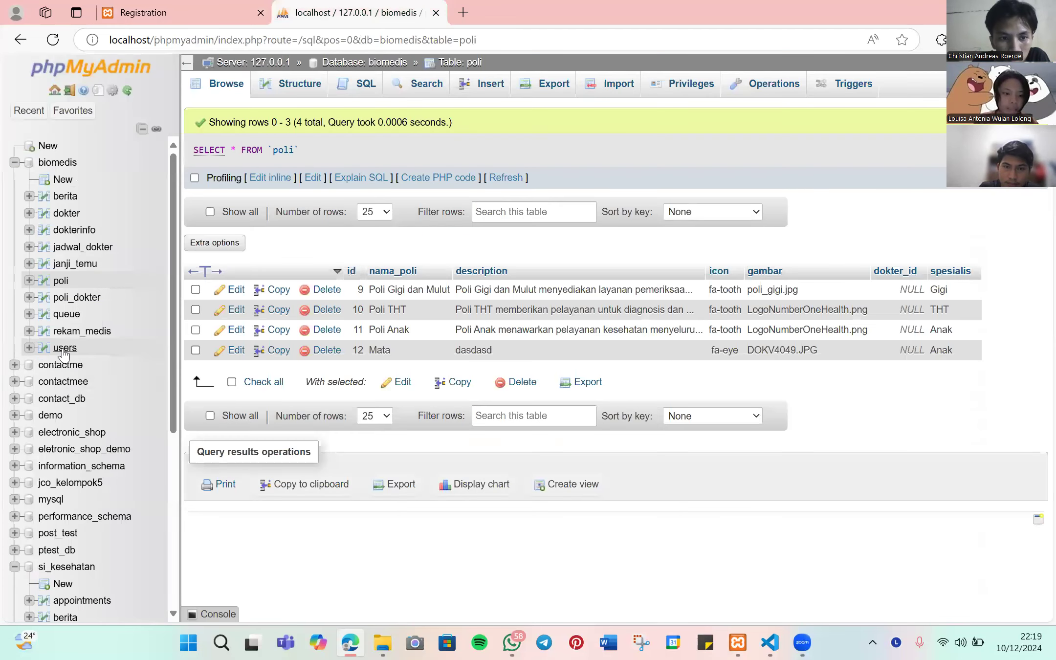
{"action": "left_click", "coordinate": [64, 348]}
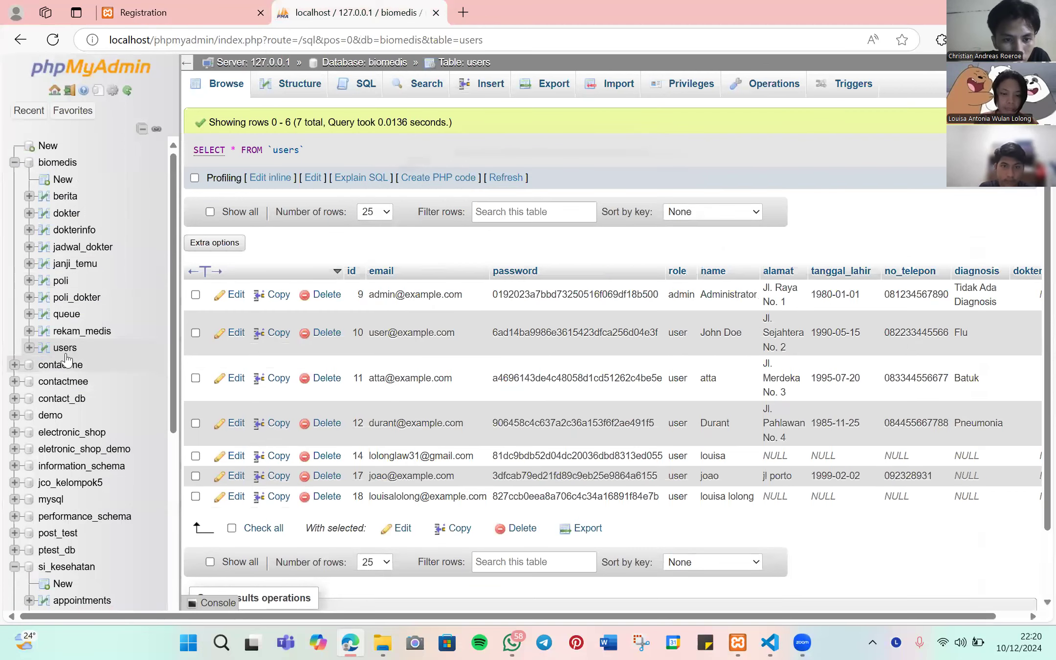
{"action": "scroll", "coordinate": [345, 386], "scroll_direction": "down", "scroll_amount": 2}
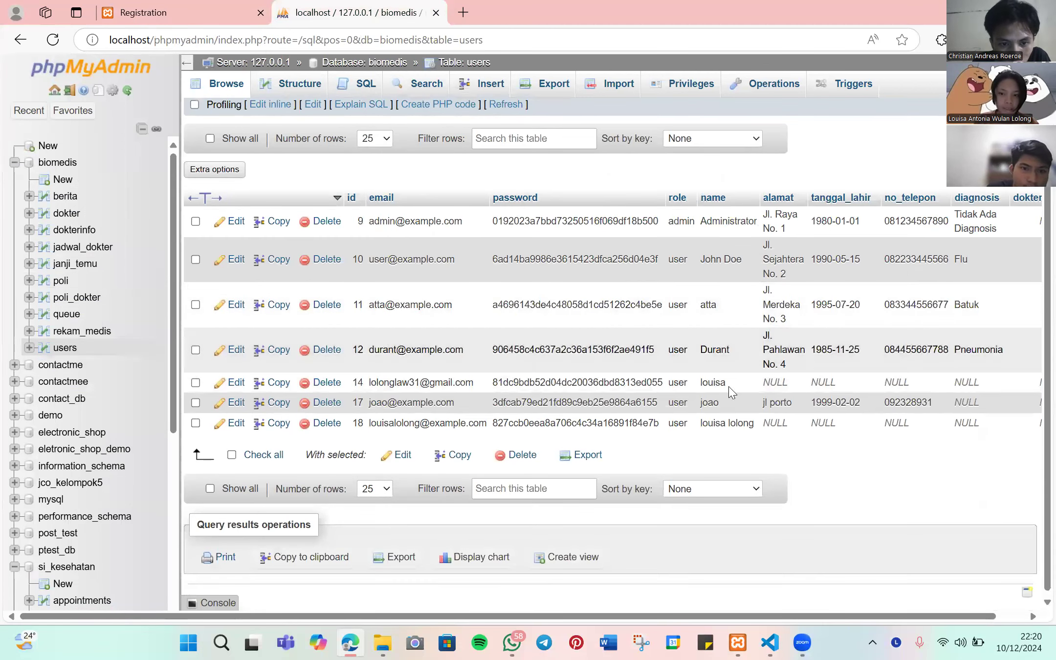
{"action": "double_click", "coordinate": [712, 382]}
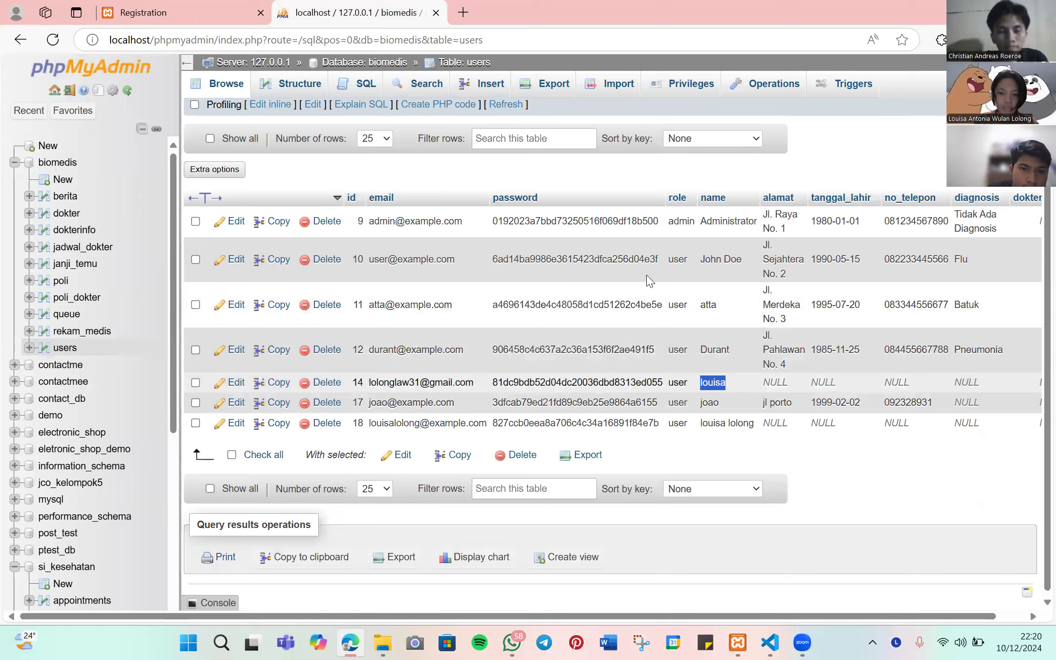
{"action": "left_click", "coordinate": [162, 11]}
{"action": "left_click", "coordinate": [506, 286]}
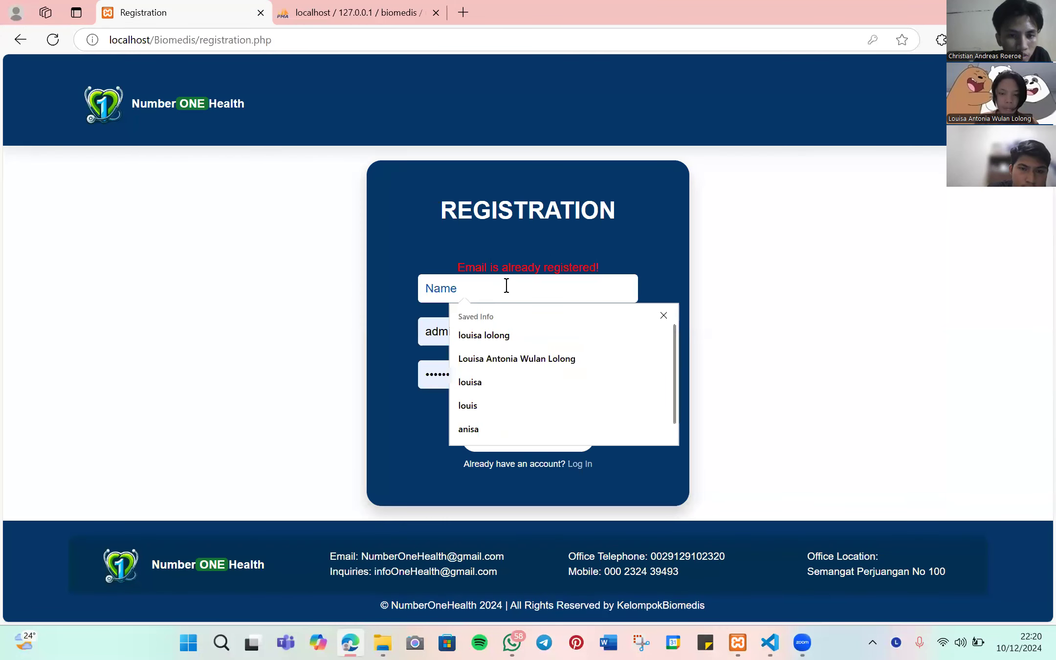
- Register with the patient's name, a gmail address based on it, and a new password
{"action": "left_click", "coordinate": [681, 340]}
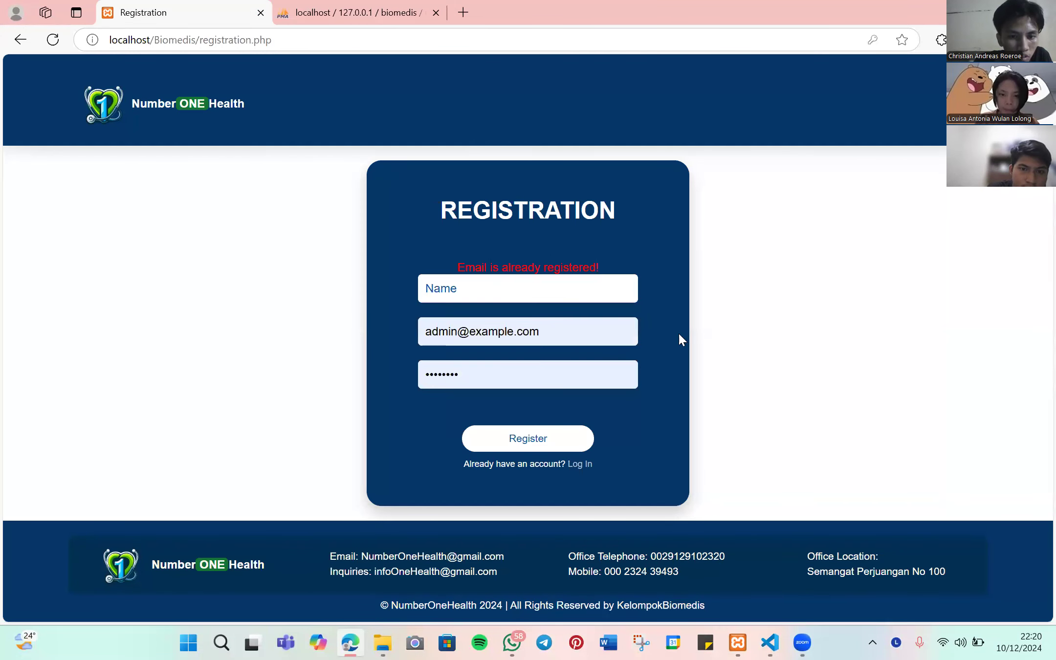
{"action": "left_click", "coordinate": [525, 293]}
{"action": "type", "text": "nia"}
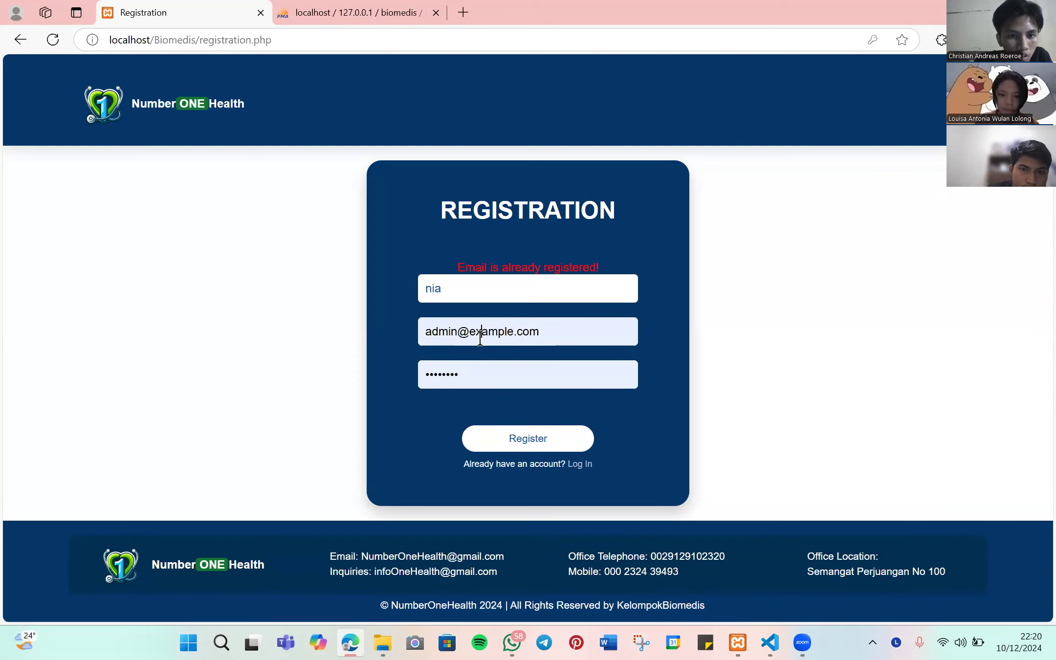
{"action": "left_click", "coordinate": [480, 336]}
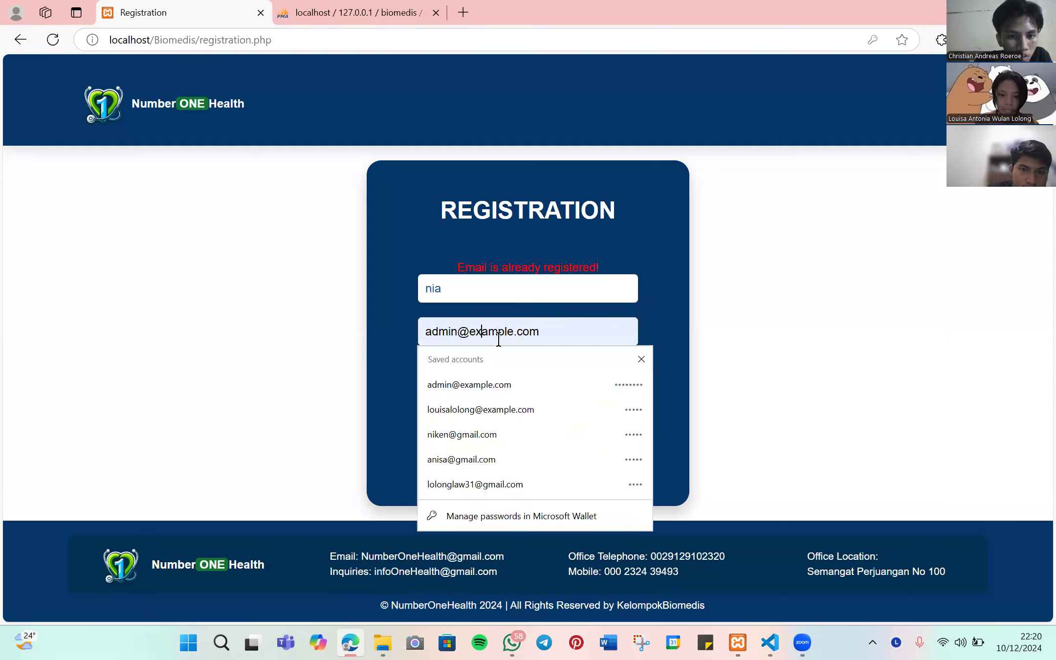
{"action": "key", "text": "BackSpace"}
{"action": "key", "text": "BackSpace"}
{"action": "key", "text": "BackSpace"}
{"action": "key", "text": "BackSpace"}
{"action": "key", "text": "BackSpace"}
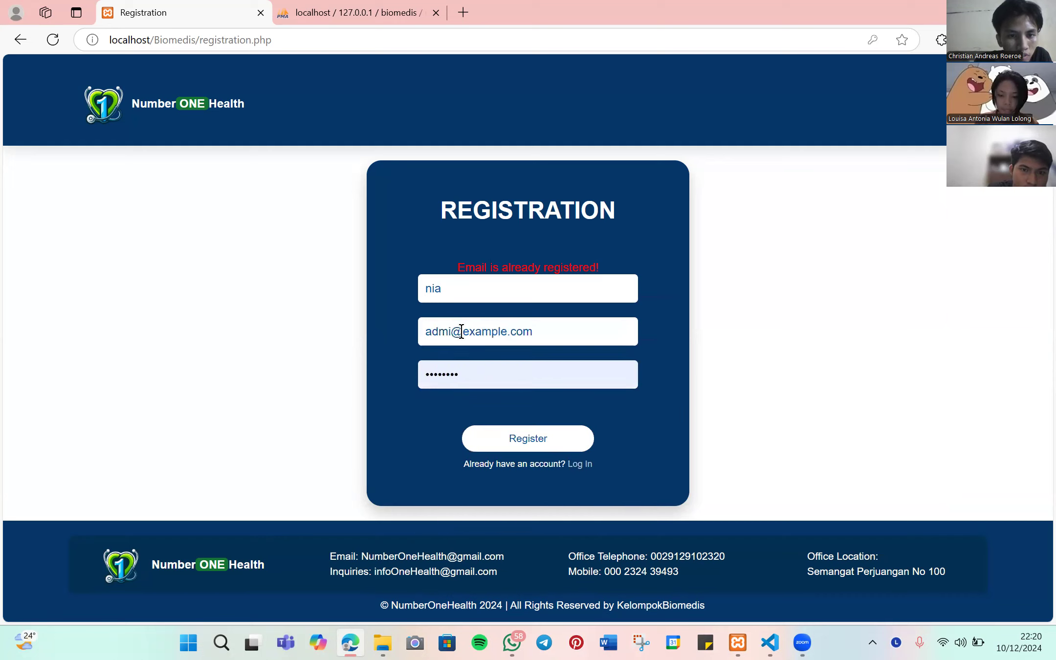
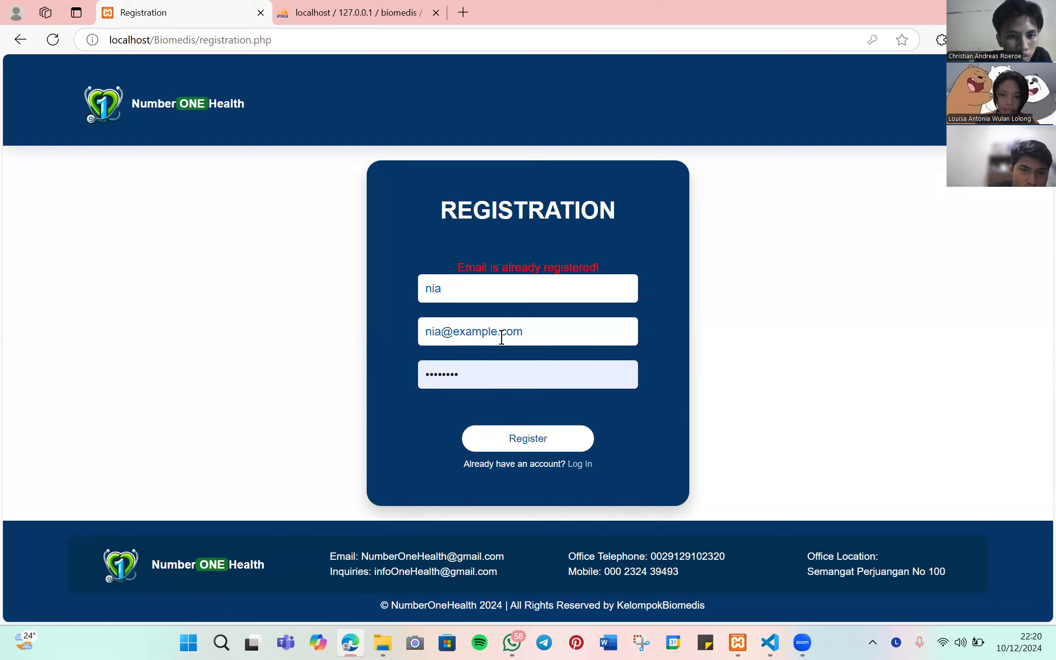
{"action": "left_click", "coordinate": [495, 333]}
{"action": "key", "text": "BackSpace"}
{"action": "key", "text": "BackSpace"}
{"action": "key", "text": "BackSpace"}
{"action": "key", "text": "BackSpace"}
{"action": "key", "text": "BackSpace"}
{"action": "key", "text": "BackSpace"}
{"action": "key", "text": "BackSpace"}
{"action": "type", "text": "gmail"}
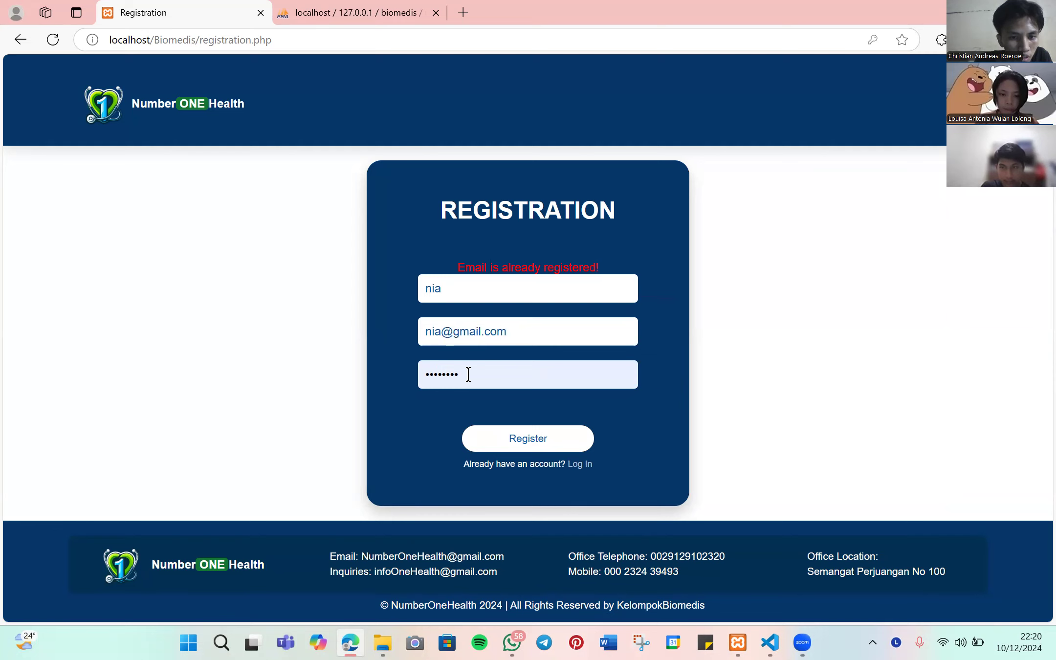
{"action": "left_click", "coordinate": [467, 374]}
{"action": "type", "text": "12345"}
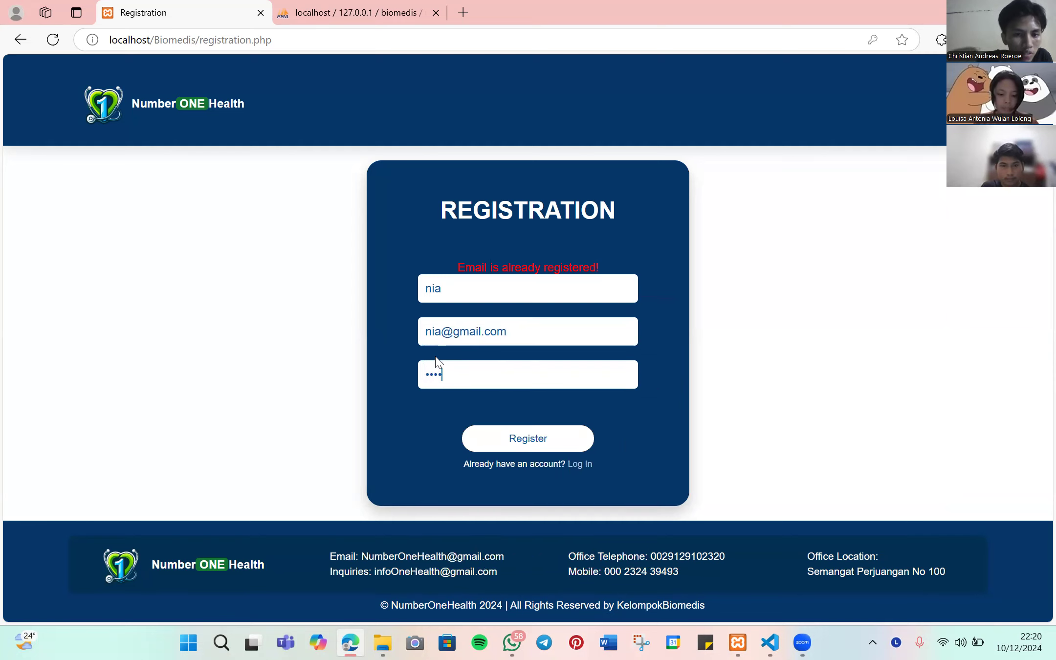
{"action": "left_click", "coordinate": [544, 435]}
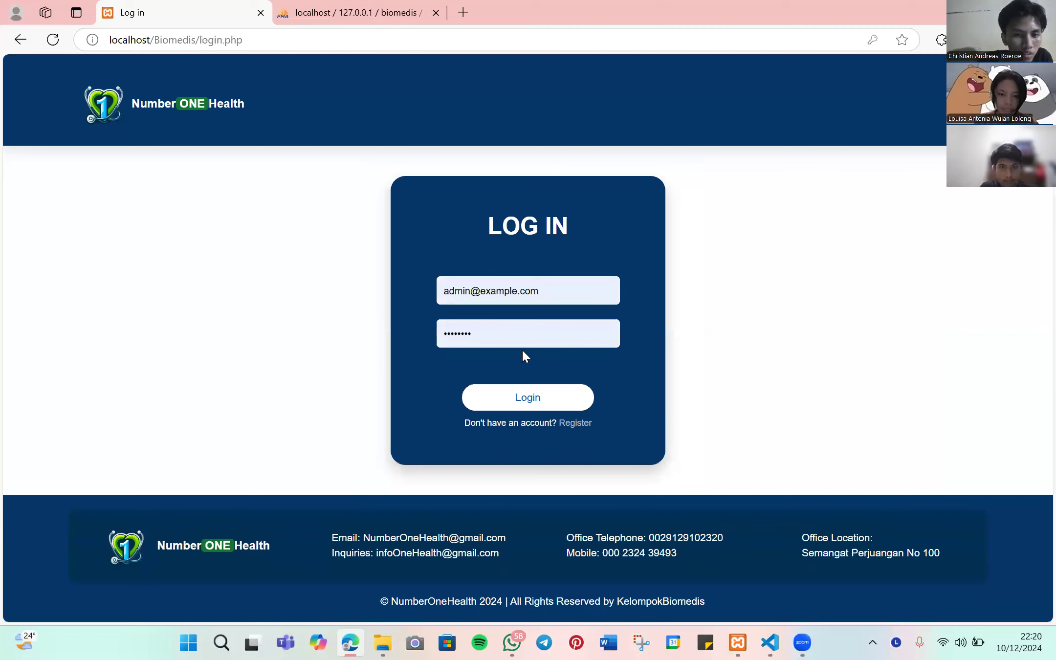
- Log in with the new patient account's gmail address and password, dismissing the save-password prompt
{"action": "left_click_drag", "start_coordinate": [550, 287], "coordinate": [439, 288]}
{"action": "left_click_drag", "start_coordinate": [575, 301], "coordinate": [432, 291]}
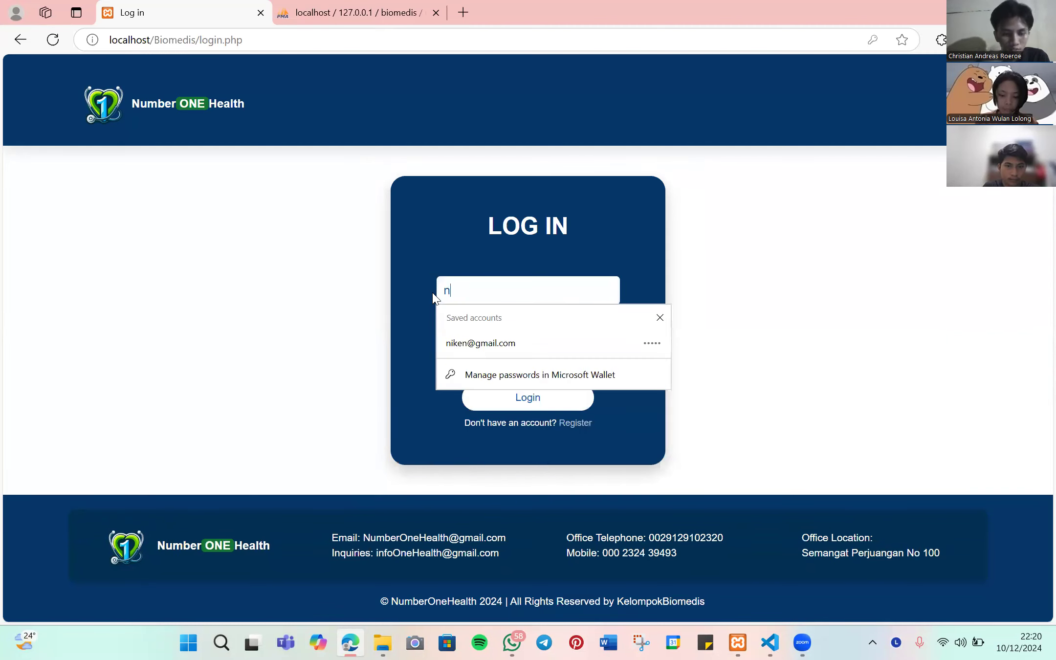
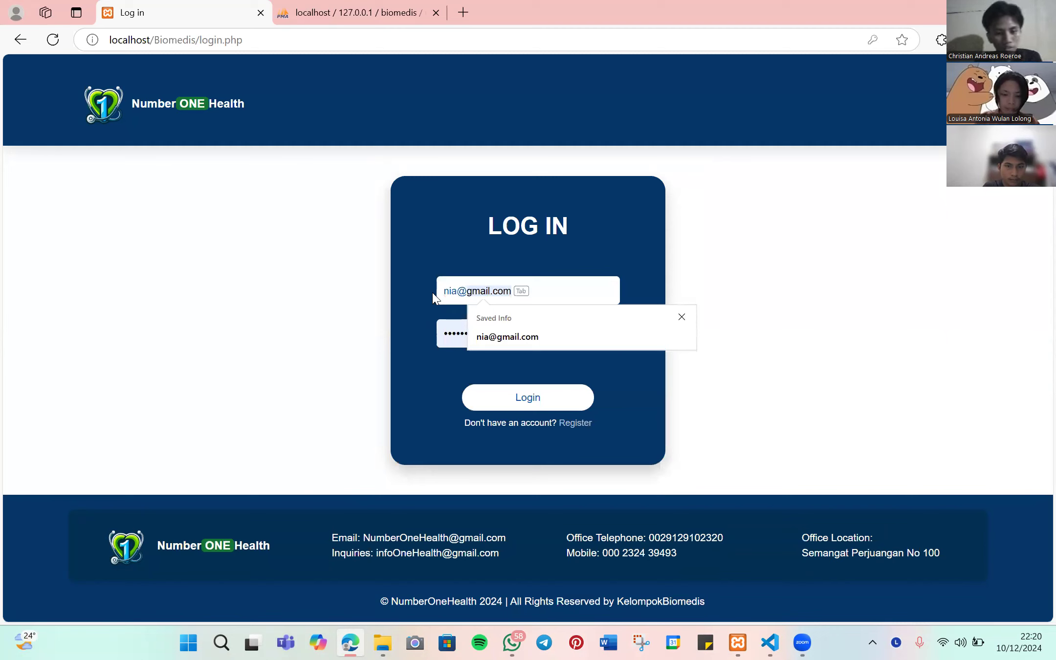
{"action": "left_click", "coordinate": [460, 333]}
{"action": "left_click_drag", "start_coordinate": [493, 332], "coordinate": [433, 328]}
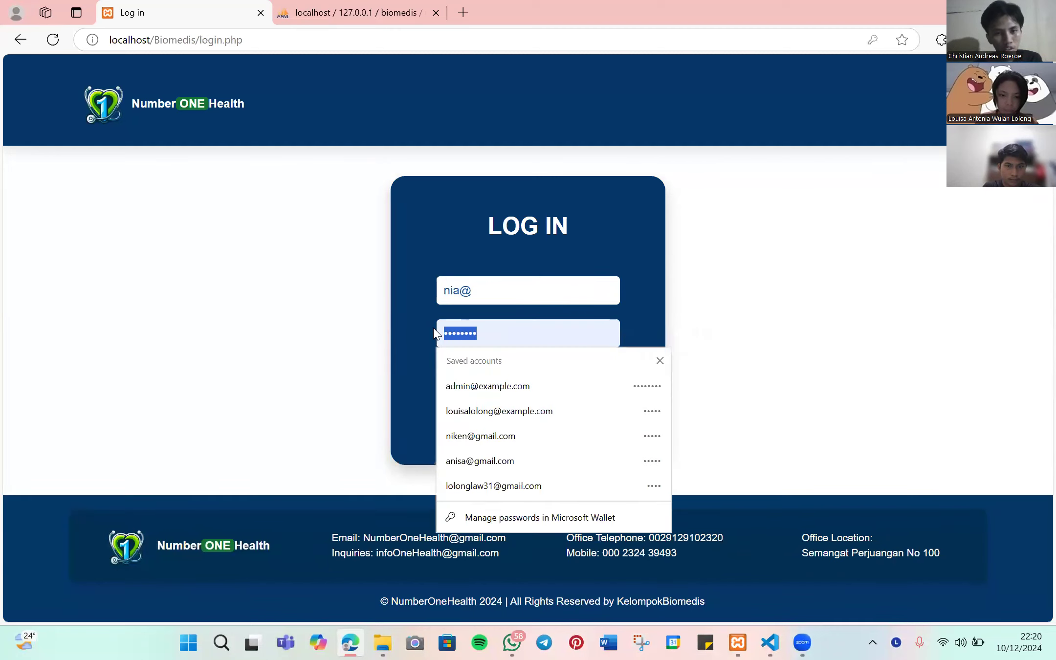
{"action": "key", "text": "BackSpace"}
{"action": "type", "text": "1234"}
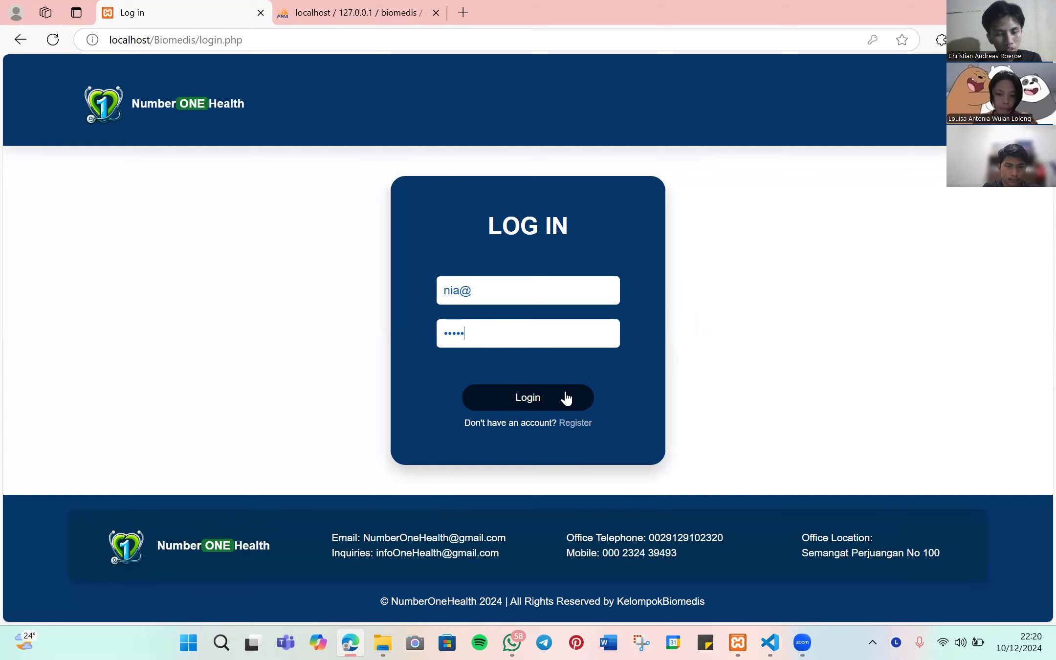
{"action": "left_click", "coordinate": [566, 398]}
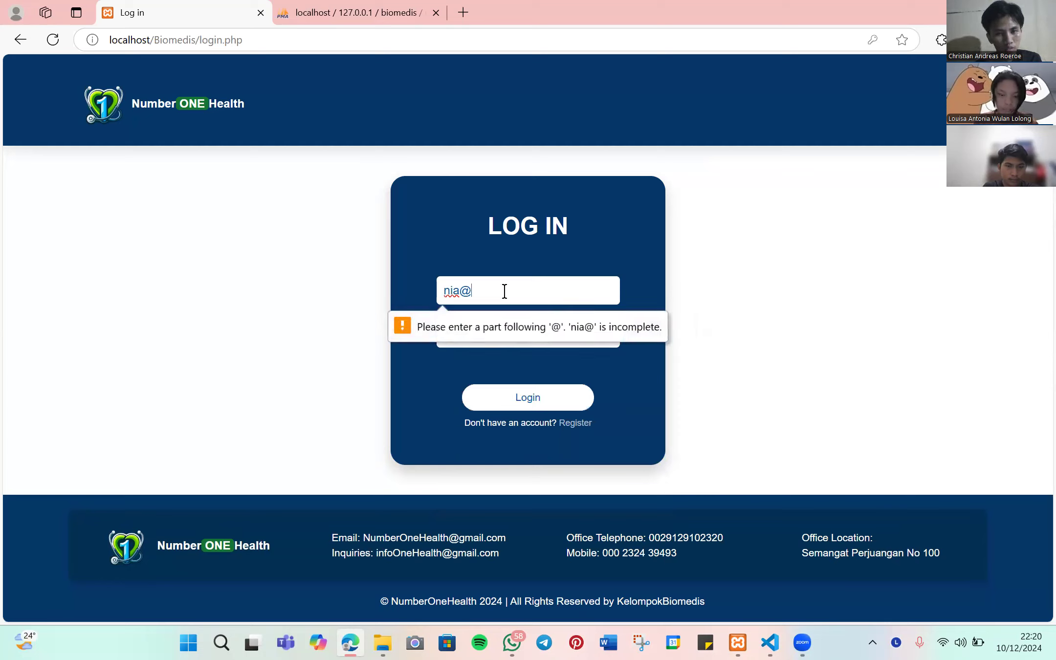
{"action": "type", "text": "gmail.com"}
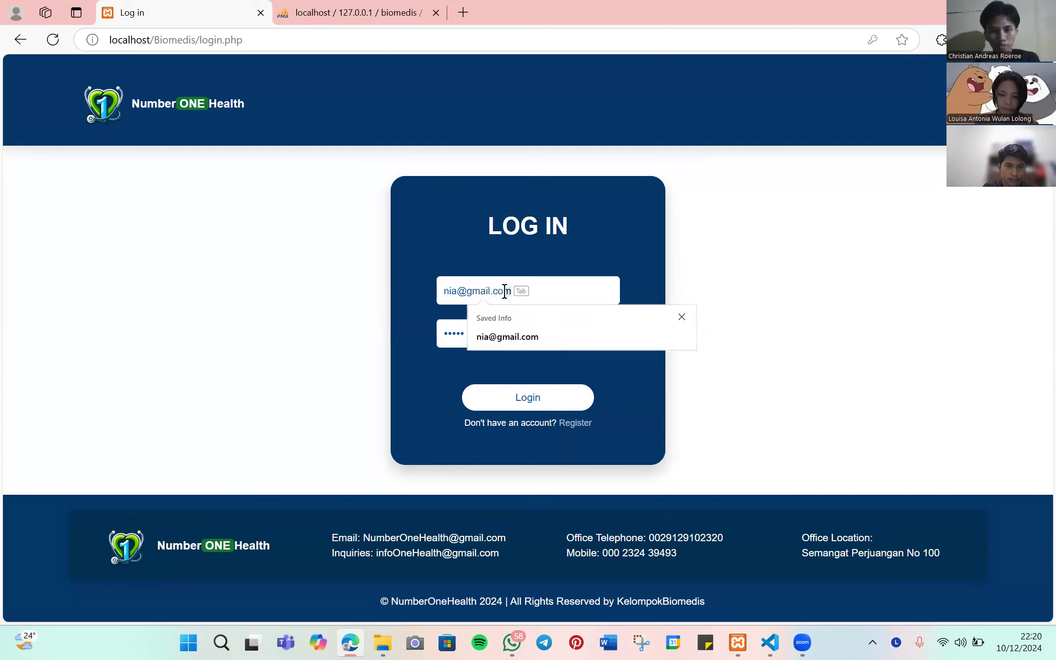
{"action": "key", "text": "Tab"}
{"action": "left_click", "coordinate": [547, 402]}
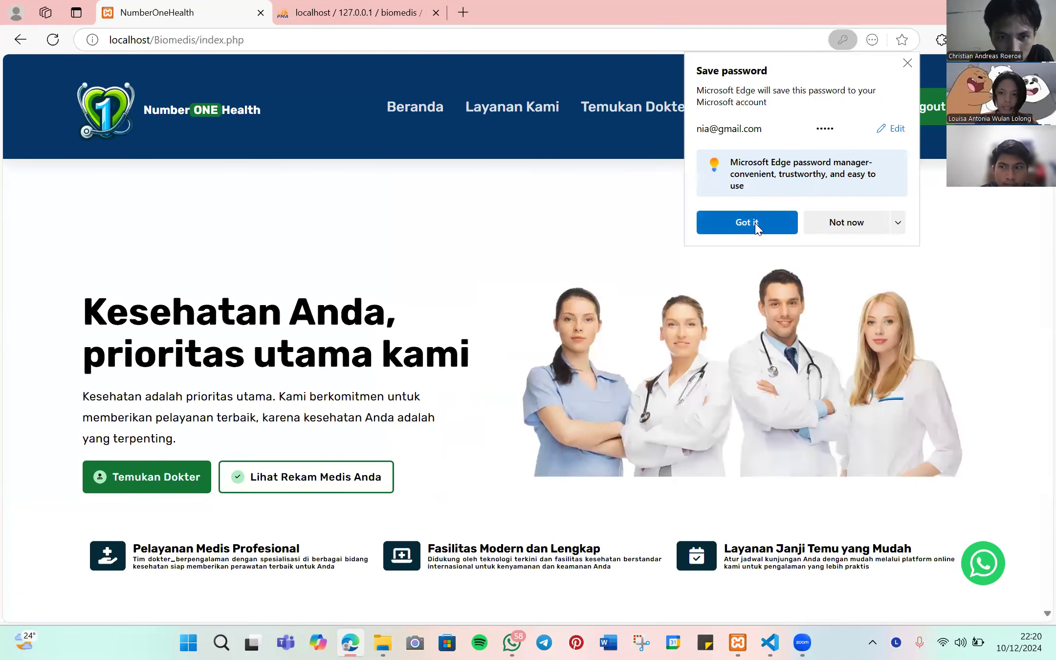
{"action": "left_click", "coordinate": [755, 224]}
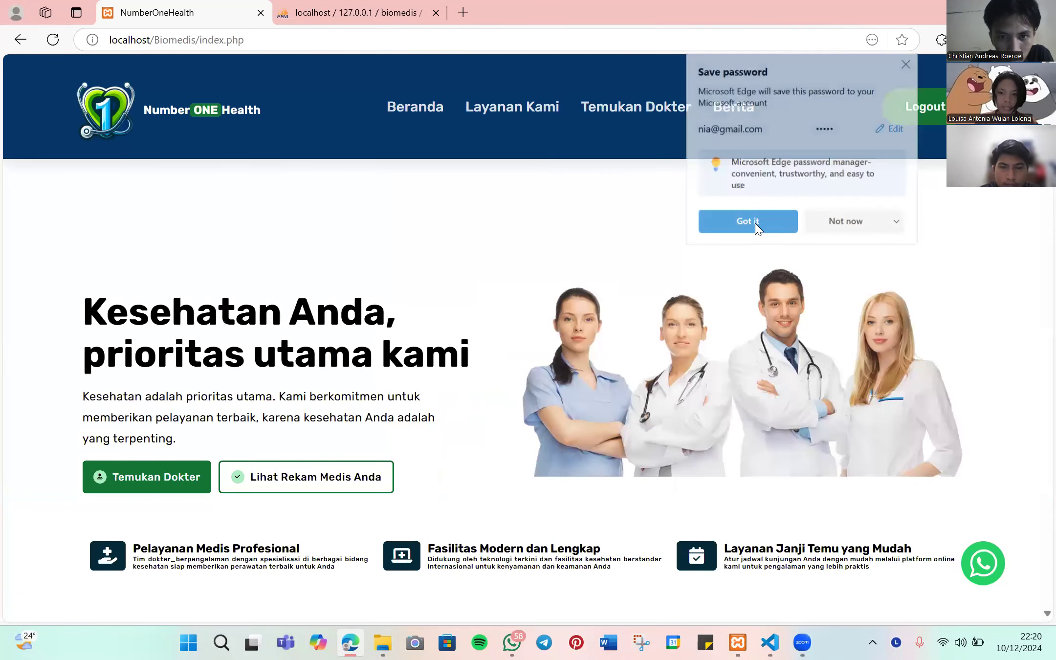
- Open the Kulit doctor's profile and start an appointment booking
{"action": "scroll", "coordinate": [479, 280], "scroll_direction": "down", "scroll_amount": 4}
{"action": "scroll", "coordinate": [481, 279], "scroll_direction": "down", "scroll_amount": 4}
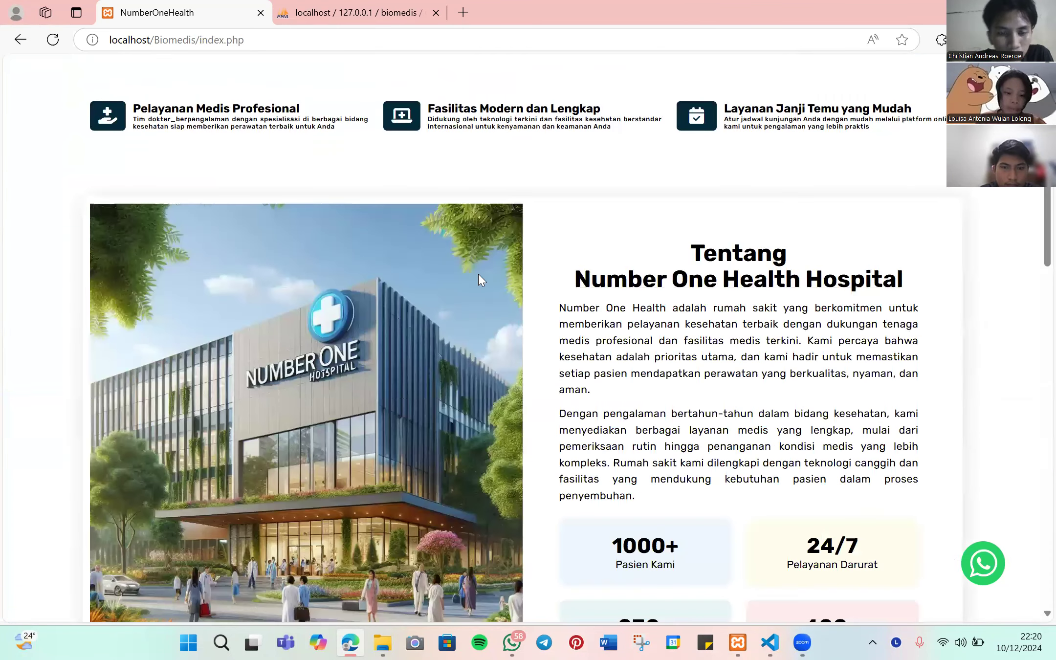
{"action": "scroll", "coordinate": [482, 279], "scroll_direction": "down", "scroll_amount": 10}
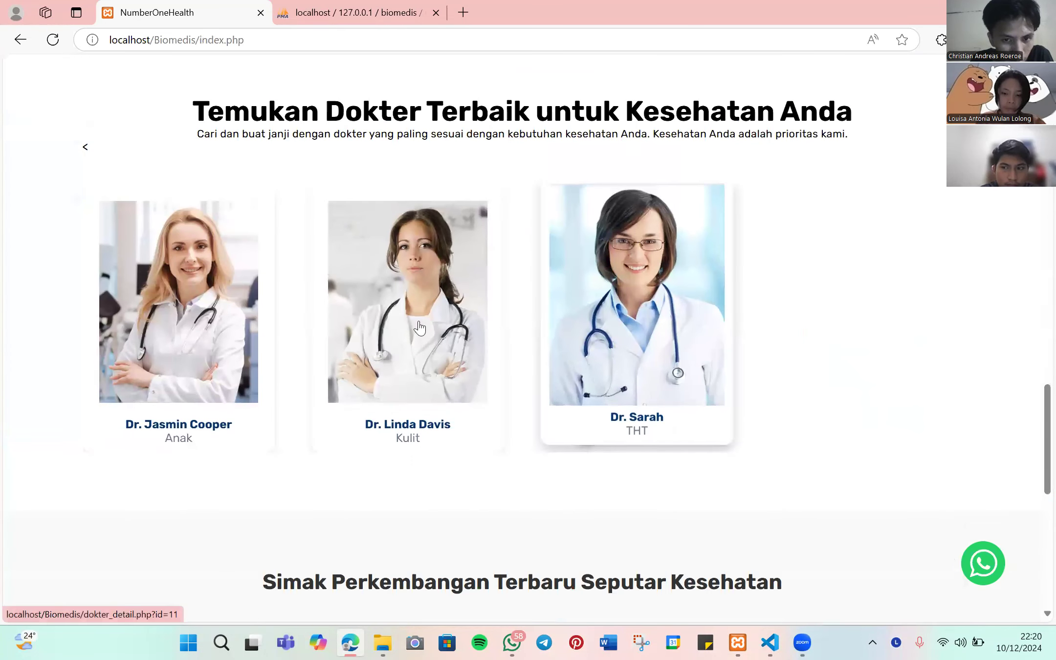
{"action": "left_click", "coordinate": [407, 323]}
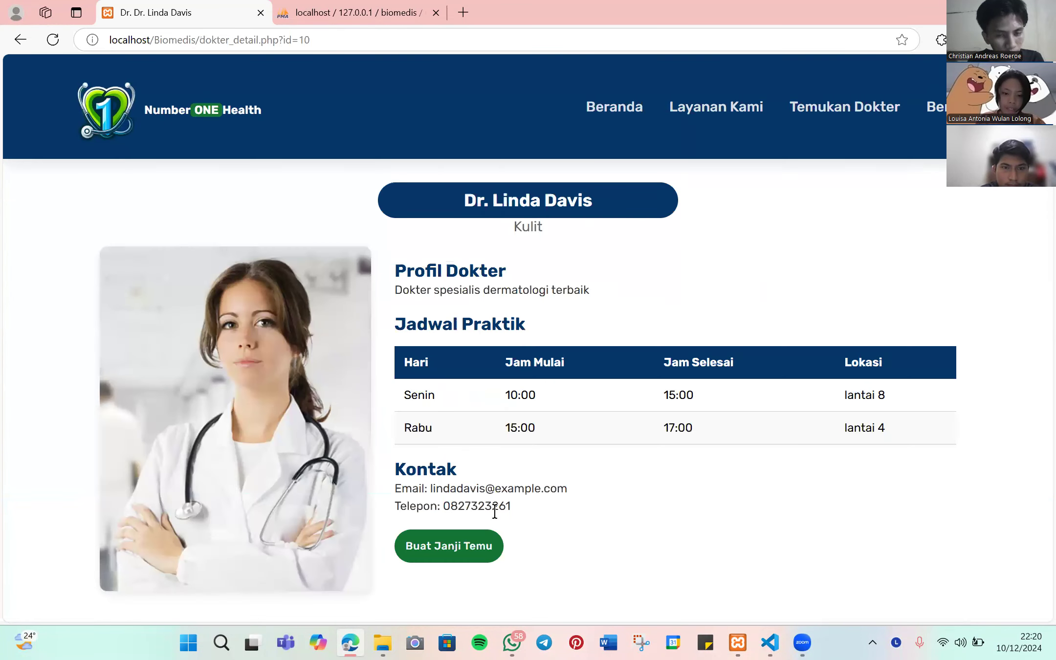
{"action": "left_click", "coordinate": [458, 545]}
{"action": "scroll", "coordinate": [358, 203], "scroll_direction": "down", "scroll_amount": 2}
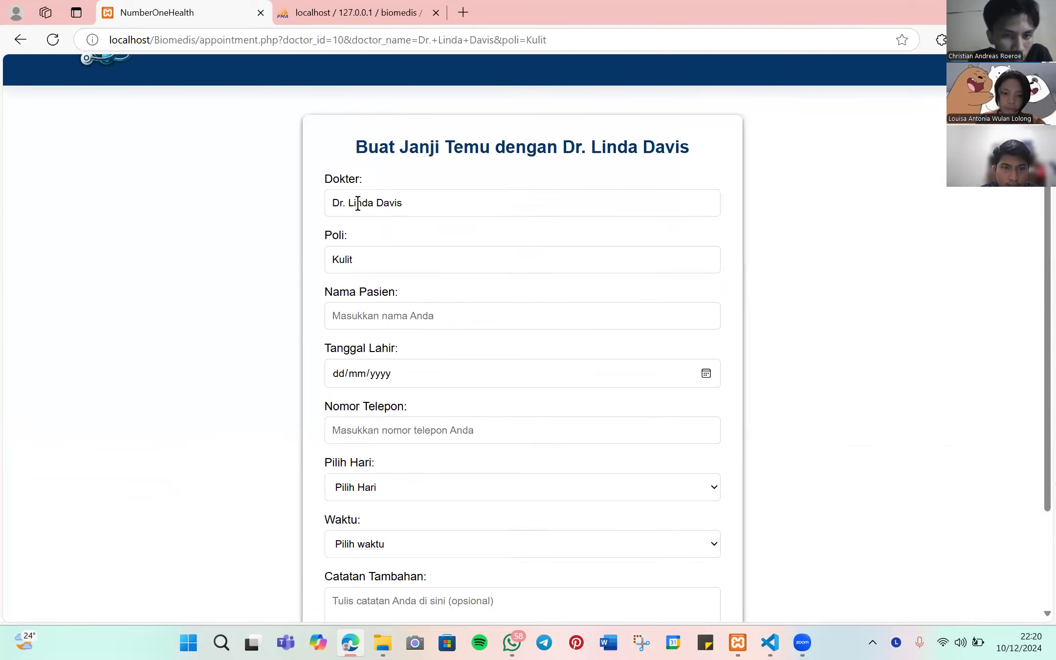
{"action": "left_click", "coordinate": [370, 315]}
- Enter the patient's name, birth date 10/10/2024 and phone number
{"action": "type", "text": "nia"}
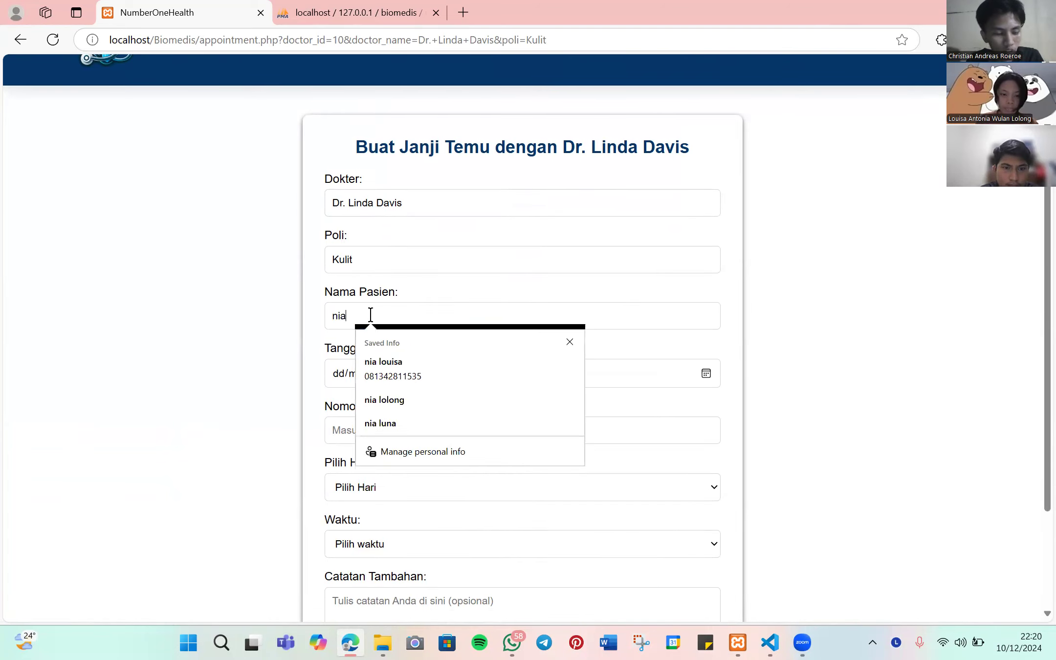
{"action": "left_click", "coordinate": [339, 373]}
{"action": "left_click", "coordinate": [706, 373]}
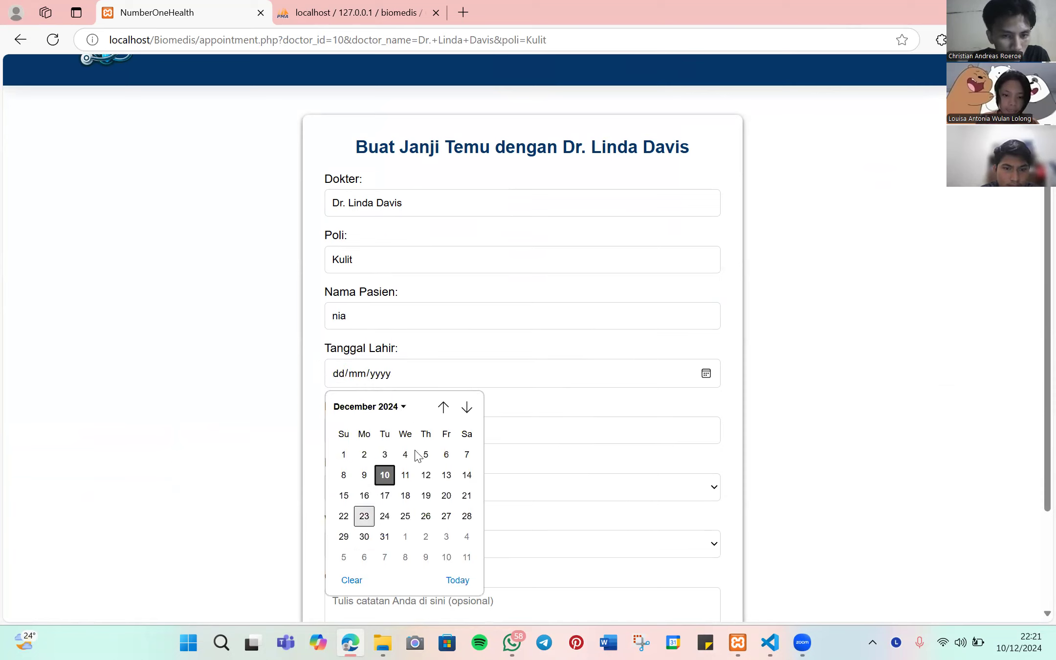
{"action": "left_click", "coordinate": [442, 407]}
{"action": "left_click", "coordinate": [393, 408]}
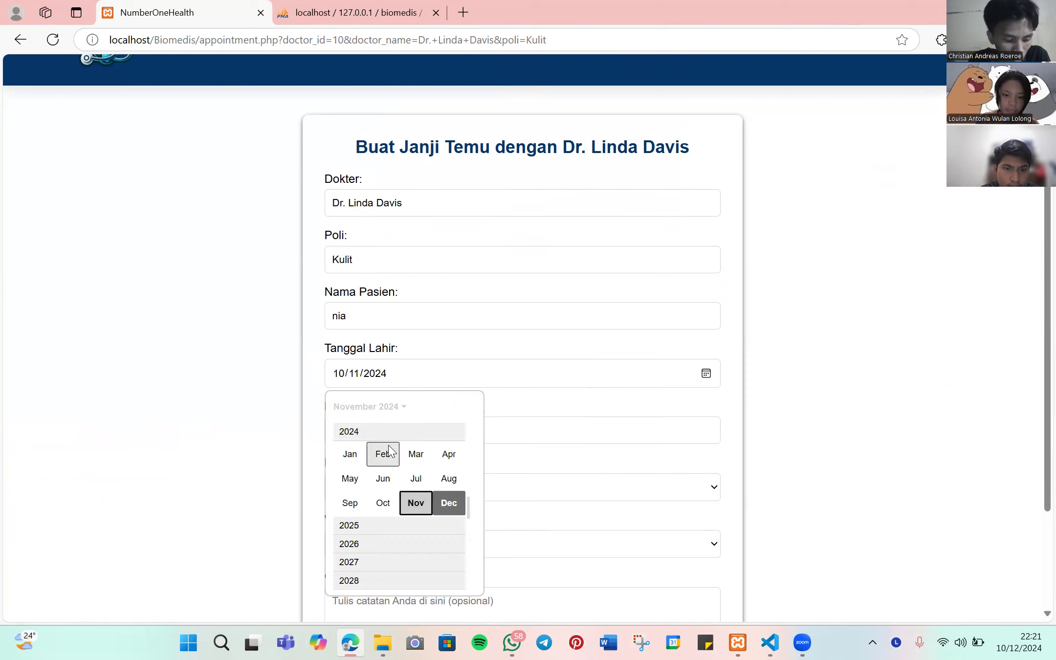
{"action": "left_click", "coordinate": [384, 506]}
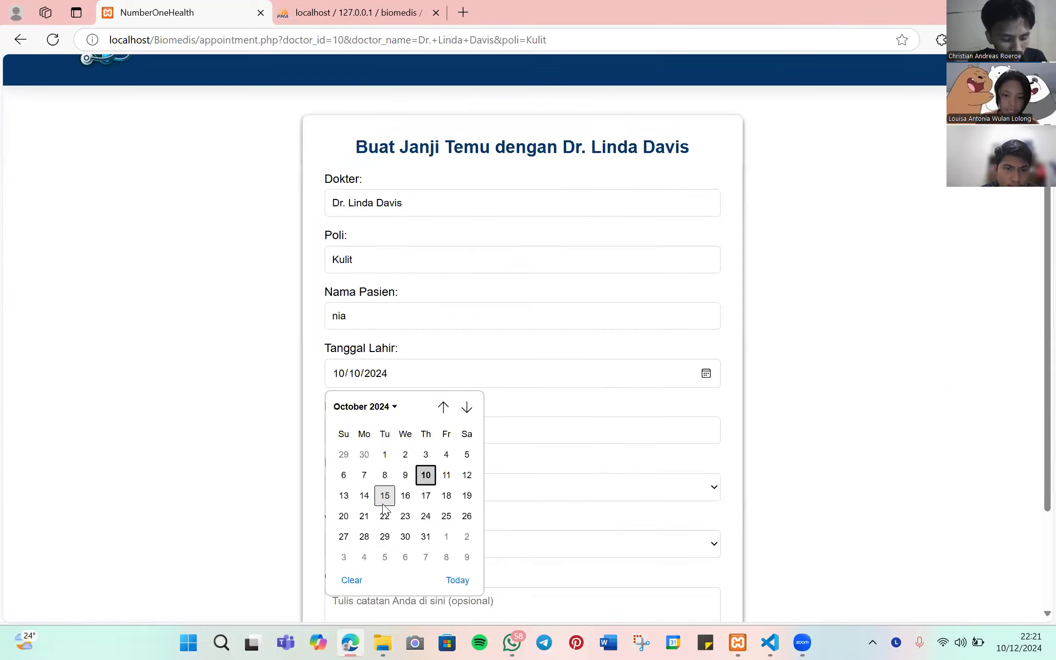
{"action": "left_click", "coordinate": [392, 407]}
{"action": "scroll", "coordinate": [381, 535], "scroll_direction": "down", "scroll_amount": 2}
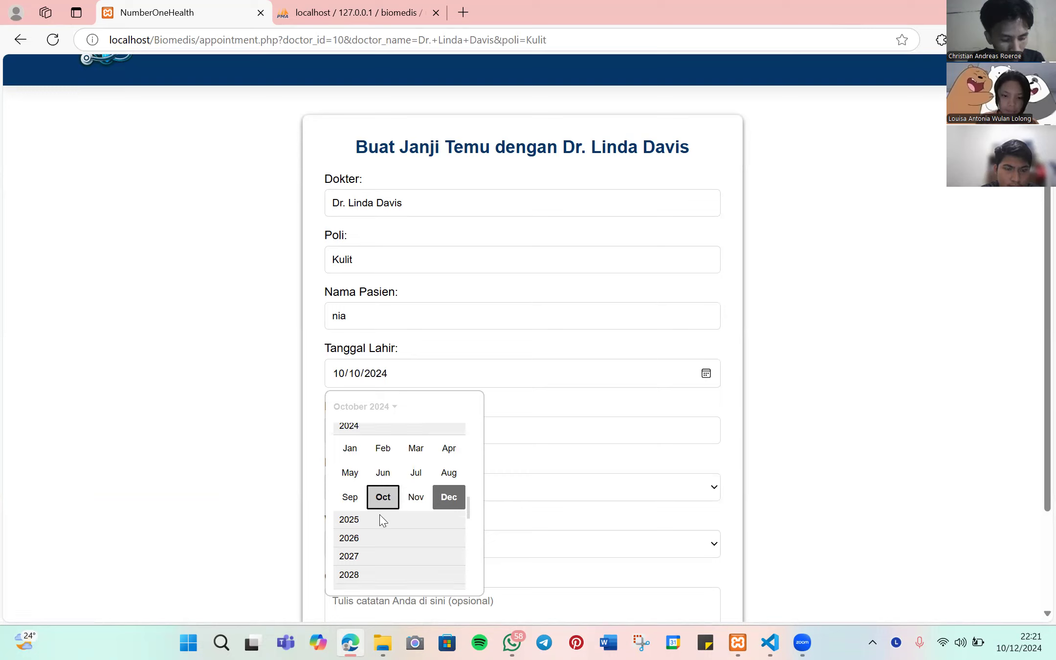
{"action": "scroll", "coordinate": [393, 536], "scroll_direction": "up", "scroll_amount": 1}
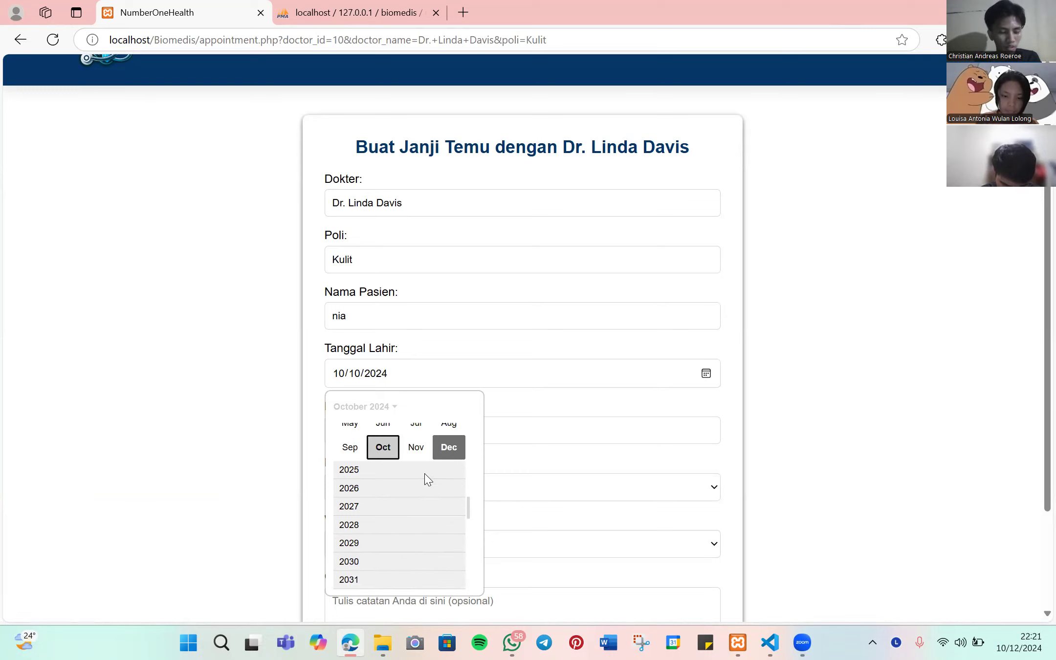
{"action": "left_click", "coordinate": [492, 391]}
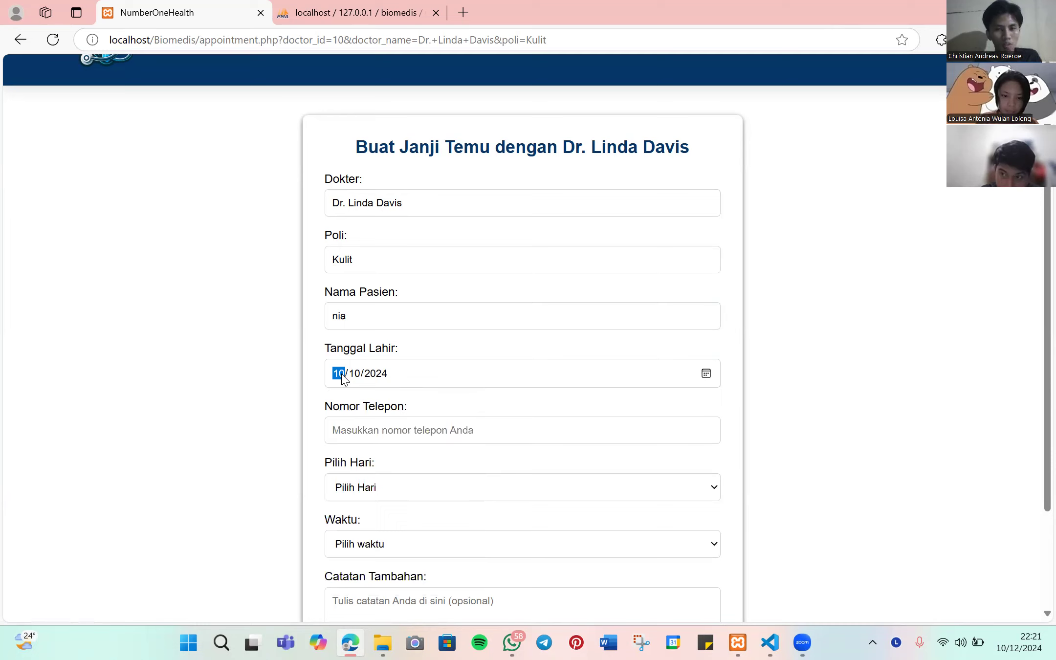
{"action": "left_click", "coordinate": [387, 374]}
{"action": "left_click", "coordinate": [390, 425]}
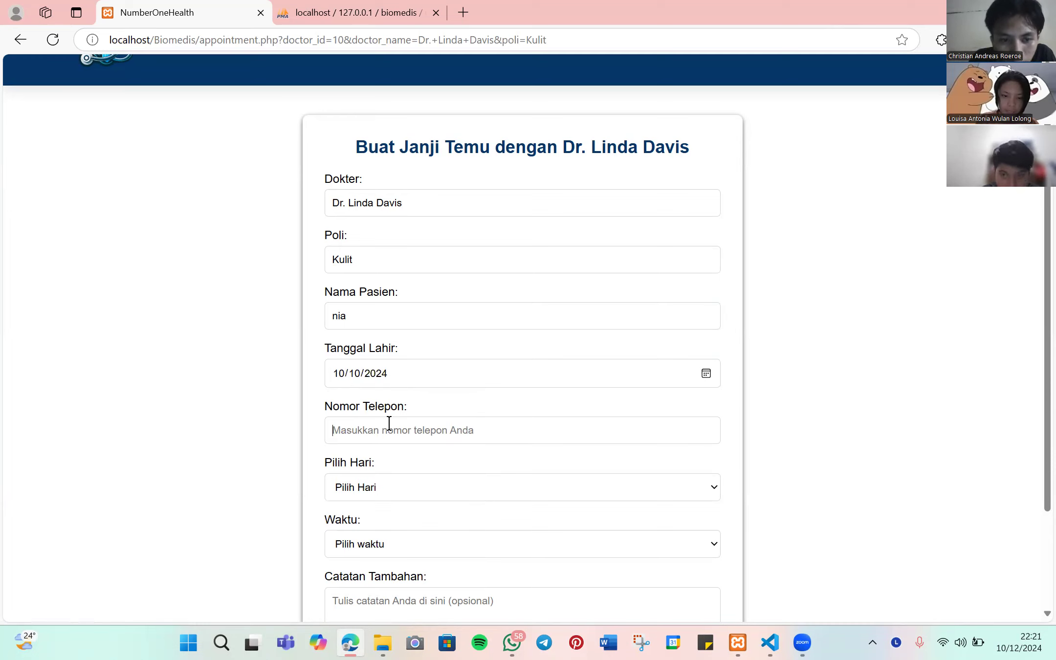
{"action": "scroll", "coordinate": [414, 430], "scroll_direction": "down", "scroll_amount": 1}
{"action": "left_click", "coordinate": [405, 360]}
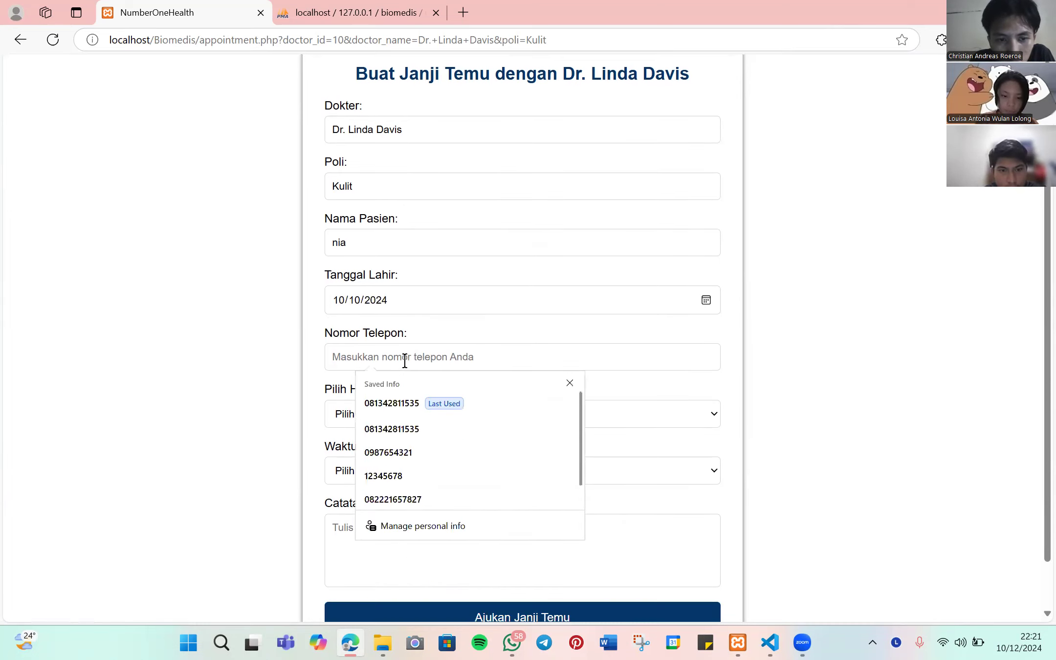
{"action": "type", "text": "123456789"}
- Choose Rabu at 15:00-16:00, add the note 'pusing', submit and dismiss the confirmation
{"action": "left_click", "coordinate": [389, 417]}
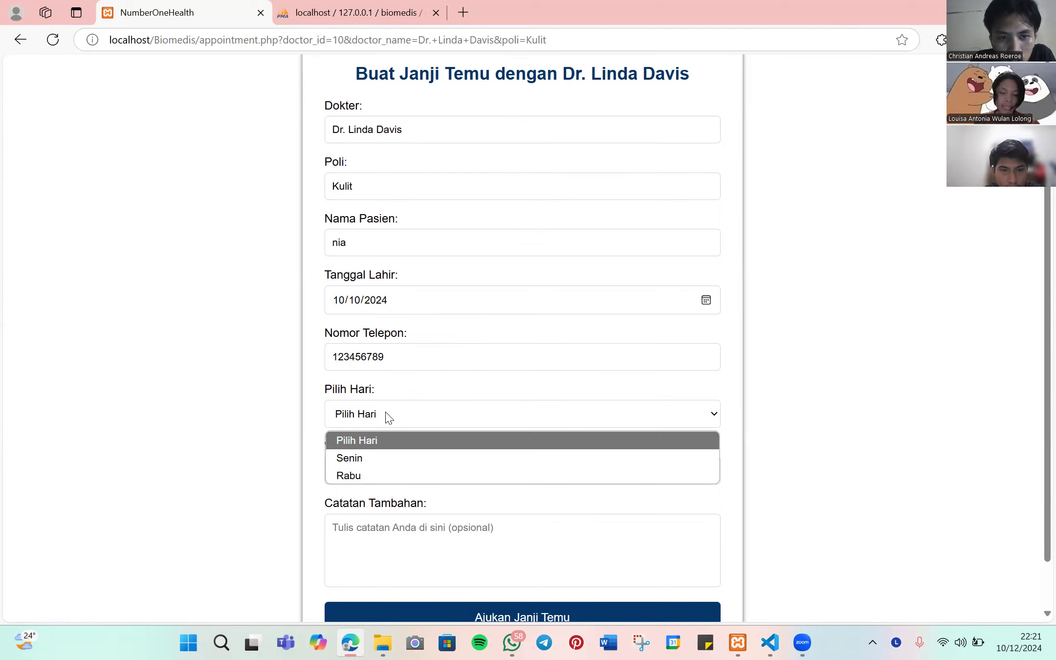
{"action": "left_click", "coordinate": [365, 473]}
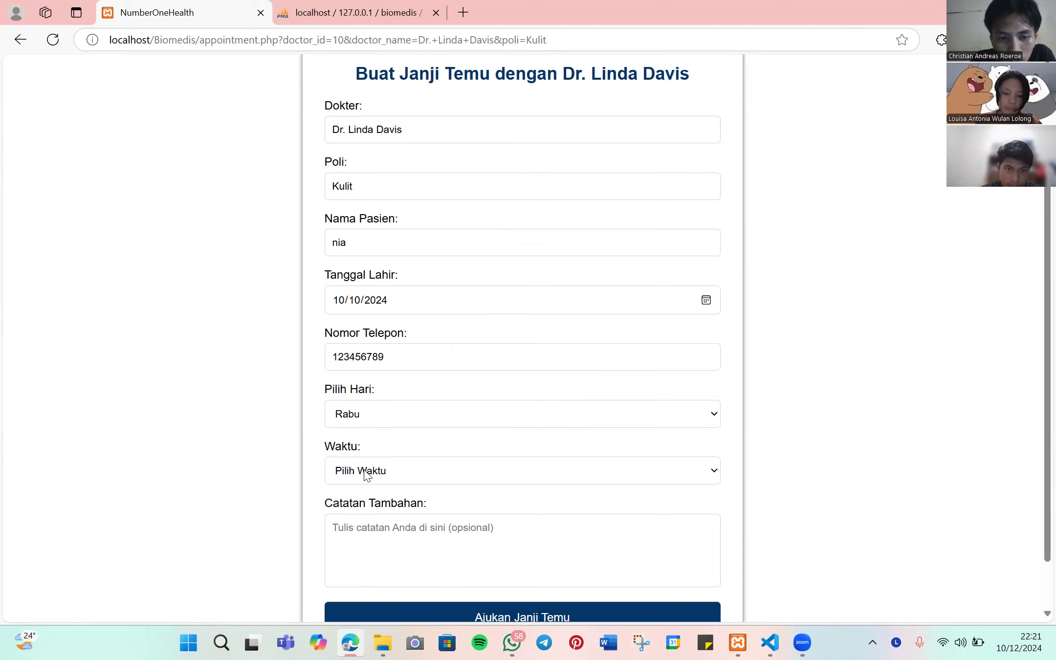
{"action": "scroll", "coordinate": [364, 470], "scroll_direction": "down", "scroll_amount": 1}
{"action": "left_click", "coordinate": [391, 413]}
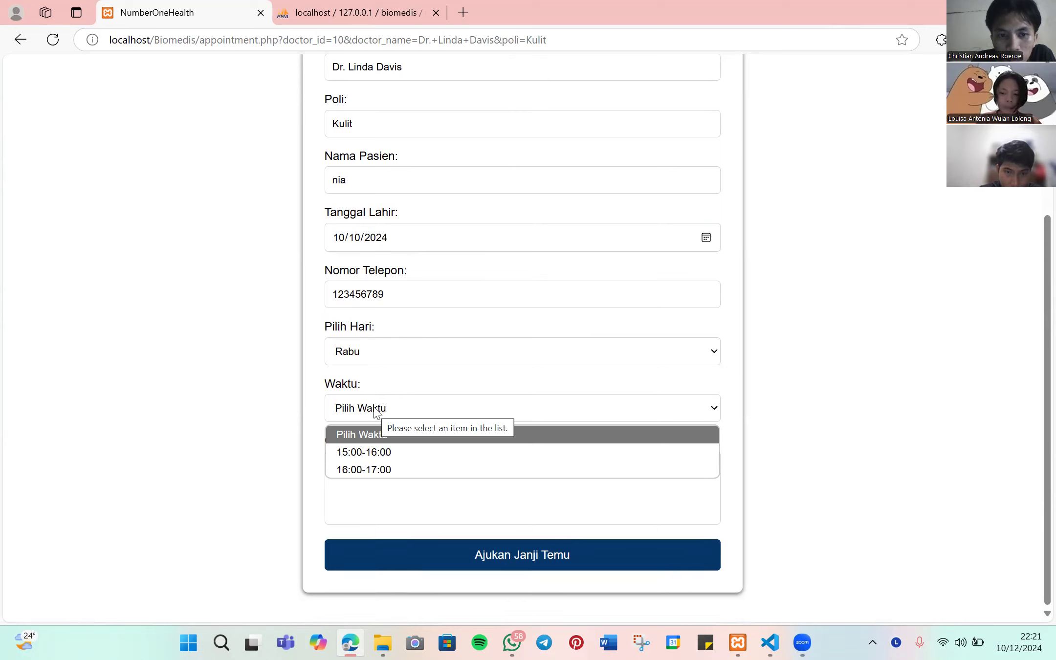
{"action": "left_click", "coordinate": [365, 452]}
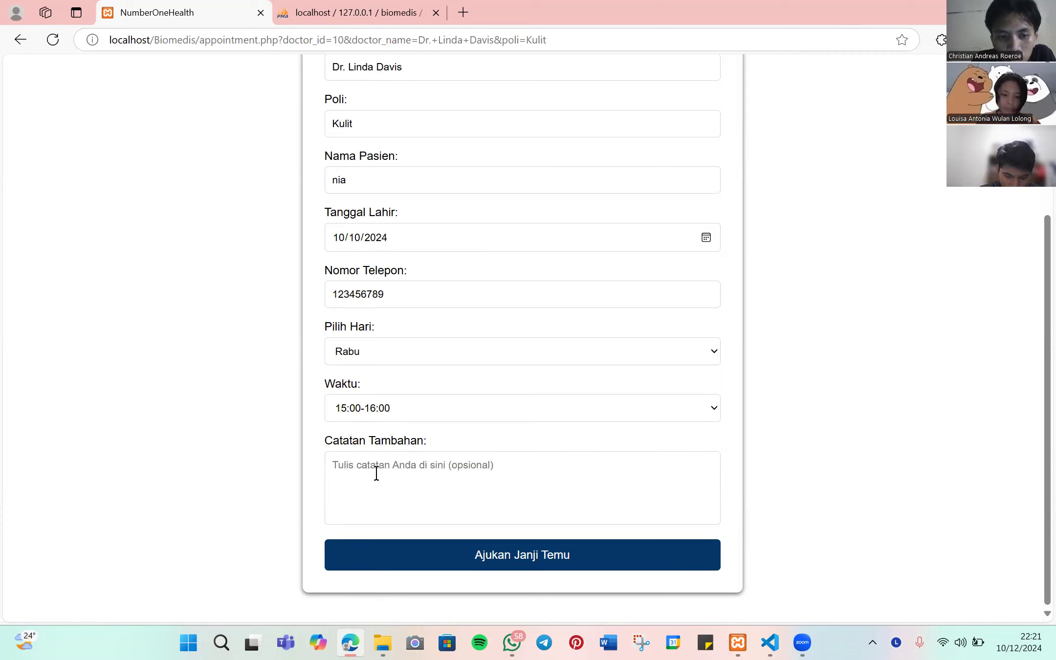
{"action": "left_click", "coordinate": [376, 473]}
{"action": "type", "text": "pusing"}
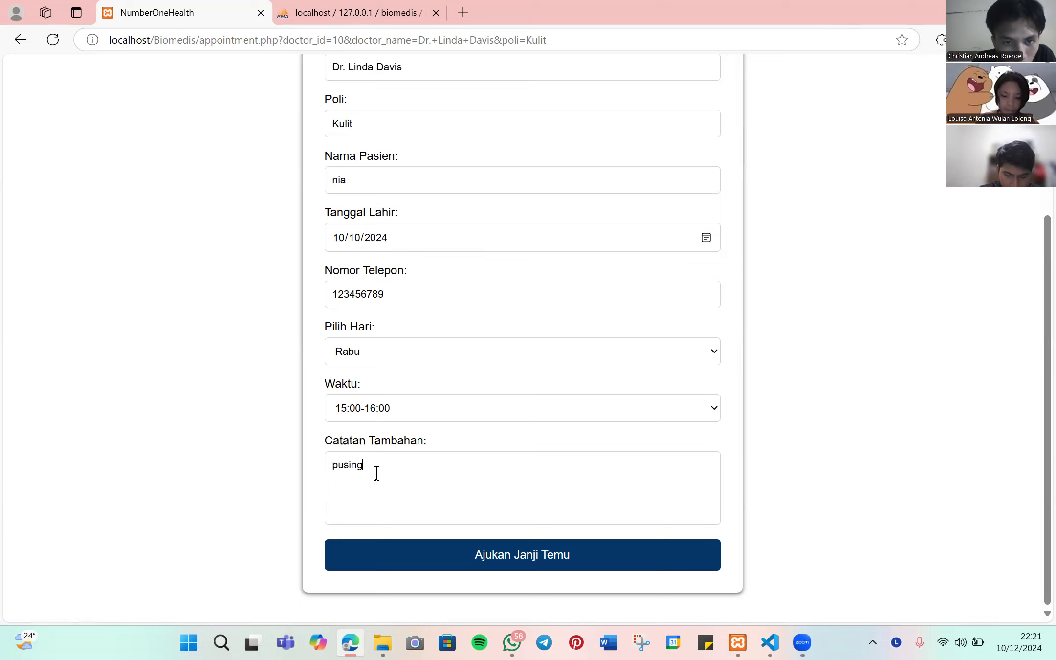
{"action": "left_click", "coordinate": [510, 560]}
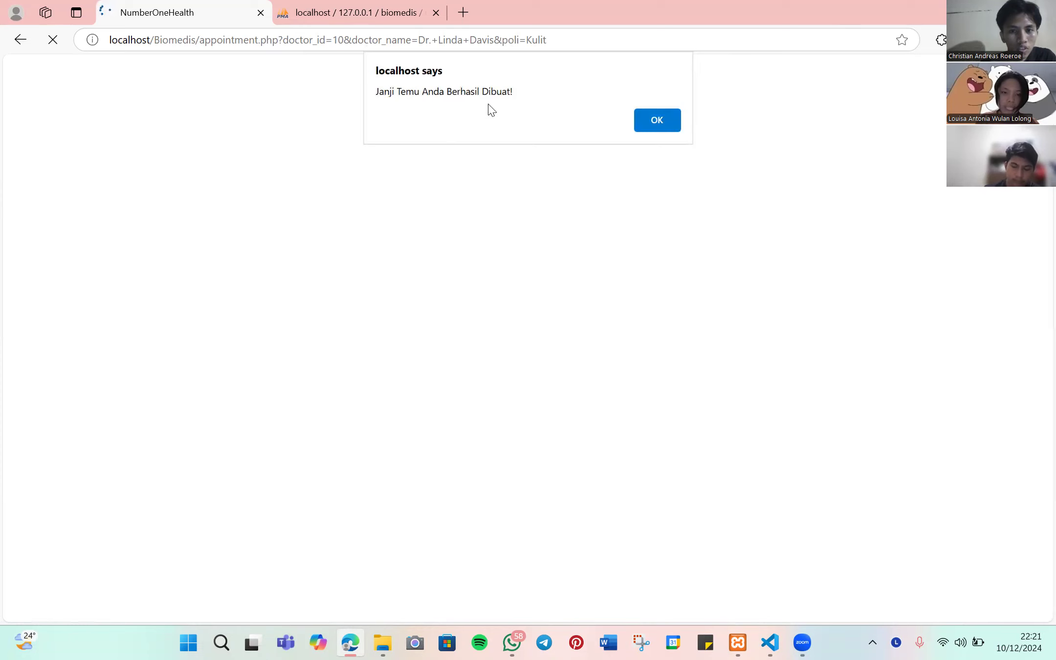
{"action": "left_click", "coordinate": [655, 124]}
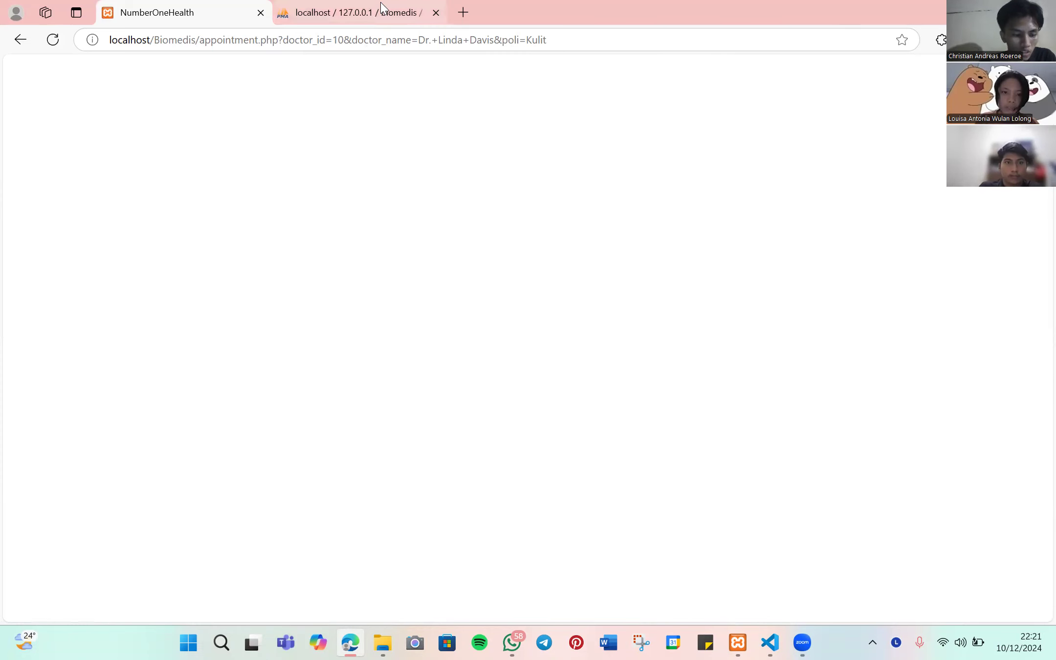
- Verify the new Rabu booking with note 'pusing' in phpMyAdmin's janji_temu table, then return
{"action": "key", "text": "ctrl+Tab"}
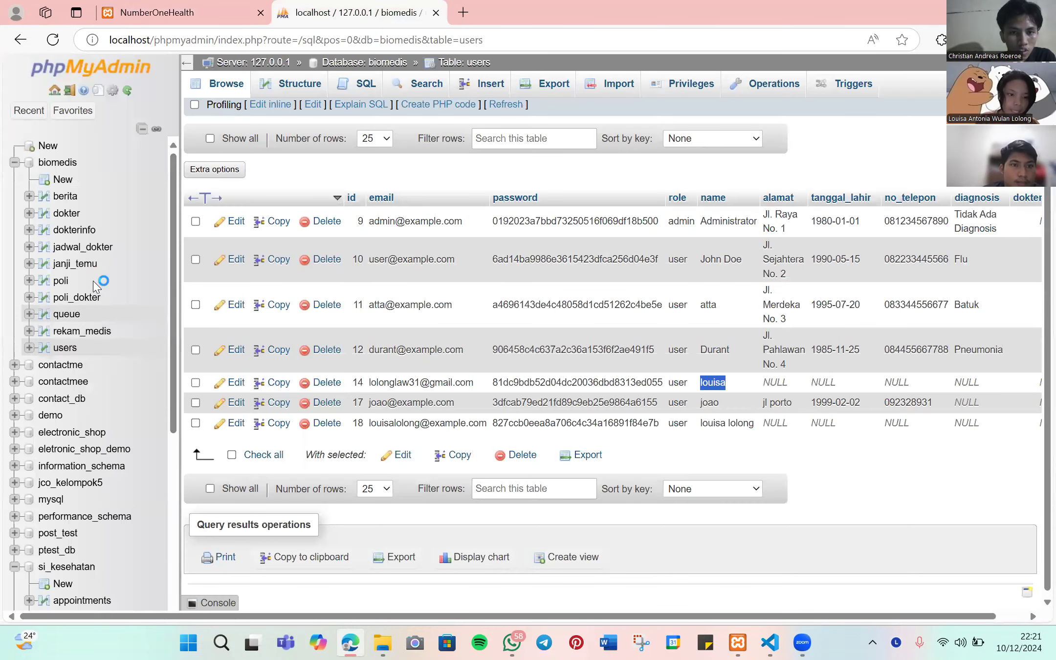
{"action": "left_click", "coordinate": [107, 274]}
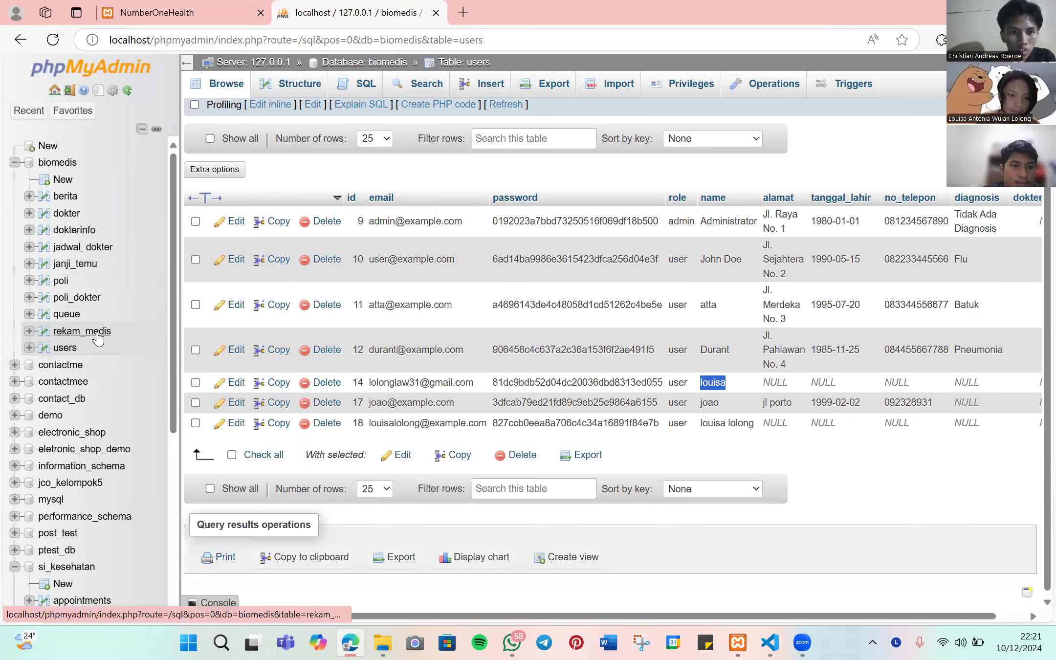
{"action": "left_click", "coordinate": [77, 266]}
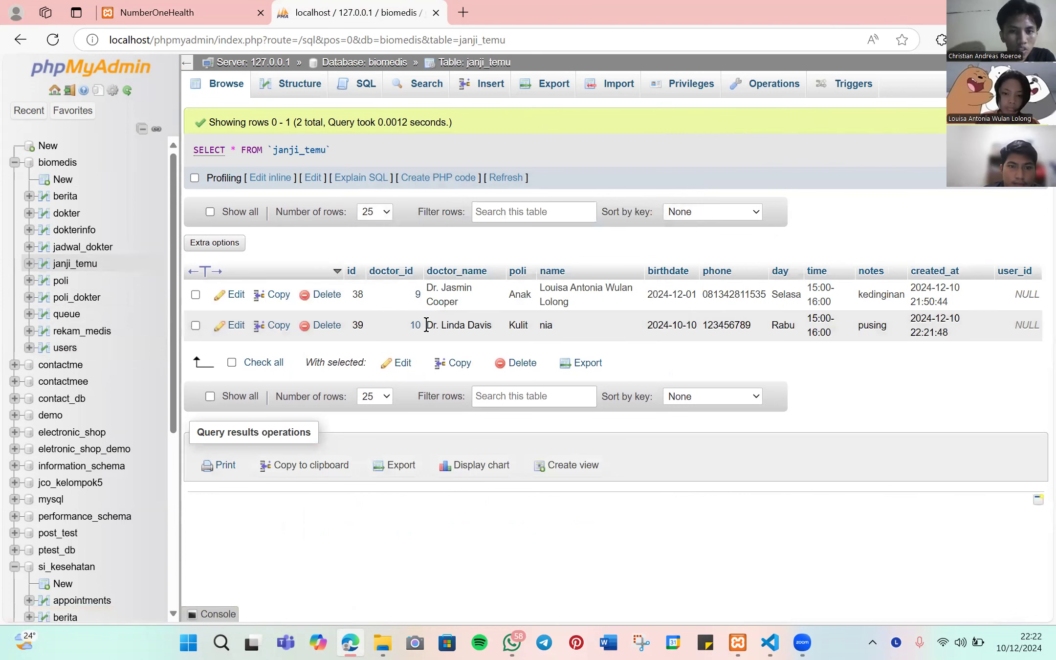
{"action": "double_click", "coordinate": [546, 325]}
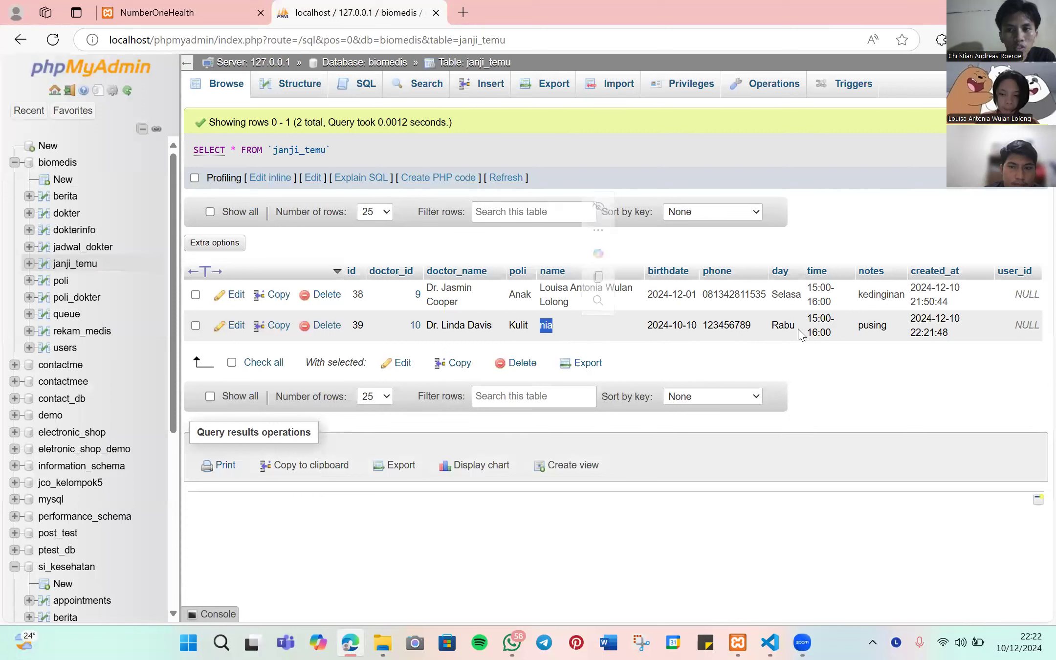
{"action": "left_click_drag", "start_coordinate": [780, 325], "coordinate": [817, 327]}
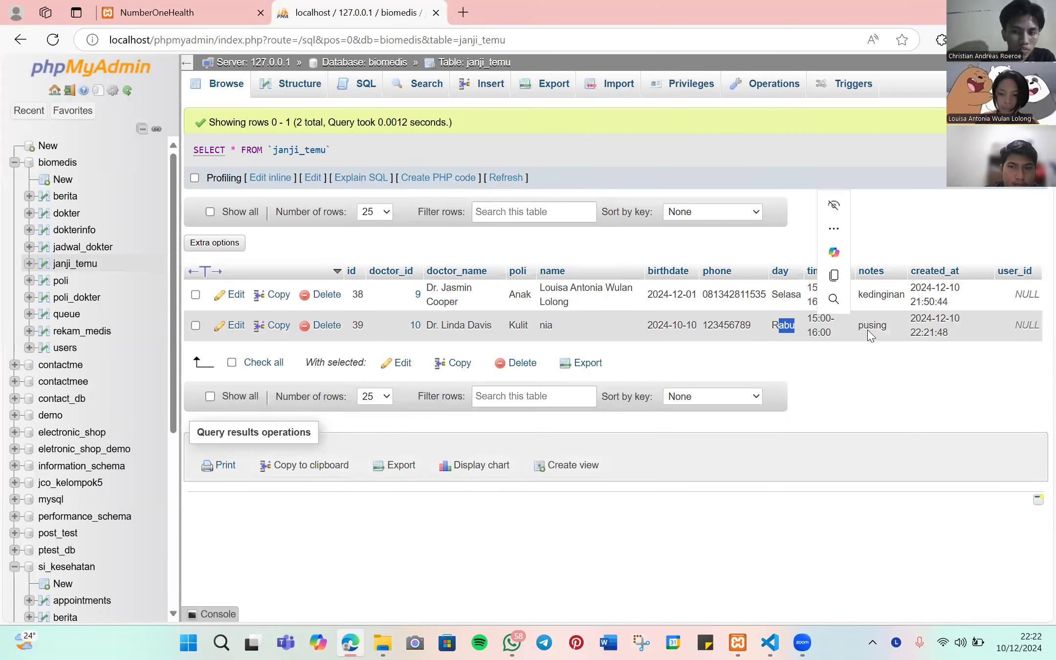
{"action": "left_click_drag", "start_coordinate": [865, 326], "coordinate": [898, 327]}
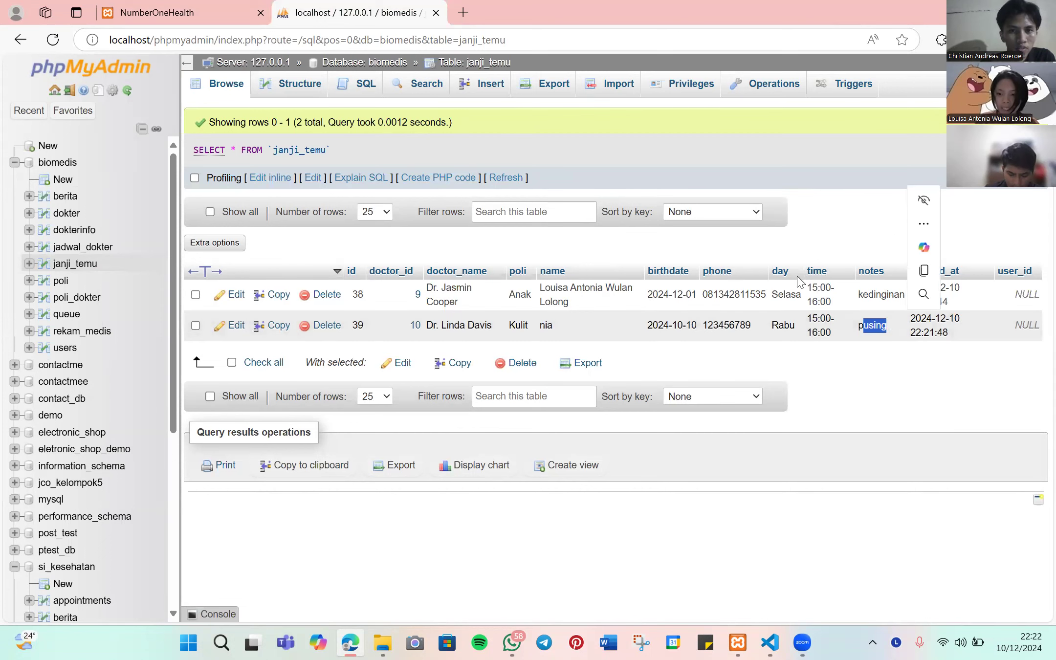
{"action": "left_click", "coordinate": [198, 11]}
- Set the appointment day to Rabu, correcting an initial Senin choice
{"action": "scroll", "coordinate": [432, 243], "scroll_direction": "down", "scroll_amount": 1}
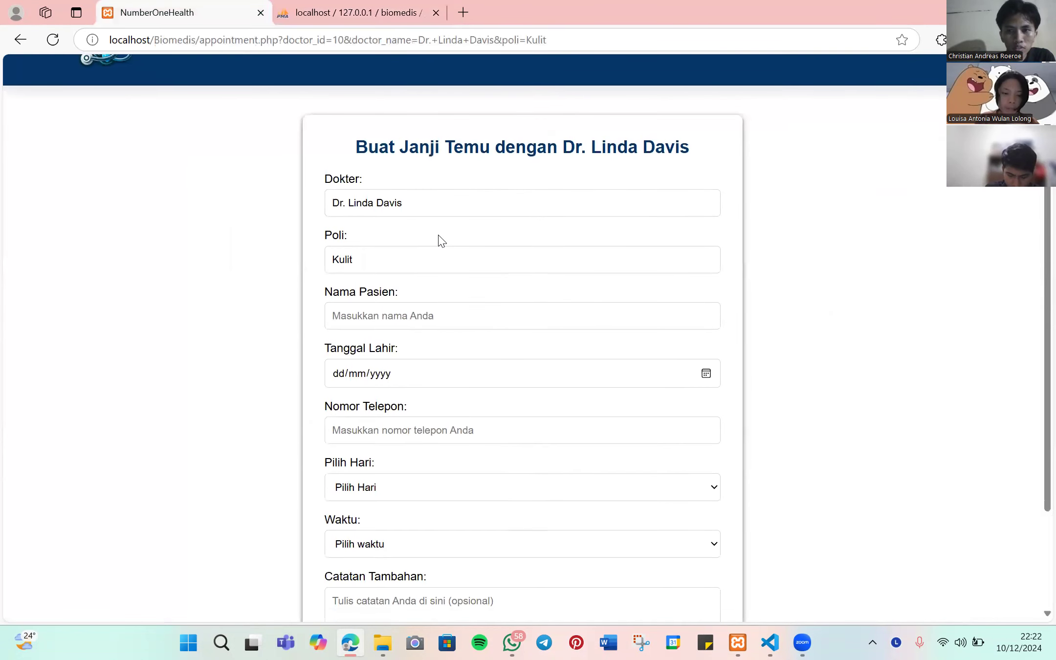
{"action": "left_click", "coordinate": [415, 313]}
{"action": "scroll", "coordinate": [502, 266], "scroll_direction": "down", "scroll_amount": 2}
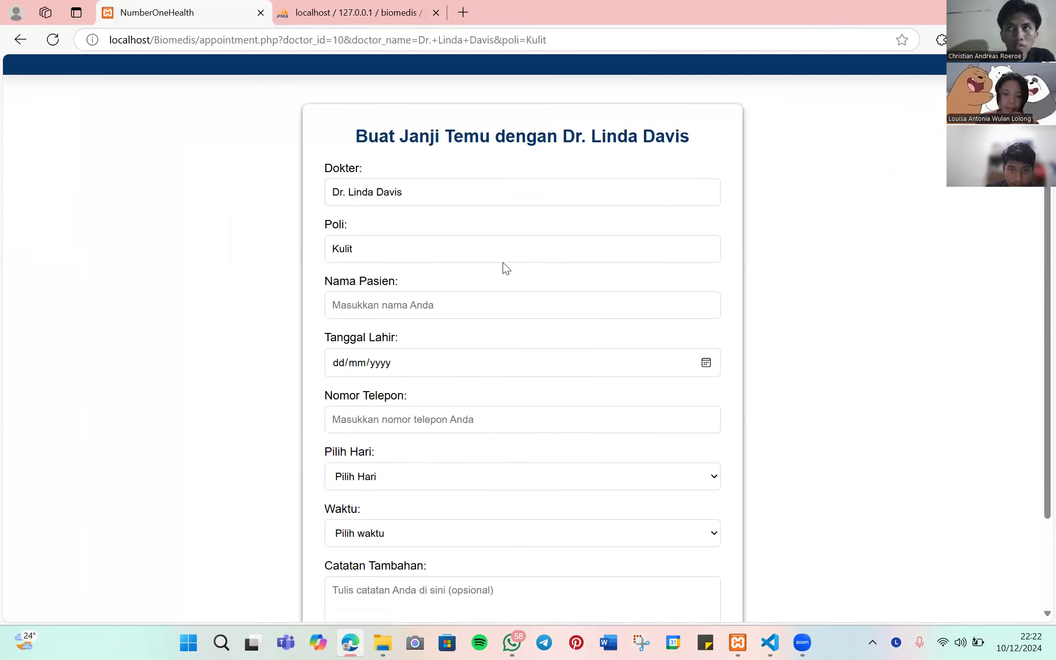
{"action": "left_click", "coordinate": [433, 354]}
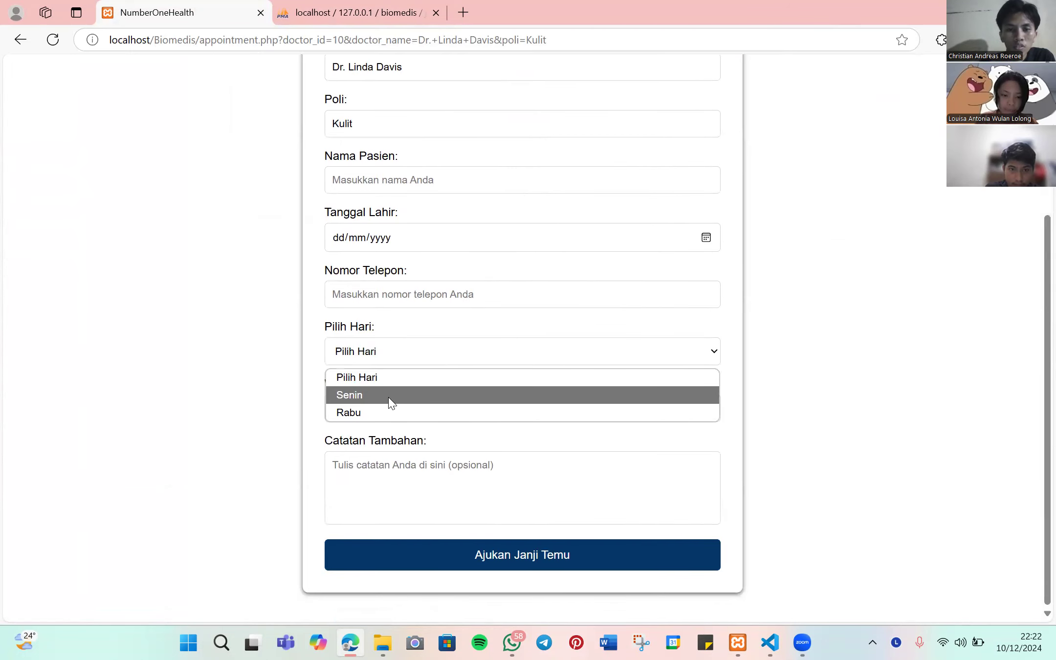
{"action": "left_click", "coordinate": [392, 395]}
{"action": "left_click", "coordinate": [395, 412]}
{"action": "left_click", "coordinate": [386, 362]}
{"action": "left_click", "coordinate": [385, 360]}
{"action": "left_click", "coordinate": [382, 411]}
{"action": "left_click", "coordinate": [381, 407]}
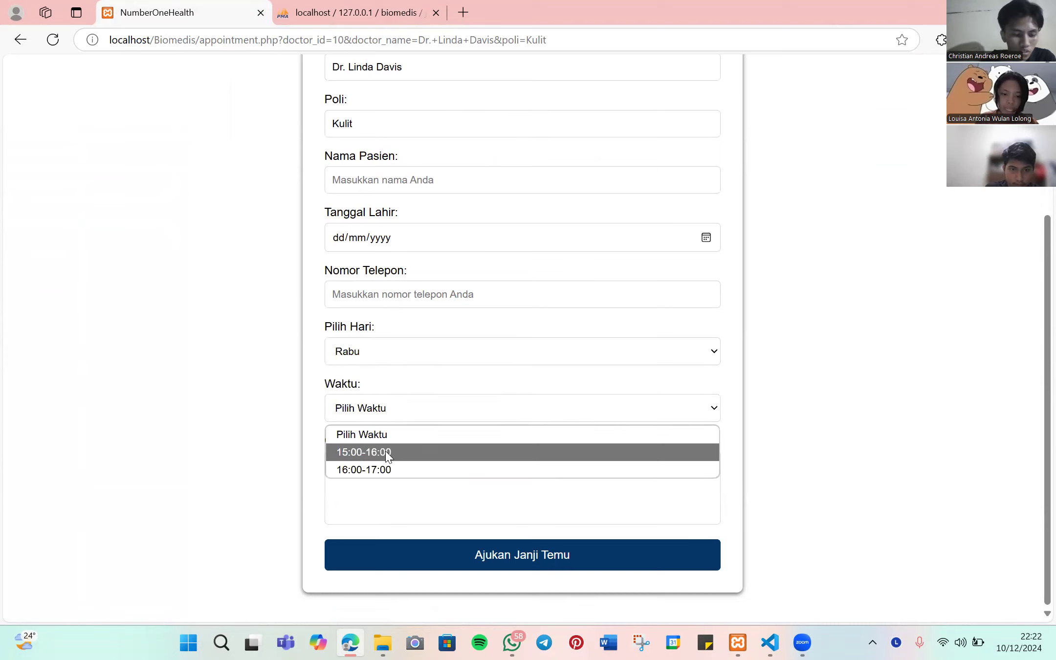
{"action": "scroll", "coordinate": [402, 392], "scroll_direction": "up", "scroll_amount": 4}
{"action": "scroll", "coordinate": [401, 318], "scroll_direction": "down", "scroll_amount": 4}
- Autofill the patient name, pick 15:00-16:00, add note 'dsdsdfs' and submit
{"action": "left_click", "coordinate": [399, 181]}
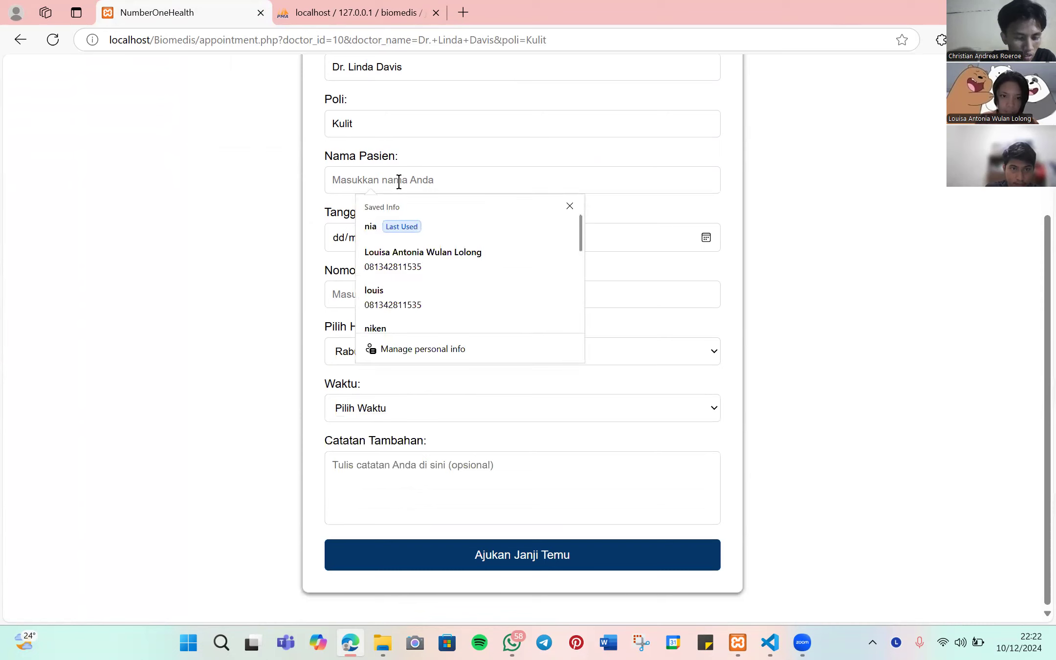
{"action": "left_click", "coordinate": [382, 244]}
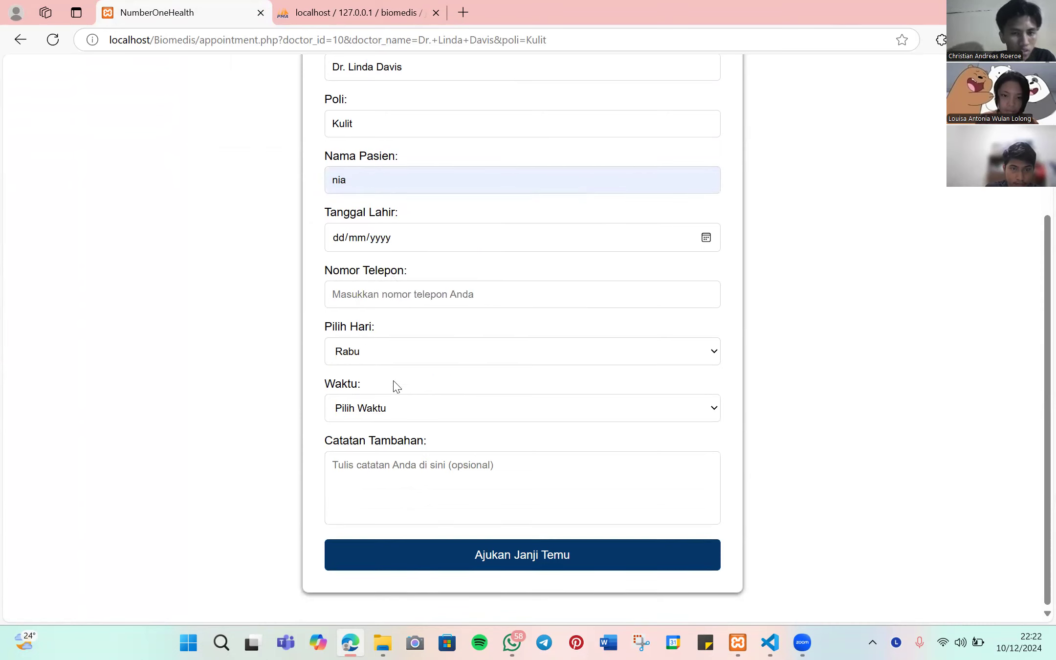
{"action": "left_click", "coordinate": [391, 415]}
{"action": "left_click", "coordinate": [382, 451]}
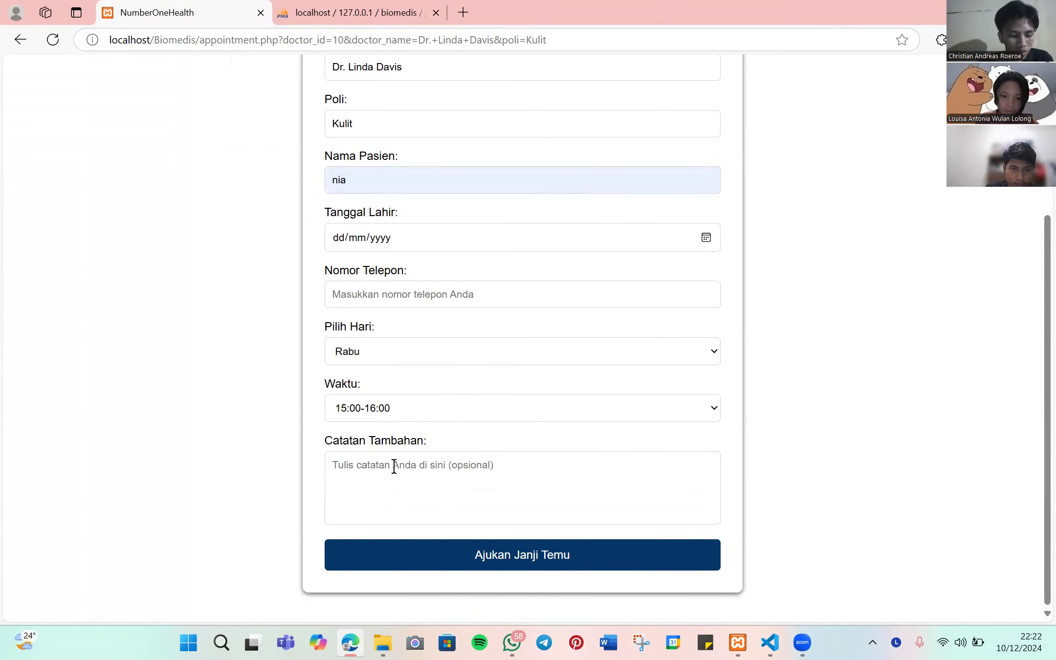
{"action": "type", "text": "dsdsdfs"}
{"action": "left_click", "coordinate": [452, 553]}
- Add birth date 02/12/2024 and the saved phone number, resubmit, and dismiss the success message
{"action": "scroll", "coordinate": [658, 328], "scroll_direction": "up", "scroll_amount": 1}
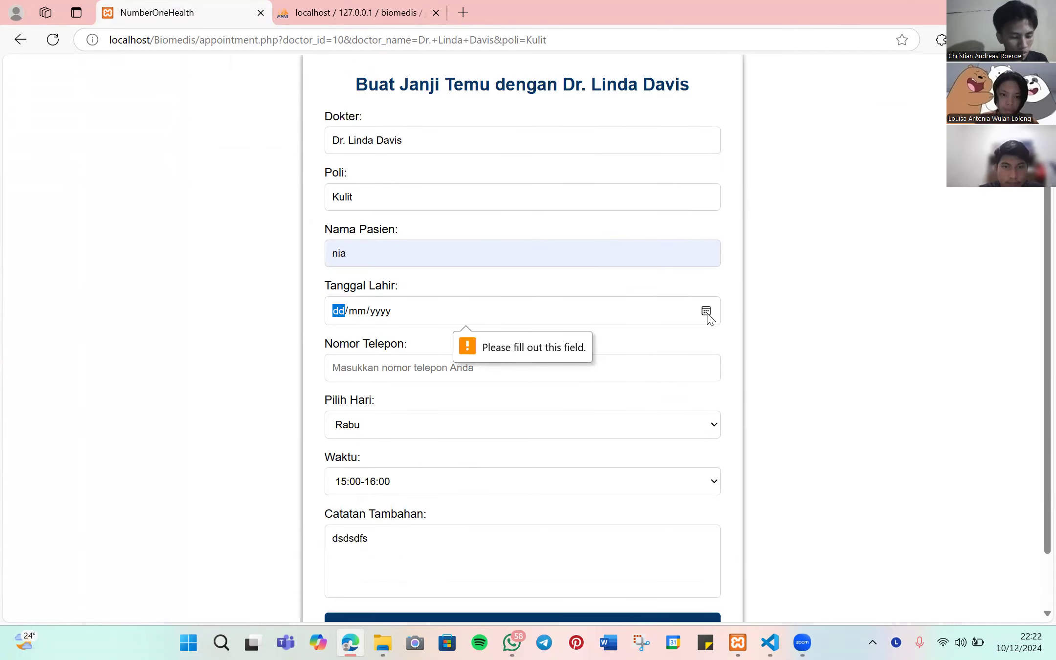
{"action": "left_click", "coordinate": [366, 394]}
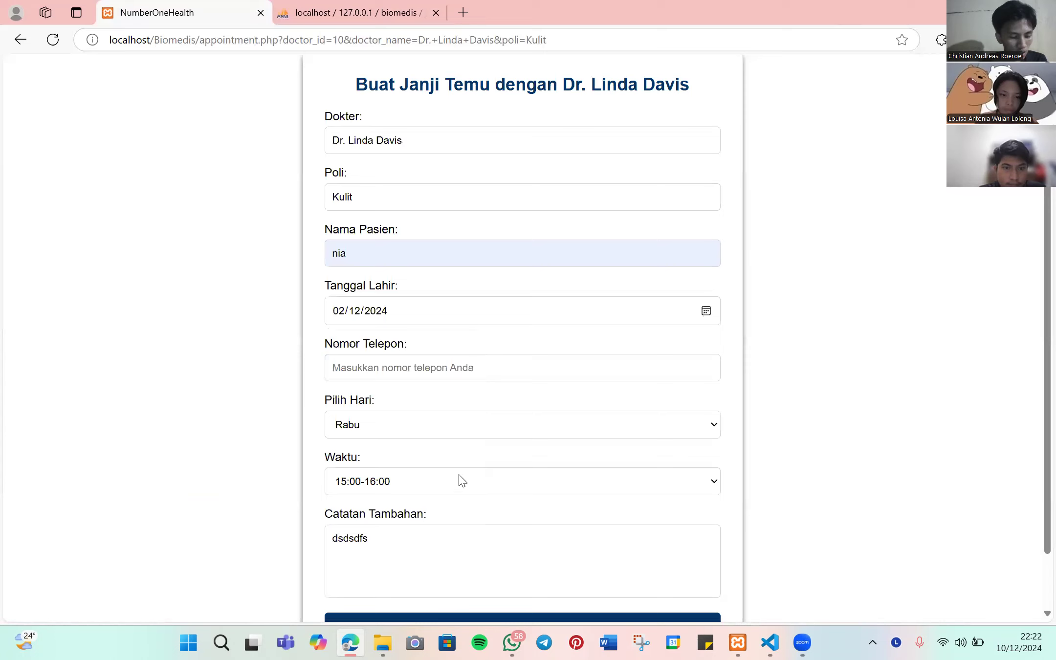
{"action": "left_click", "coordinate": [417, 370]}
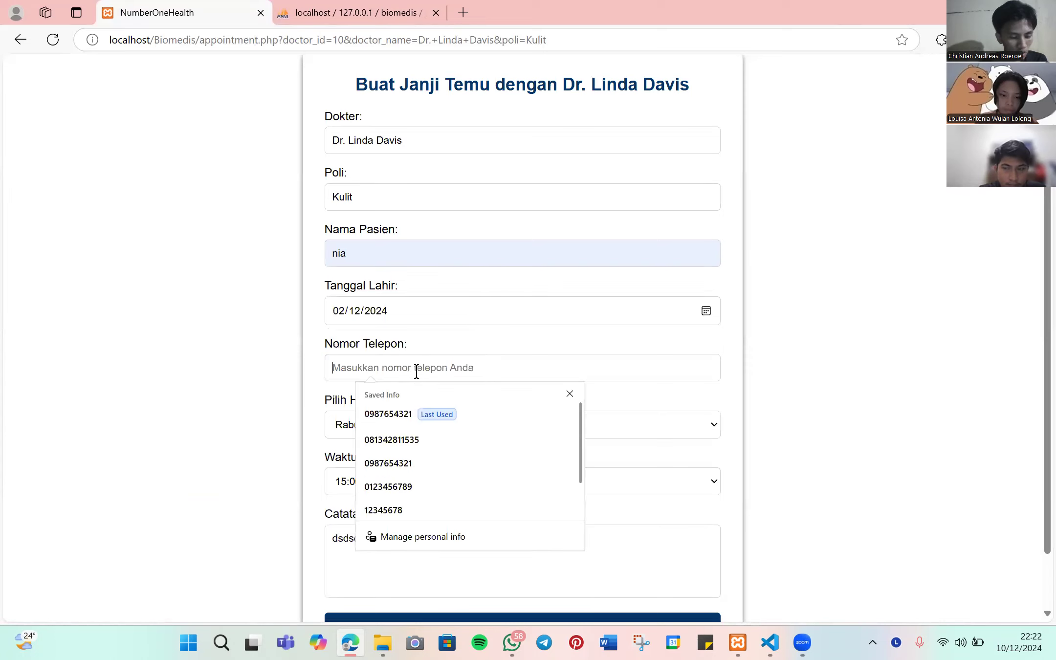
{"action": "left_click", "coordinate": [403, 423]}
{"action": "scroll", "coordinate": [495, 562], "scroll_direction": "down", "scroll_amount": 1}
{"action": "left_click", "coordinate": [497, 565]}
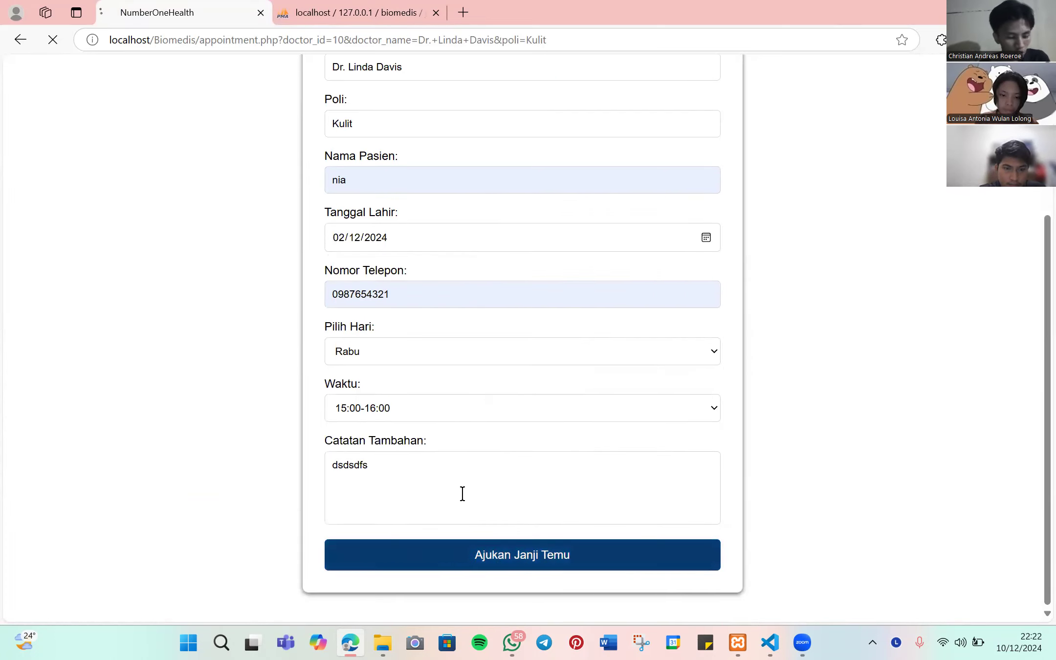
{"action": "left_click", "coordinate": [657, 123]}
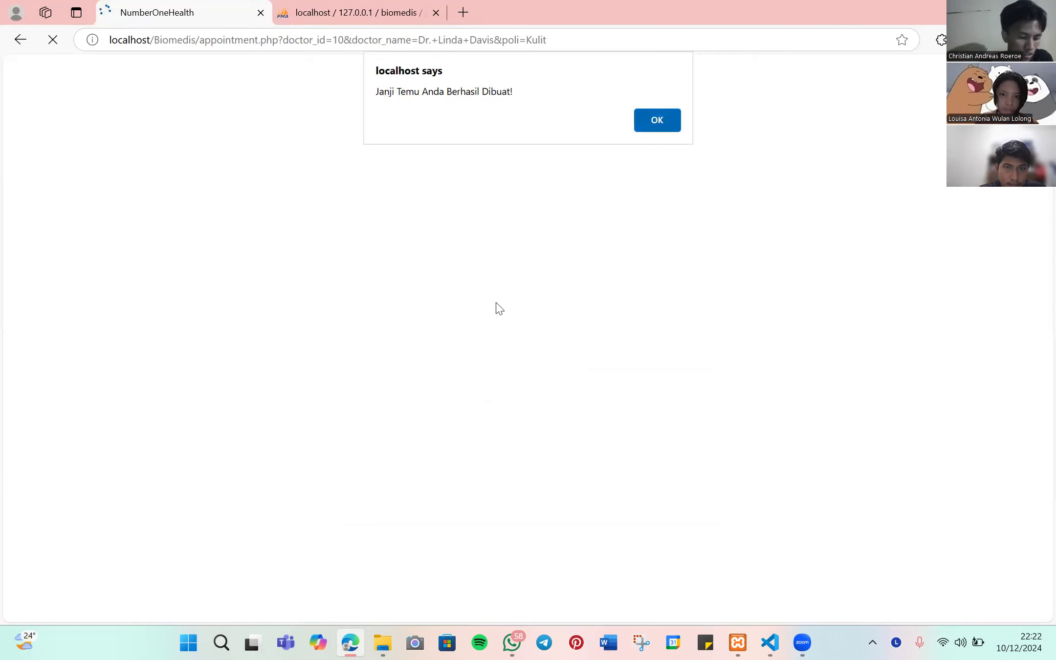
- Return home, log out of the patient account and sign in as admin with saved credentials
{"action": "left_click", "coordinate": [628, 116]}
{"action": "scroll", "coordinate": [521, 294], "scroll_direction": "down", "scroll_amount": 10}
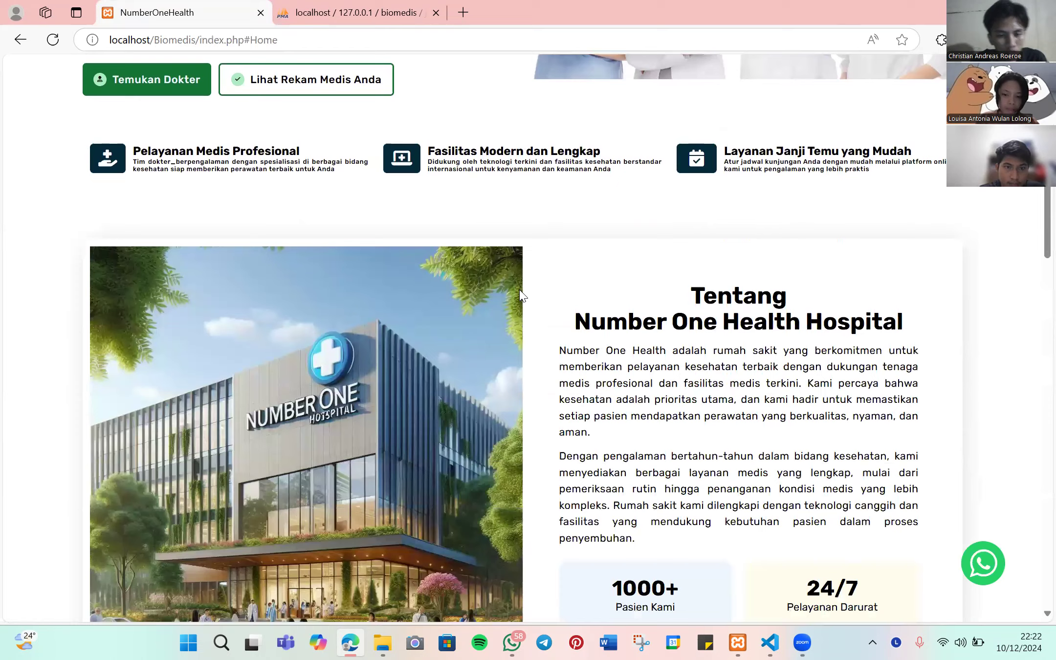
{"action": "scroll", "coordinate": [520, 292], "scroll_direction": "down", "scroll_amount": 6}
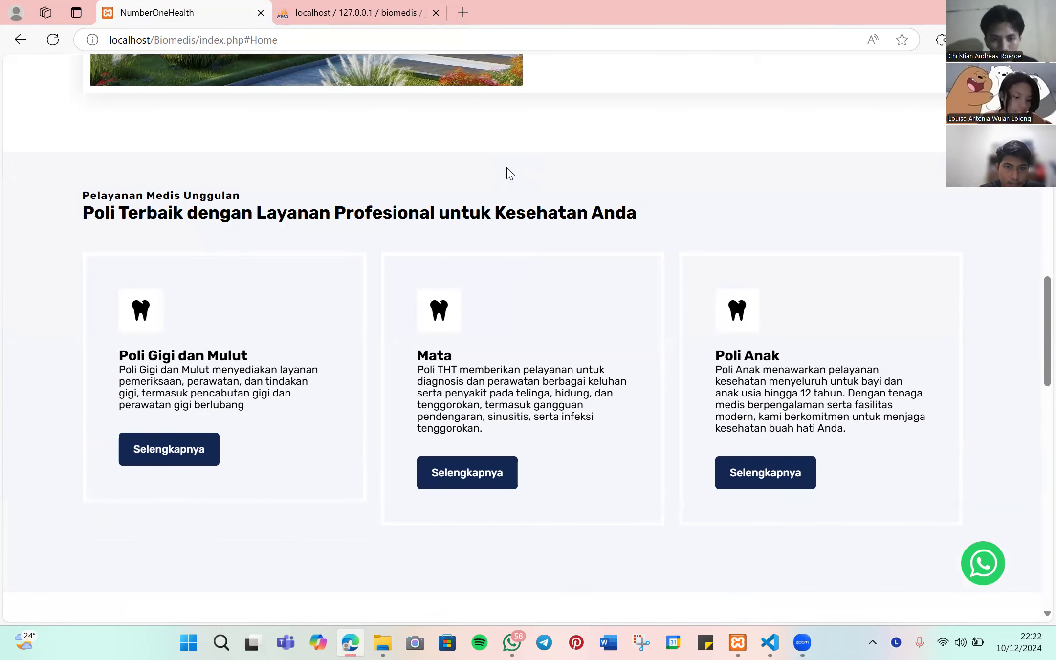
{"action": "scroll", "coordinate": [521, 258], "scroll_direction": "down", "scroll_amount": 2}
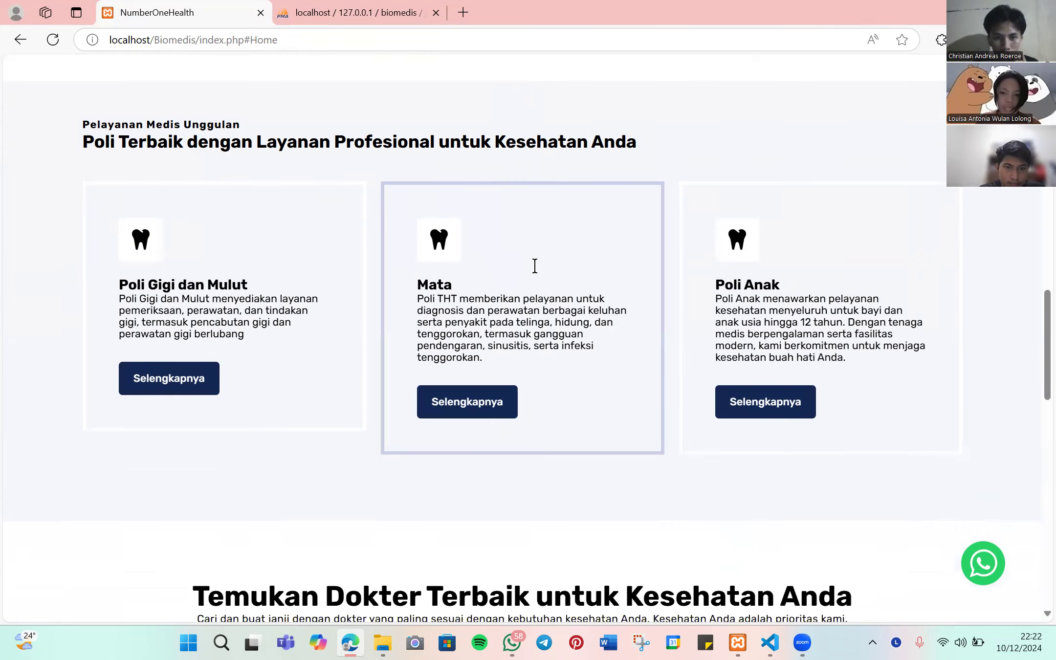
{"action": "scroll", "coordinate": [538, 269], "scroll_direction": "up", "scroll_amount": 18}
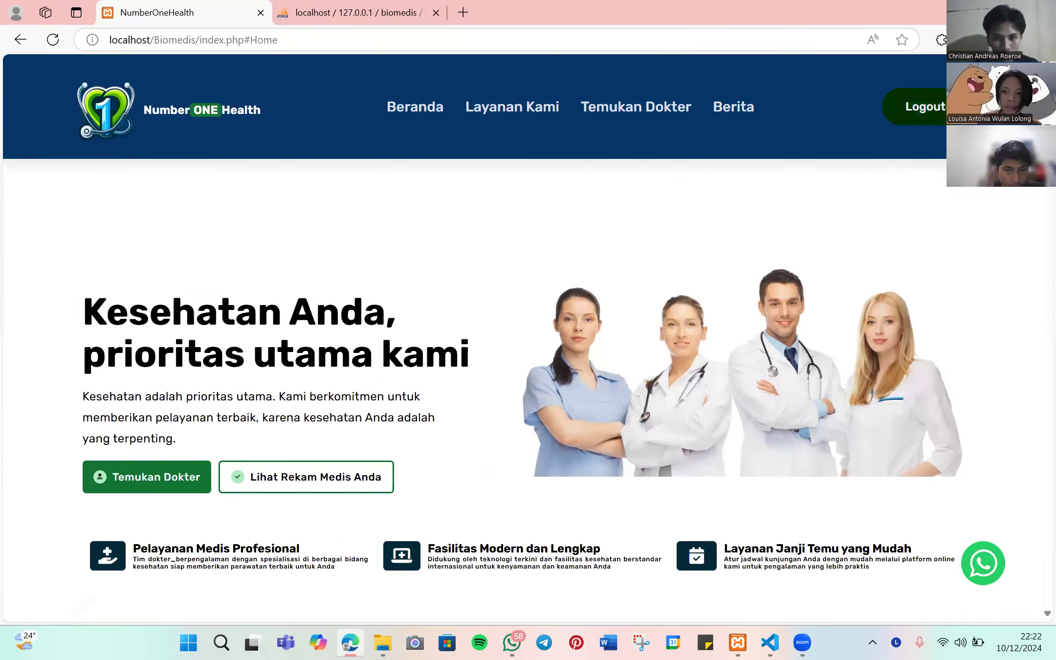
{"action": "left_click", "coordinate": [886, 119]}
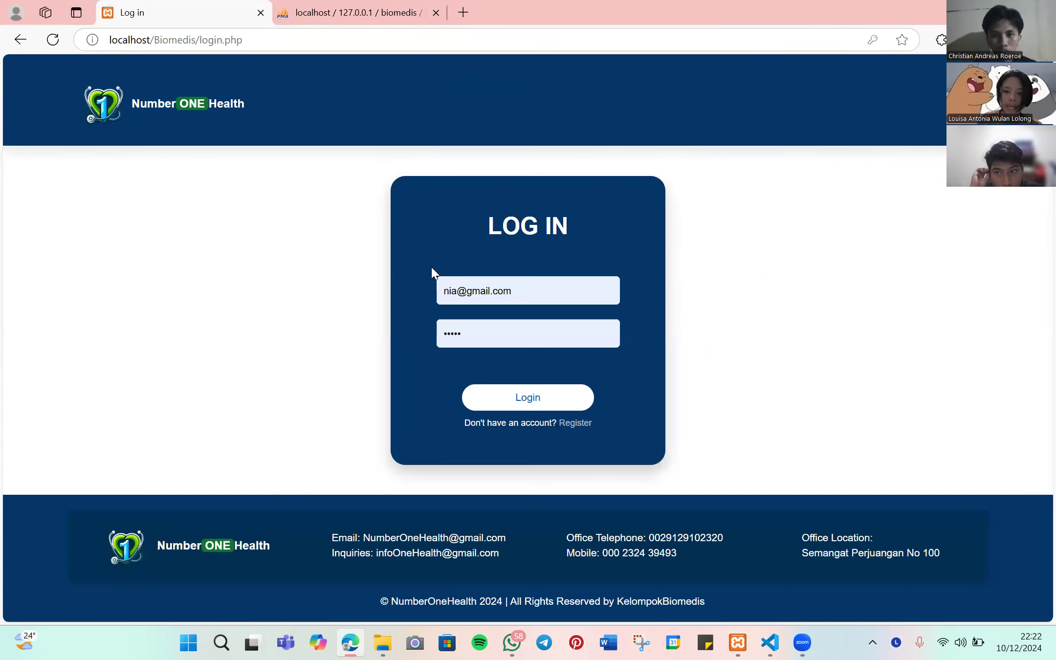
{"action": "left_click", "coordinate": [459, 293]}
{"action": "left_click", "coordinate": [513, 368]}
{"action": "left_click", "coordinate": [438, 334]}
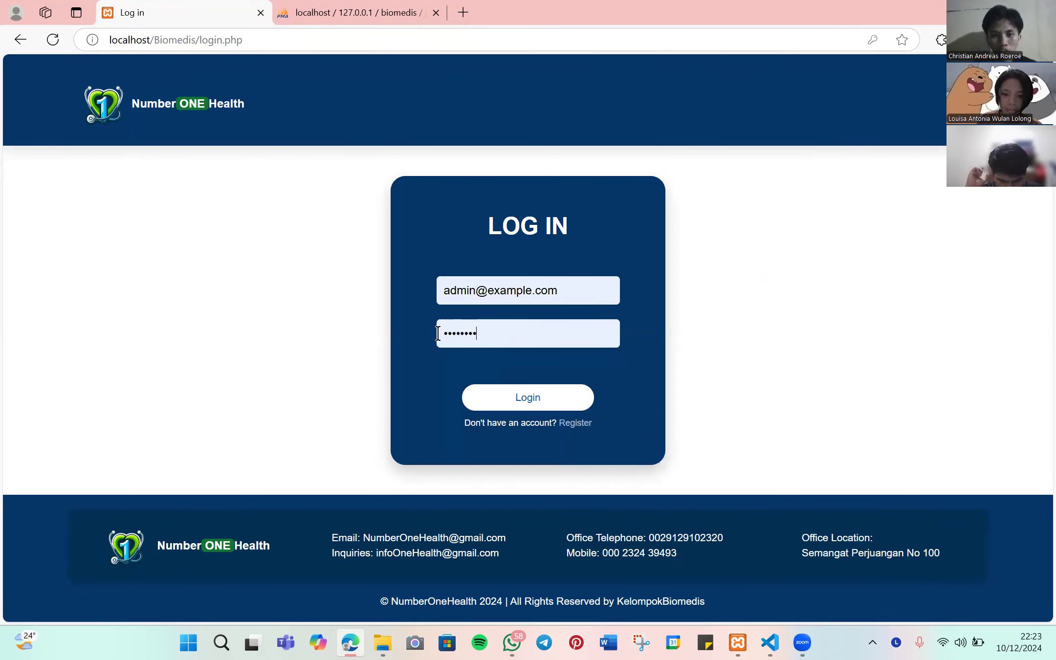
{"action": "left_click", "coordinate": [438, 333]}
{"action": "left_click", "coordinate": [469, 410]}
{"action": "left_click", "coordinate": [519, 397]}
- Open the Tambah Rekam Medis form and show its patient name list
{"action": "scroll", "coordinate": [533, 372], "scroll_direction": "down", "scroll_amount": 6}
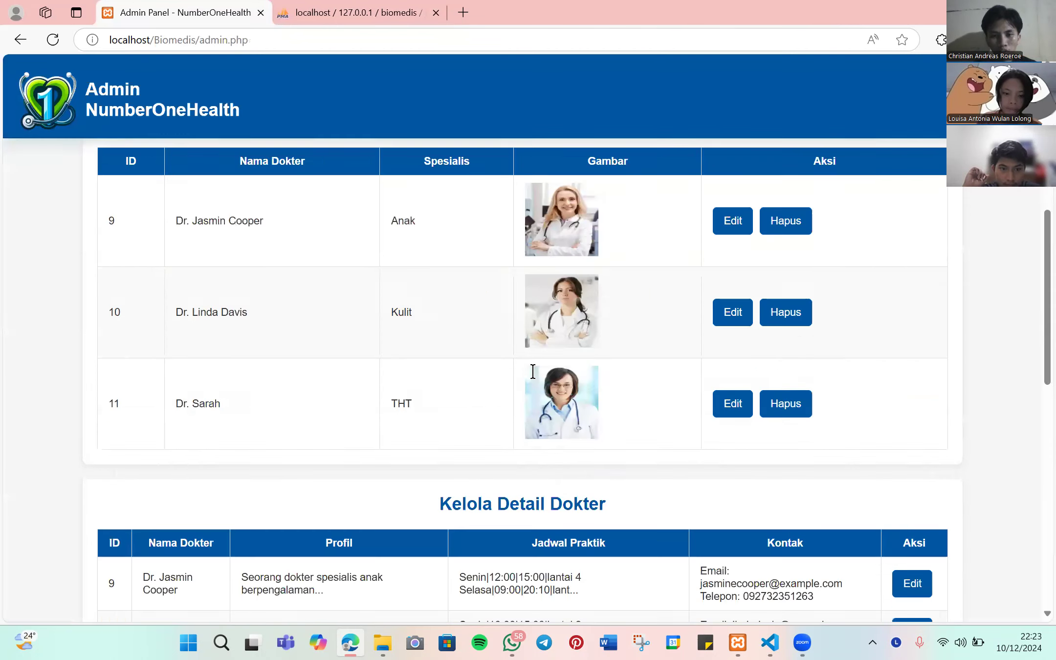
{"action": "scroll", "coordinate": [299, 358], "scroll_direction": "down", "scroll_amount": 10}
{"action": "scroll", "coordinate": [203, 405], "scroll_direction": "down", "scroll_amount": 4}
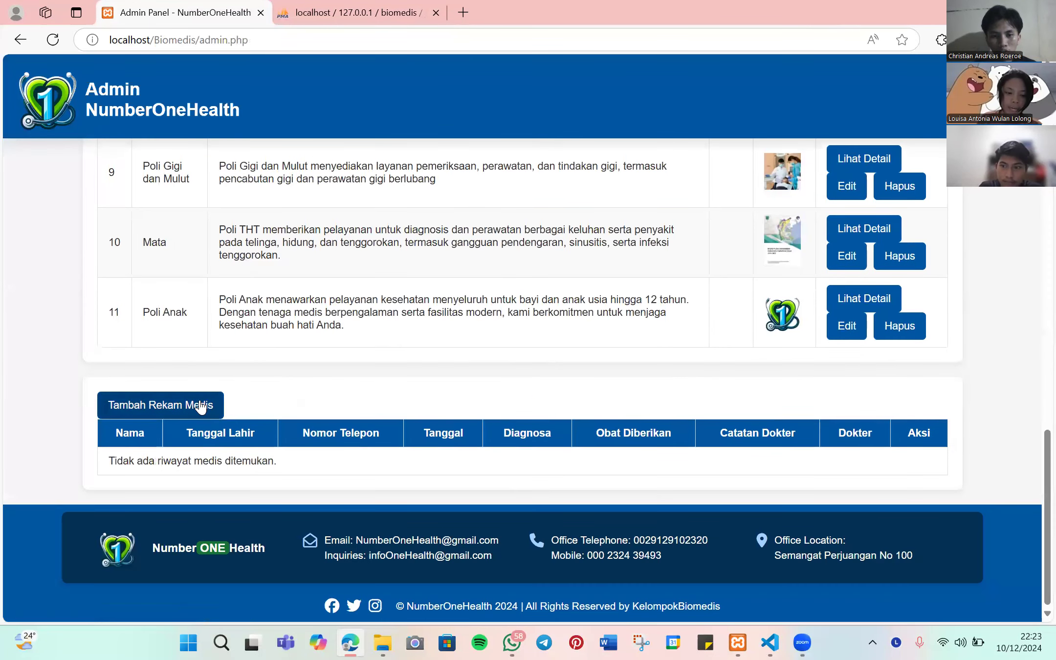
{"action": "left_click", "coordinate": [200, 405]}
{"action": "left_click", "coordinate": [300, 196]}
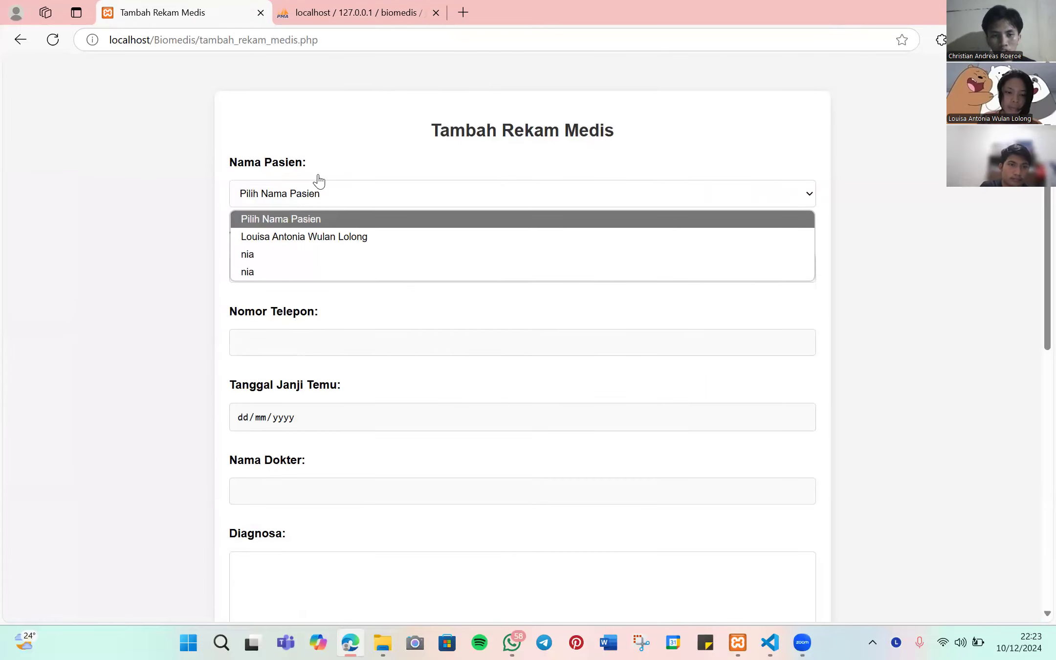
- Choose the patient in Nama Pasien and check her prefilled birth date, appointment date and doctor
{"action": "left_click", "coordinate": [270, 272]}
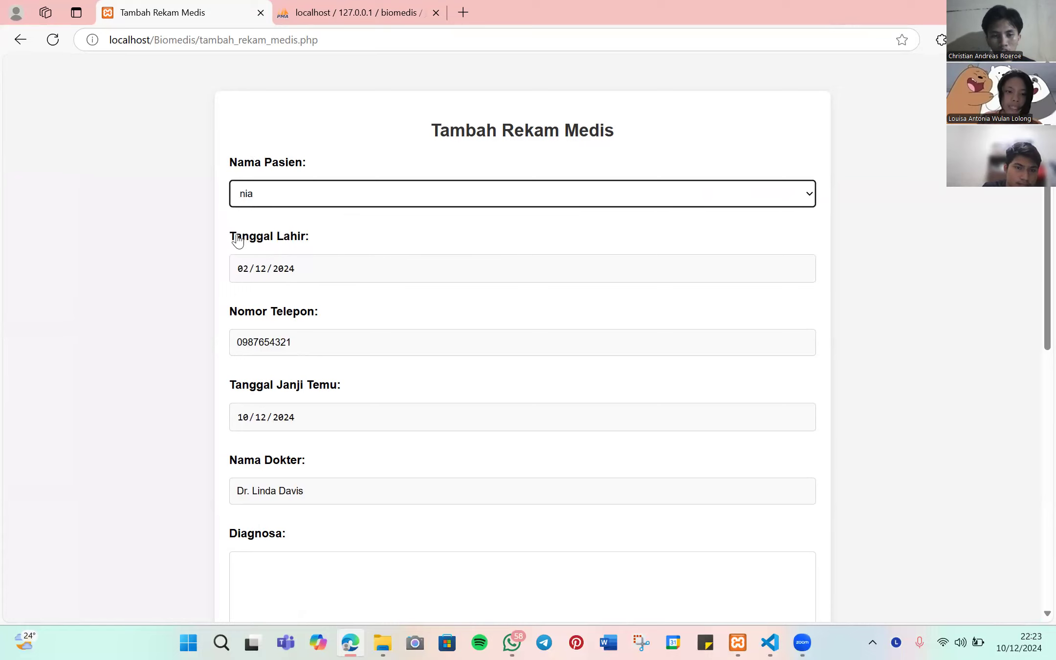
{"action": "left_click_drag", "start_coordinate": [238, 239], "coordinate": [301, 259]}
{"action": "left_click", "coordinate": [316, 276]}
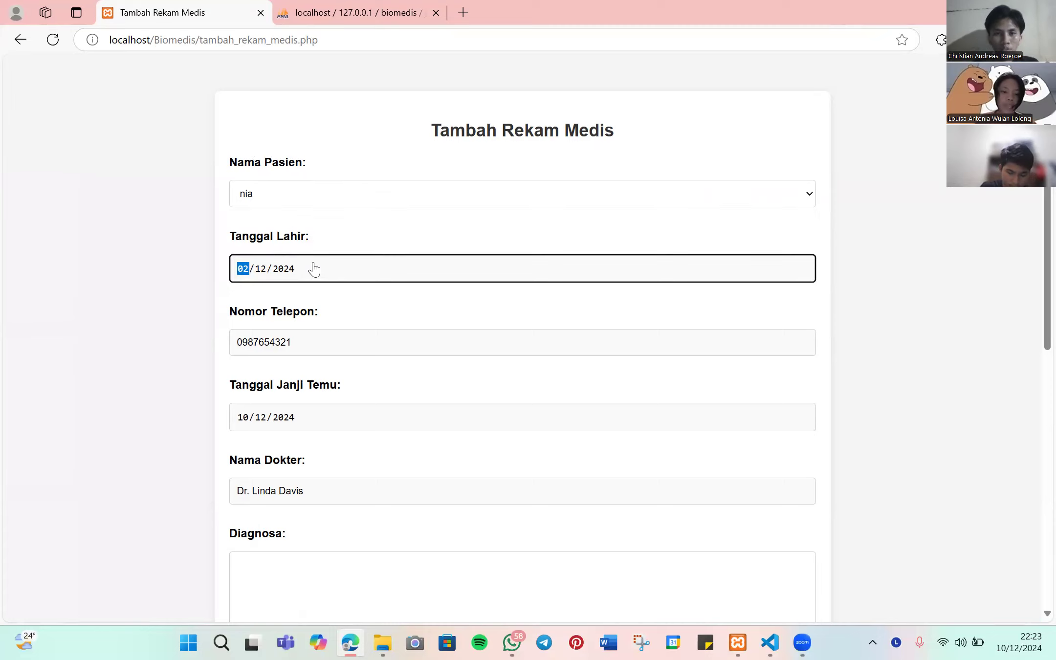
{"action": "left_click", "coordinate": [302, 345]}
{"action": "scroll", "coordinate": [303, 345], "scroll_direction": "down", "scroll_amount": 1}
{"action": "left_click_drag", "start_coordinate": [243, 320], "coordinate": [346, 317]}
{"action": "left_click", "coordinate": [318, 345]}
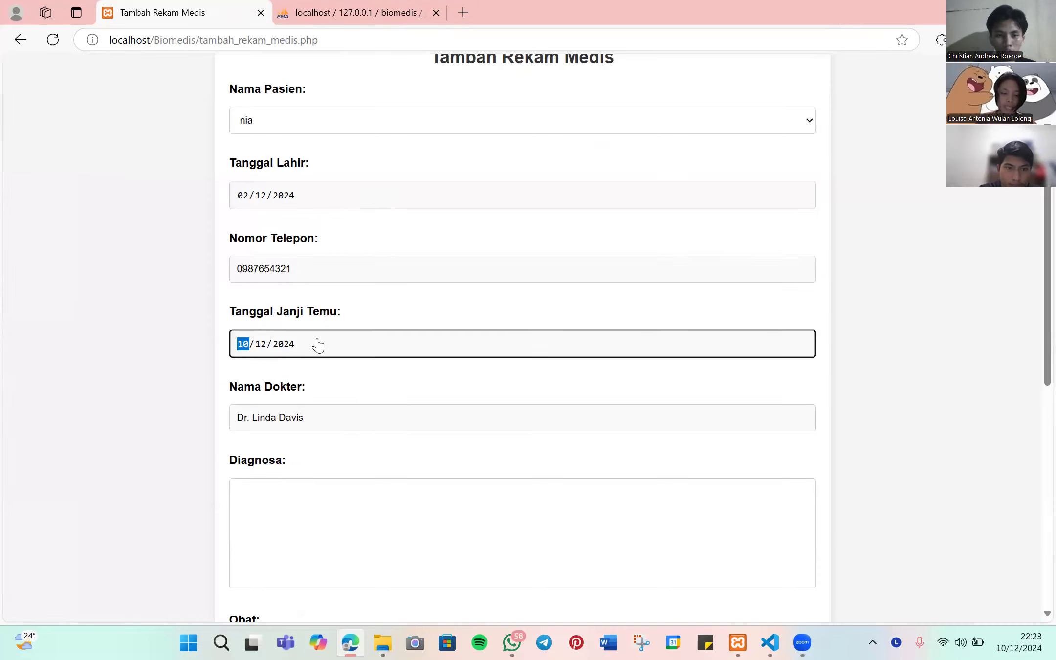
{"action": "scroll", "coordinate": [306, 348], "scroll_direction": "down", "scroll_amount": 2}
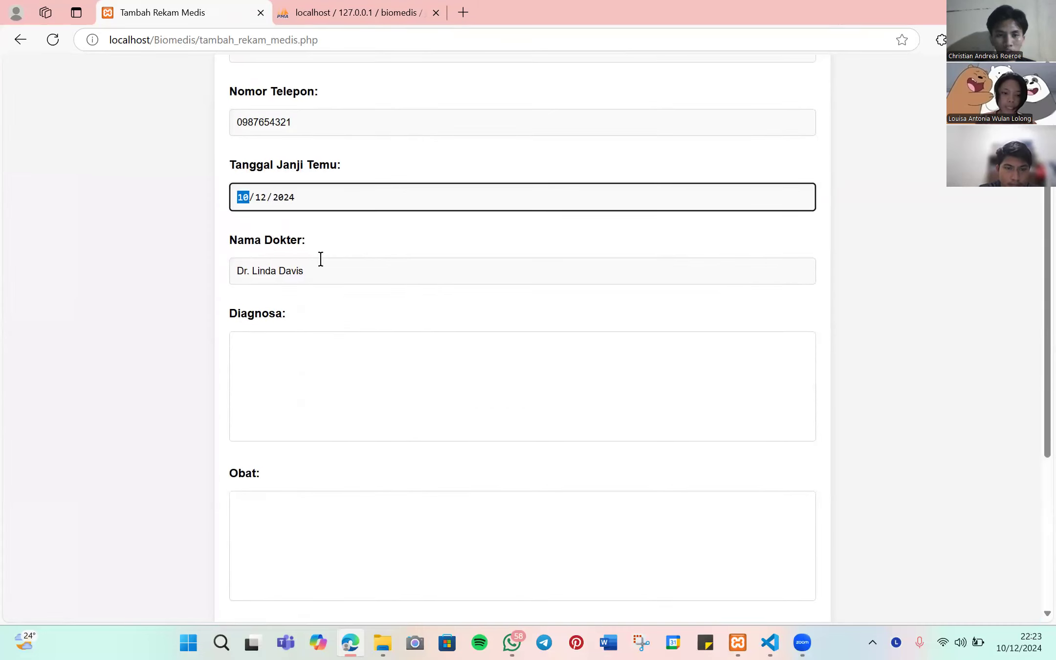
{"action": "left_click_drag", "start_coordinate": [311, 271], "coordinate": [230, 270]}
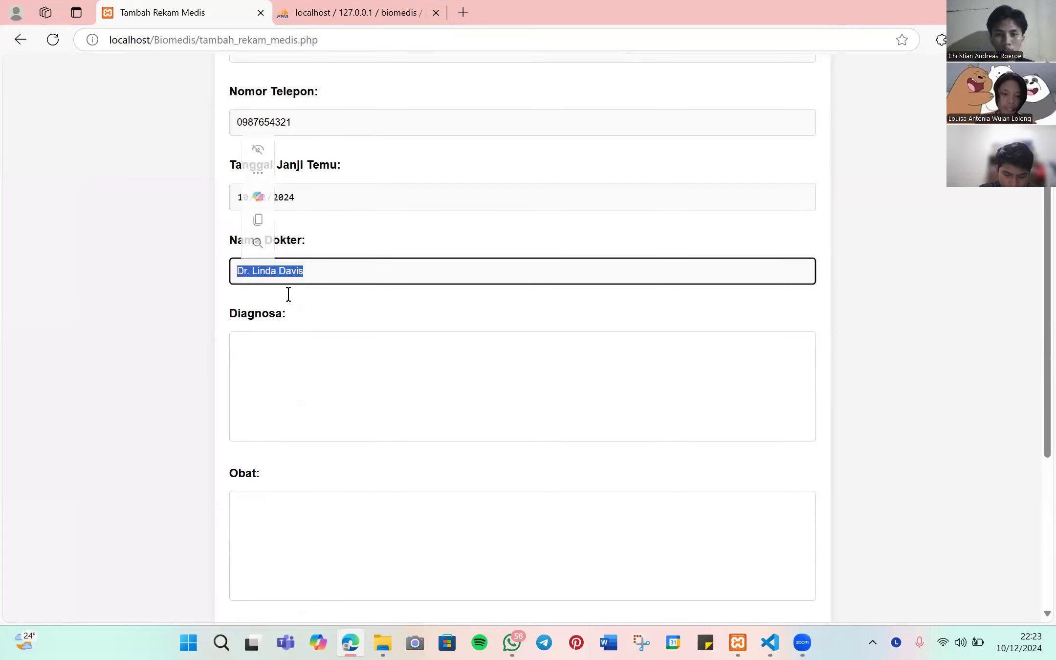
{"action": "scroll", "coordinate": [288, 295], "scroll_direction": "down", "scroll_amount": 1}
- Enter diagnosis 'asam lambung', medicine 'acitral' and note 'makan tepat waktu', then save the record
{"action": "left_click", "coordinate": [279, 274]}
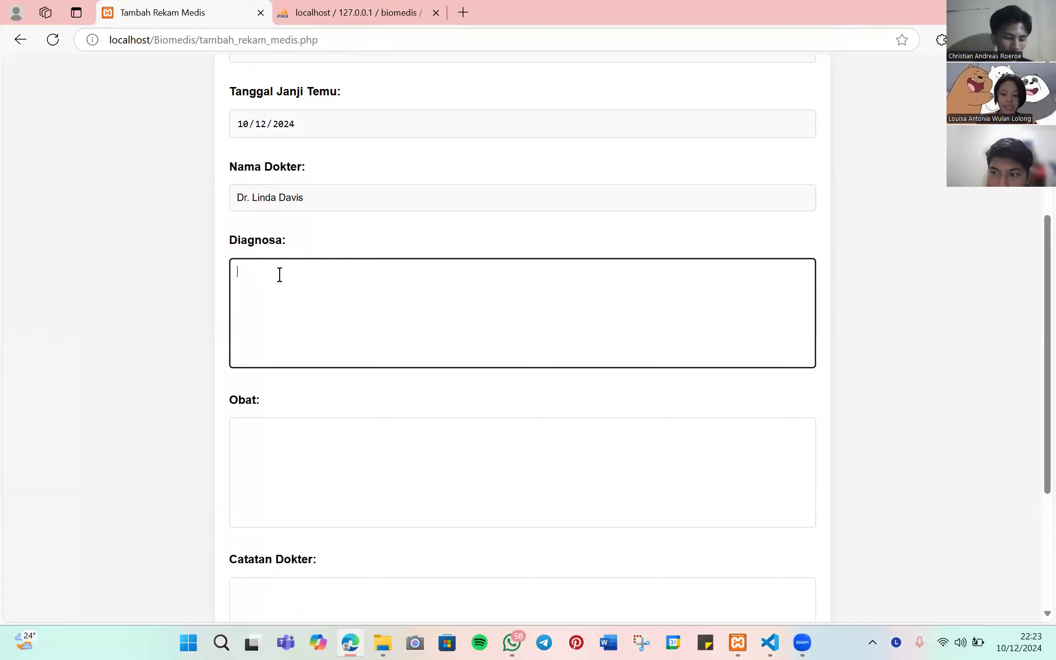
{"action": "key", "text": "BackSpace"}
{"action": "key", "text": "BackSpace"}
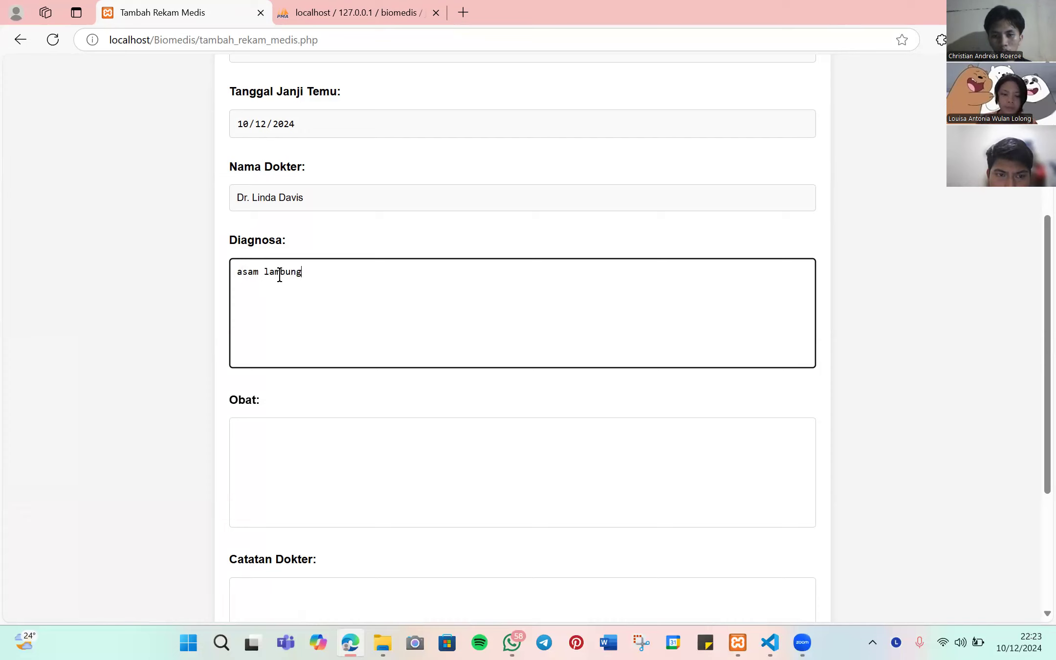
{"action": "scroll", "coordinate": [298, 262], "scroll_direction": "down", "scroll_amount": 3}
{"action": "scroll", "coordinate": [301, 230], "scroll_direction": "up", "scroll_amount": 3}
{"action": "left_click", "coordinate": [285, 428]}
{"action": "type", "text": "acitral"}
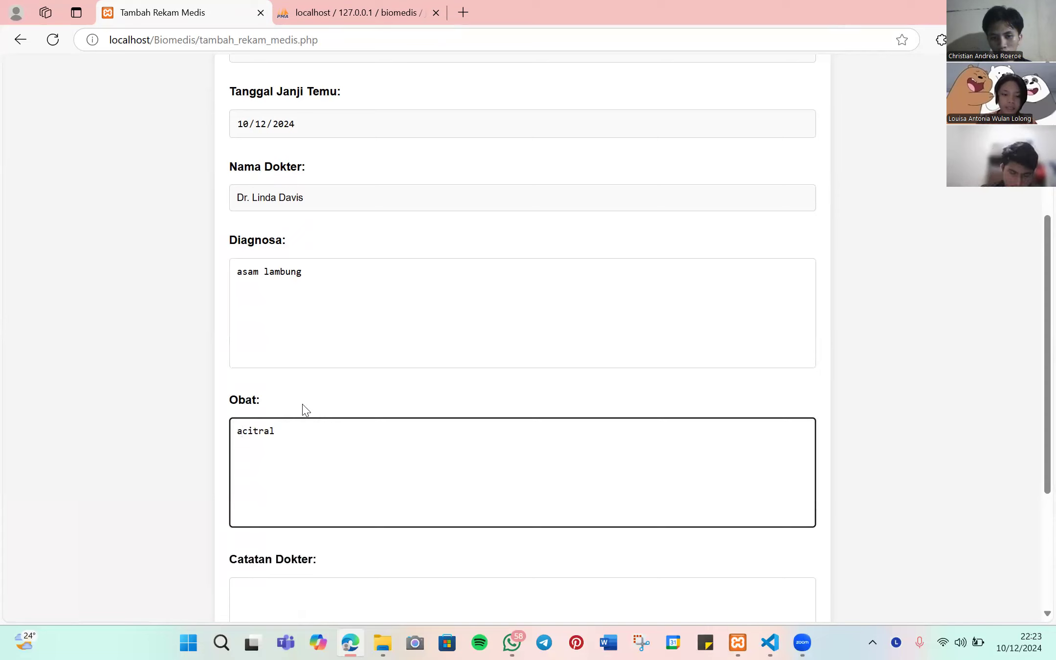
{"action": "scroll", "coordinate": [301, 408], "scroll_direction": "down", "scroll_amount": 3}
{"action": "left_click", "coordinate": [313, 386]}
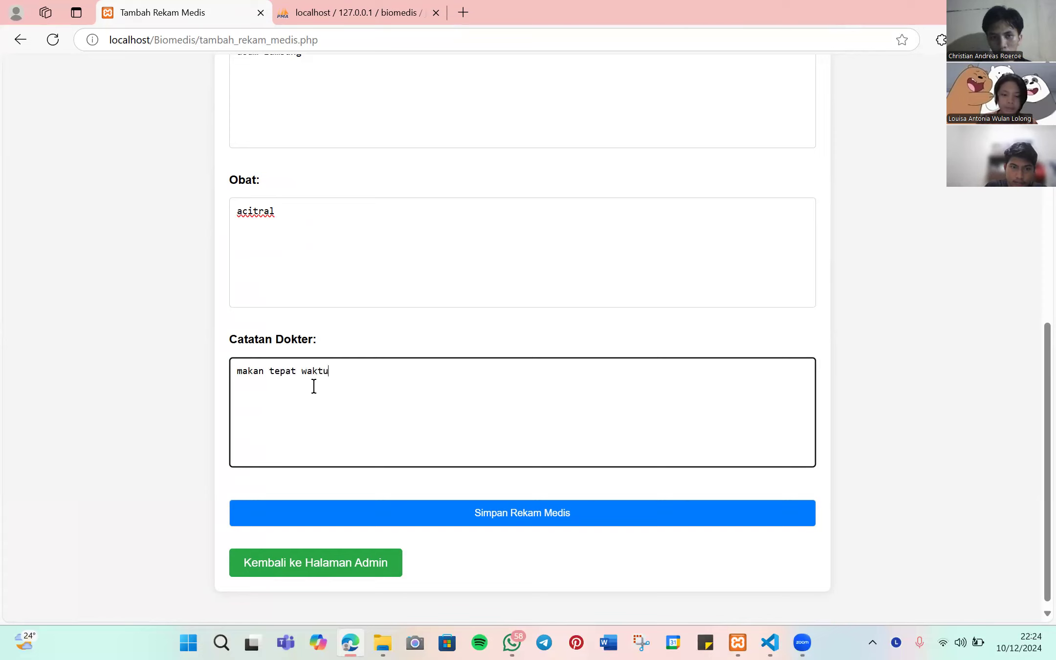
{"action": "left_click", "coordinate": [508, 509]}
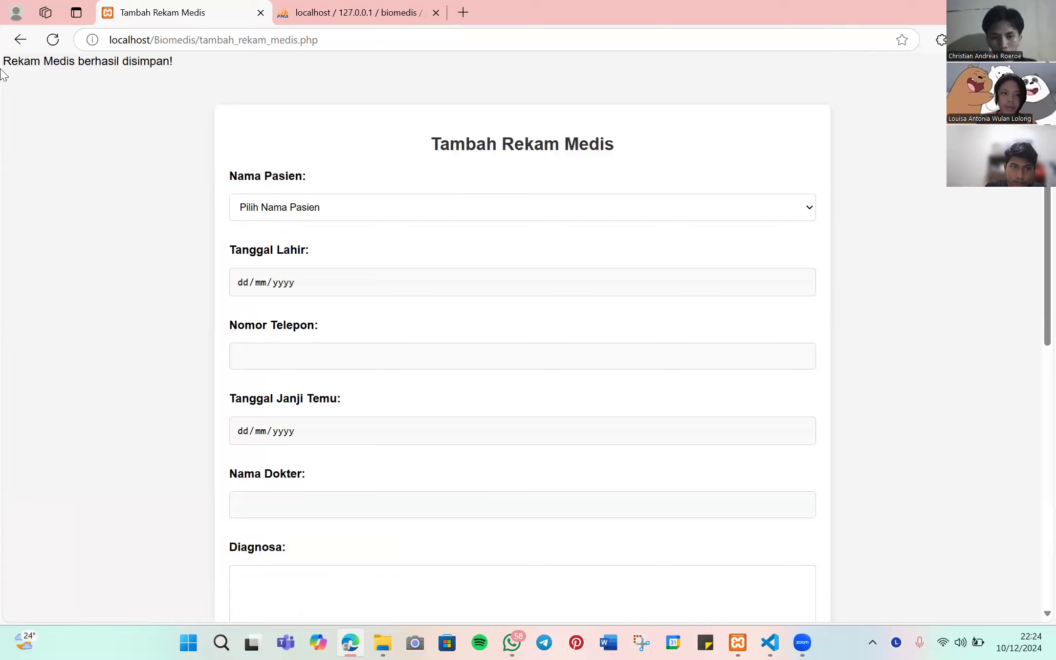
{"action": "left_click_drag", "start_coordinate": [4, 73], "coordinate": [11, 60]}
- Confirm the new 'asam lambung' row in the admin's Rekam Medis table, then return to the login page
{"action": "scroll", "coordinate": [346, 306], "scroll_direction": "down", "scroll_amount": 10}
{"action": "left_click", "coordinate": [328, 554]}
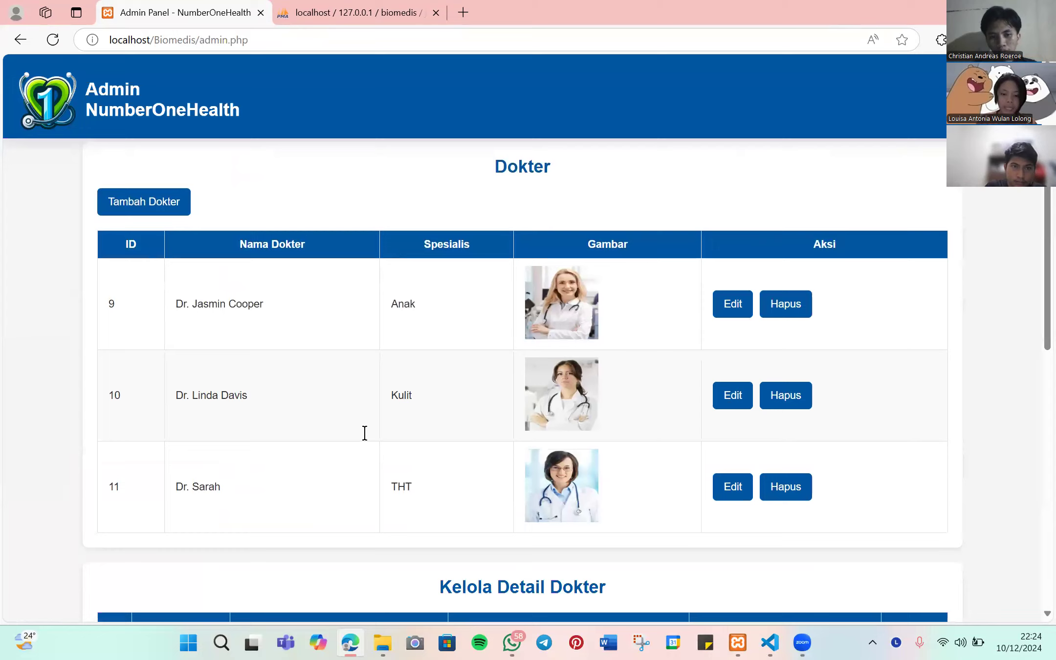
{"action": "scroll", "coordinate": [363, 431], "scroll_direction": "down", "scroll_amount": 15}
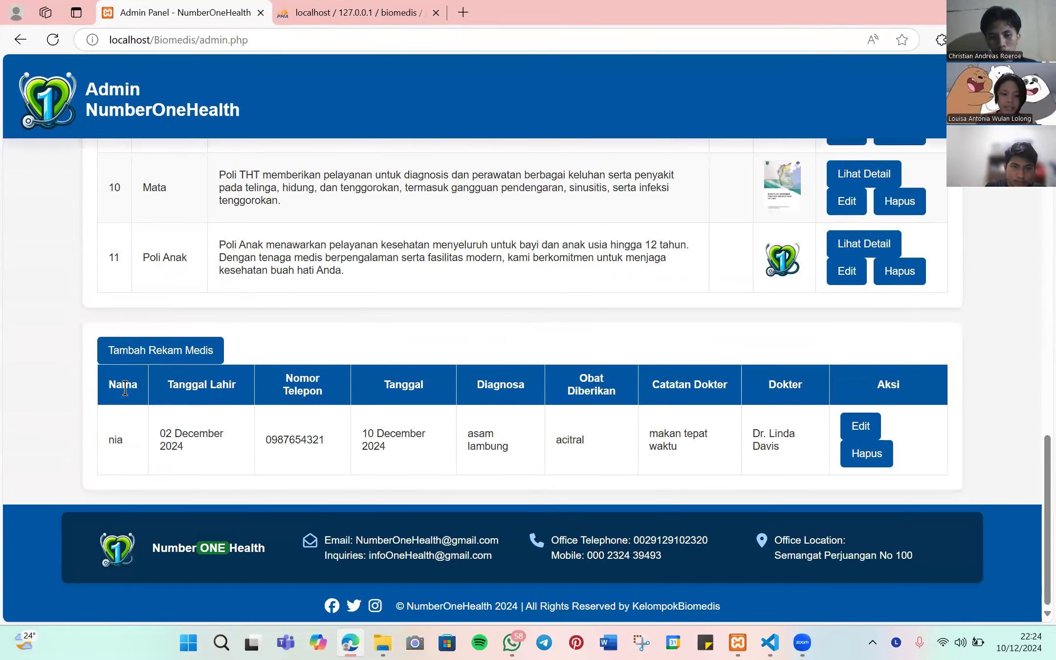
{"action": "left_click_drag", "start_coordinate": [109, 383], "coordinate": [119, 440]}
{"action": "scroll", "coordinate": [770, 376], "scroll_direction": "up", "scroll_amount": 15}
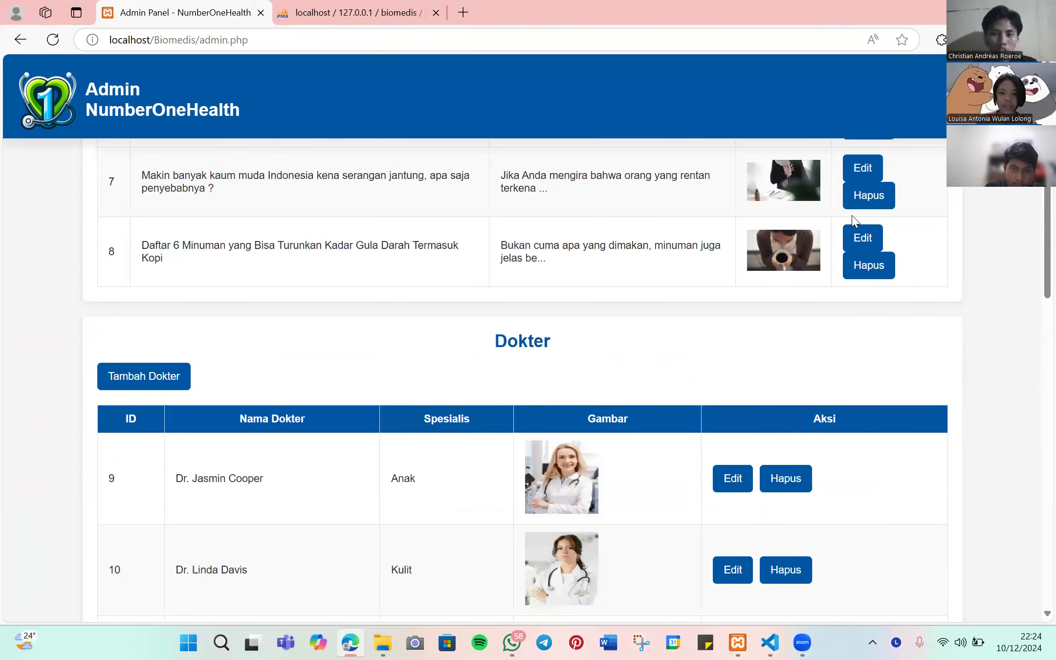
{"action": "key", "text": "alt+Left"}
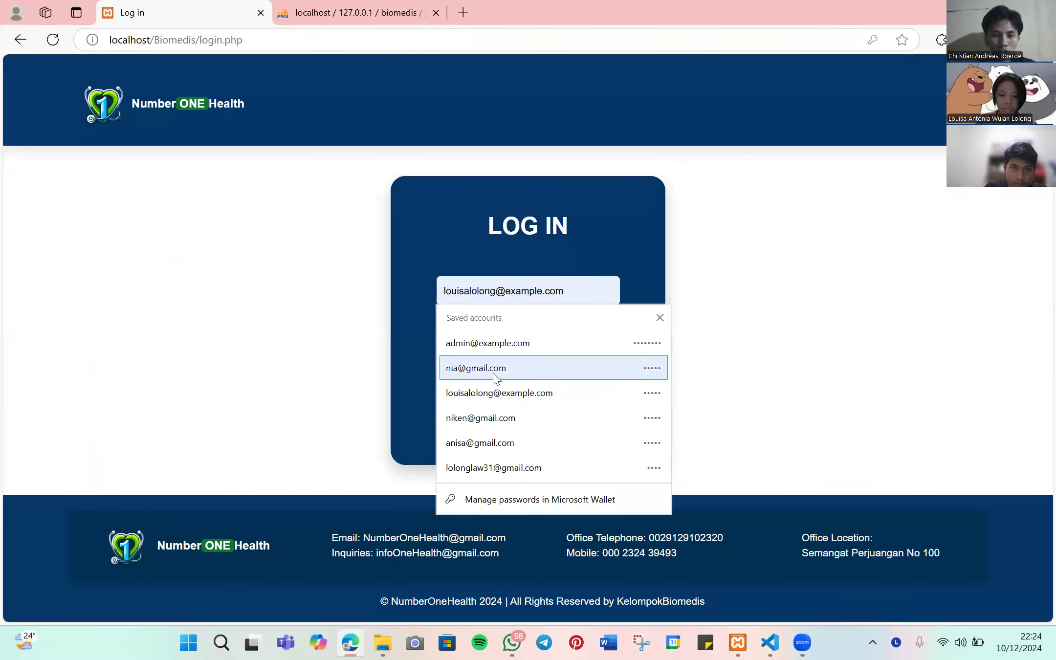
{"action": "left_click", "coordinate": [495, 368]}
- Sign in with the patient's saved login and open Lihat Rekam Medis Anda
{"action": "left_click", "coordinate": [530, 398]}
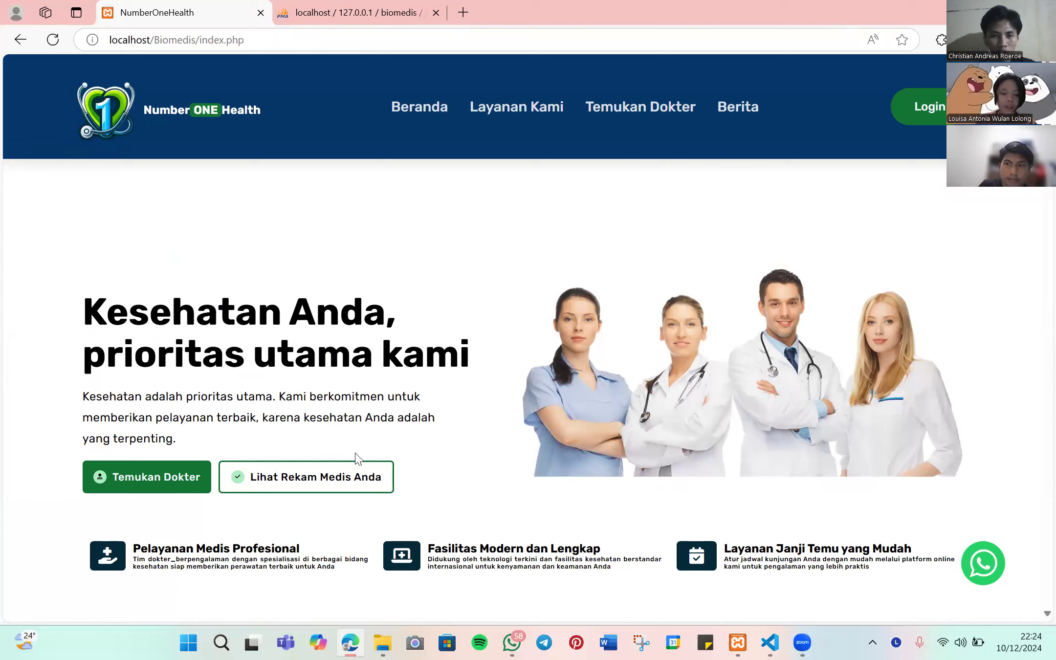
{"action": "left_click", "coordinate": [316, 487]}
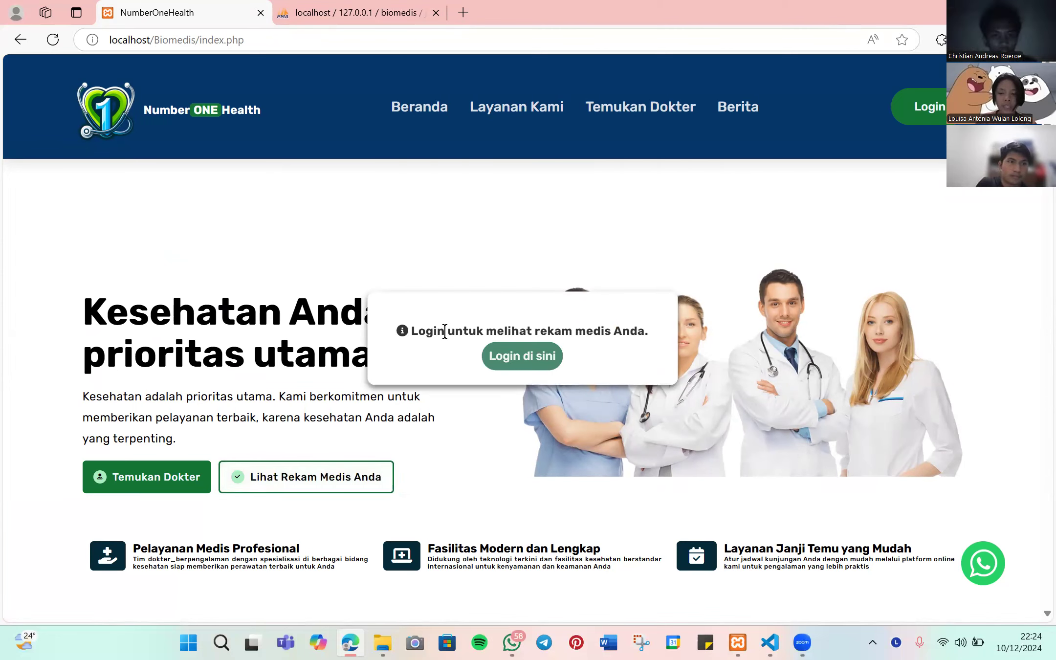
{"action": "left_click", "coordinate": [535, 356]}
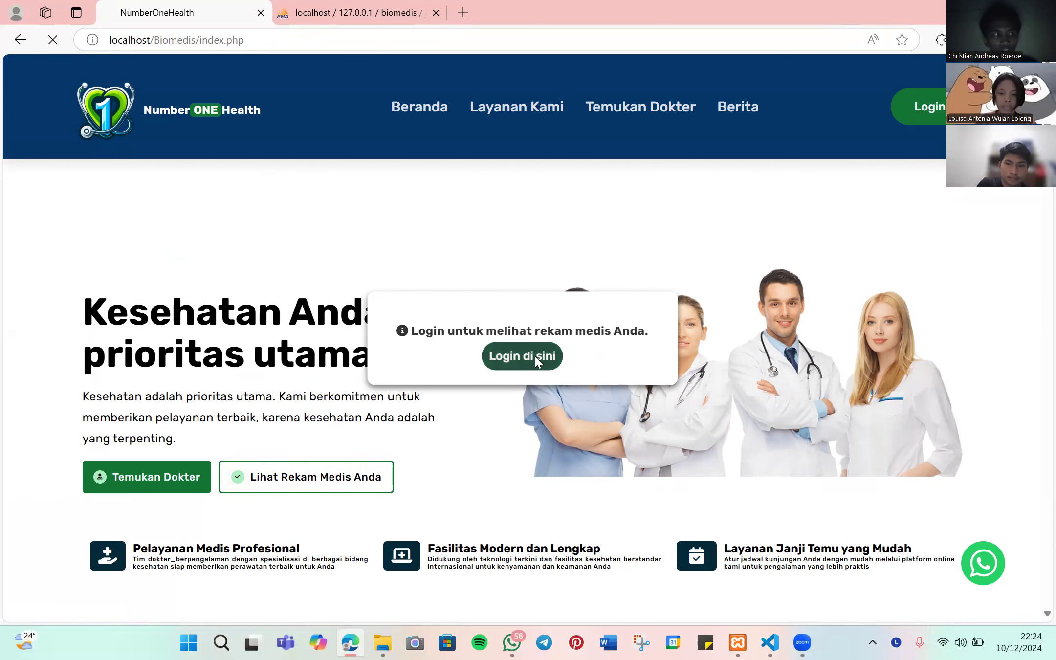
{"action": "left_click", "coordinate": [536, 296]}
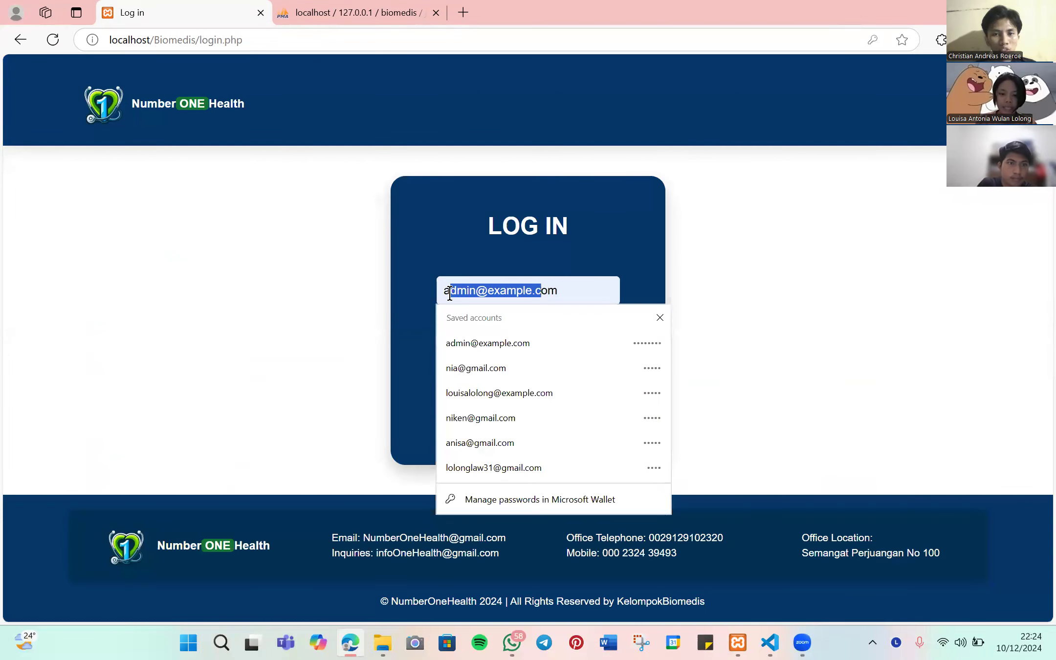
{"action": "left_click", "coordinate": [489, 368]}
{"action": "left_click", "coordinate": [528, 399]}
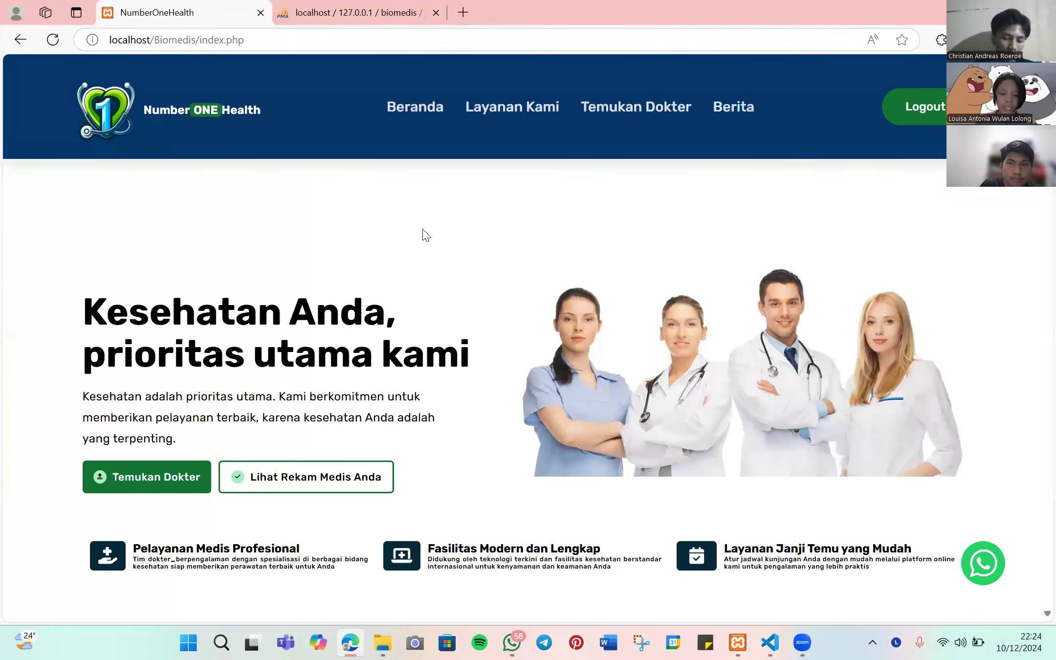
{"action": "left_click", "coordinate": [320, 479]}
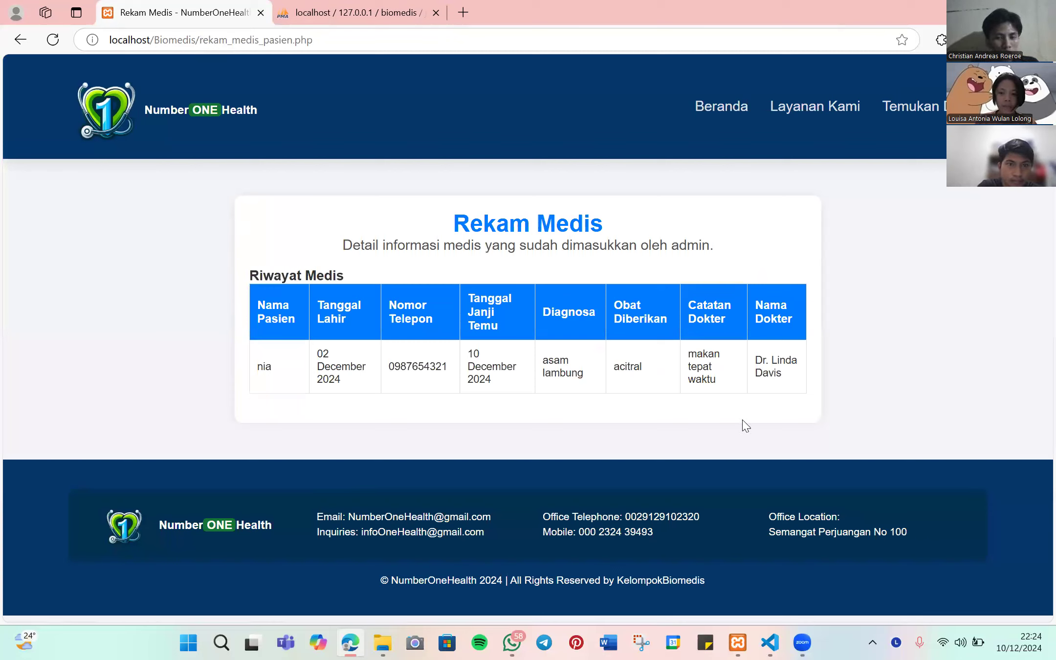
- Highlight the record row and the doctor's name in Riwayat Medis, then return to Beranda
{"action": "left_click_drag", "start_coordinate": [263, 366], "coordinate": [808, 386]}
{"action": "left_click", "coordinate": [759, 356]}
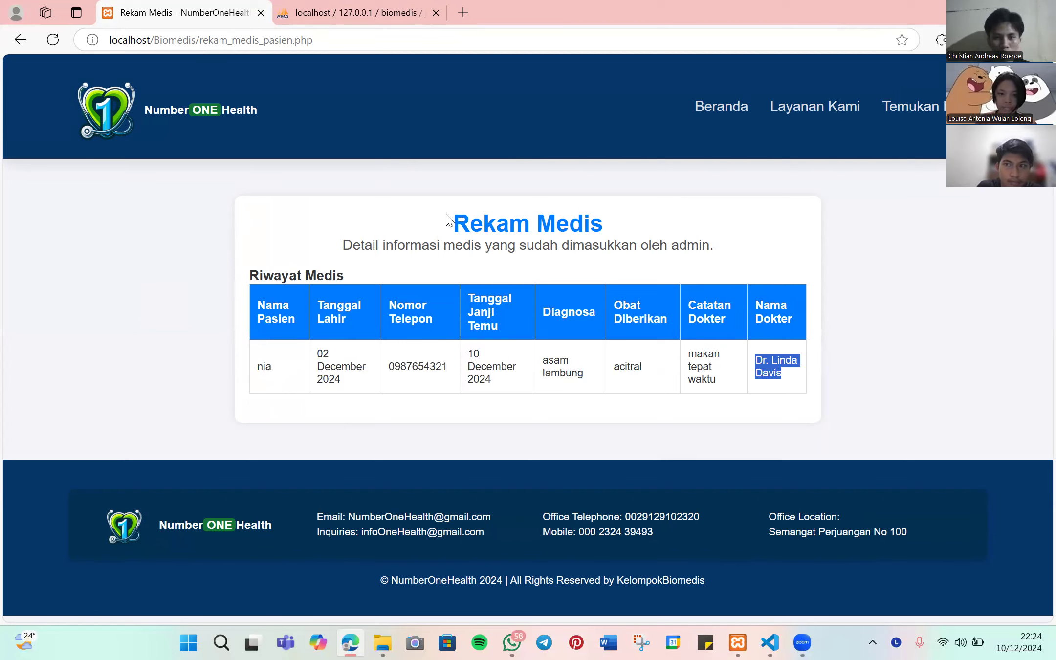
{"action": "left_click_drag", "start_coordinate": [448, 222], "coordinate": [753, 271]}
{"action": "left_click", "coordinate": [848, 307]}
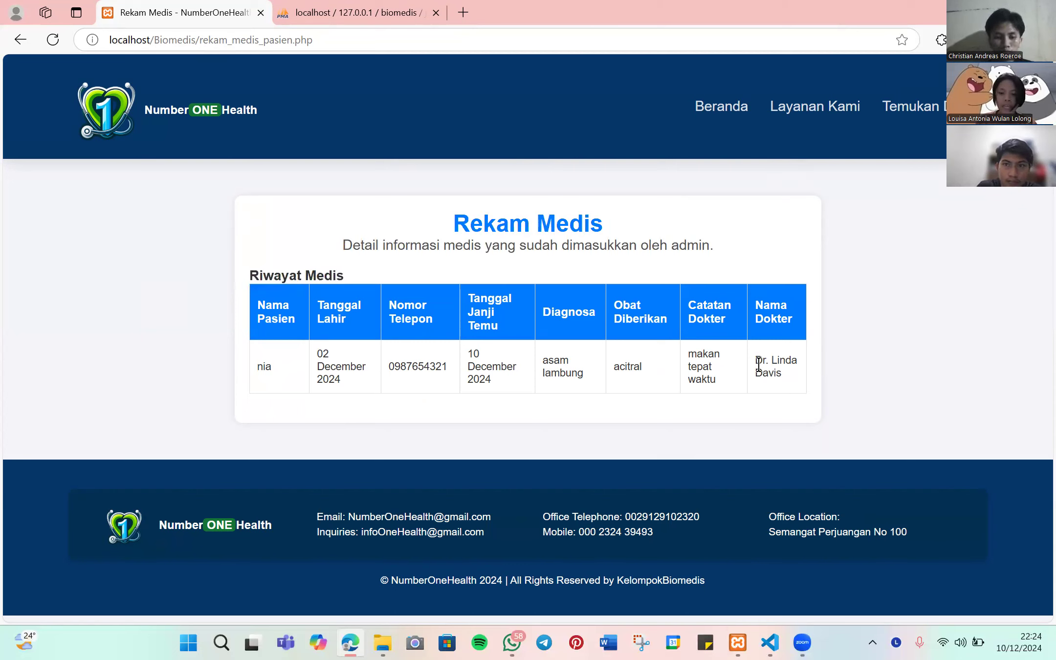
{"action": "left_click_drag", "start_coordinate": [755, 364], "coordinate": [797, 382]}
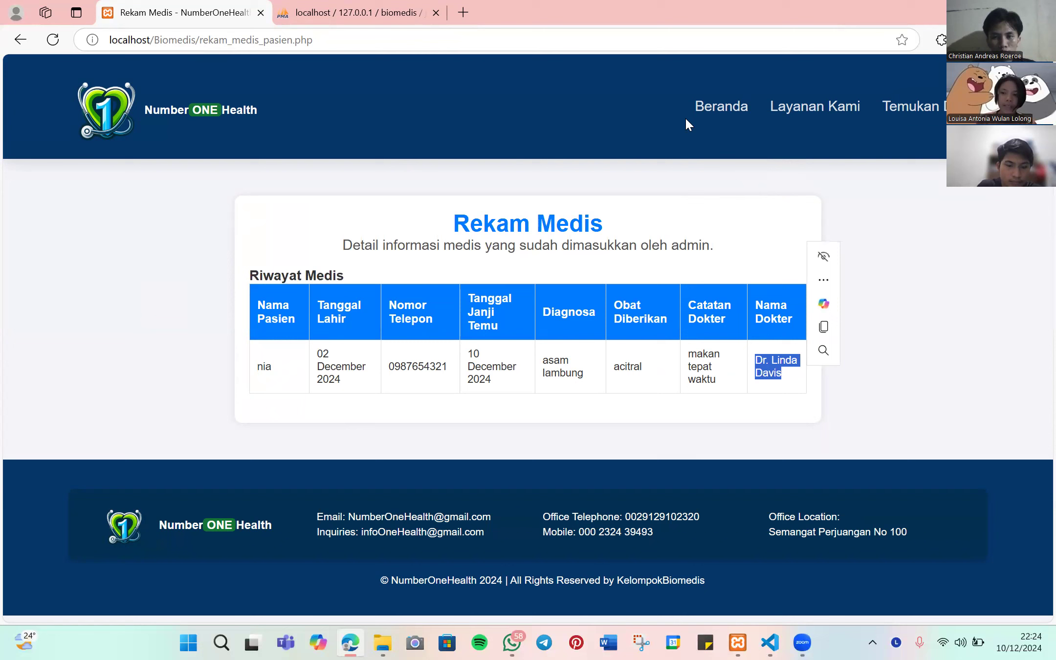
{"action": "left_click", "coordinate": [725, 105]}
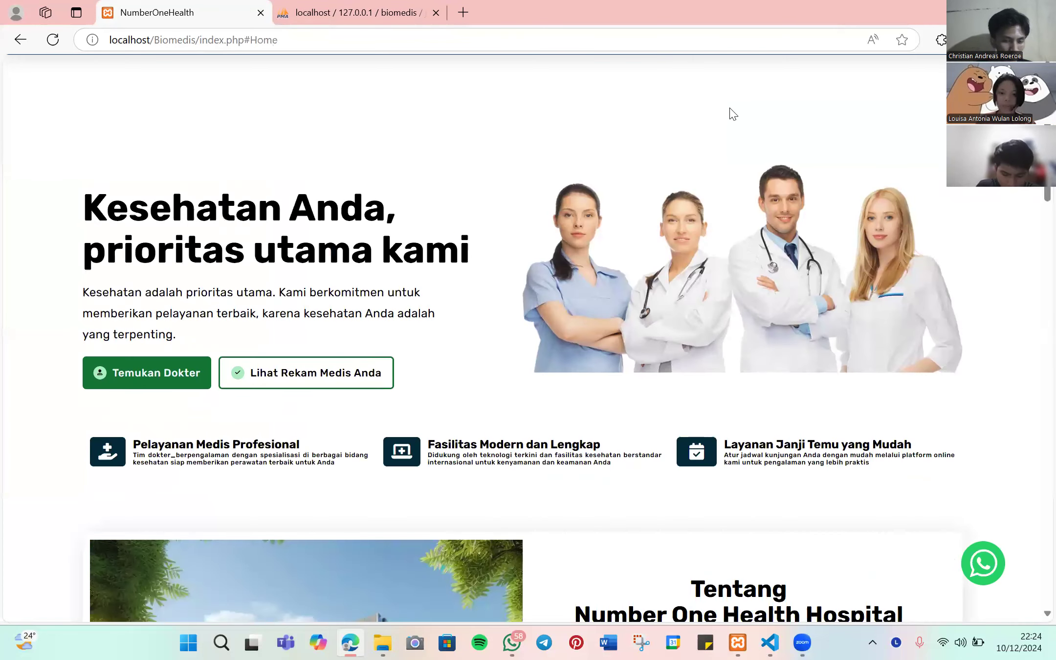
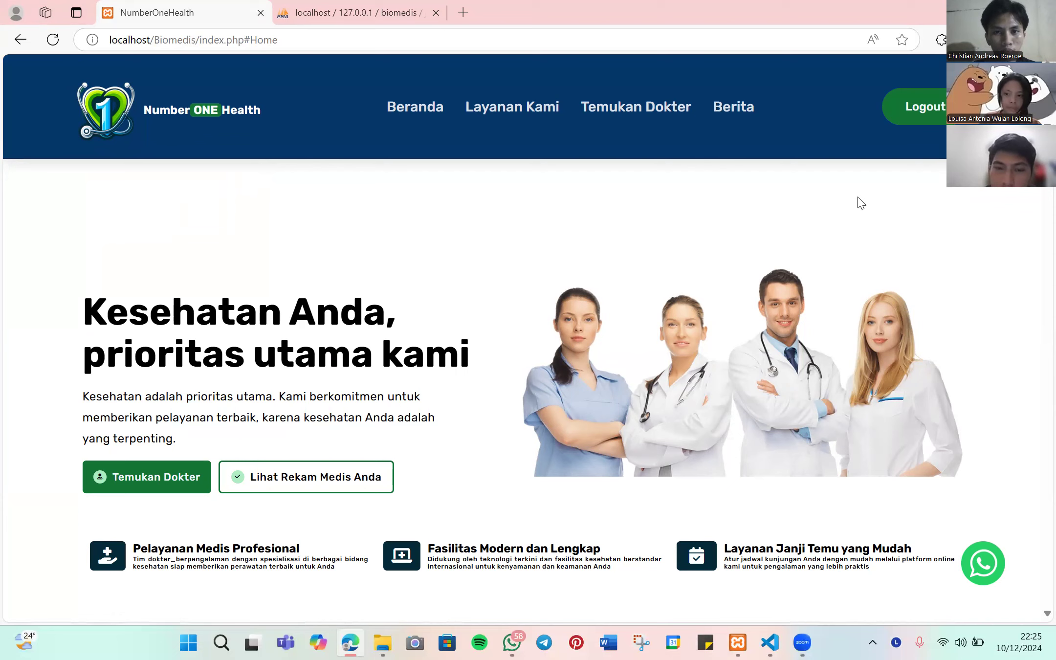
- Log out, sign in with the saved admin login, and open the Tambah Berita news form
{"action": "left_click", "coordinate": [910, 108]}
{"action": "left_click", "coordinate": [538, 294]}
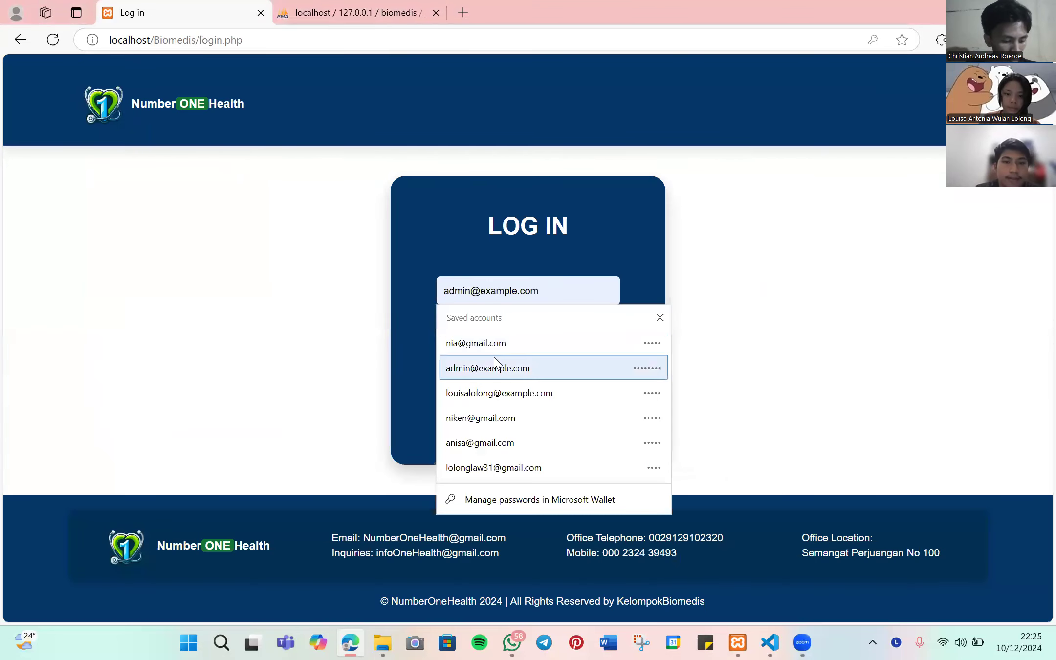
{"action": "left_click", "coordinate": [491, 367]}
{"action": "left_click", "coordinate": [528, 398]}
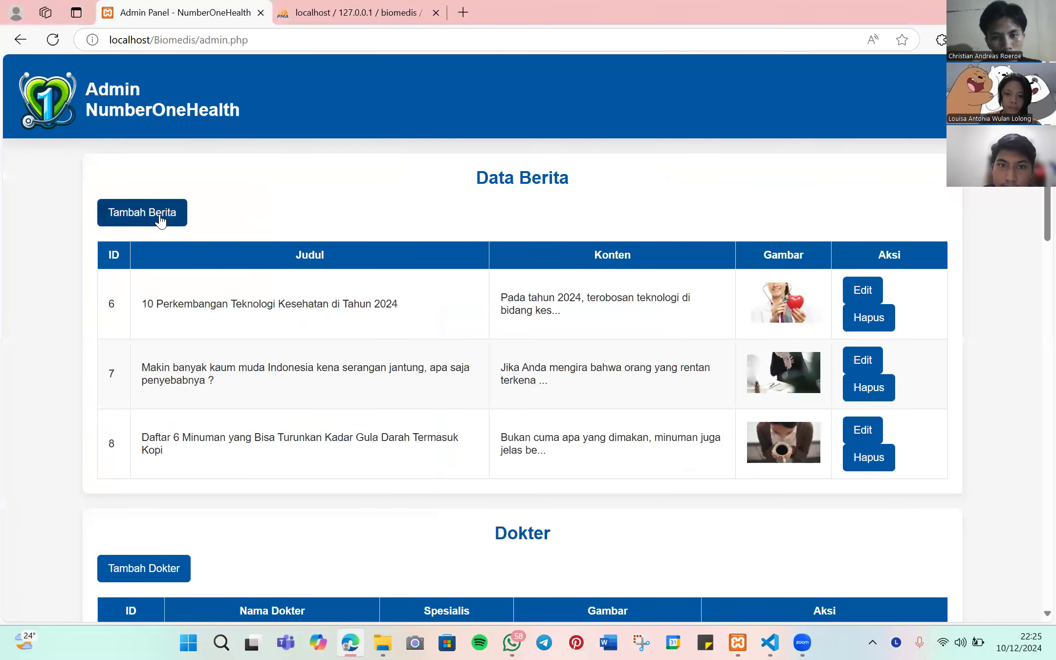
{"action": "left_click", "coordinate": [161, 217]}
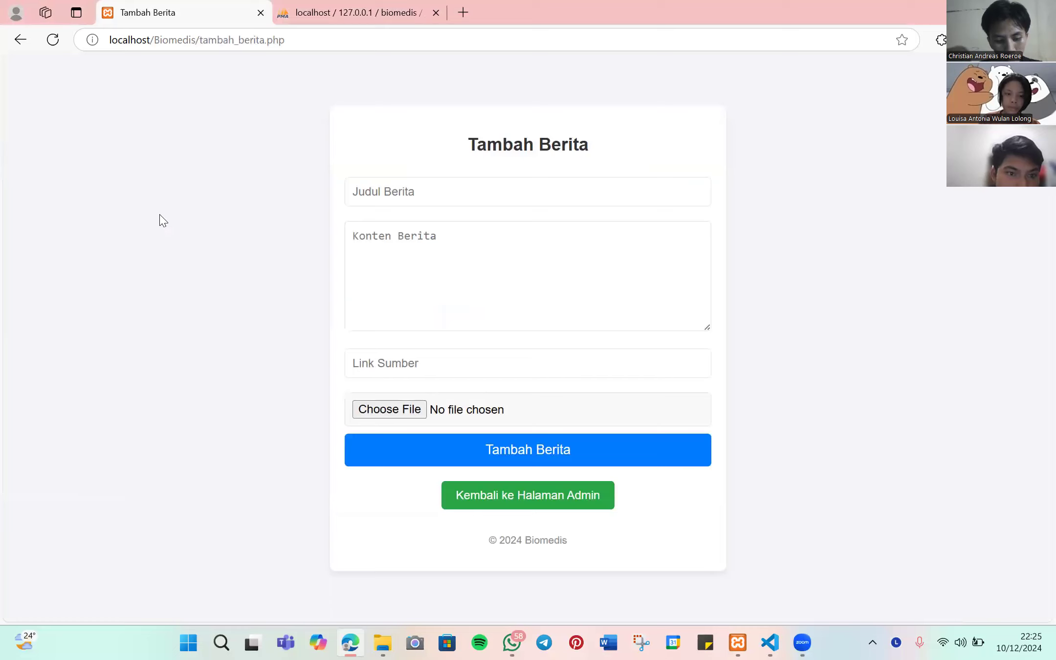
- Enter 'Rumah Sakit' as the news title and open a blank new browser tab
{"action": "left_click", "coordinate": [398, 195]}
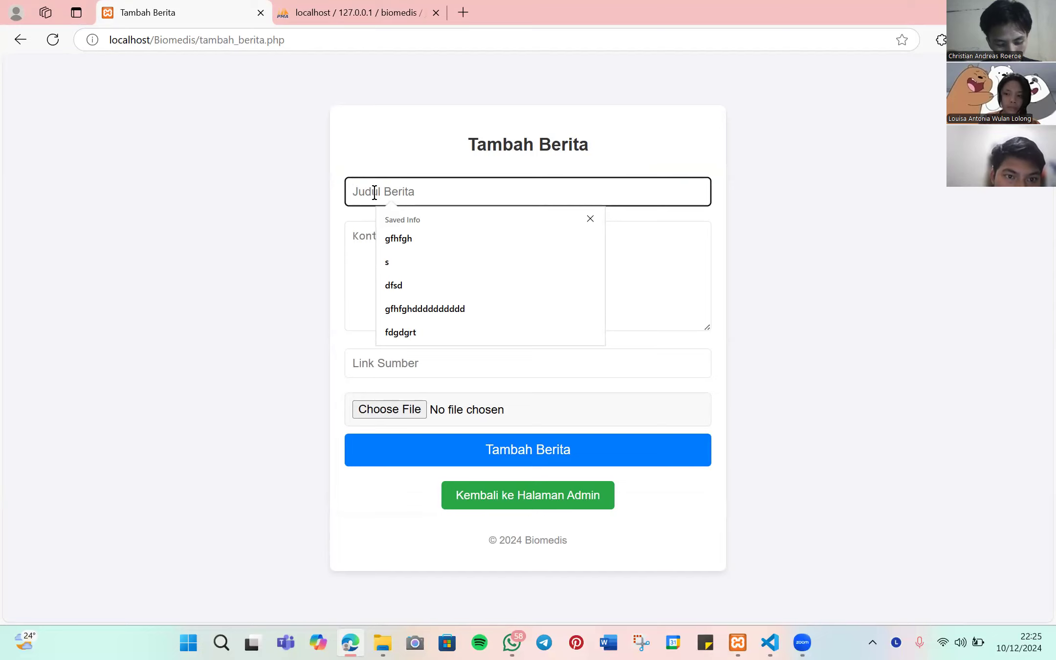
{"action": "type", "text": "R"}
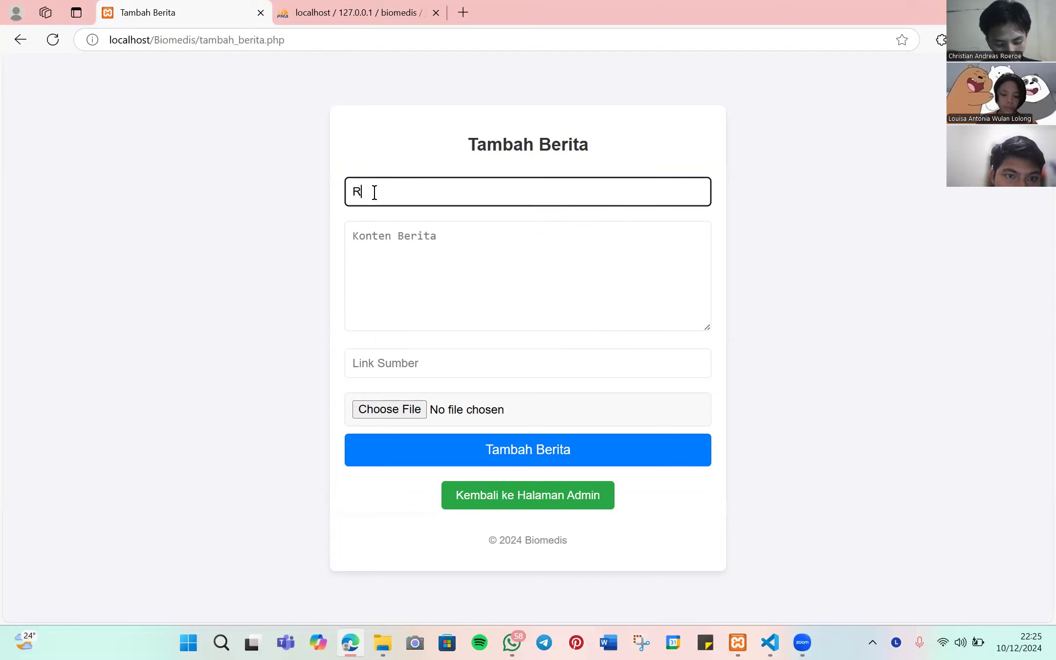
{"action": "type", "text": "unia Sakit"}
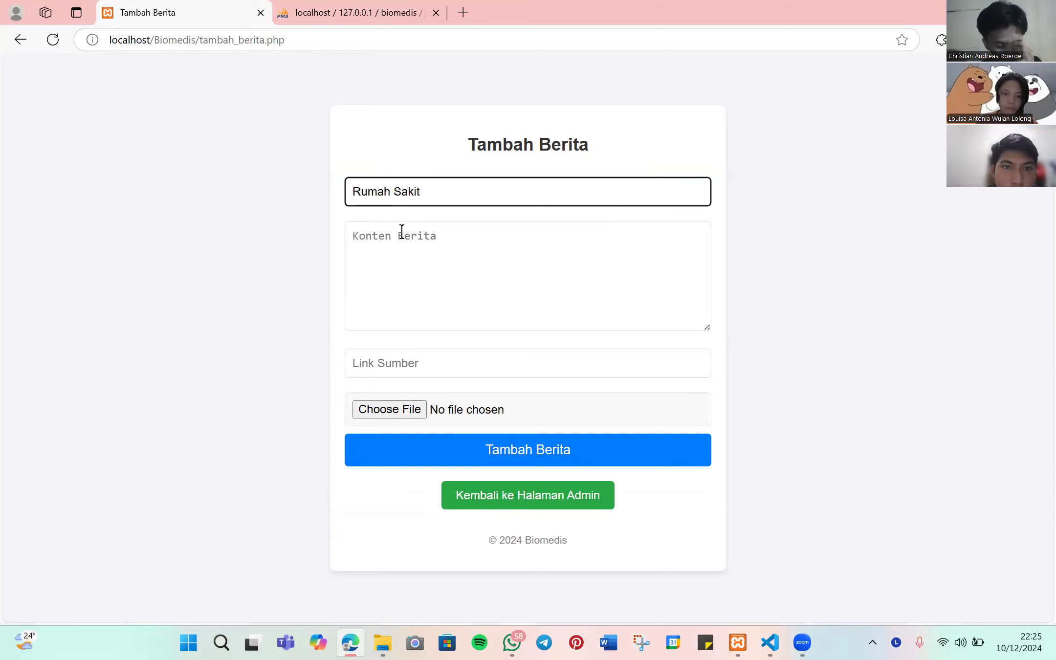
{"action": "left_click", "coordinate": [401, 232]}
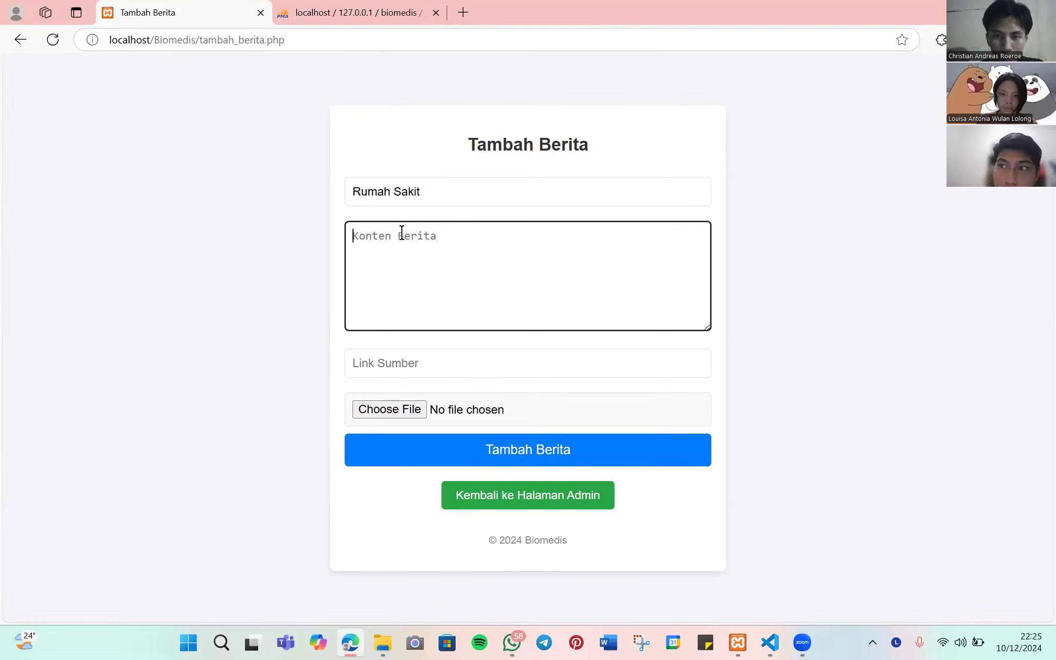
{"action": "left_click", "coordinate": [463, 12]}
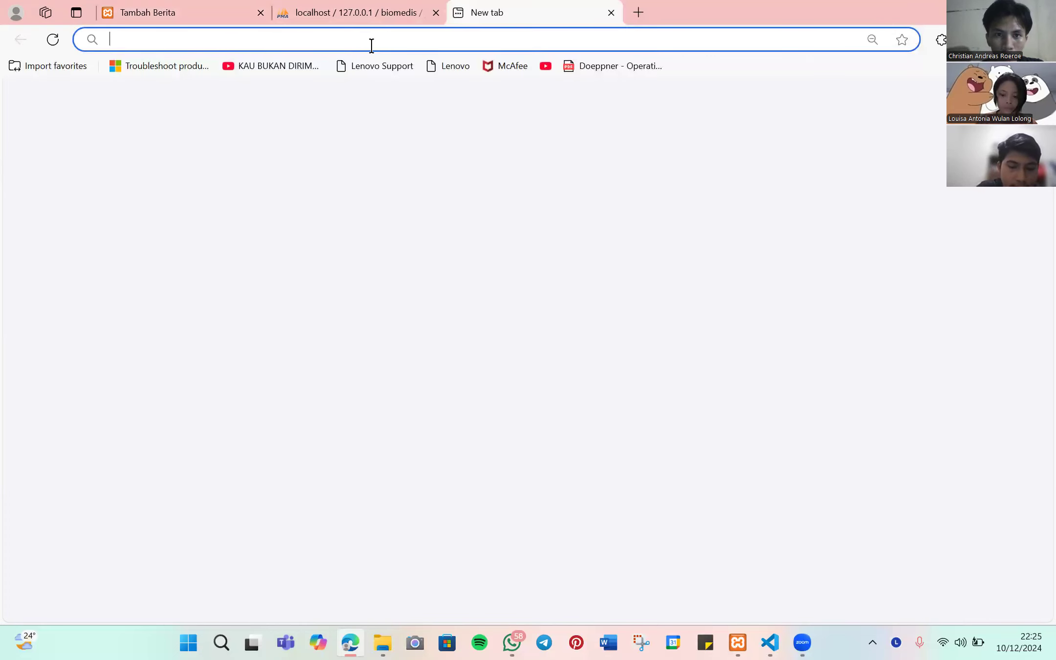
- Search Bing for 'kesehatan', open the Alodokter healthy-body article and select its heading
{"action": "type", "text": "kesehatan"}
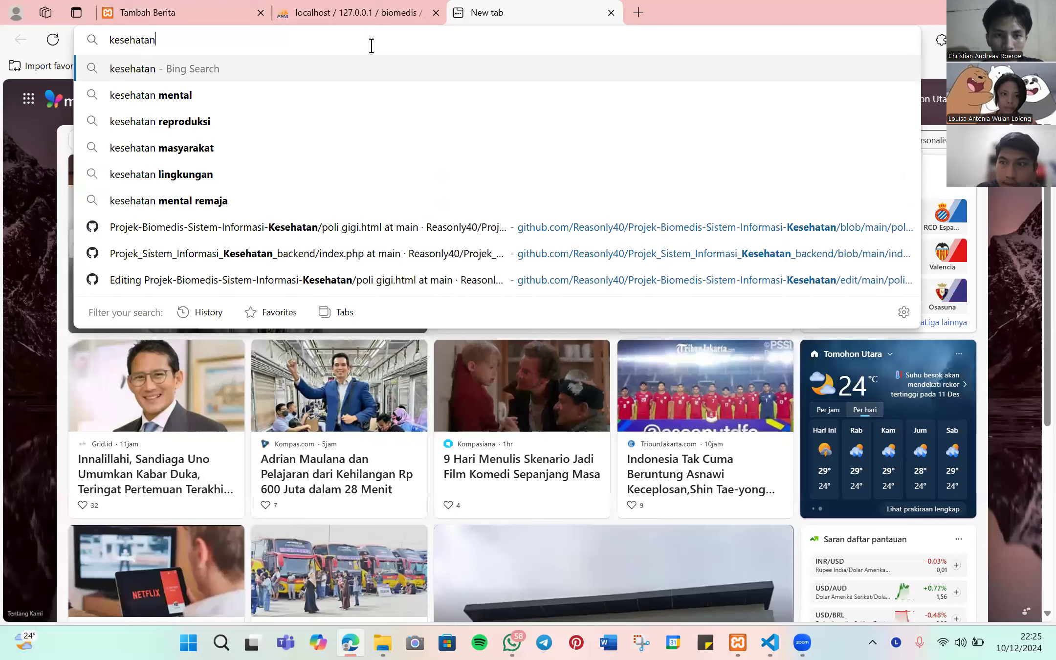
{"action": "key", "text": "Return"}
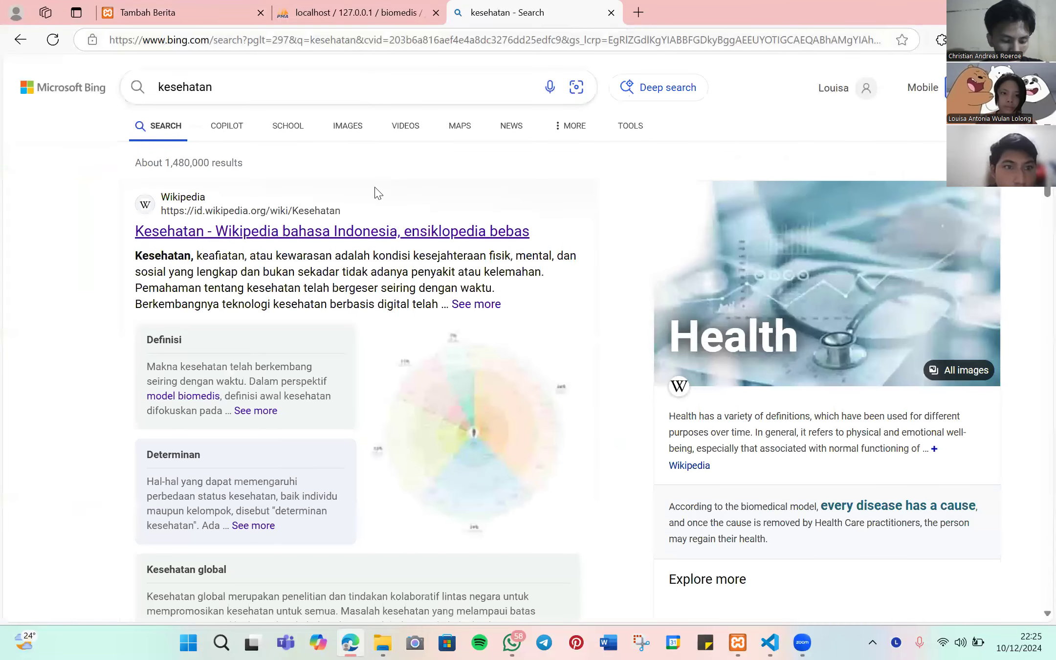
{"action": "scroll", "coordinate": [374, 194], "scroll_direction": "down", "scroll_amount": 3}
{"action": "scroll", "coordinate": [376, 192], "scroll_direction": "down", "scroll_amount": 2}
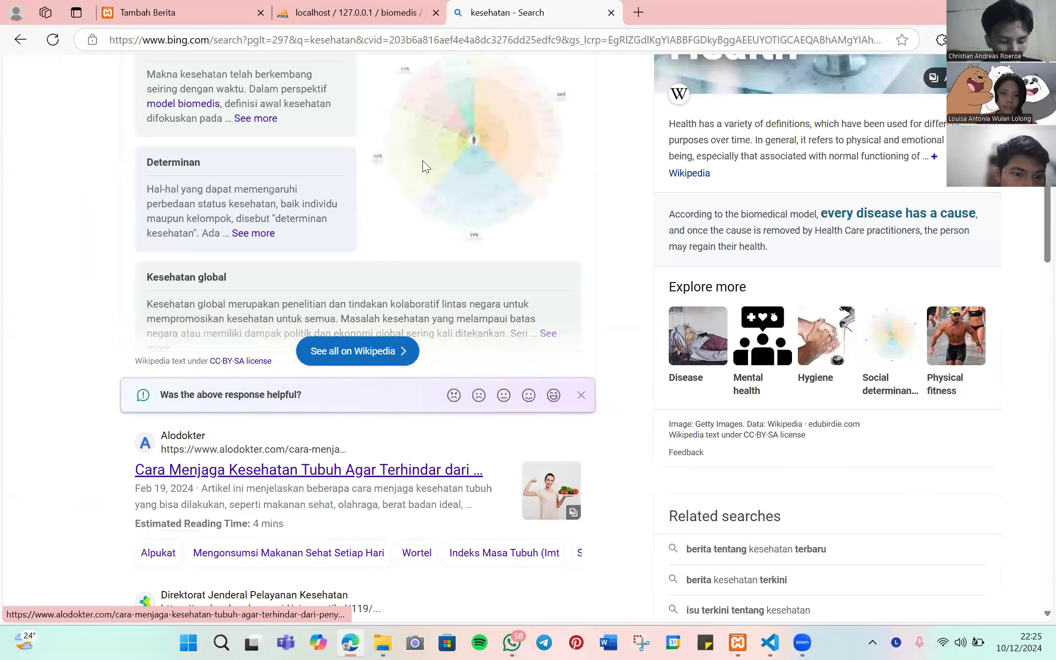
{"action": "left_click", "coordinate": [309, 469]}
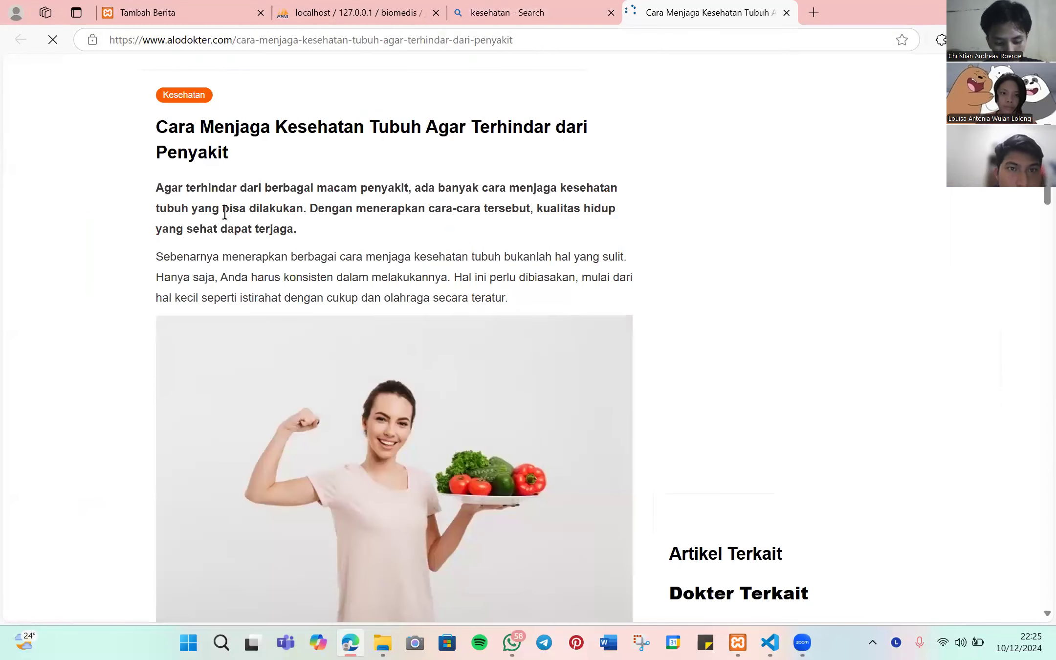
{"action": "triple_click", "coordinate": [112, 200]}
{"action": "key", "text": "ctrl+c"}
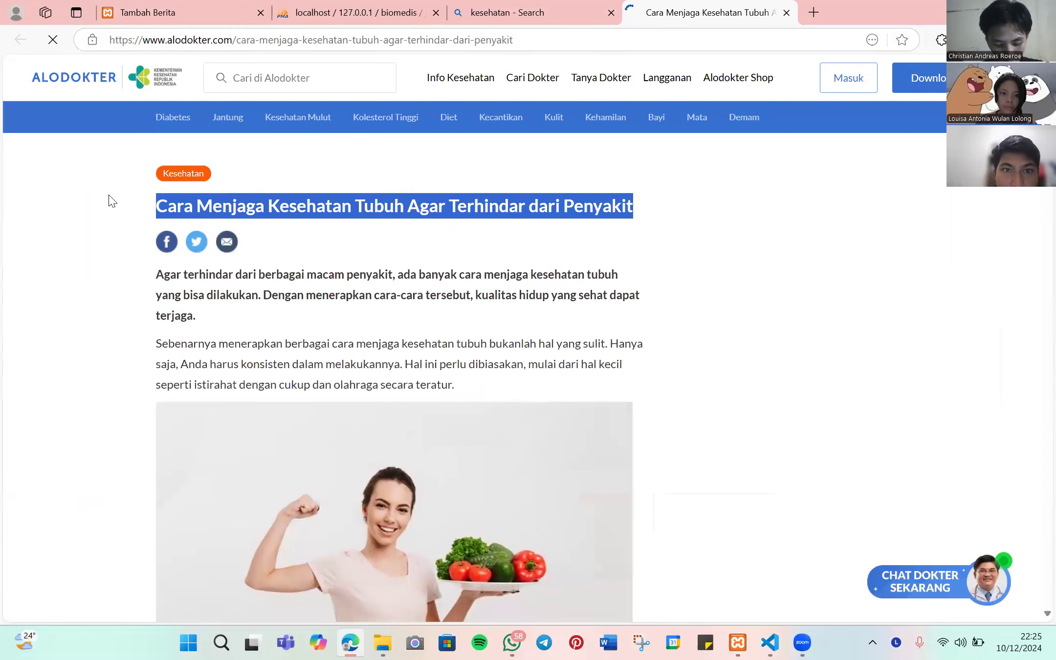
{"action": "left_click", "coordinate": [371, 5]}
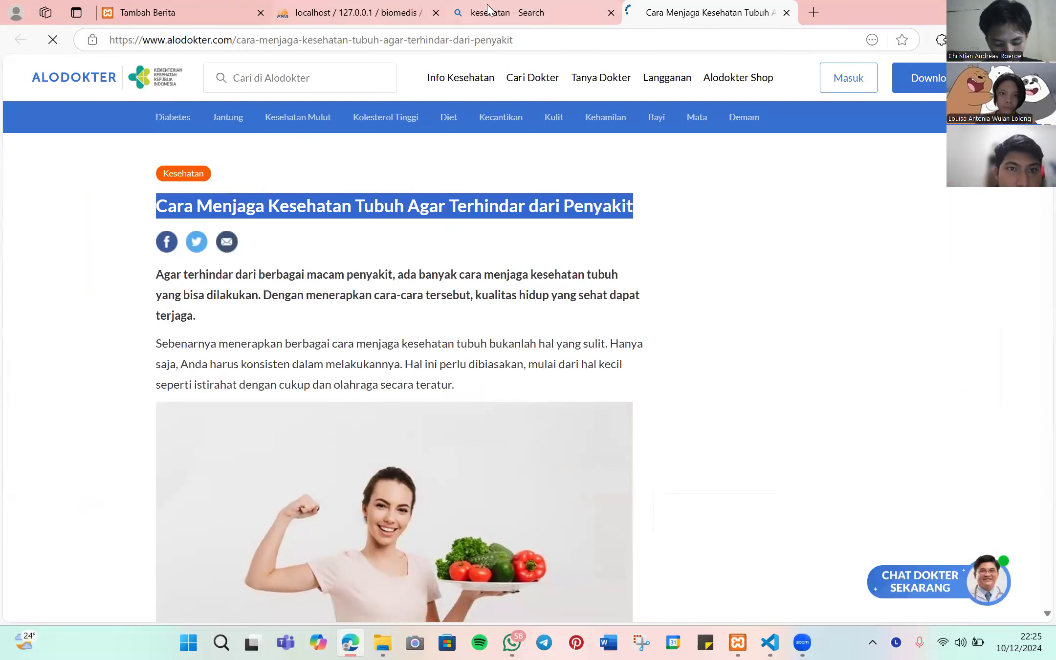
- Replace the news title with 'Cara Menjaga Kesehatan Tubuh Agar Terhindar dari Penyakit'
{"action": "key", "text": "ctrl+shift+Tab"}
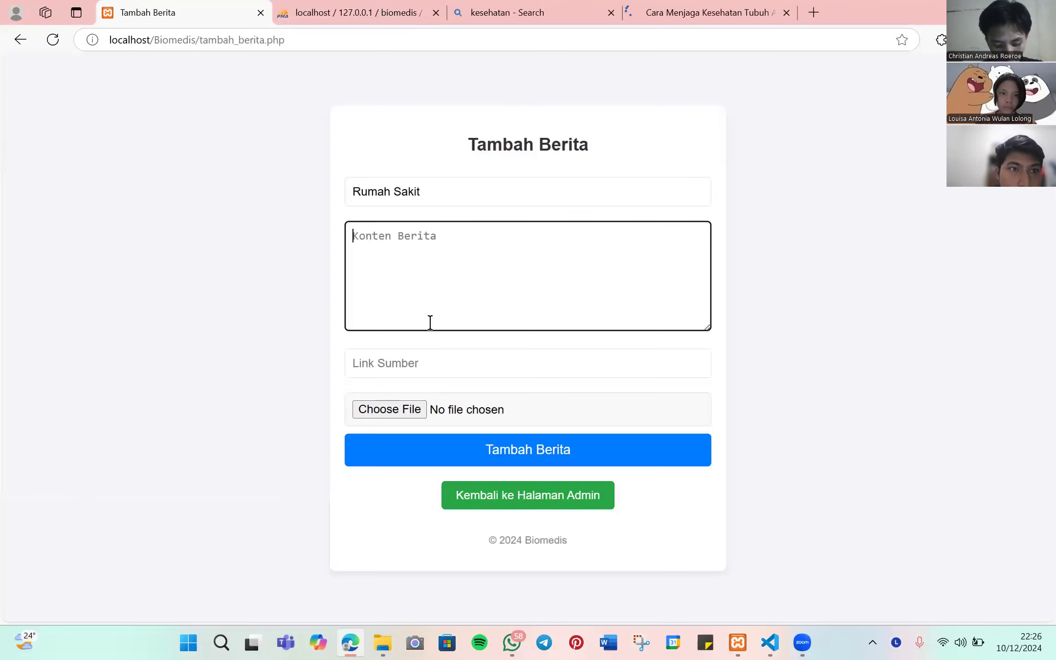
{"action": "left_click", "coordinate": [345, 200]}
{"action": "key", "text": "ctrl+a"}
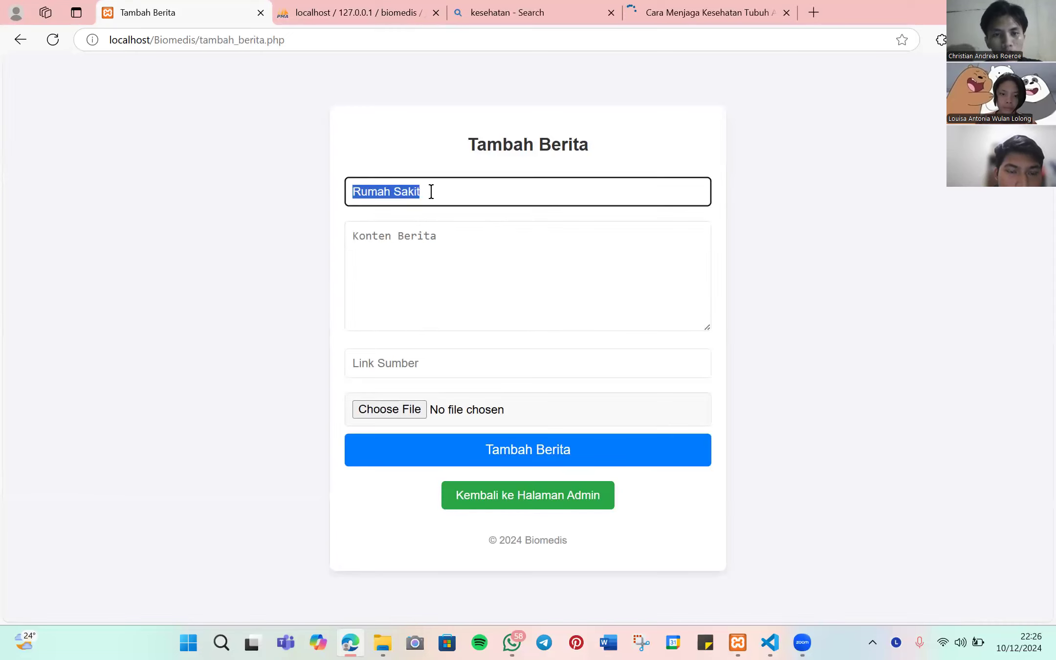
{"action": "key", "text": "ctrl+v"}
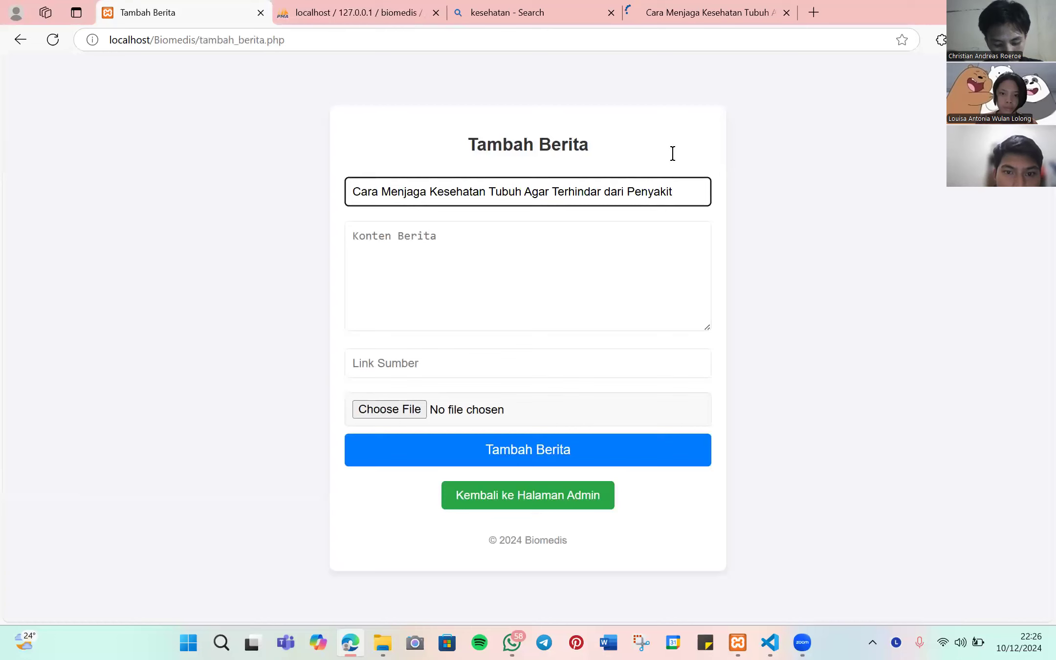
- Copy the Alodokter article's first two paragraphs into the Konten Berita field
{"action": "left_click", "coordinate": [702, 10]}
{"action": "left_click_drag", "start_coordinate": [157, 272], "coordinate": [477, 389]}
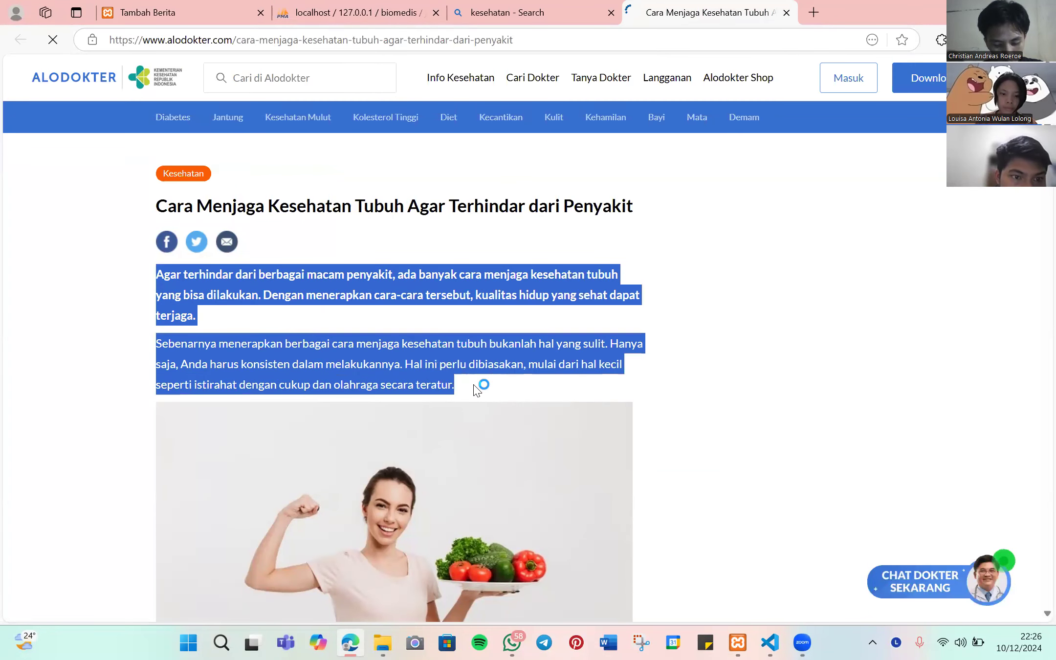
{"action": "left_click", "coordinate": [188, 14]}
{"action": "left_click", "coordinate": [454, 253]}
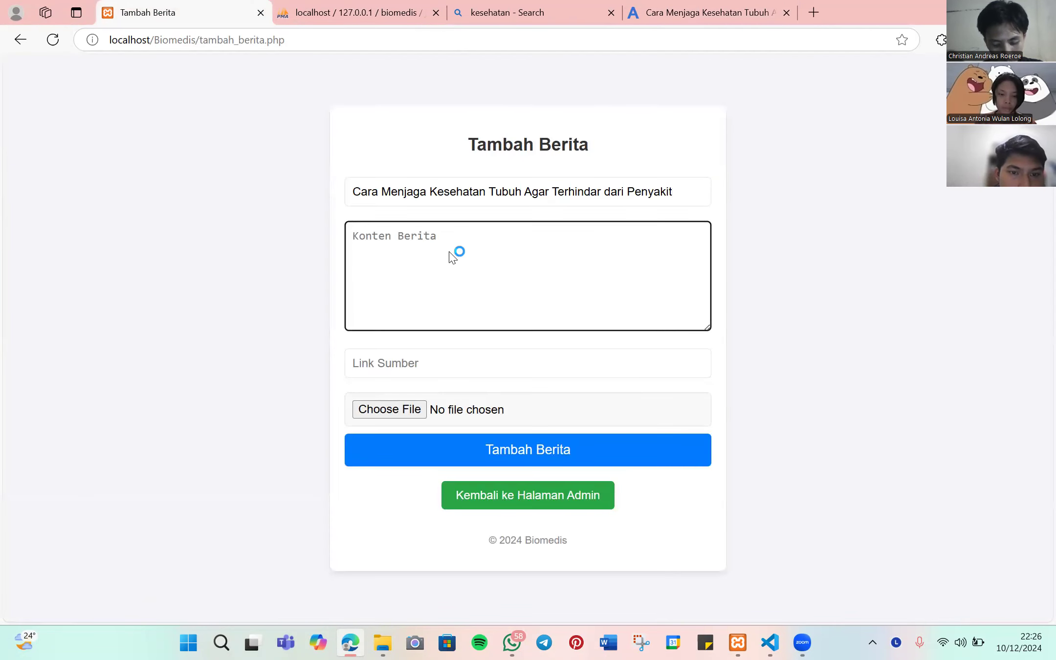
{"action": "key", "text": "ctrl+v"}
{"action": "scroll", "coordinate": [524, 278], "scroll_direction": "up", "scroll_amount": 1}
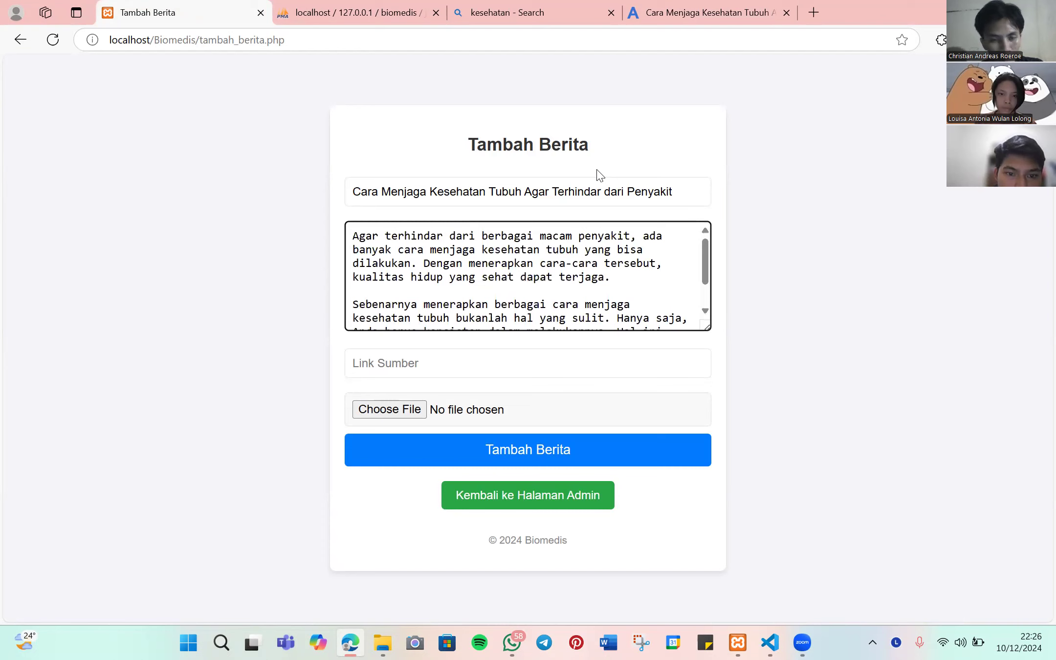
{"action": "key", "text": "ctrl+shift+Tab"}
- Save the Alodokter article's photo to Downloads as a .jpg and return to the news form
{"action": "scroll", "coordinate": [392, 317], "scroll_direction": "down", "scroll_amount": 4}
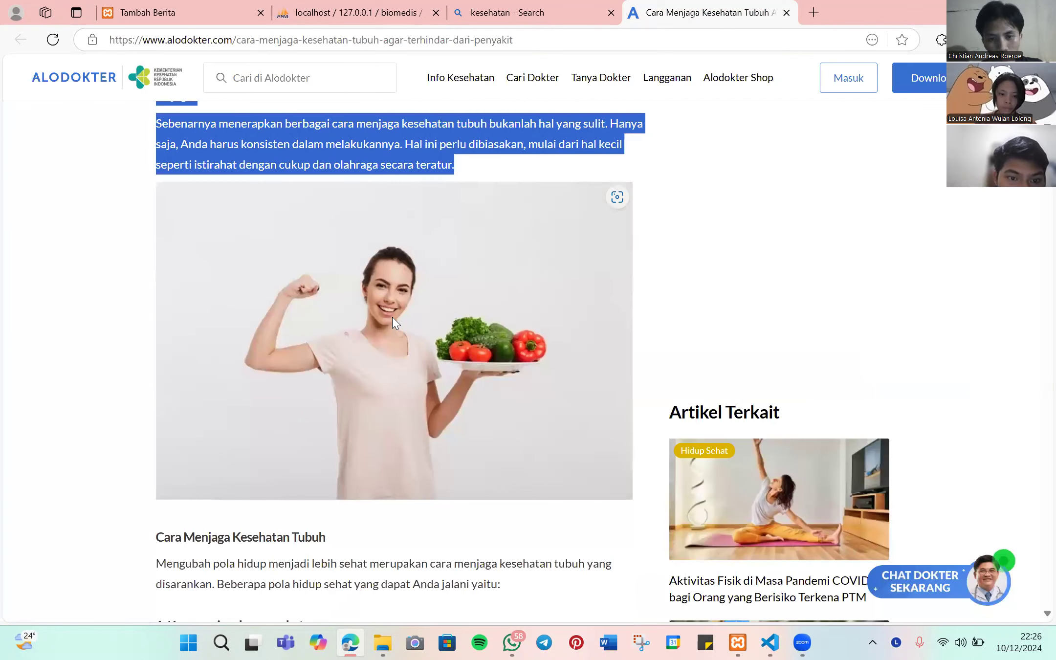
{"action": "right_click", "coordinate": [392, 317]}
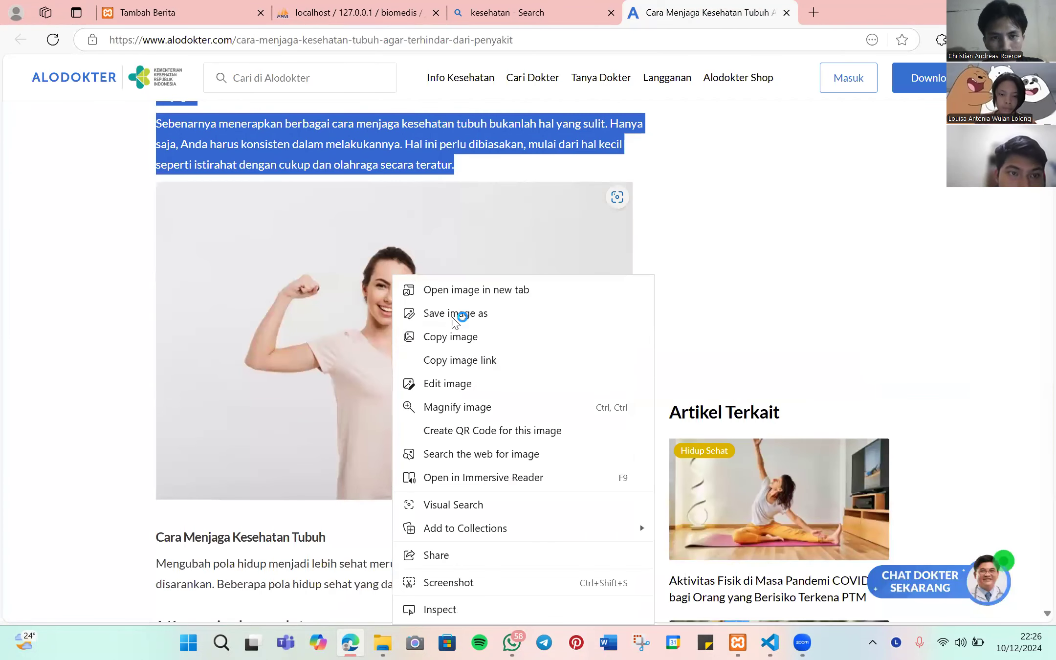
{"action": "left_click", "coordinate": [452, 317]}
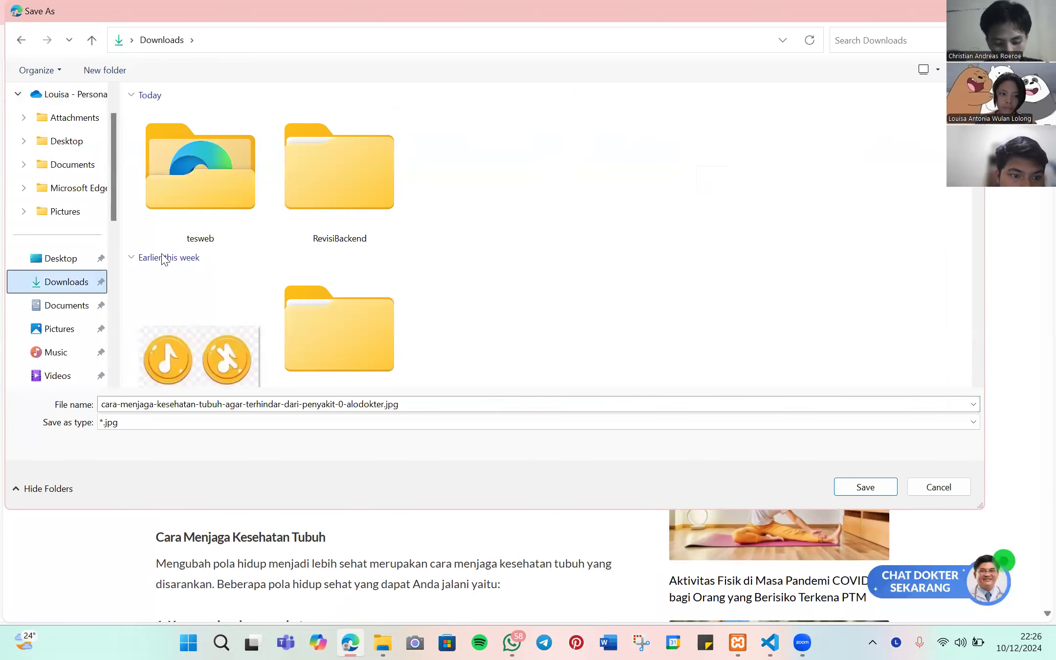
{"action": "left_click", "coordinate": [856, 490]}
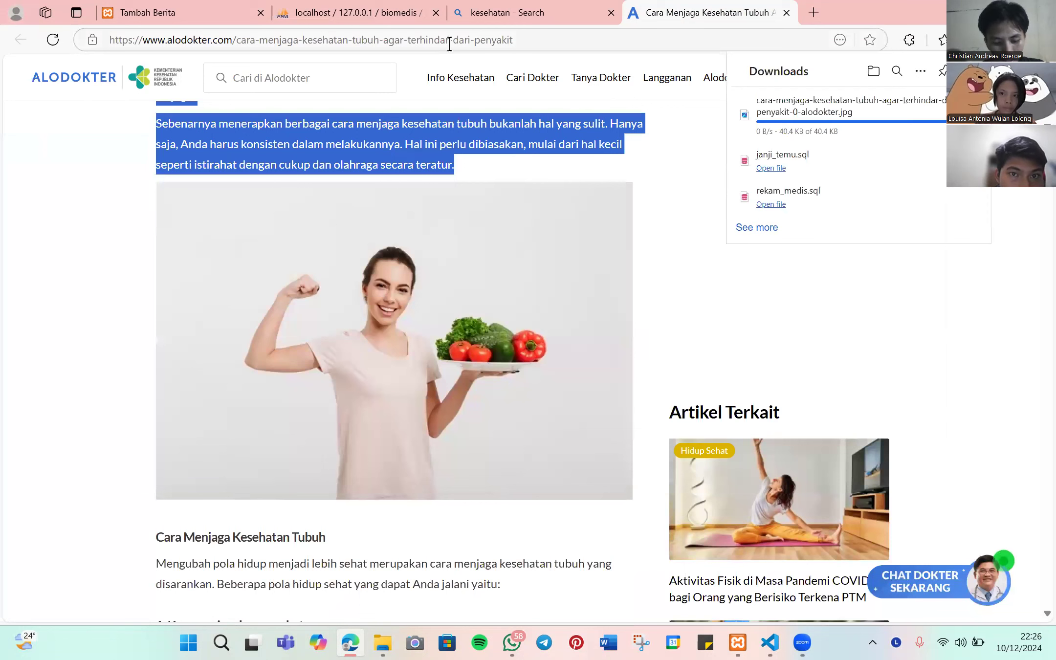
{"action": "left_click", "coordinate": [252, 23]}
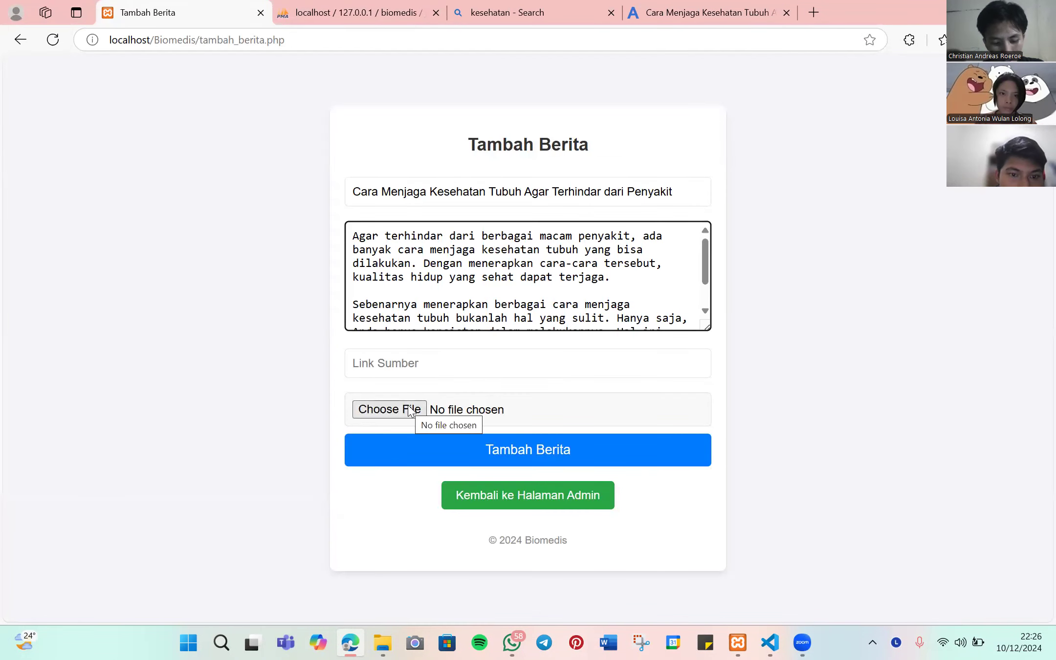
- Copy the Alodokter article's URL into the Link Sumber field
{"action": "key", "text": "ctrl+shift+Tab"}
{"action": "key", "text": "ctrl+l"}
{"action": "right_click", "coordinate": [467, 179]}
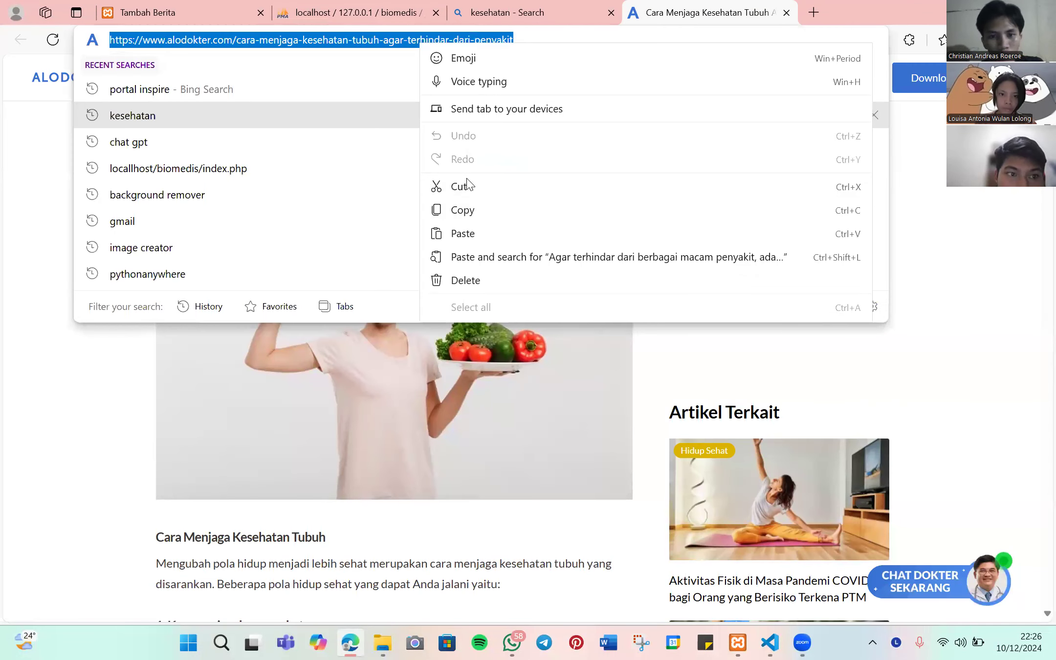
{"action": "left_click", "coordinate": [466, 207]}
{"action": "key", "text": "ctrl+Tab"}
{"action": "left_click", "coordinate": [419, 361]}
{"action": "key", "text": "ctrl+v"}
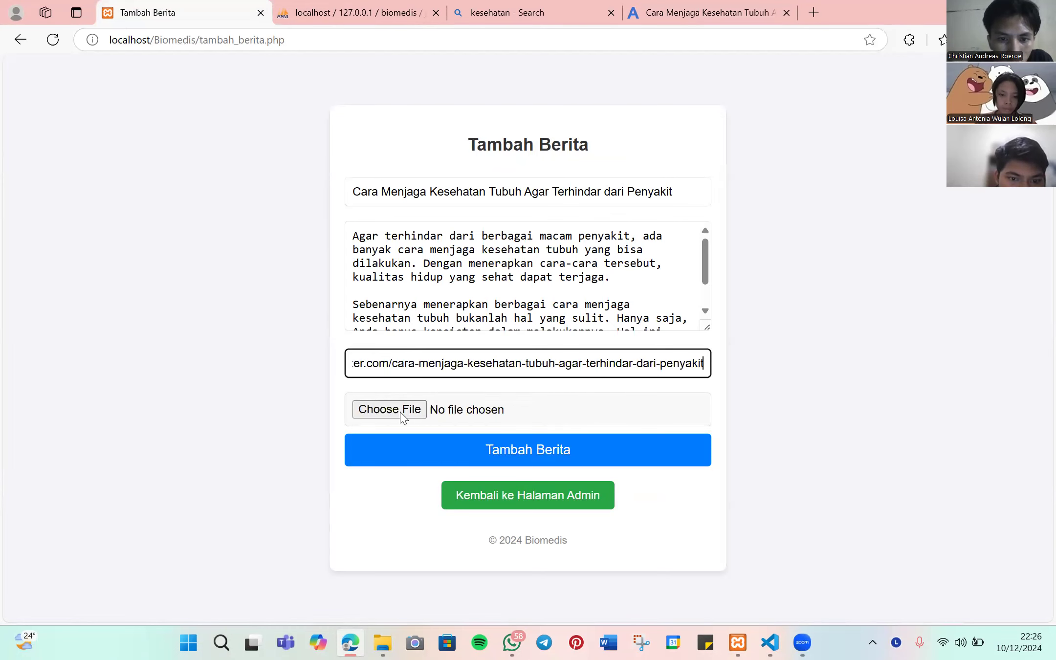
- Attach the downloaded alodokter.jpg photo as the news image
{"action": "left_click", "coordinate": [399, 410]}
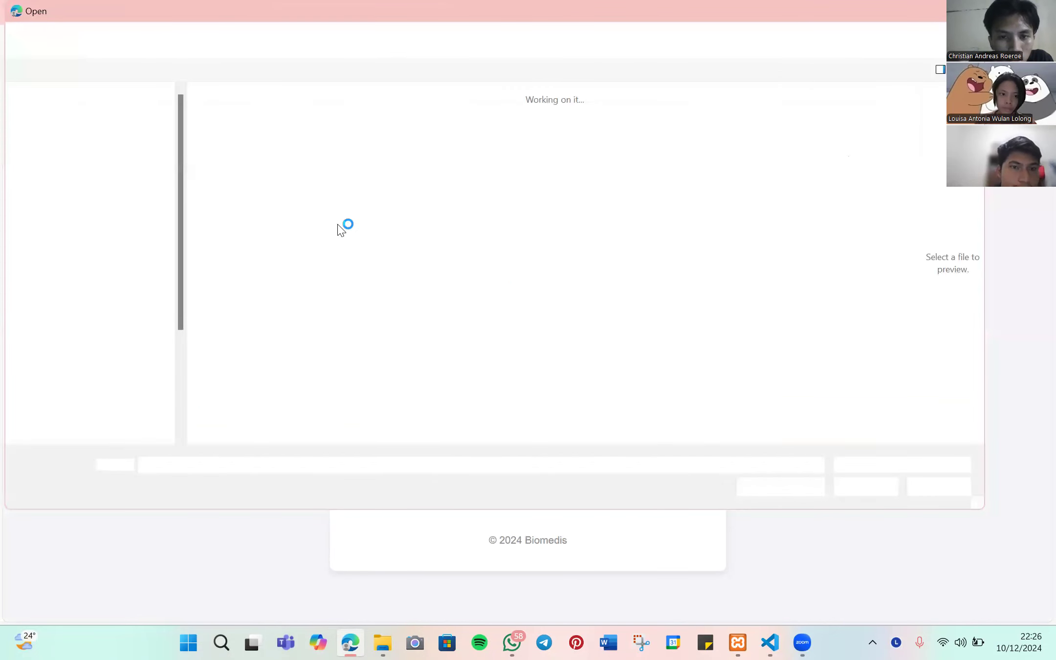
{"action": "left_click", "coordinate": [272, 233]}
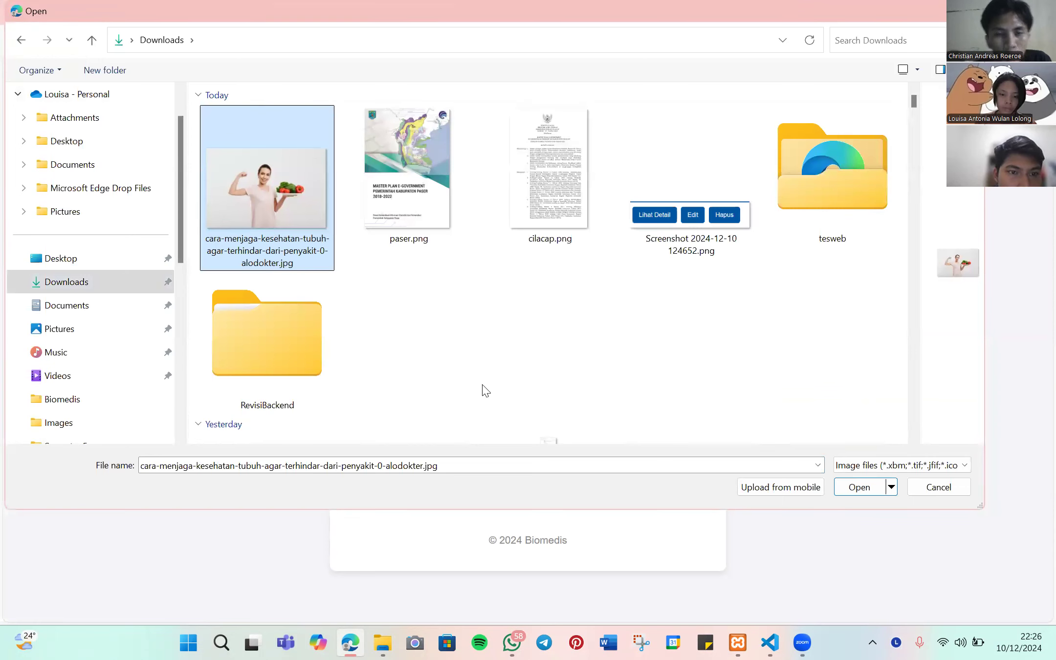
{"action": "key", "text": "Return"}
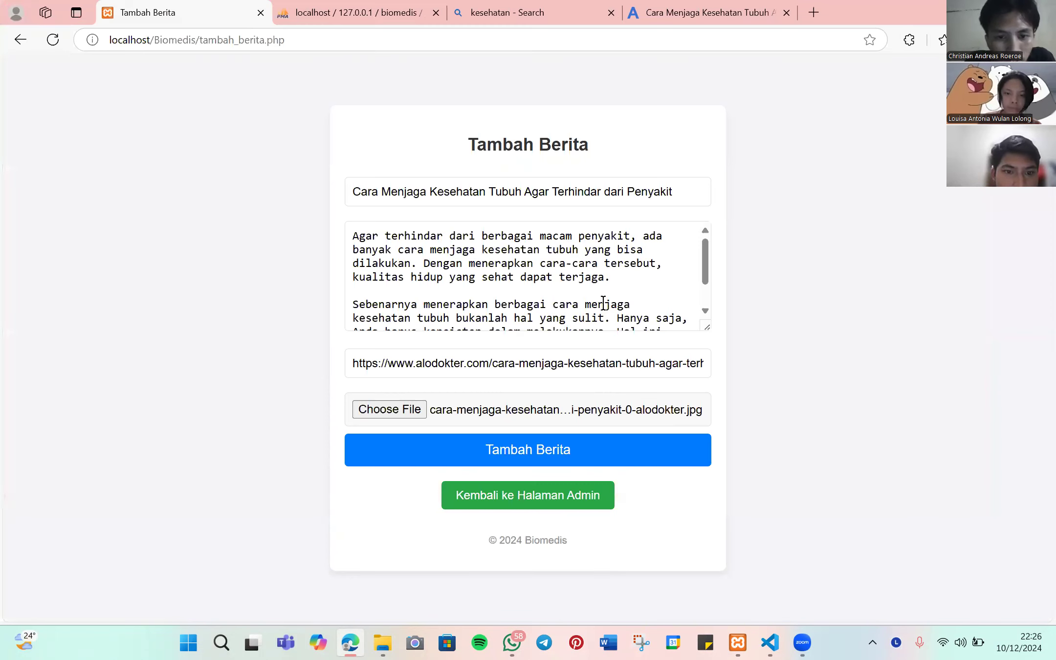
- Submit the Alodokter article as news item 9, then leave the admin panel
{"action": "scroll", "coordinate": [602, 299], "scroll_direction": "down", "scroll_amount": 1}
{"action": "scroll", "coordinate": [601, 299], "scroll_direction": "up", "scroll_amount": 1}
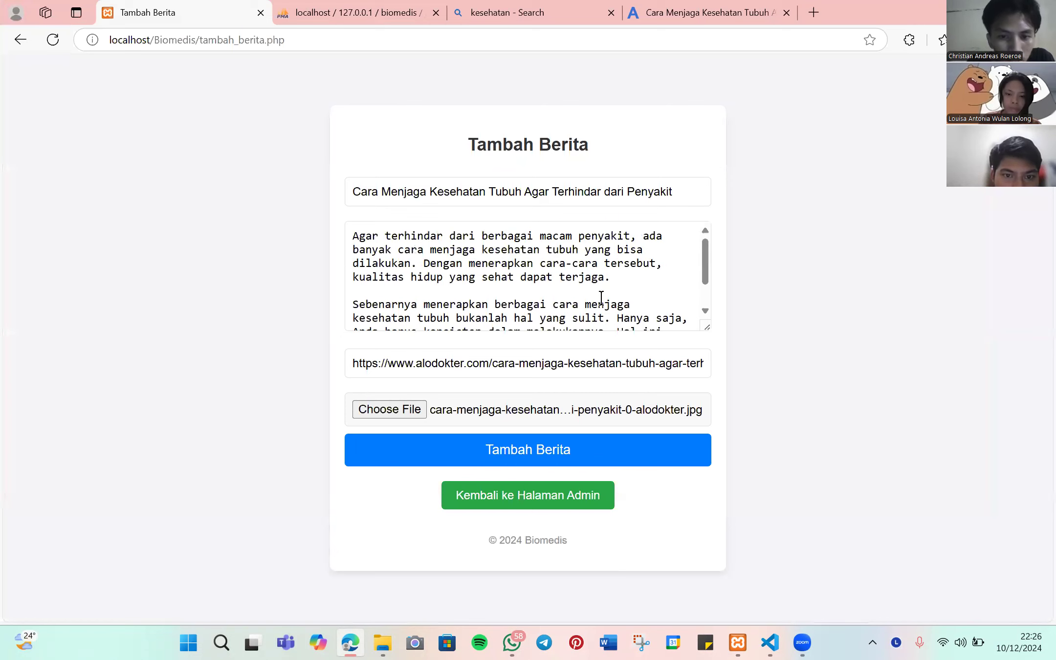
{"action": "left_click", "coordinate": [538, 452]}
{"action": "scroll", "coordinate": [538, 441], "scroll_direction": "down", "scroll_amount": 5}
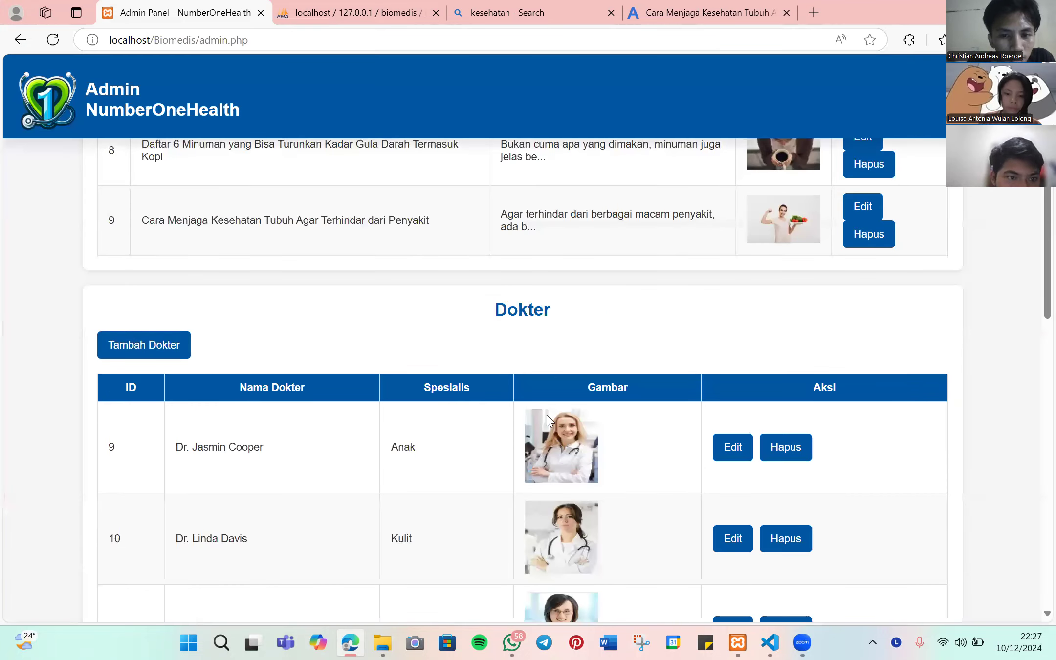
{"action": "scroll", "coordinate": [547, 415], "scroll_direction": "down", "scroll_amount": 8}
{"action": "scroll", "coordinate": [547, 415], "scroll_direction": "up", "scroll_amount": 11}
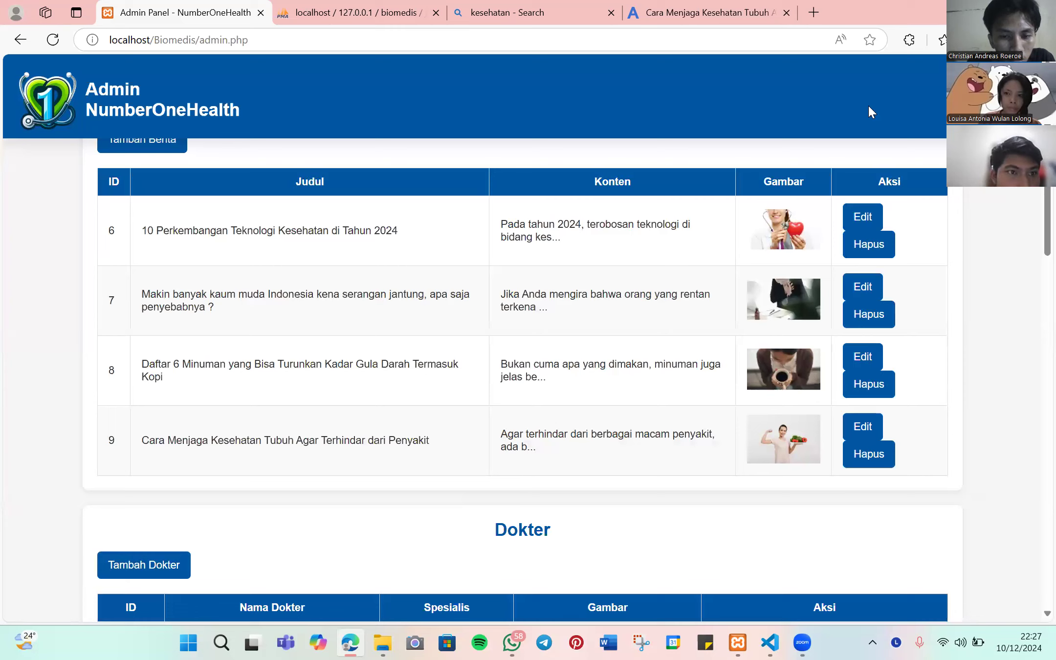
{"action": "left_click", "coordinate": [159, 119]}
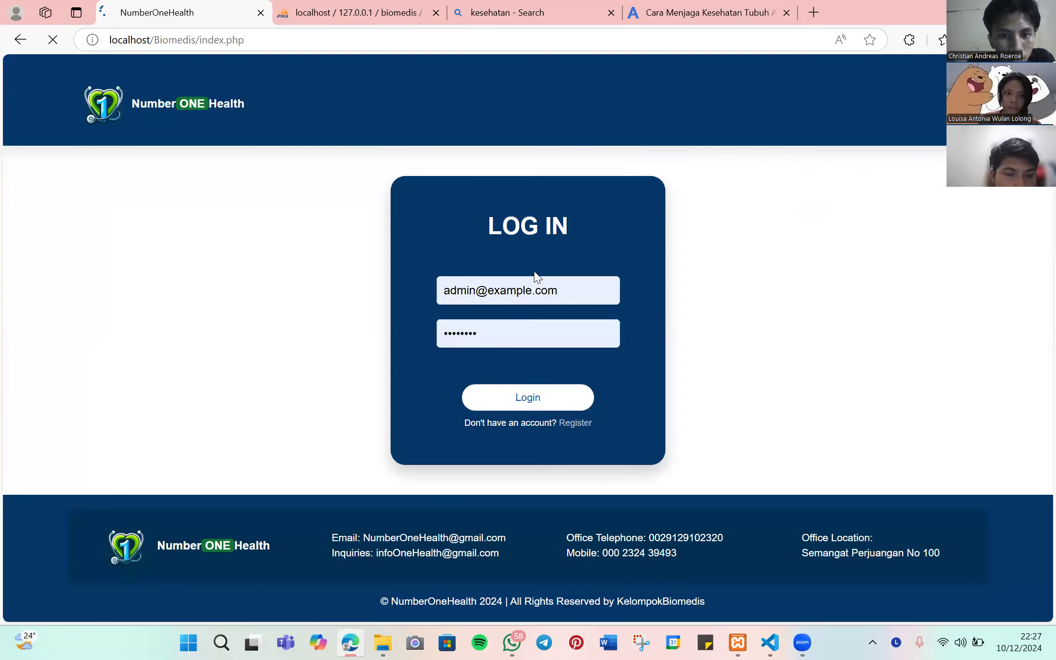
- Scroll the homepage to confirm the healthy-body article heads the latest health news cards
{"action": "scroll", "coordinate": [535, 276], "scroll_direction": "down", "scroll_amount": 10}
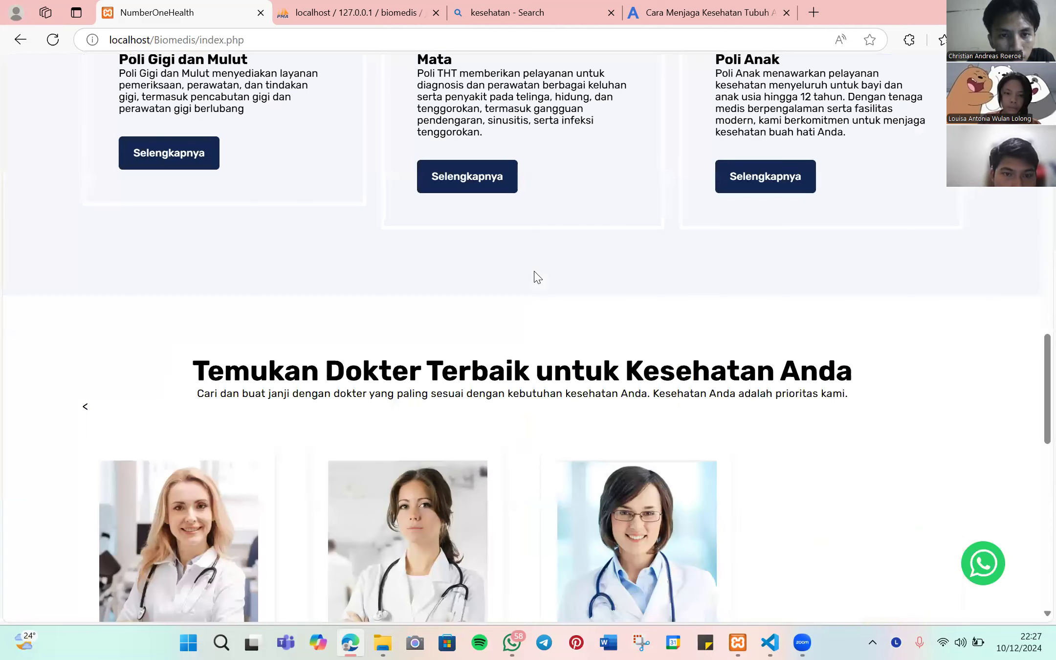
{"action": "scroll", "coordinate": [189, 217], "scroll_direction": "down", "scroll_amount": 10}
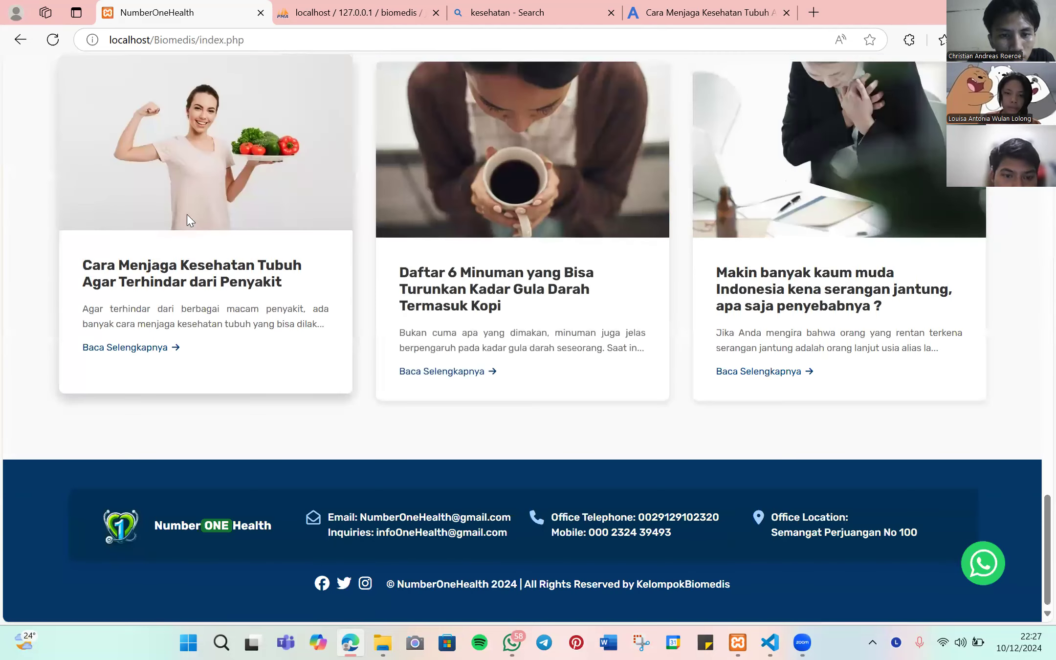
{"action": "scroll", "coordinate": [187, 215], "scroll_direction": "up", "scroll_amount": 1}
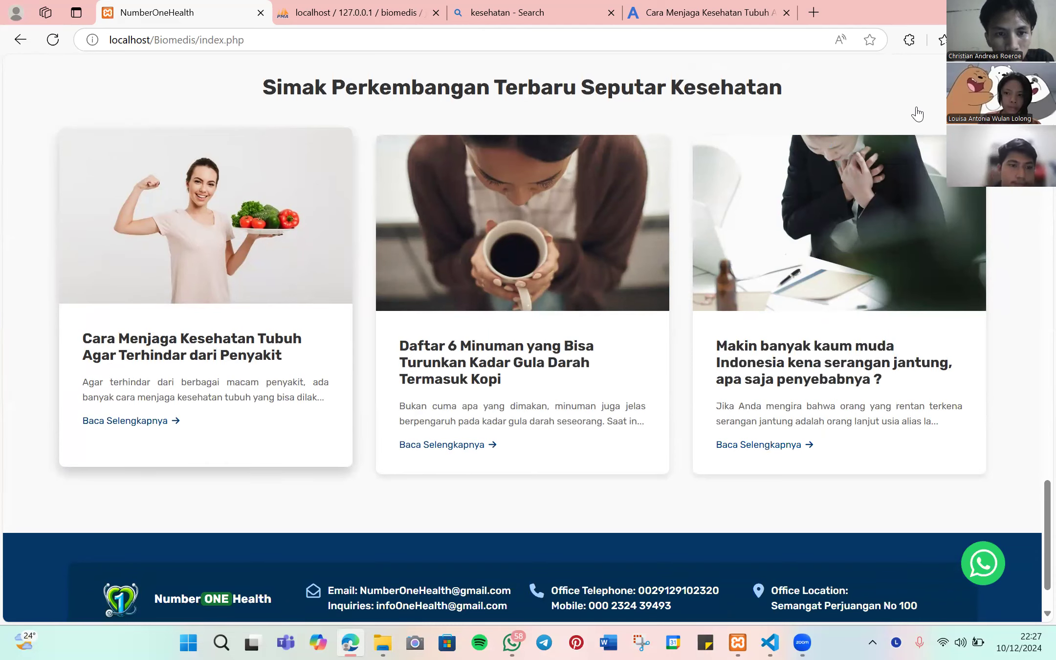
{"action": "scroll", "coordinate": [533, 330], "scroll_direction": "up", "scroll_amount": 15}
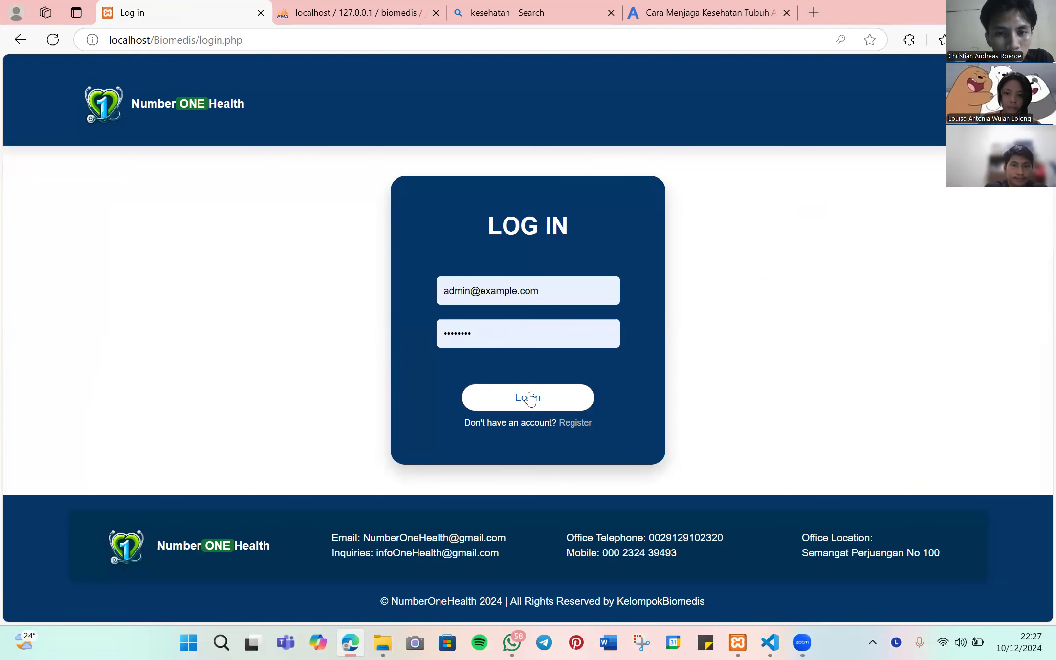
- Log in again as admin and scroll down to the Data Berita list
{"action": "key", "text": "Return"}
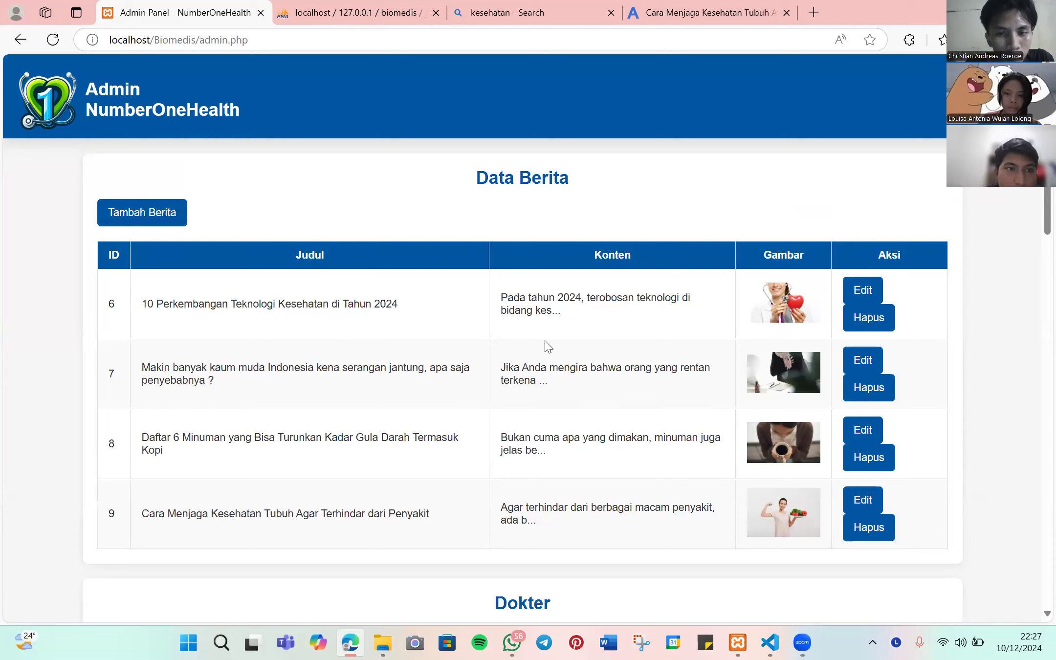
{"action": "scroll", "coordinate": [548, 346], "scroll_direction": "down", "scroll_amount": 1}
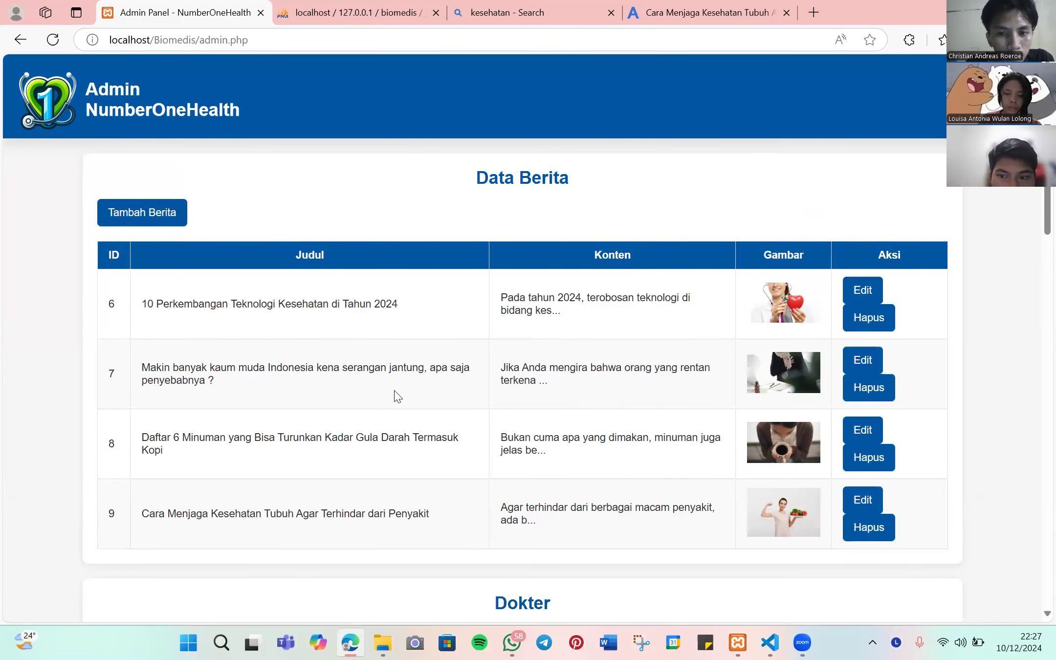
- Change article 7's title to 'mengapa penyakit ginjal sering melanda anak muda' and save it
{"action": "left_click", "coordinate": [869, 357]}
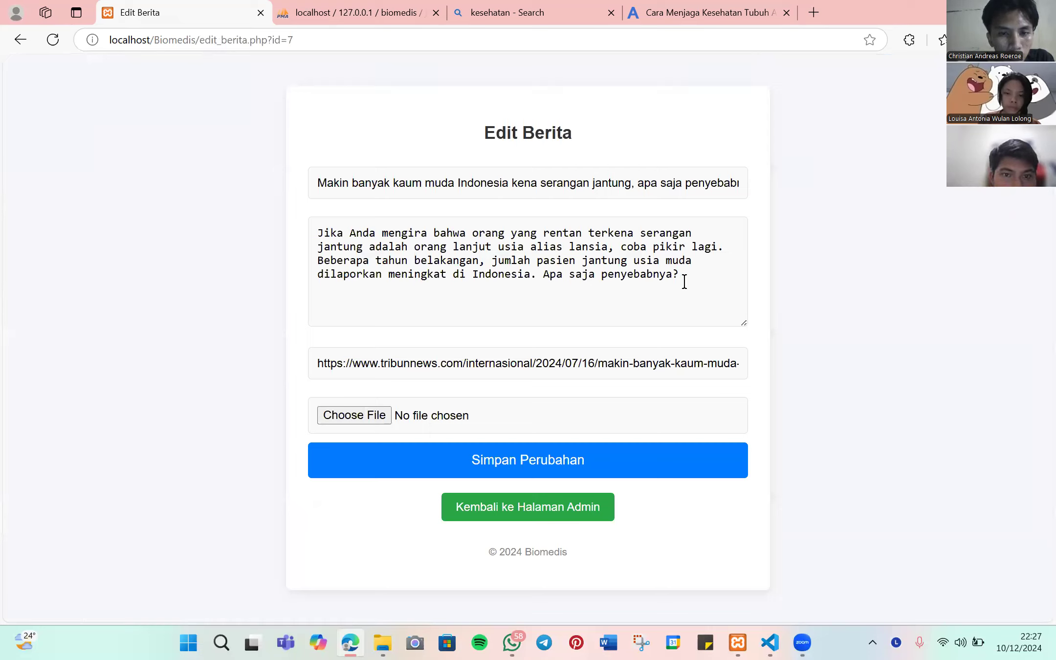
{"action": "left_click", "coordinate": [723, 181]}
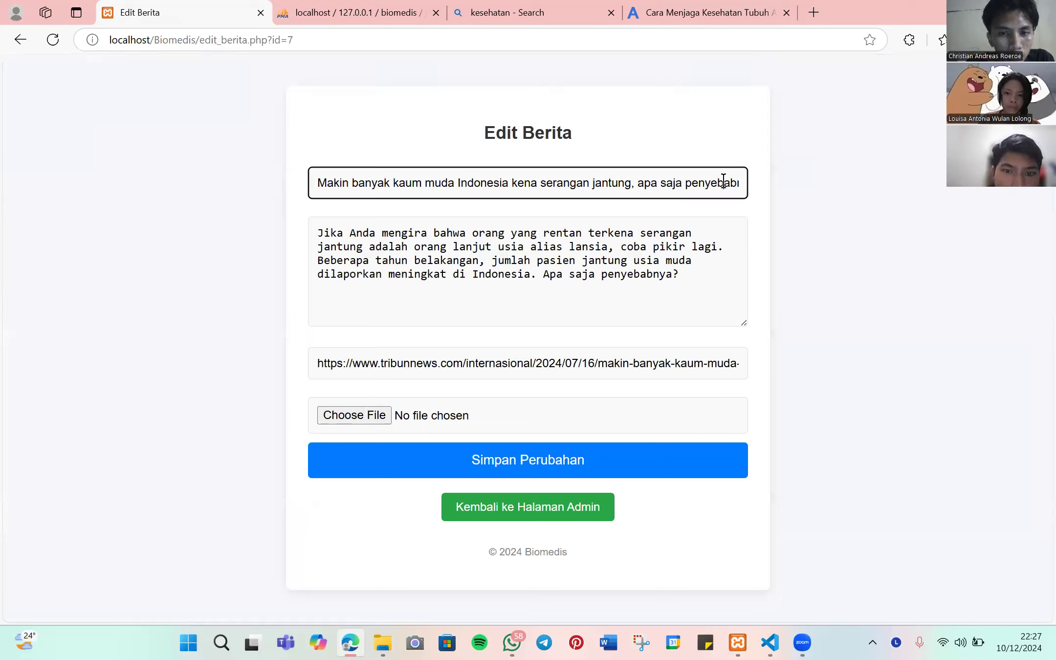
{"action": "key", "text": "ctrl+a"}
{"action": "key", "text": "BackSpace"}
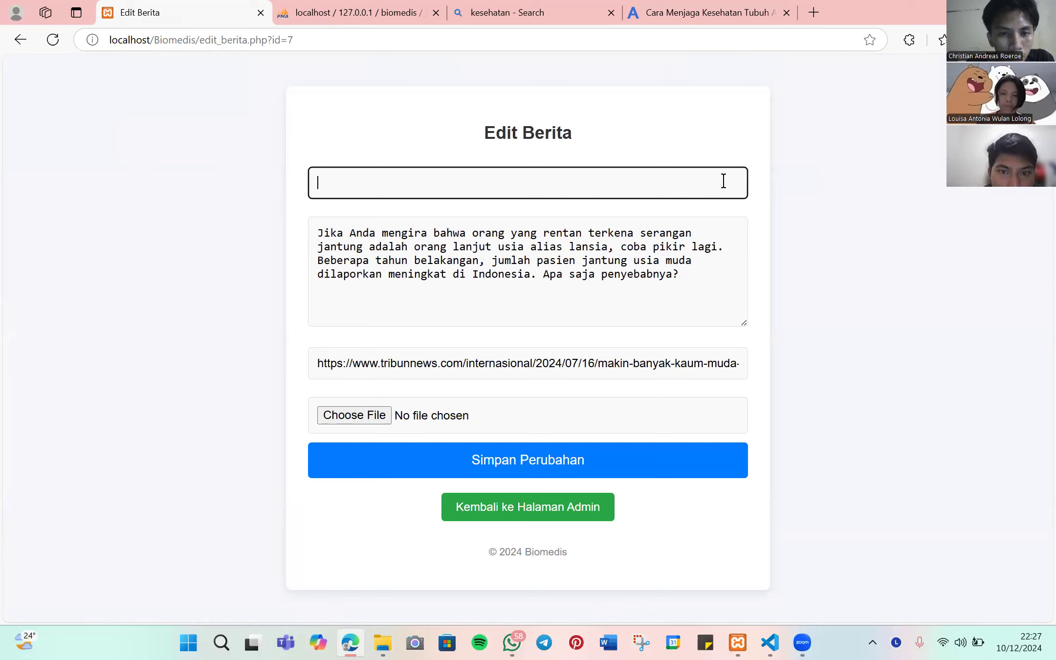
{"action": "type", "text": "penyakit"}
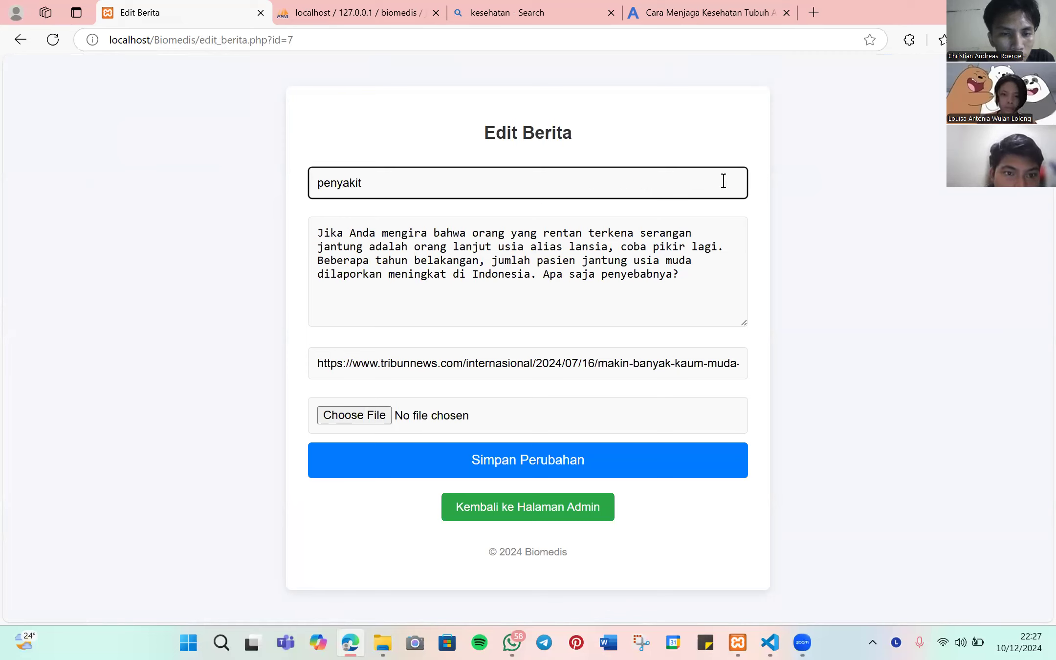
{"action": "key", "text": "ctrl+a"}
{"action": "key", "text": "BackSpace"}
{"action": "type", "text": "mengapa"}
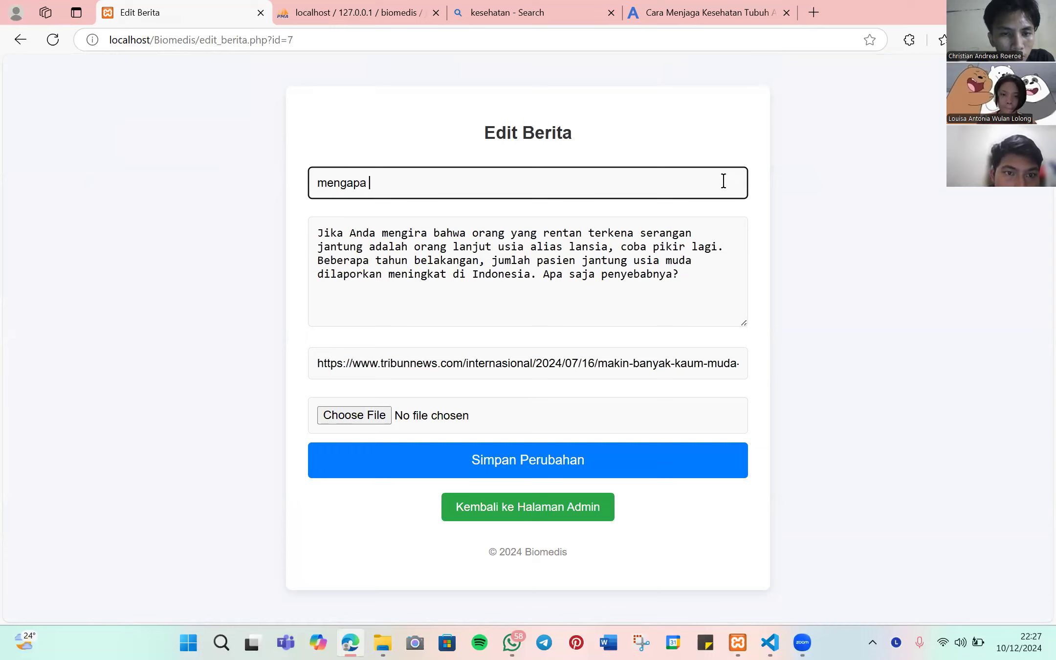
{"action": "type", "text": " penyakit"}
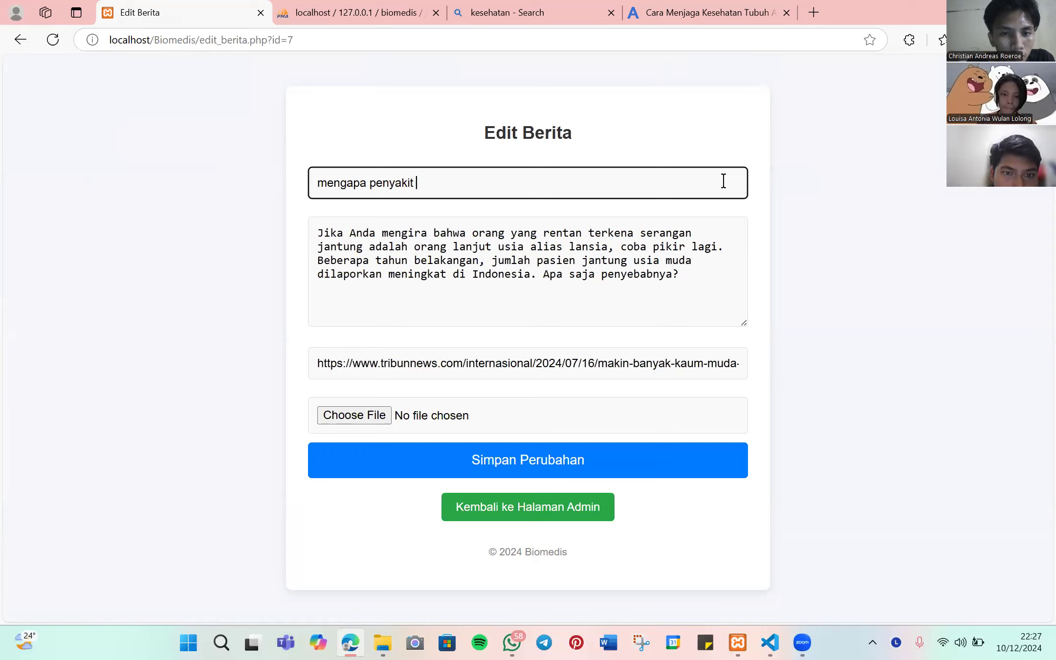
{"action": "type", "text": " gin"}
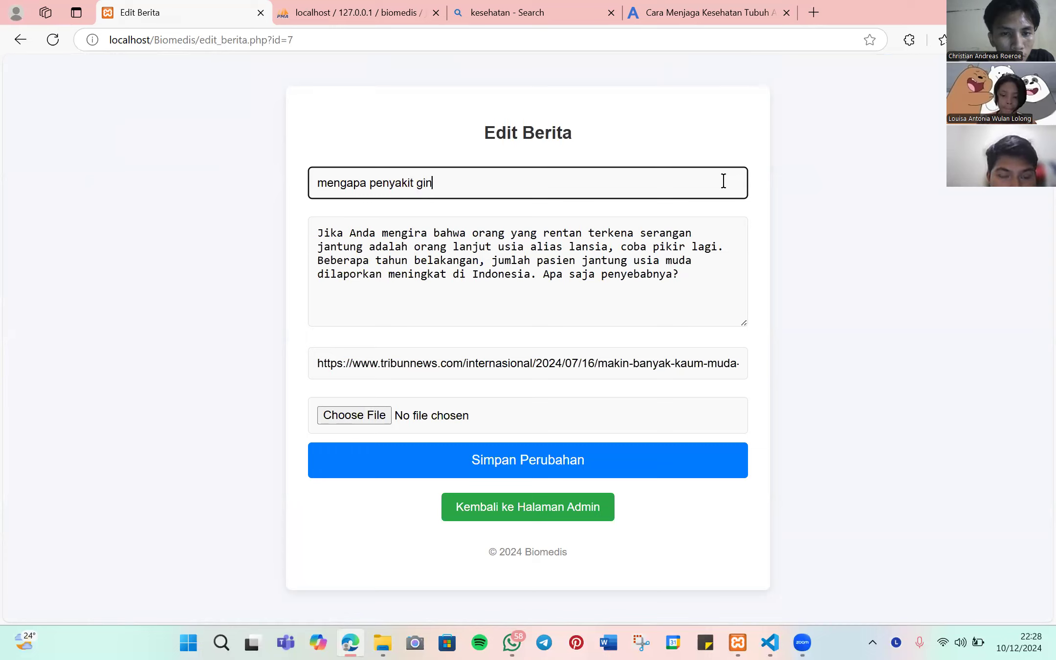
{"action": "type", "text": "jal se"}
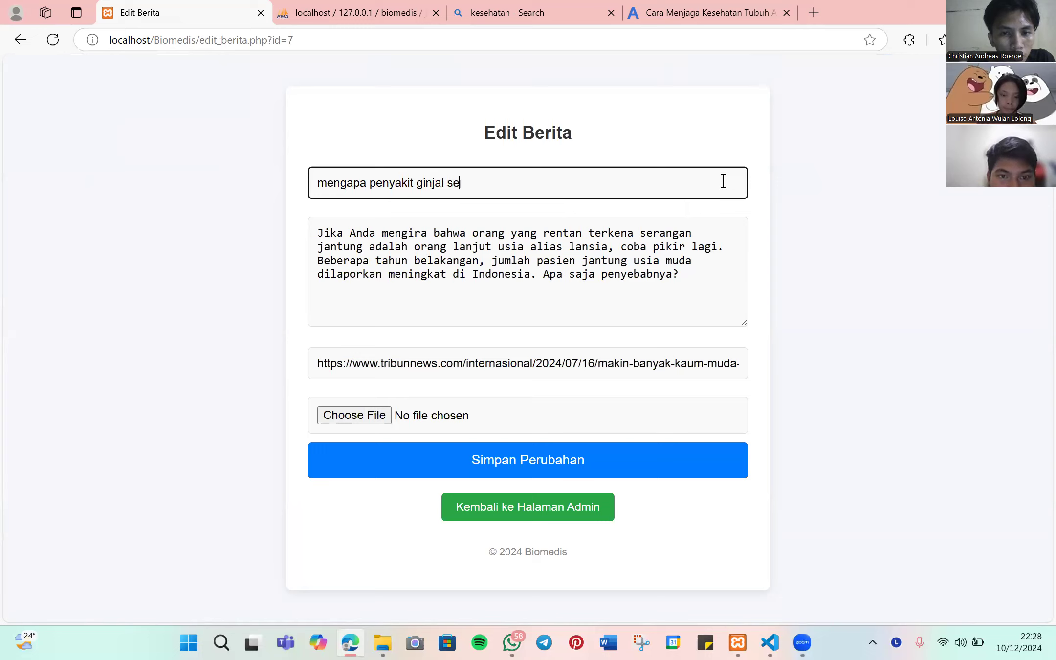
{"action": "type", "text": "ring melanda an"}
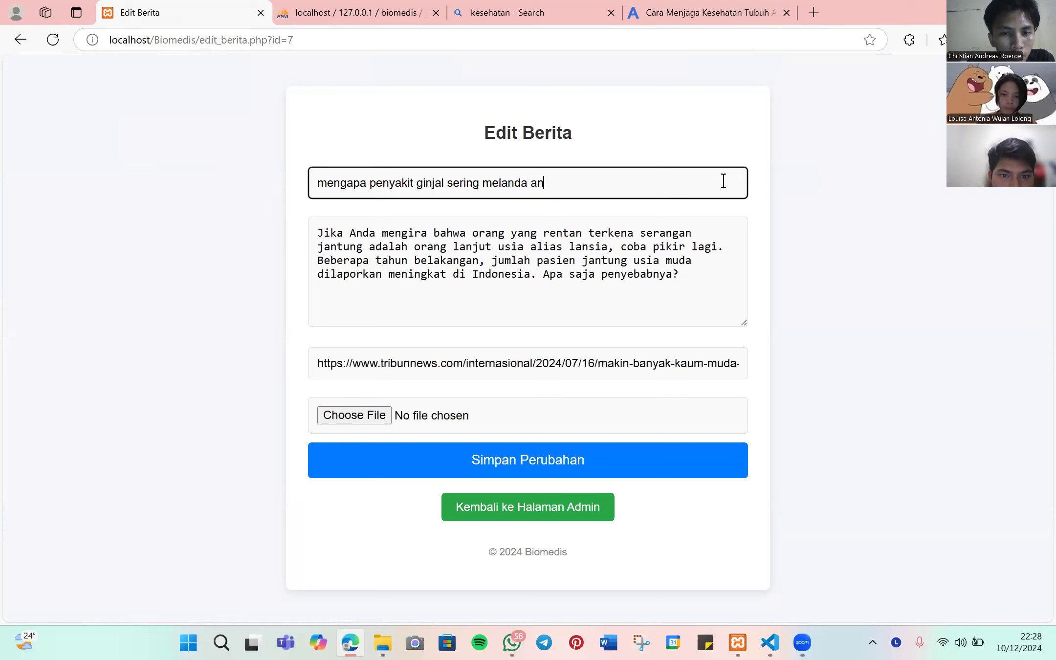
{"action": "type", "text": "ak muda"}
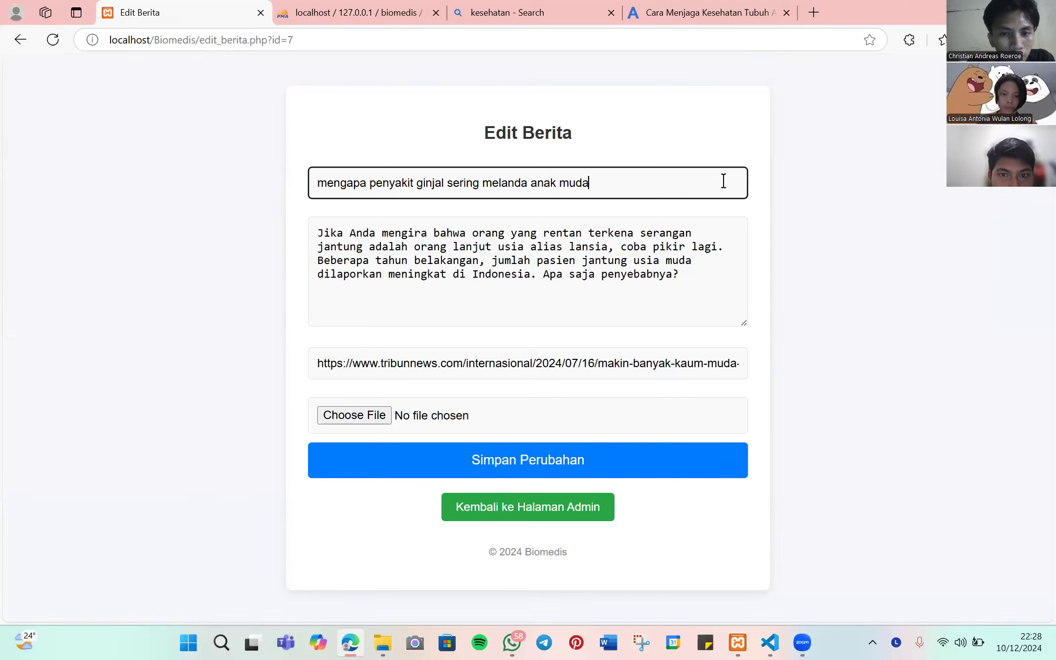
{"action": "left_click", "coordinate": [501, 453]}
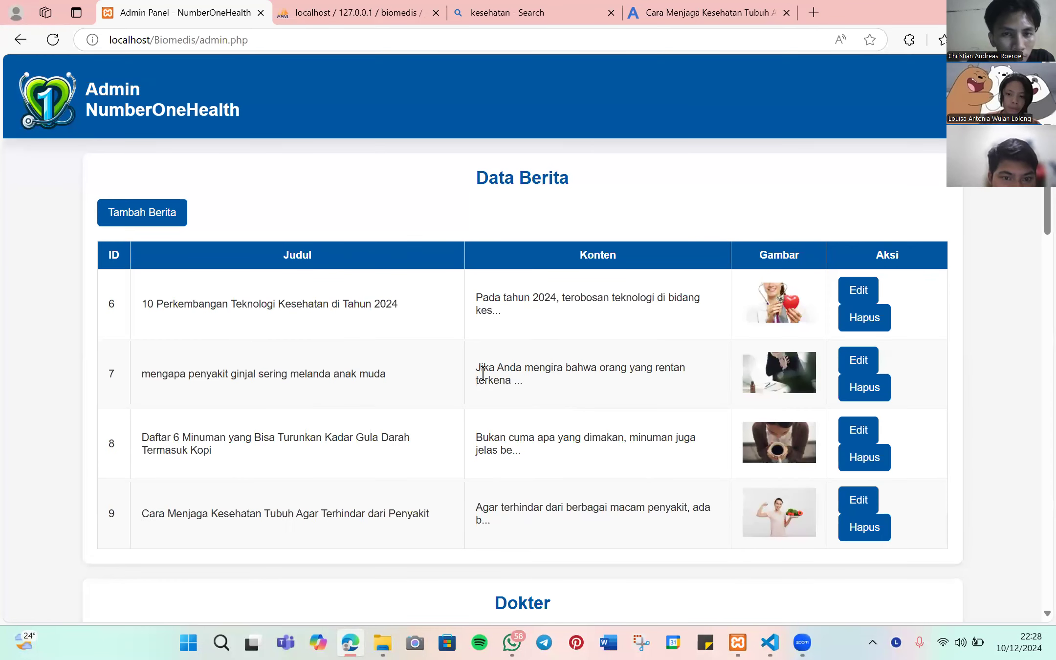
- Highlight article 7's updated title in Data Berita, then log out to the public homepage
{"action": "left_click_drag", "start_coordinate": [138, 379], "coordinate": [409, 382]}
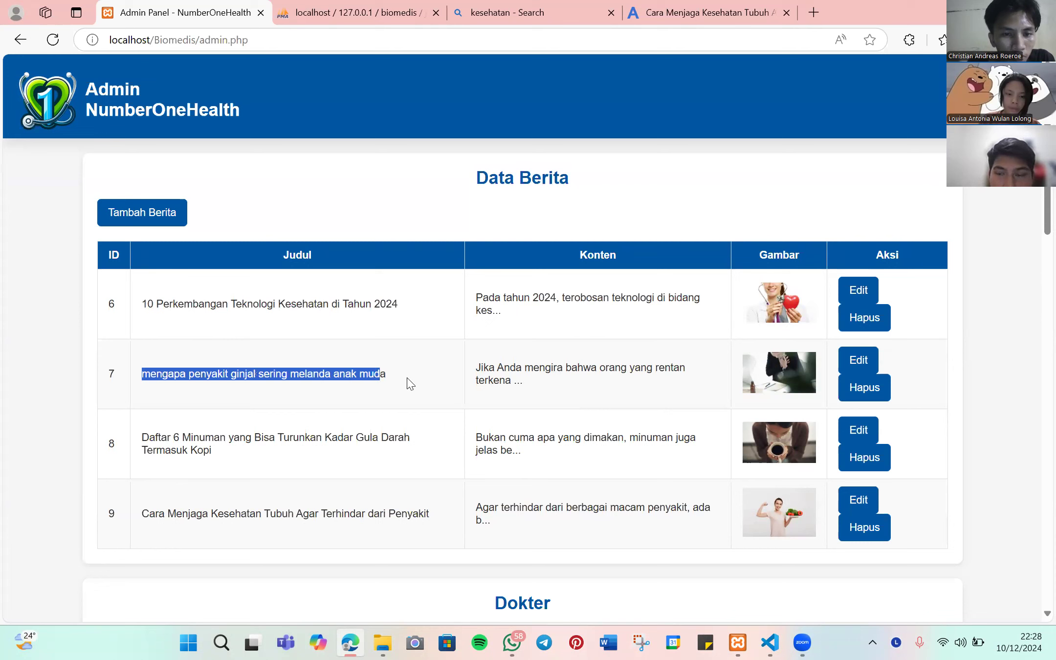
{"action": "left_click", "coordinate": [902, 134]}
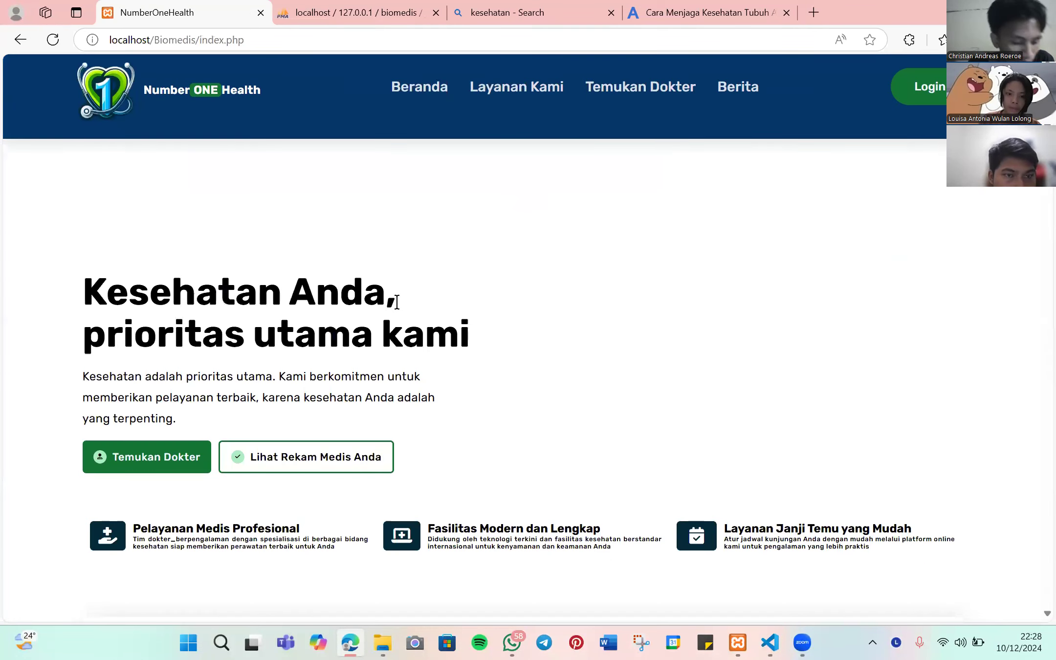
- Scroll to the Simak Perkembangan news cards to check the retitled kidney article, then return to the top
{"action": "scroll", "coordinate": [396, 301], "scroll_direction": "down", "scroll_amount": 3}
{"action": "scroll", "coordinate": [397, 302], "scroll_direction": "down", "scroll_amount": 3}
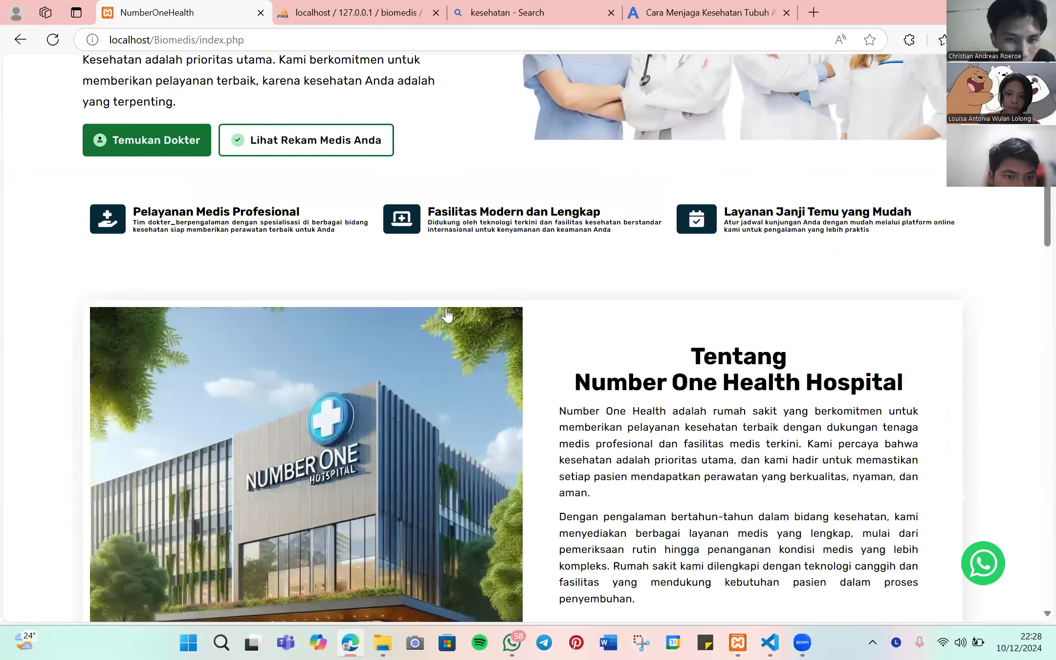
{"action": "scroll", "coordinate": [445, 323], "scroll_direction": "down", "scroll_amount": 15}
{"action": "scroll", "coordinate": [538, 313], "scroll_direction": "up", "scroll_amount": 3}
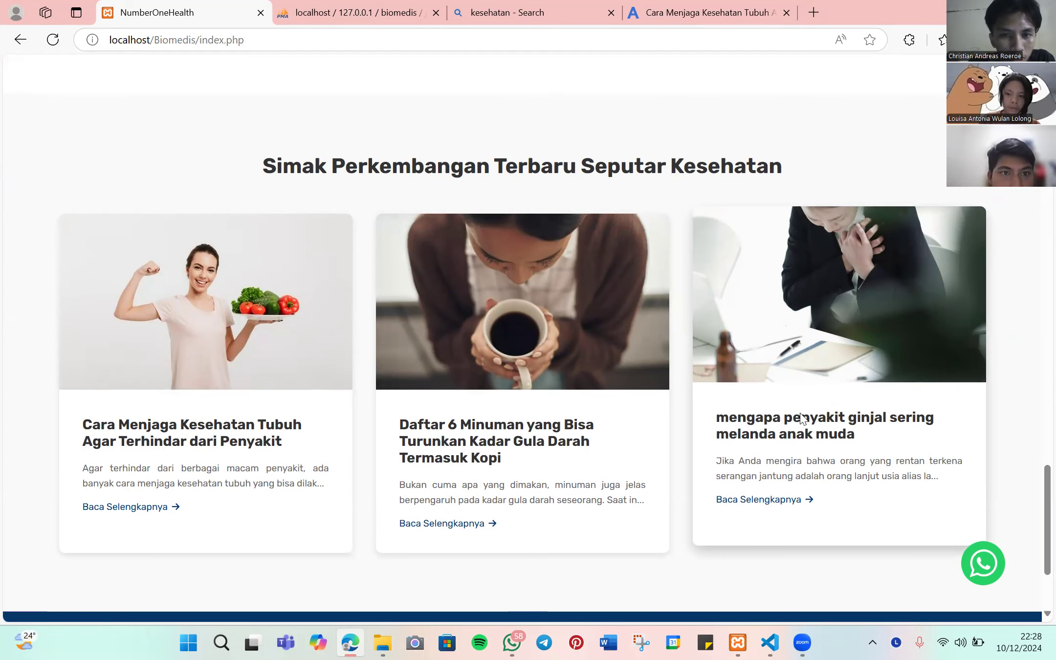
{"action": "scroll", "coordinate": [785, 406], "scroll_direction": "up", "scroll_amount": 3}
{"action": "scroll", "coordinate": [867, 252], "scroll_direction": "up", "scroll_amount": 15}
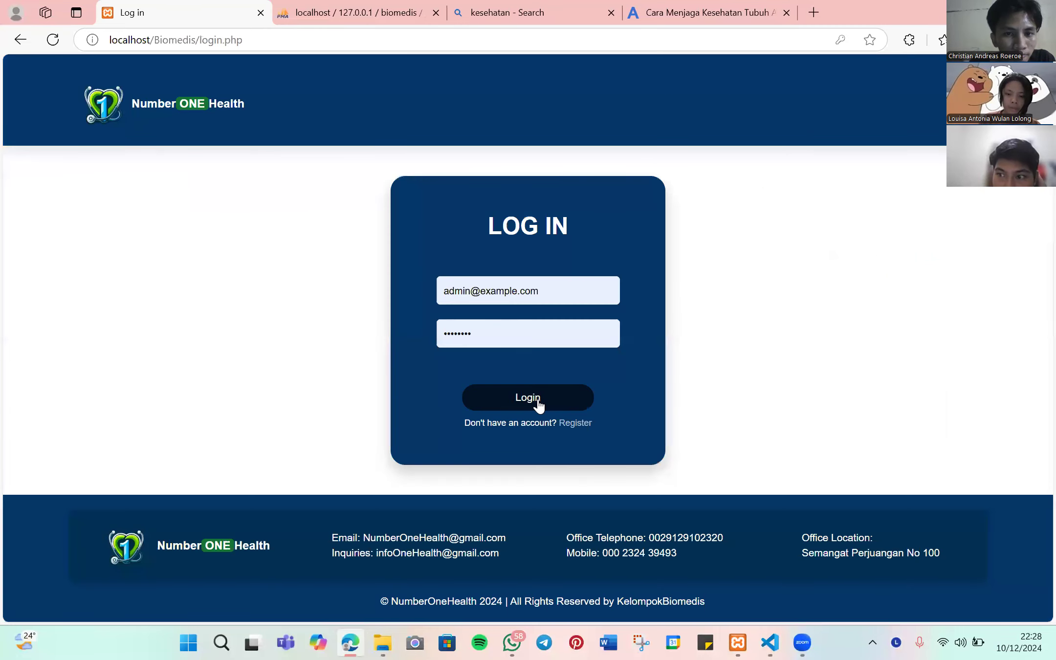
- Sign in to the admin panel with the prefilled admin credentials
{"action": "left_click", "coordinate": [537, 400]}
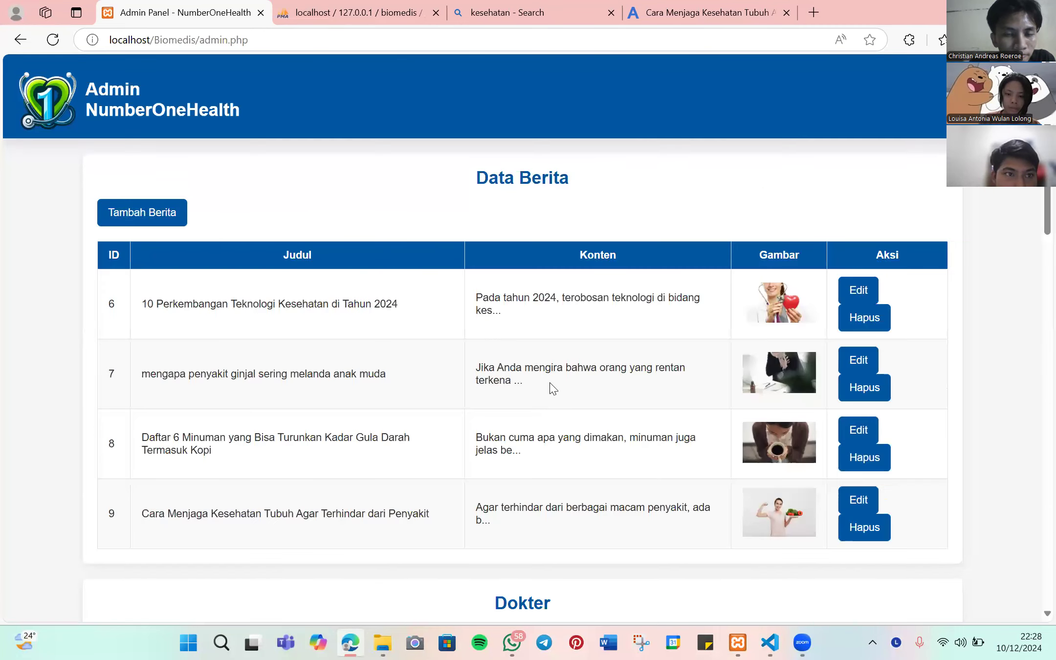
{"action": "scroll", "coordinate": [552, 383], "scroll_direction": "down", "scroll_amount": 3}
{"action": "scroll", "coordinate": [558, 378], "scroll_direction": "up", "scroll_amount": 2}
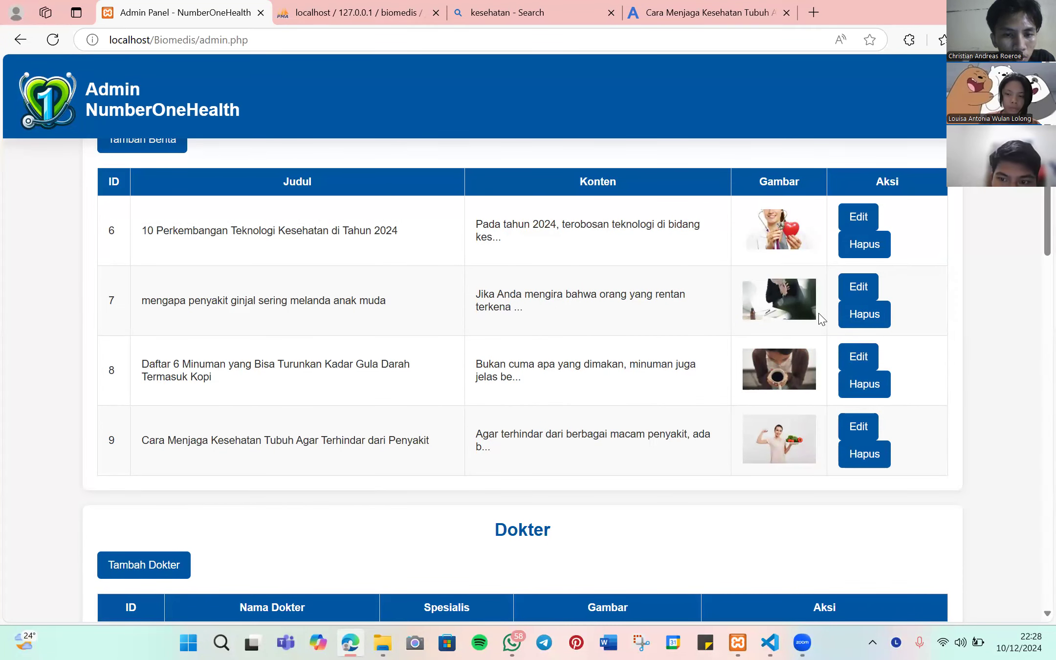
- Delete news item 9, confirming with 'Ya, Hapus Berita', then log out
{"action": "left_click", "coordinate": [865, 455]}
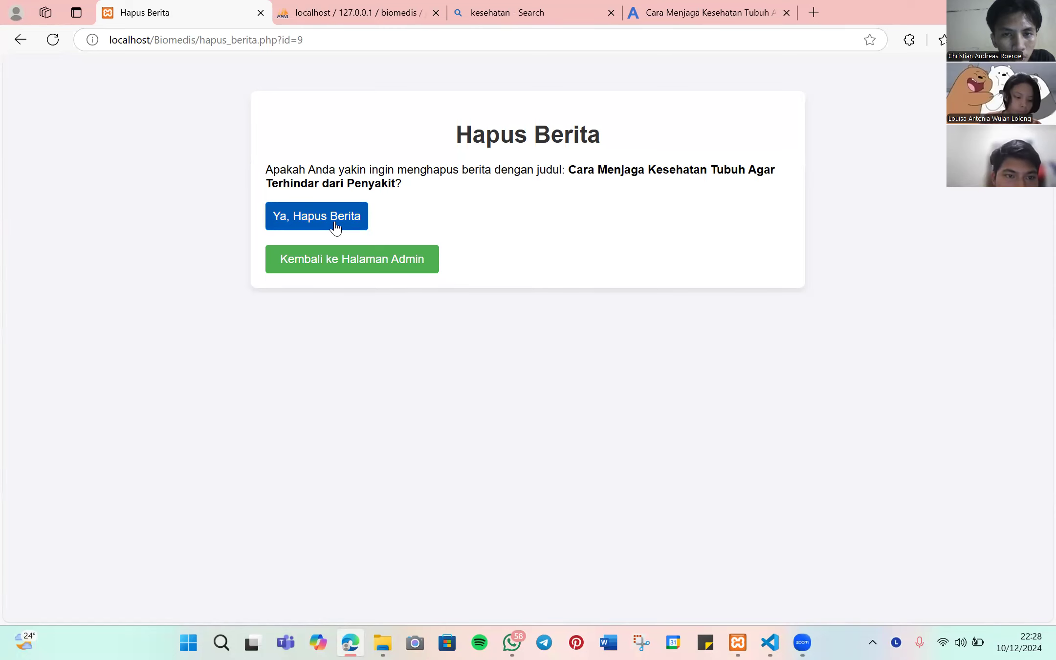
{"action": "left_click", "coordinate": [334, 226]}
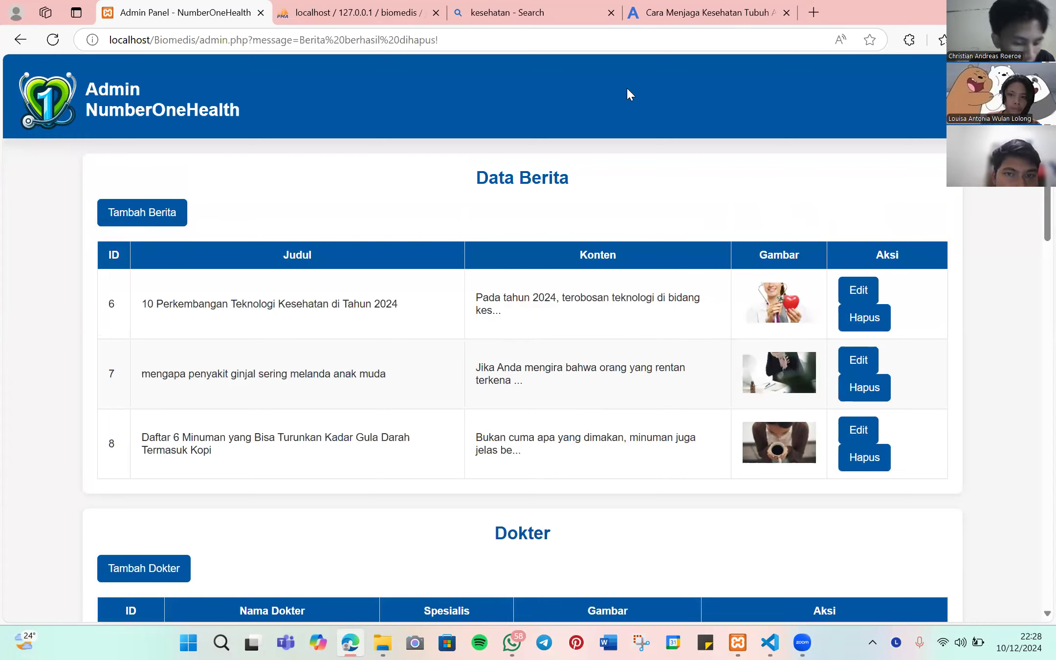
{"action": "left_click", "coordinate": [104, 114]}
- Open index.php from the header logo and scan the news cards to confirm the healthy-body article is gone
{"action": "left_click", "coordinate": [103, 114]}
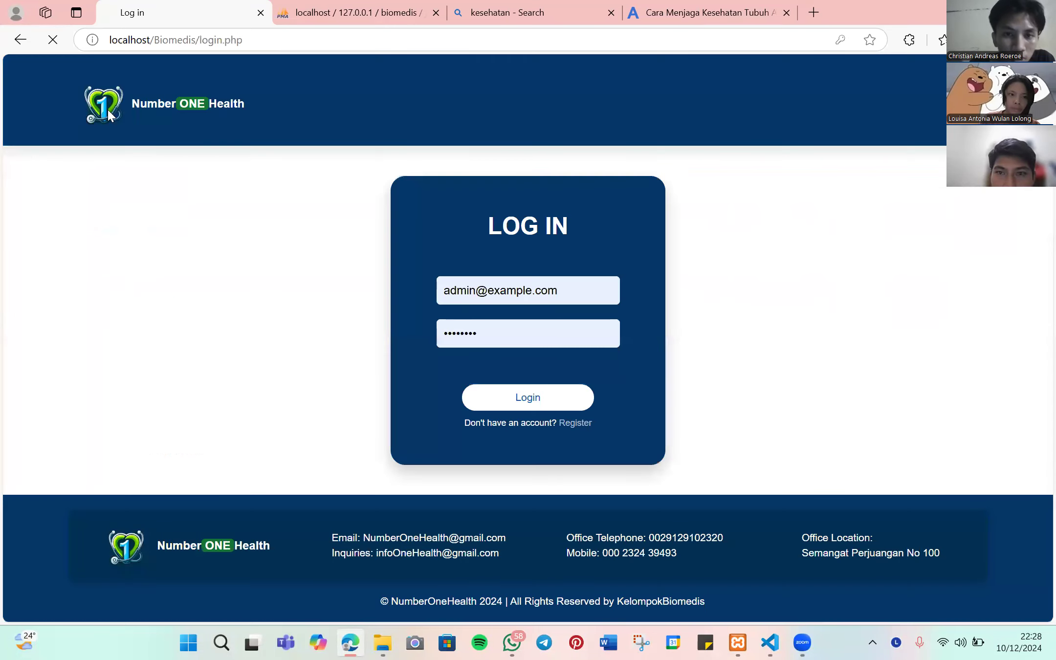
{"action": "scroll", "coordinate": [449, 266], "scroll_direction": "down", "scroll_amount": 10}
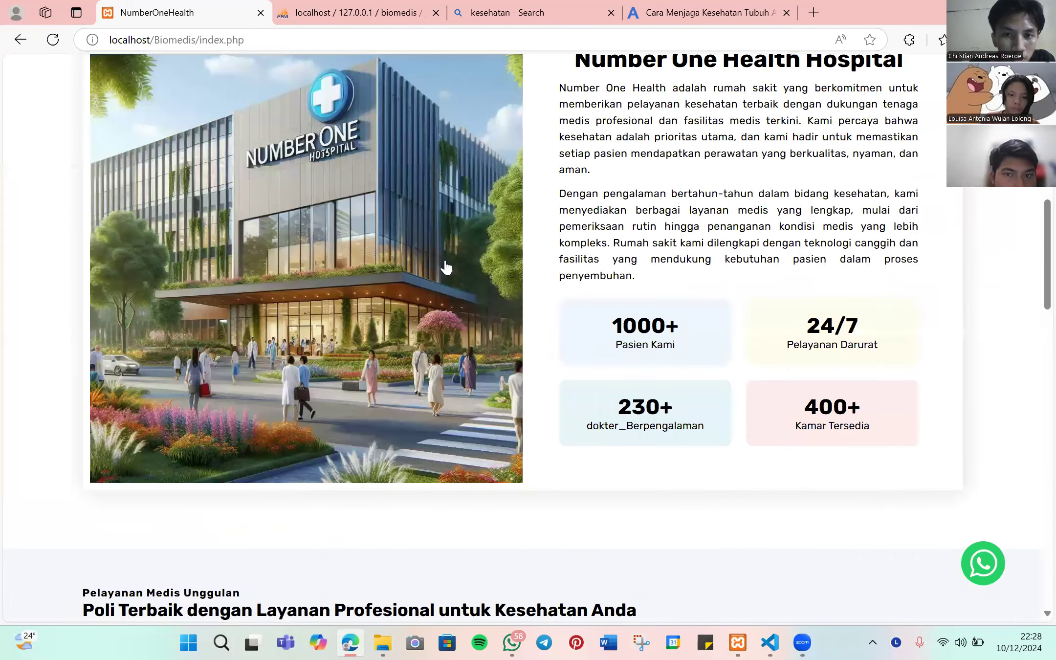
{"action": "scroll", "coordinate": [270, 290], "scroll_direction": "down", "scroll_amount": 15}
{"action": "scroll", "coordinate": [89, 228], "scroll_direction": "up", "scroll_amount": 3}
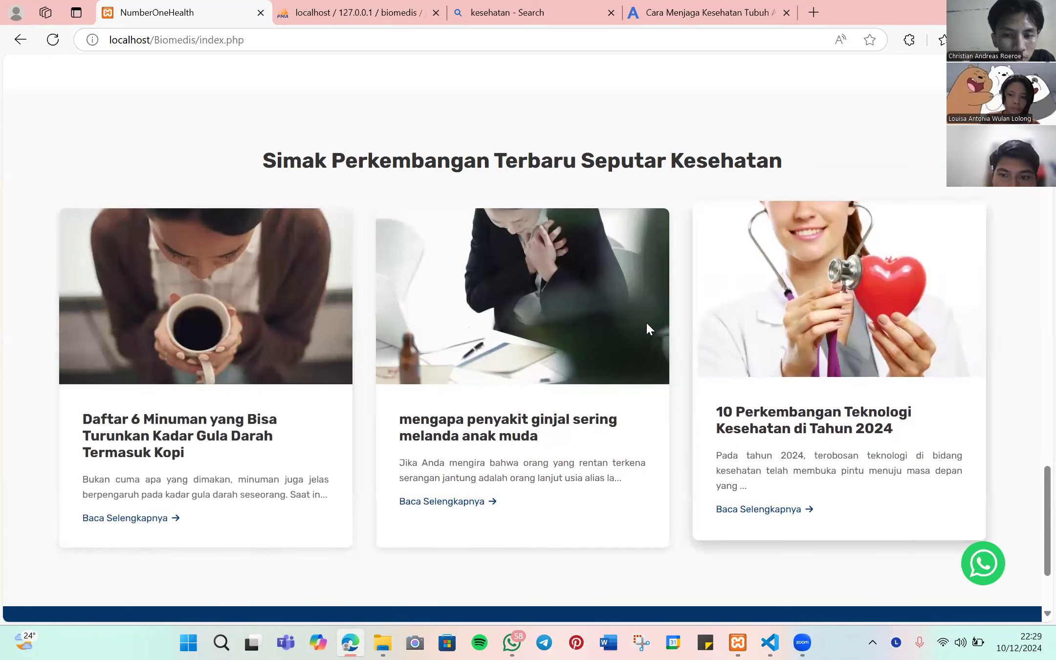
{"action": "scroll", "coordinate": [511, 319], "scroll_direction": "up", "scroll_amount": 4}
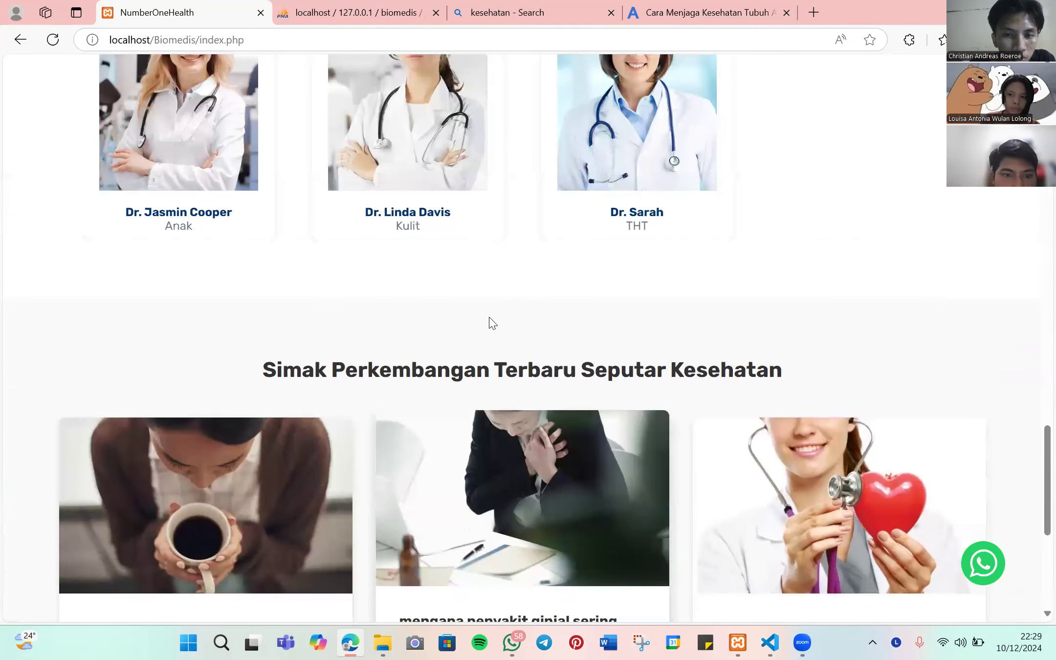
{"action": "scroll", "coordinate": [488, 321], "scroll_direction": "up", "scroll_amount": 10}
{"action": "scroll", "coordinate": [520, 308], "scroll_direction": "up", "scroll_amount": 5}
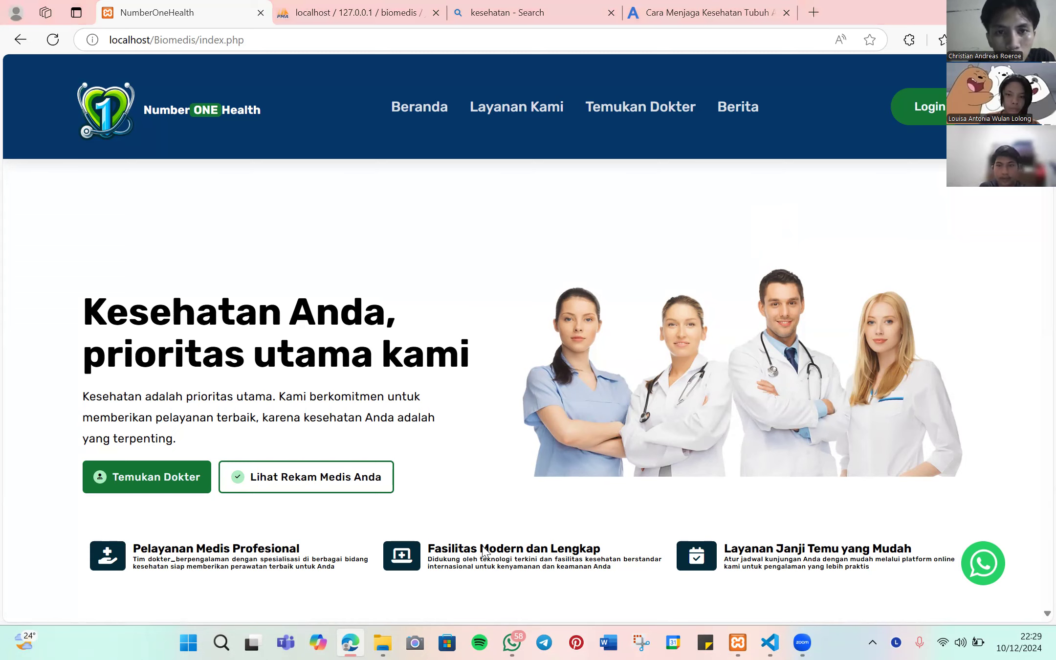
{"action": "scroll", "coordinate": [712, 268], "scroll_direction": "down", "scroll_amount": 1}
{"action": "scroll", "coordinate": [714, 268], "scroll_direction": "up", "scroll_amount": 1}
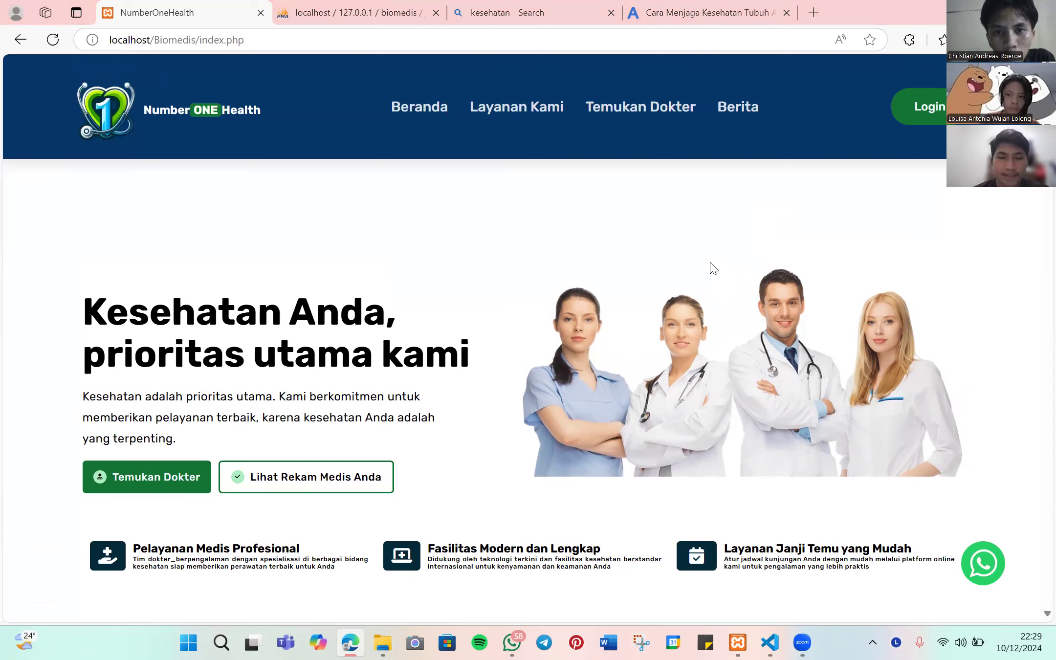